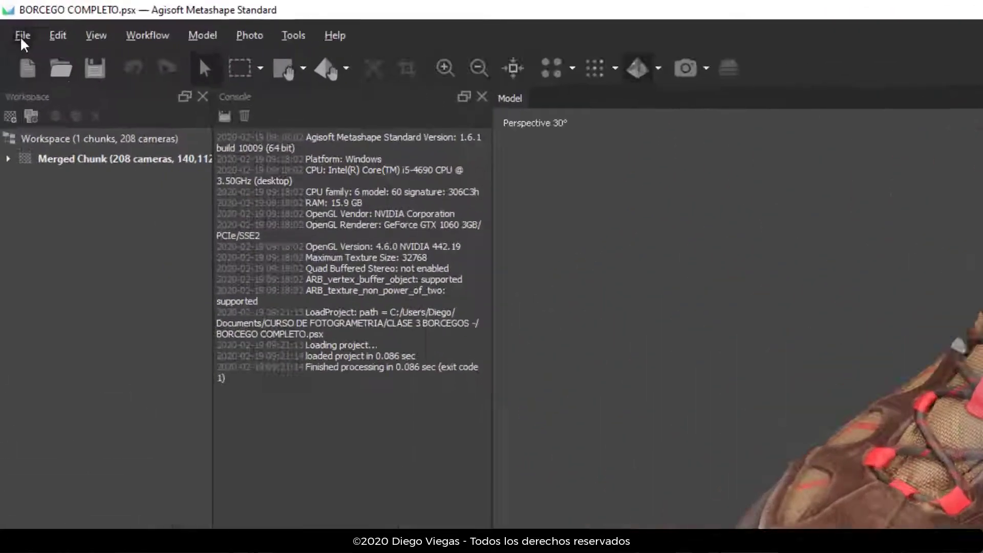
Start exporting the model and create and open a folder named "Exportado _ ORIGINAL" inside CLASE 3 BORCEGOS as the destination.
left_click(13, 21)
mouse_move(141, 220)
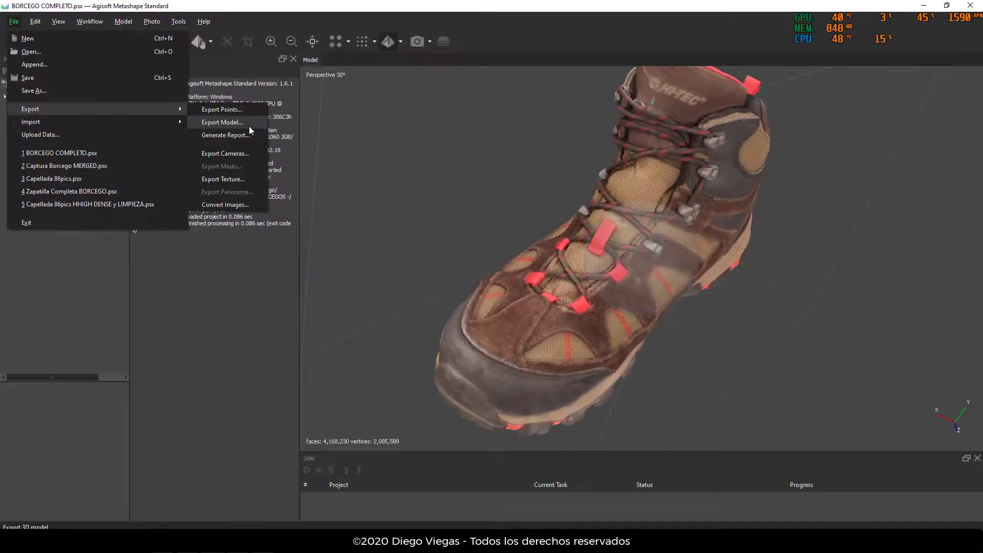
left_click(249, 123)
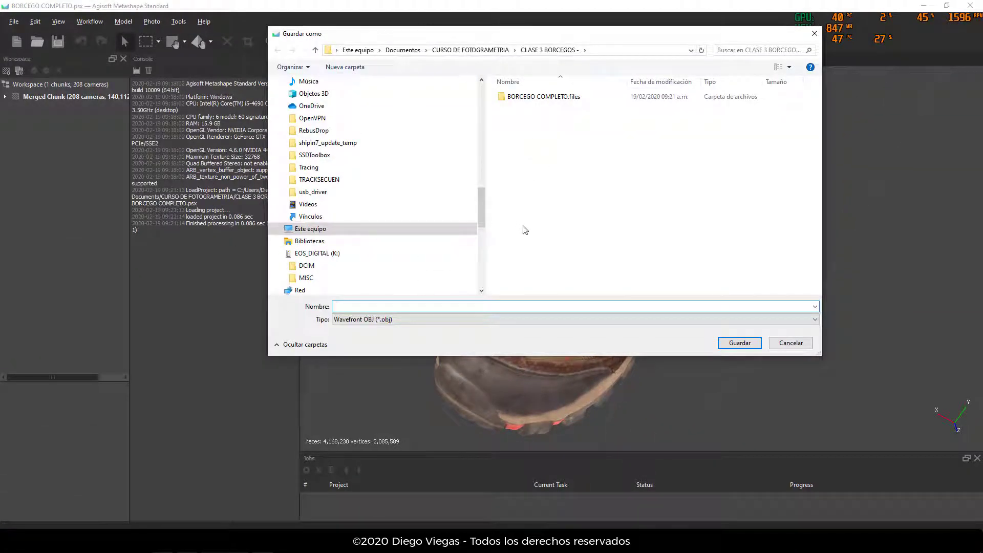
left_click(355, 66)
type("E")
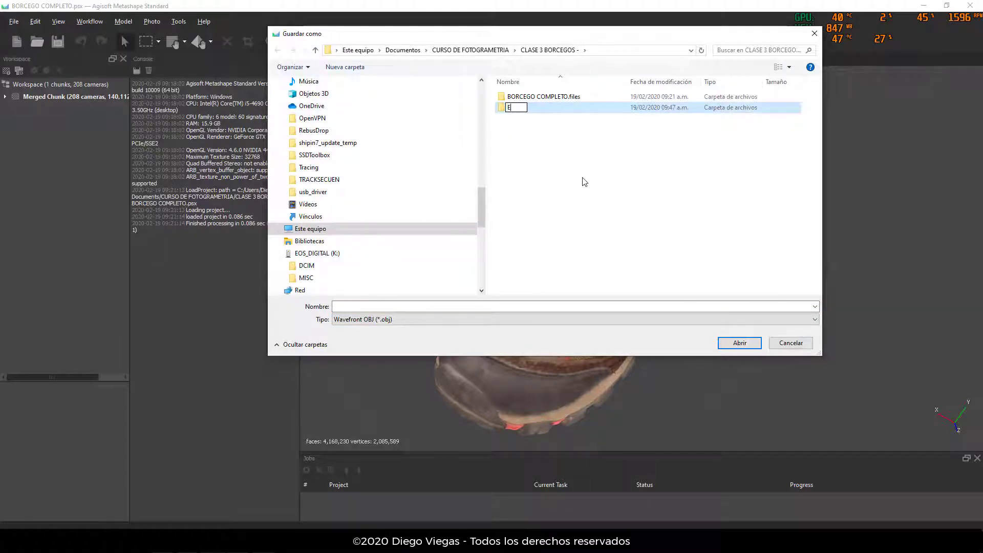
type("xportadop")
type("_ ORIGINAL")
key("Return")
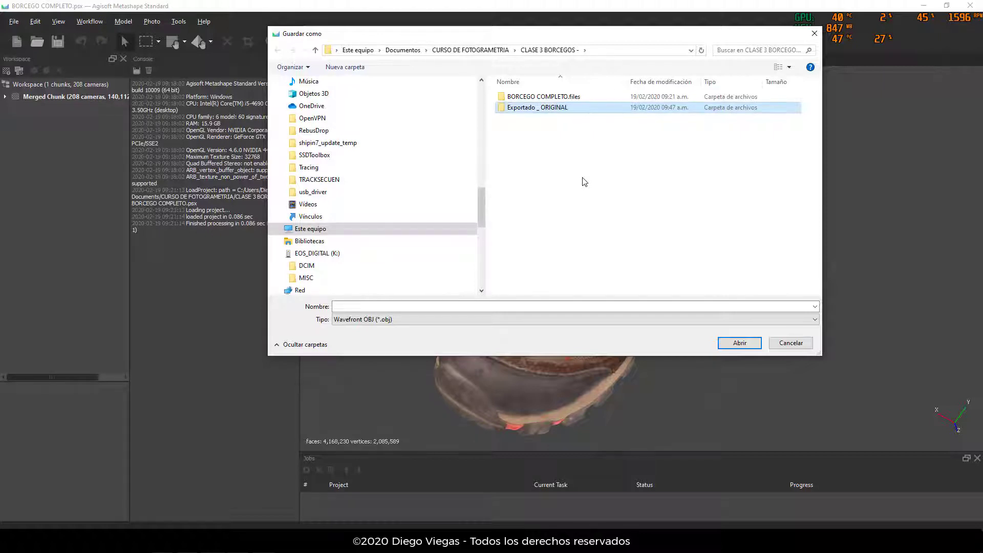
double_click(561, 108)
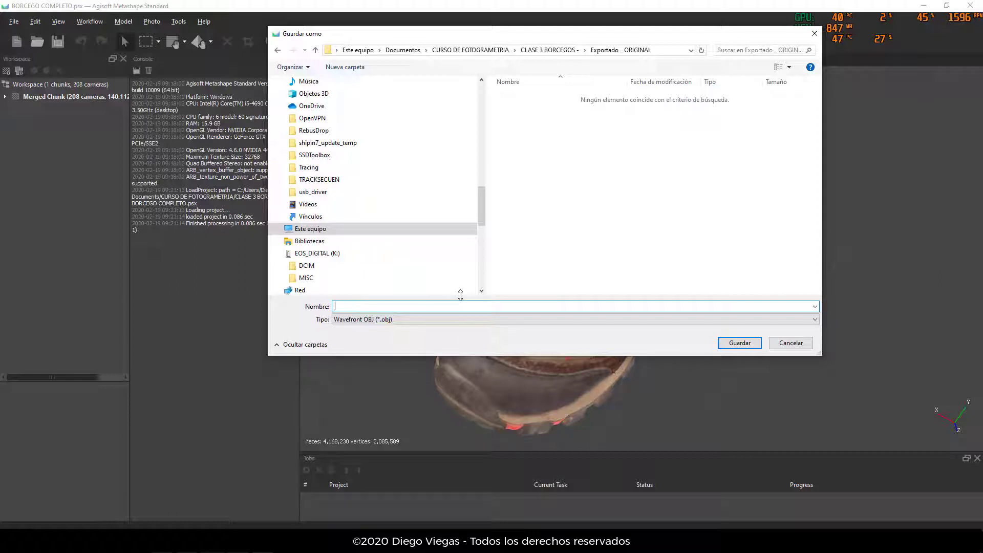
Export the boot model as the Wavefront OBJ file ZapaORIGINAL, with a JPEG texture and the default comment included.
type("ZapaORIGINAL")
left_click(727, 345)
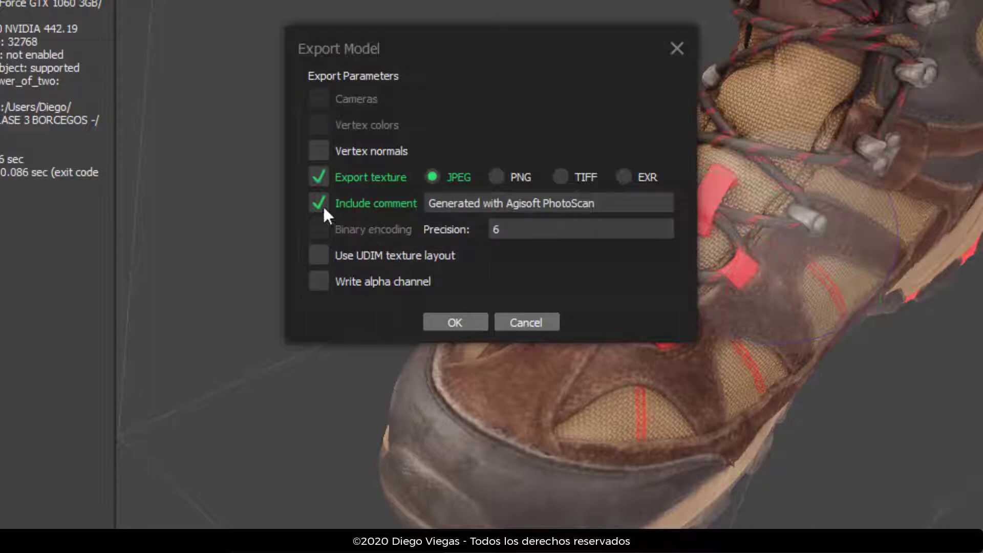
left_click_drag(617, 203, 430, 203)
left_click(638, 203)
left_click_drag(638, 203, 430, 203)
left_click(609, 205)
left_click_drag(622, 213, 404, 223)
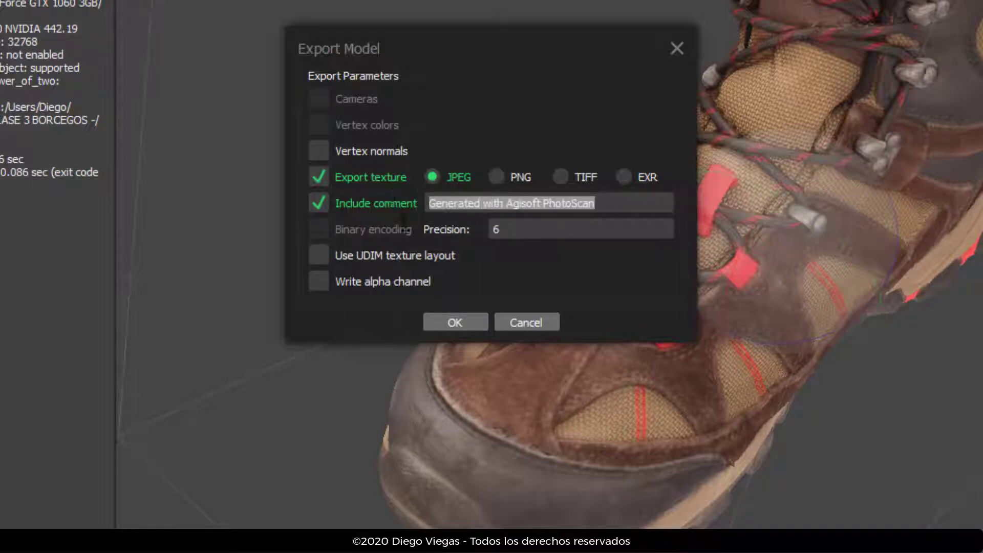
left_click(599, 203)
left_click_drag(600, 204, 384, 208)
left_click(460, 322)
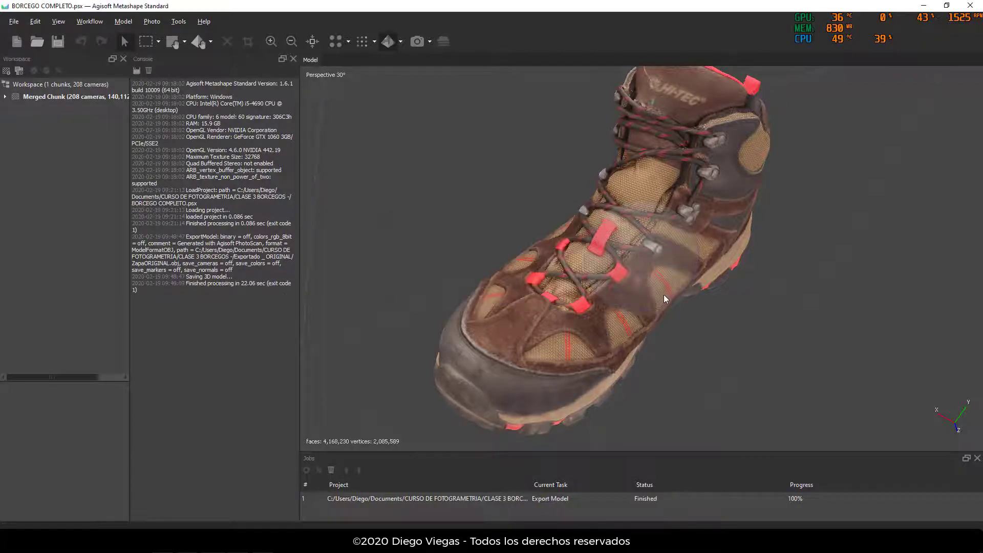
Launch ZBrush 2020.1.
left_click_drag(669, 292, 643, 271)
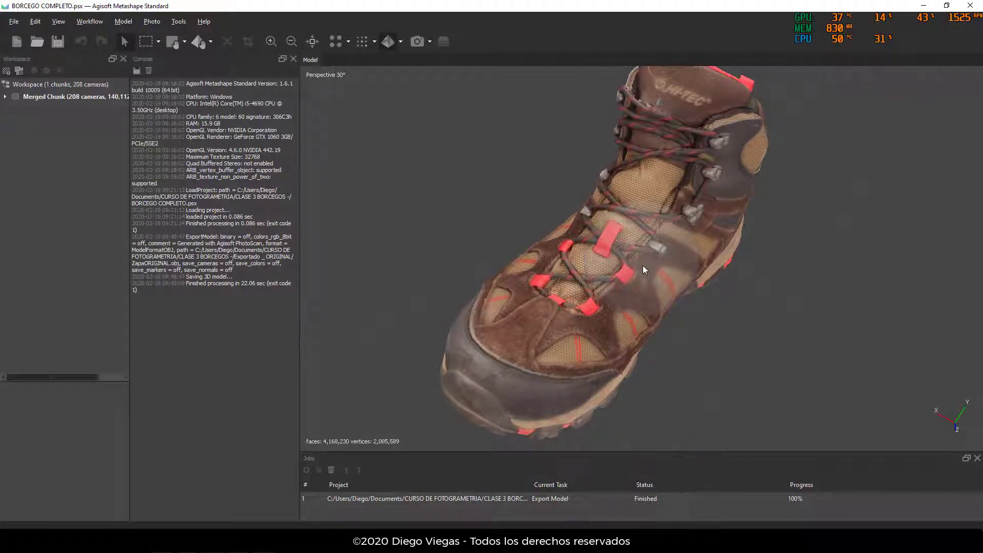
key("super")
type("zb")
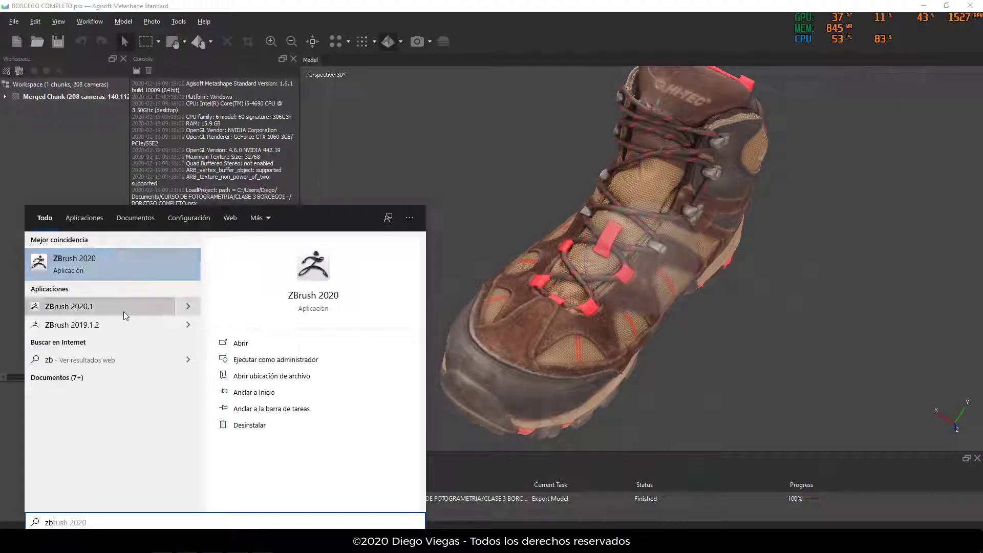
key("Return")
key("super")
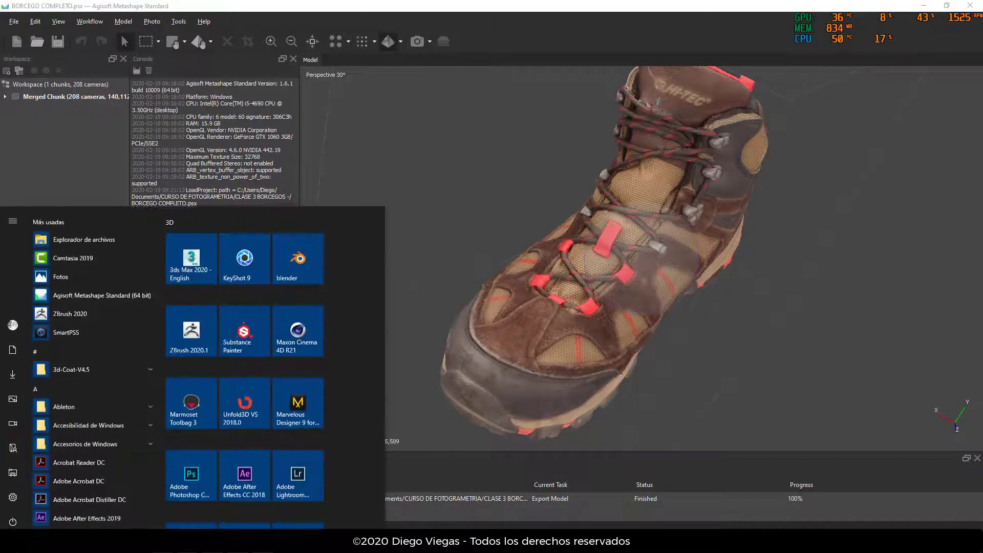
left_click(208, 344)
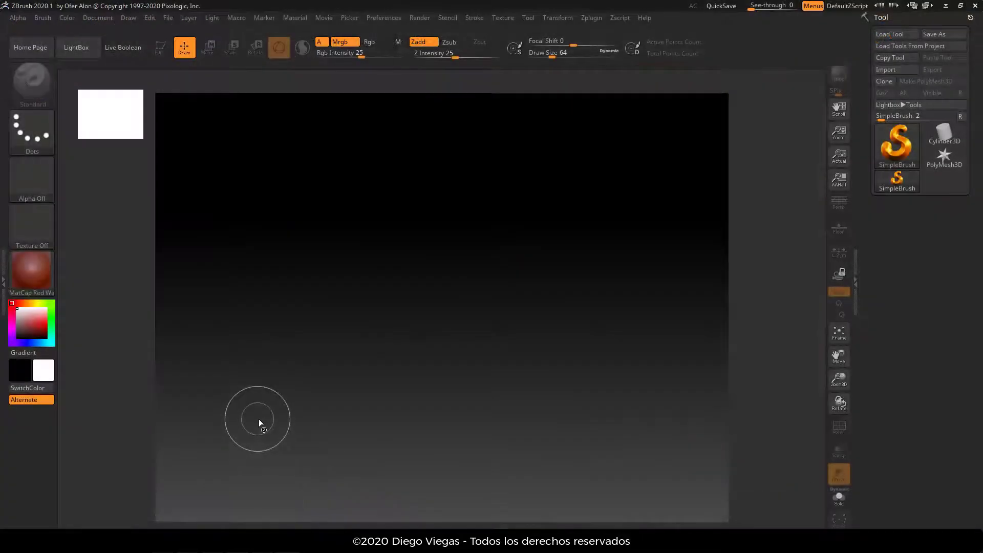
Undo the test stroke on the canvas and reinitialize ZBrush to its default state.
left_click(622, 289)
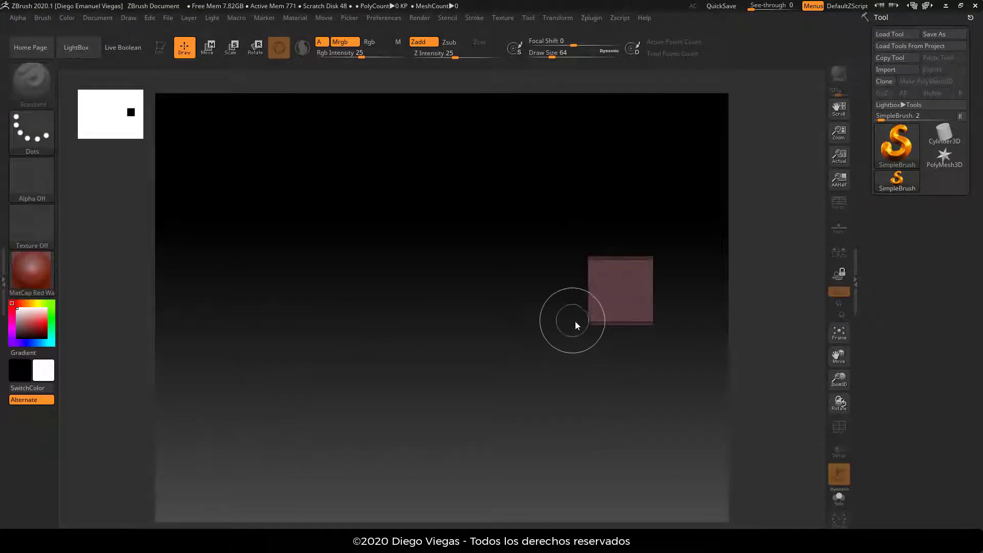
key("ctrl+z")
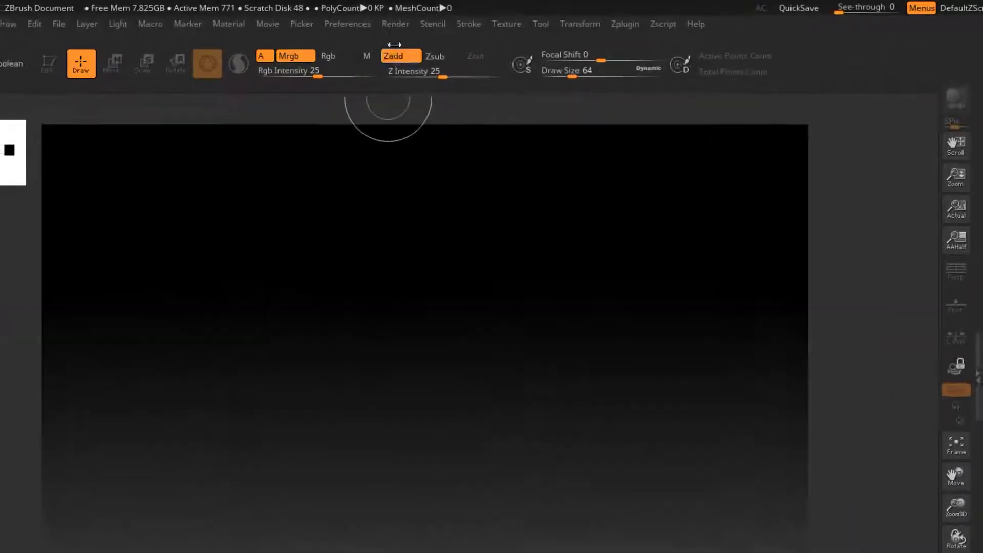
left_click(420, 22)
left_click(345, 24)
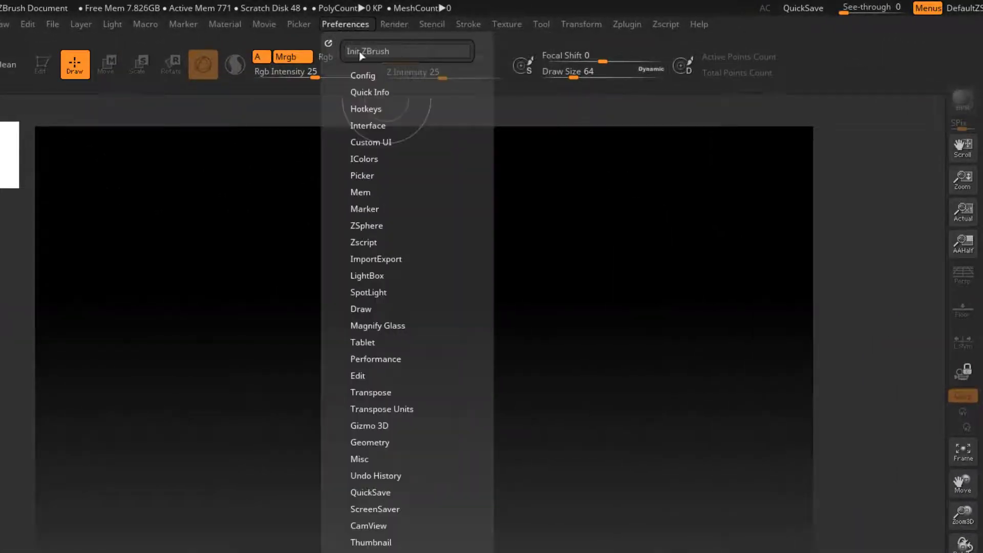
left_click(380, 52)
left_click(545, 421)
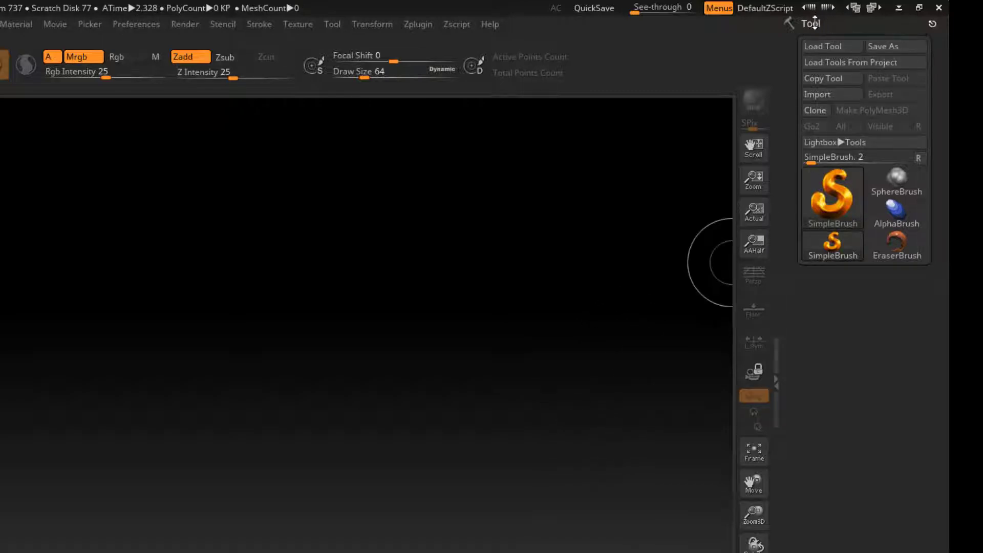
Import ZapaORIGINAL.obj from Documentos, CURSO DE FOTOGRAMETRIA, CLASE 3 BORCEGOS, Exportado _ ORIGINAL.
left_click(826, 97)
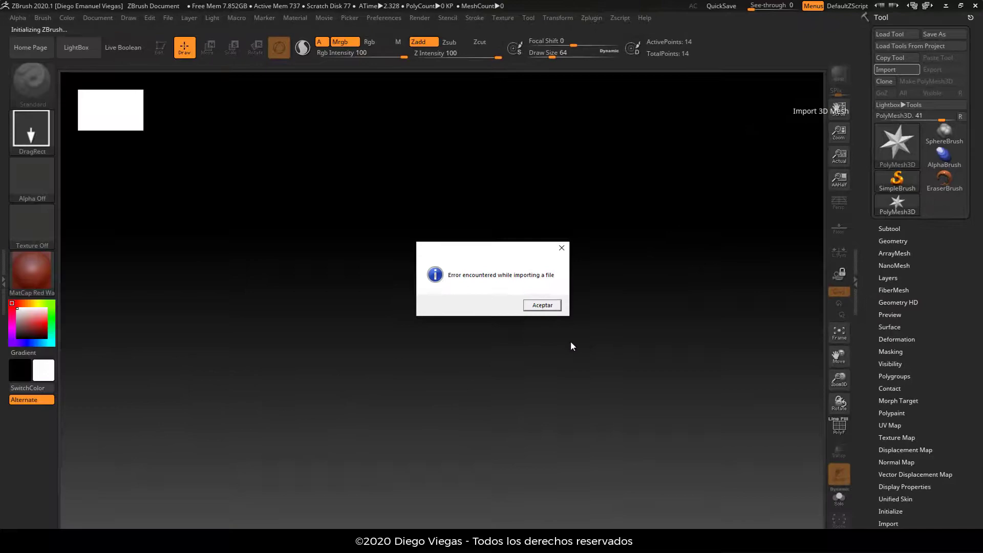
left_click(546, 306)
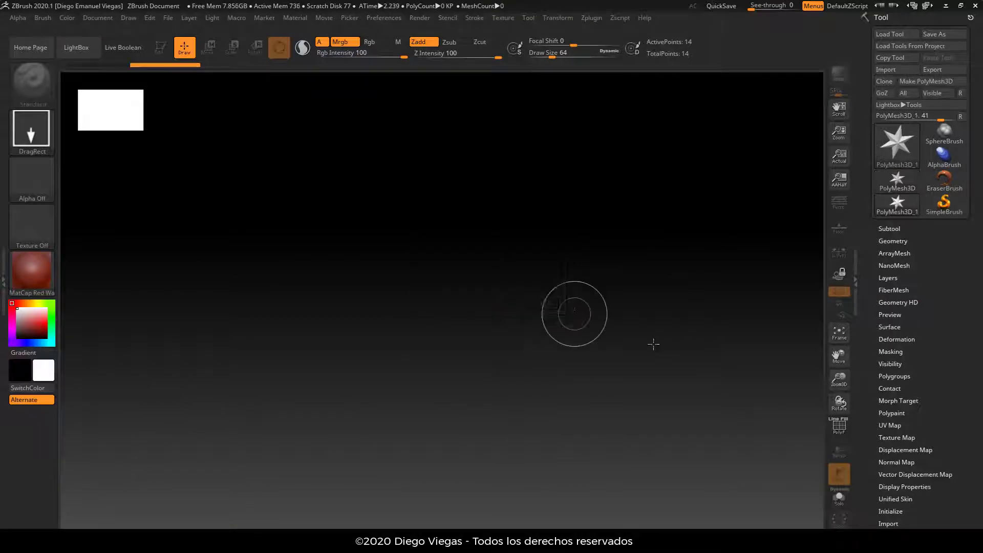
left_click(890, 69)
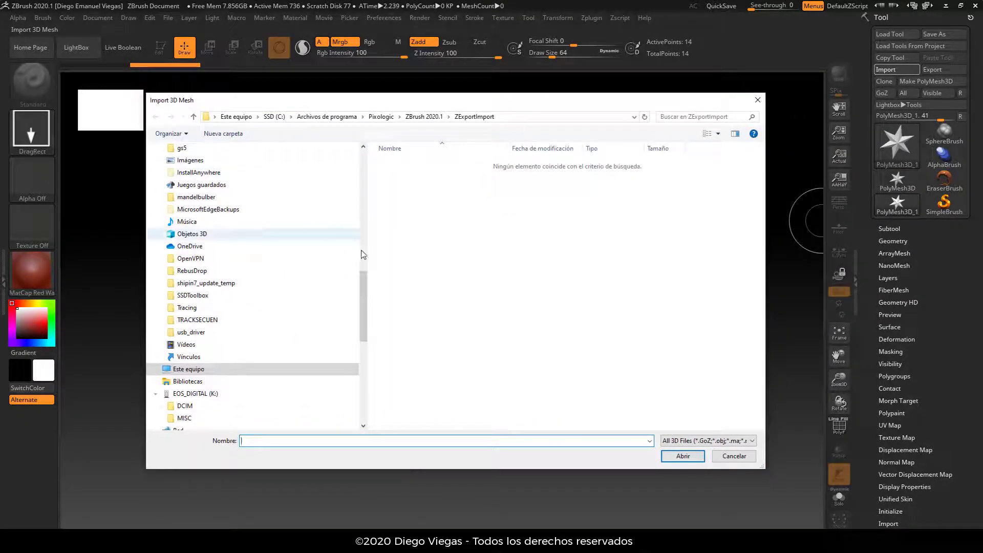
left_click_drag(363, 290, 362, 169)
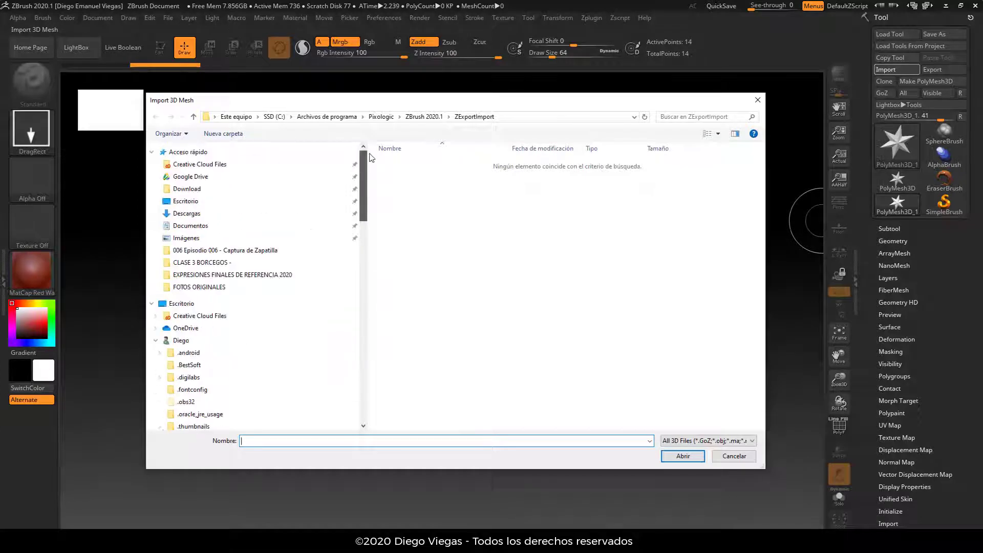
left_click(241, 202)
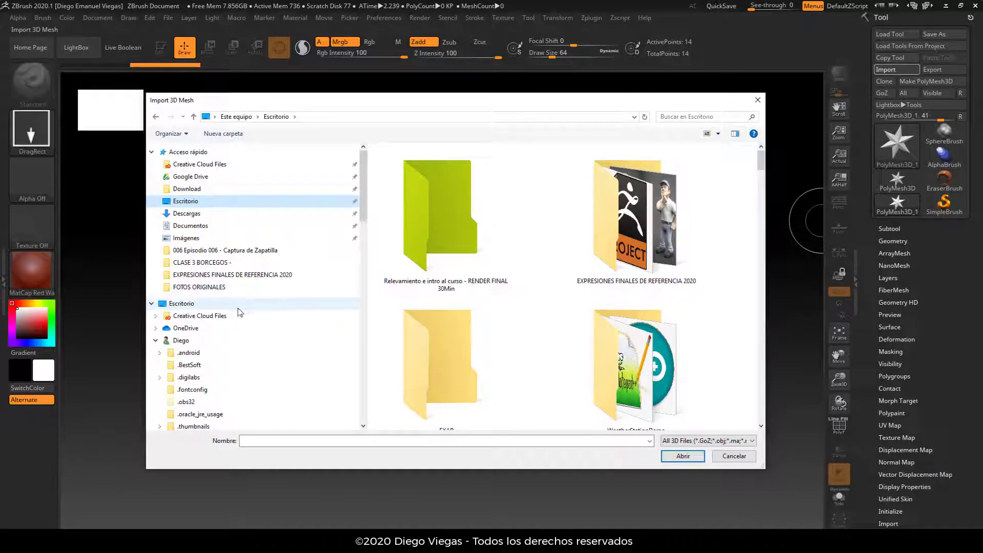
left_click(233, 228)
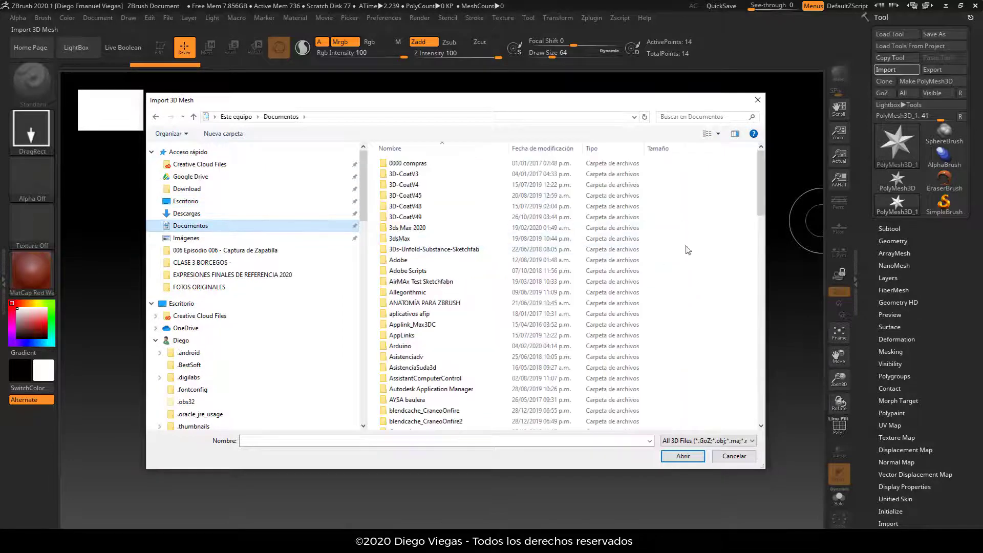
left_click_drag(761, 180, 758, 242)
double_click(410, 232)
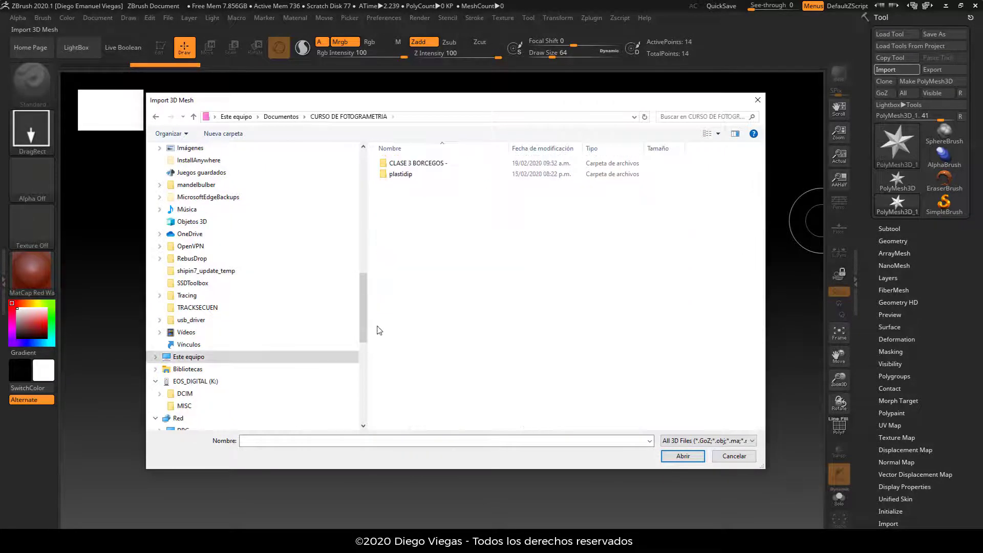
double_click(417, 162)
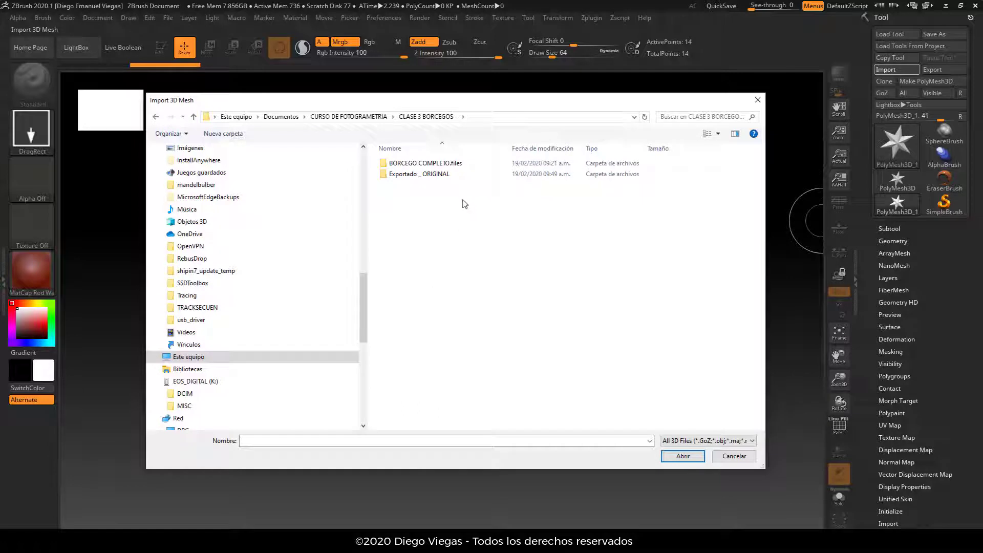
double_click(428, 174)
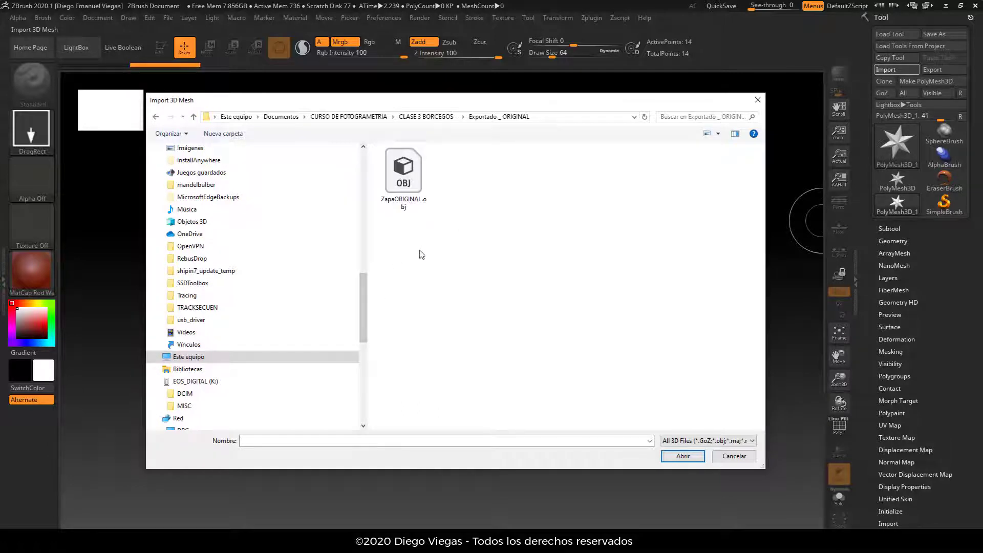
double_click(404, 177)
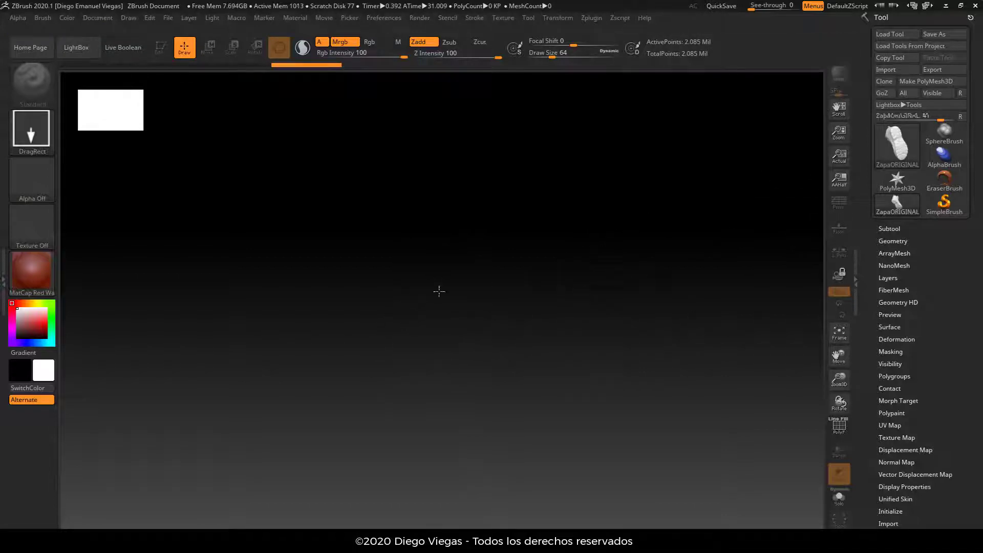
Place the imported boot mesh on the canvas in Edit mode, enable perspective and turn the boot to a side view.
mouse_move(439, 290)
left_mouse_down()
mouse_move(473, 435)
mouse_move(498, 476)
left_mouse_up()
key("t")
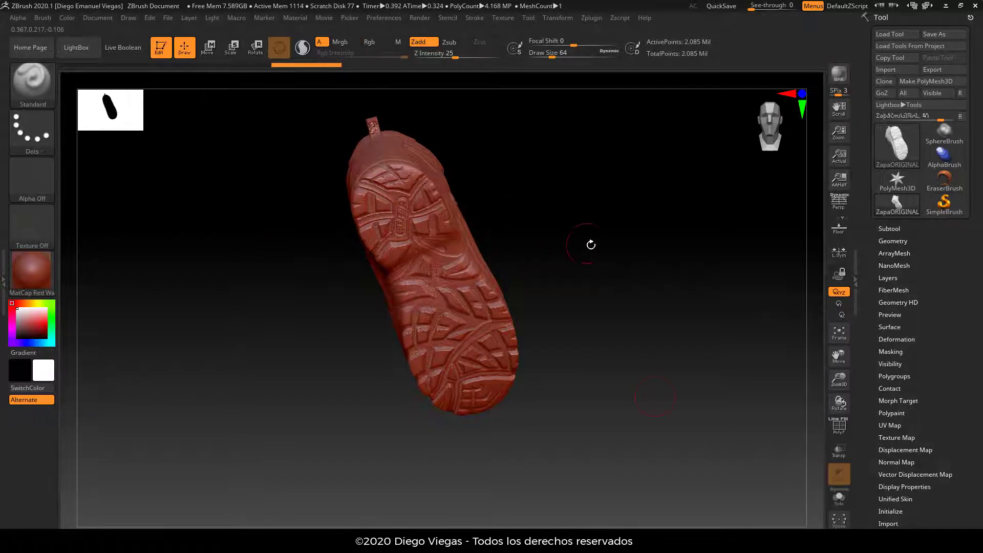
left_click_drag(590, 244, 621, 341)
key("p")
mouse_move(587, 390)
left_mouse_down()
mouse_move(616, 289)
mouse_move(657, 329)
mouse_move(606, 338)
mouse_move(612, 330)
mouse_move(659, 384)
mouse_move(643, 285)
mouse_move(637, 318)
mouse_move(615, 263)
mouse_move(636, 307)
mouse_move(603, 261)
mouse_move(630, 267)
mouse_move(634, 392)
mouse_move(621, 292)
mouse_move(639, 292)
mouse_move(592, 233)
left_mouse_up()
left_click_drag(340, 420, 422, 453)
left_click_drag(636, 279, 605, 277, "alt")
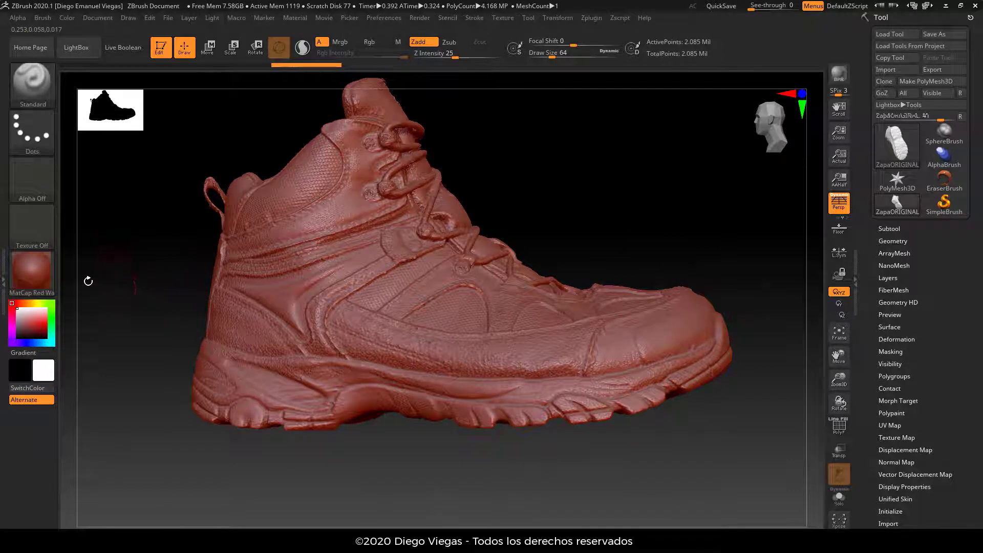
Assign the BasicMaterial2 material to the boot and set the brush Draw Size to 24.
left_click(38, 264)
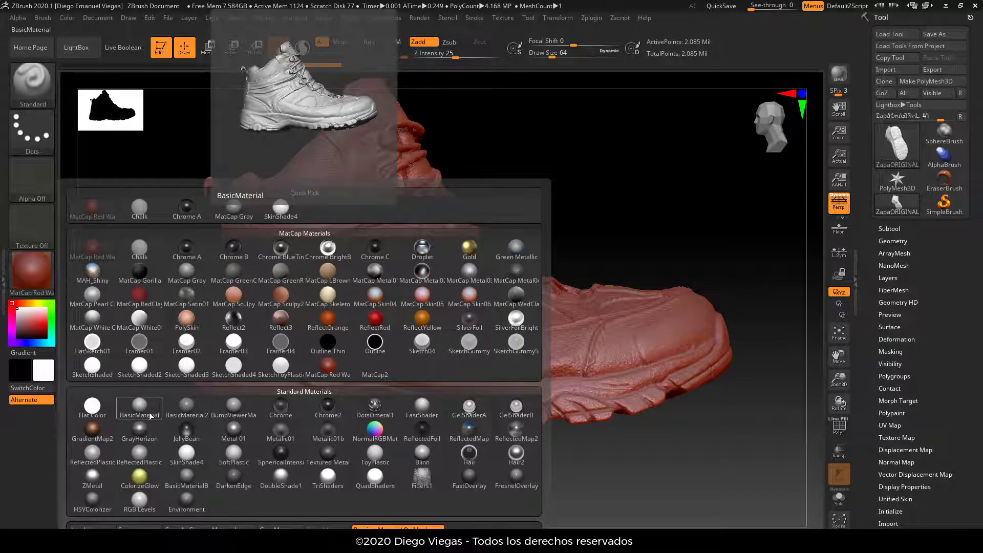
left_click(182, 418)
left_click_drag(620, 217, 532, 282)
key("s")
left_click_drag(497, 296, 488, 300)
Examine the boot's collar opening and heel pull loop for holes and scan defects.
left_click_drag(665, 237, 700, 257)
left_click_drag(697, 290, 552, 232)
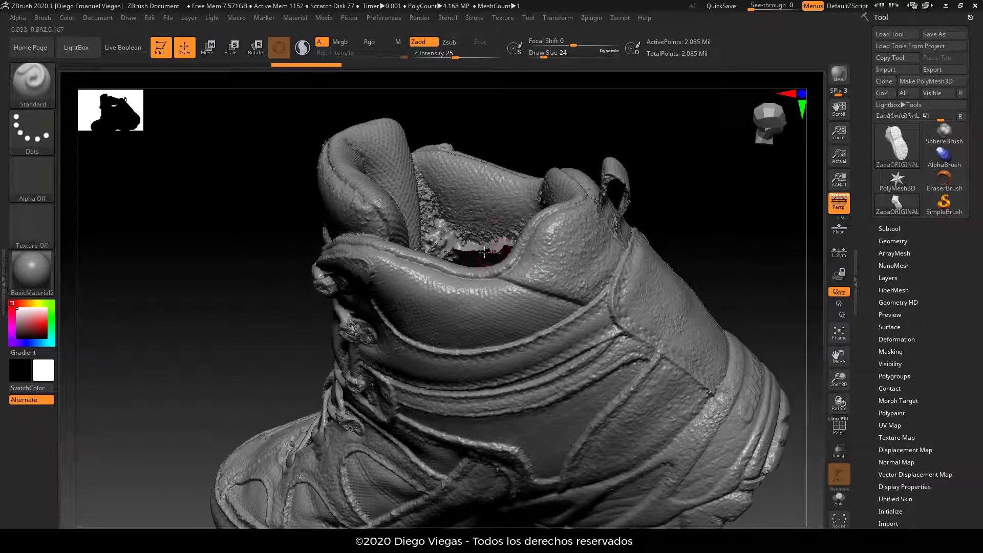
left_click_drag(781, 291, 686, 160)
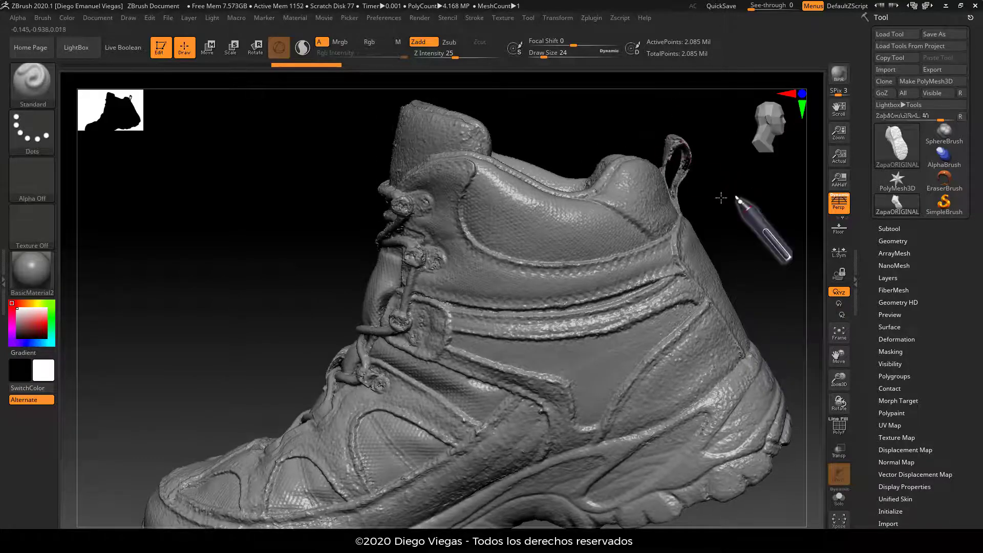
left_click_drag(721, 198, 510, 220)
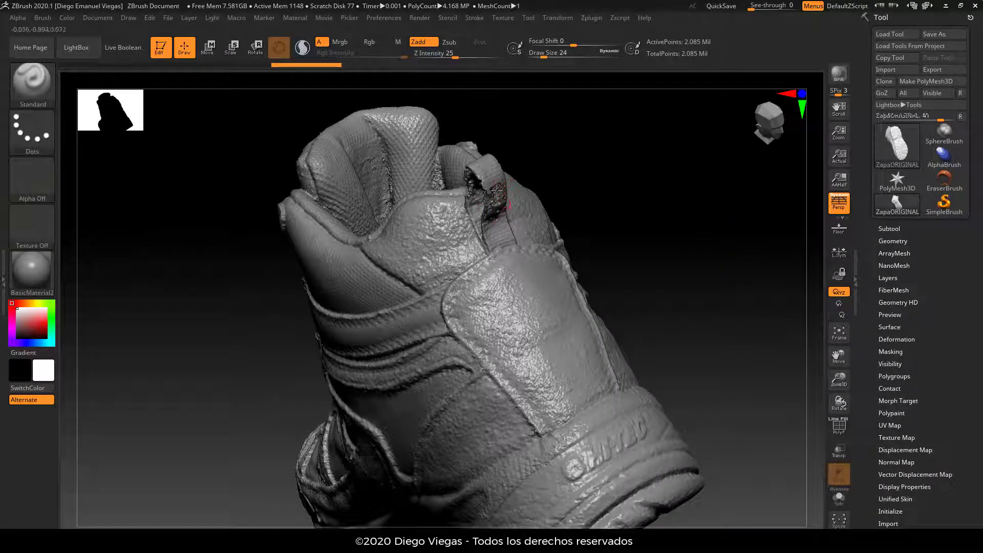
left_click_drag(703, 198, 718, 163)
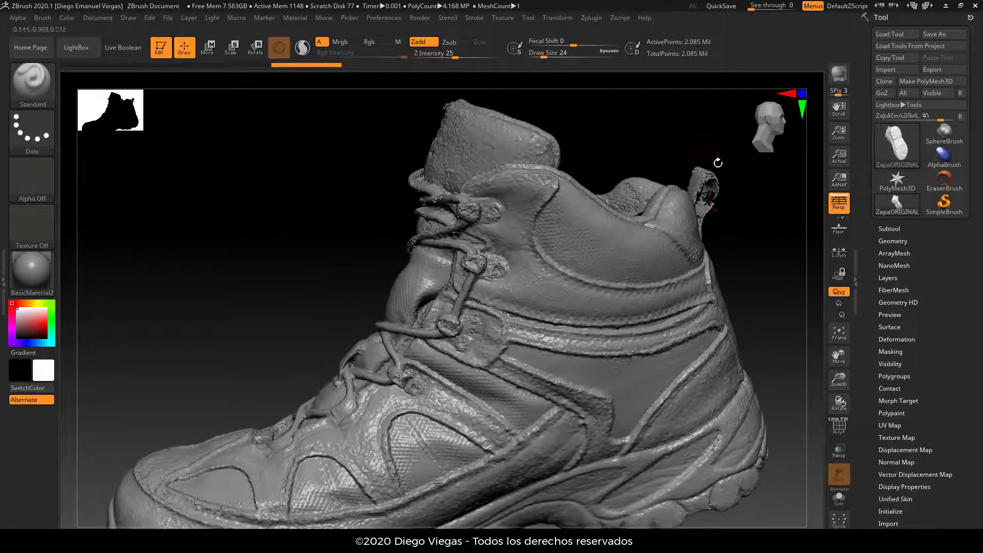
mouse_move(742, 262)
left_mouse_down("alt")
mouse_move(731, 213)
mouse_move(738, 233)
mouse_move(698, 254)
mouse_move(758, 268)
left_mouse_up("alt")
Open the DynaMesh settings within the boot mesh's geometry options.
left_click(894, 242)
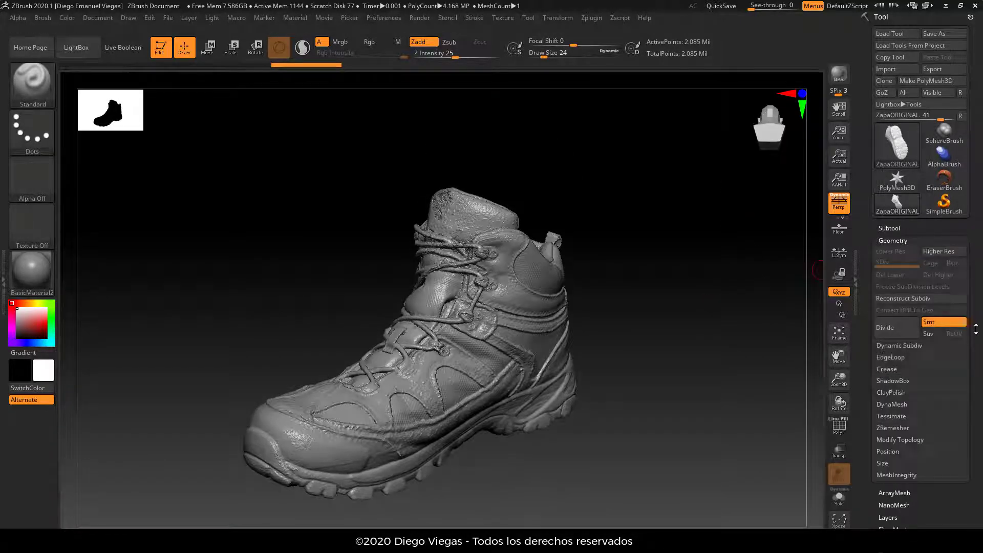
scroll(953, 307, "down", 5)
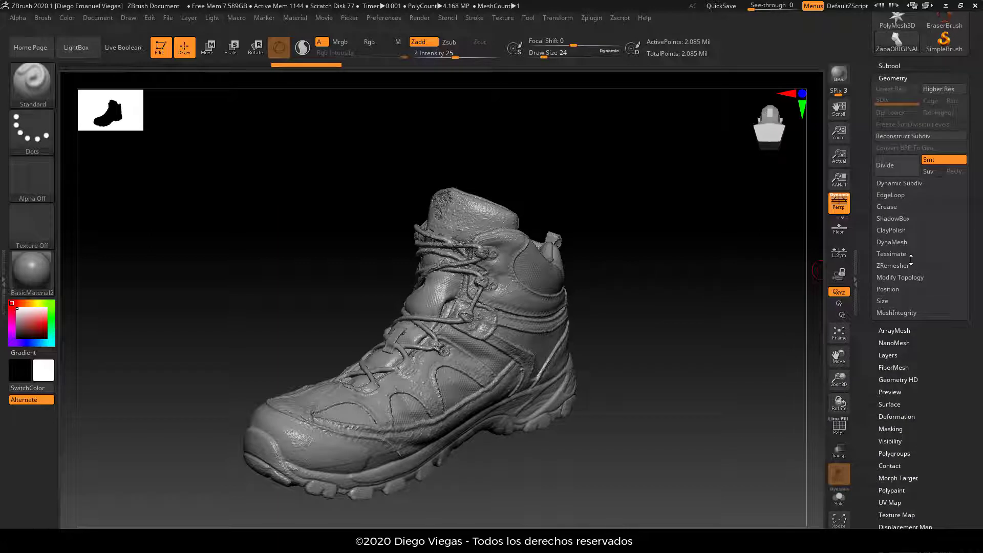
left_click(898, 242)
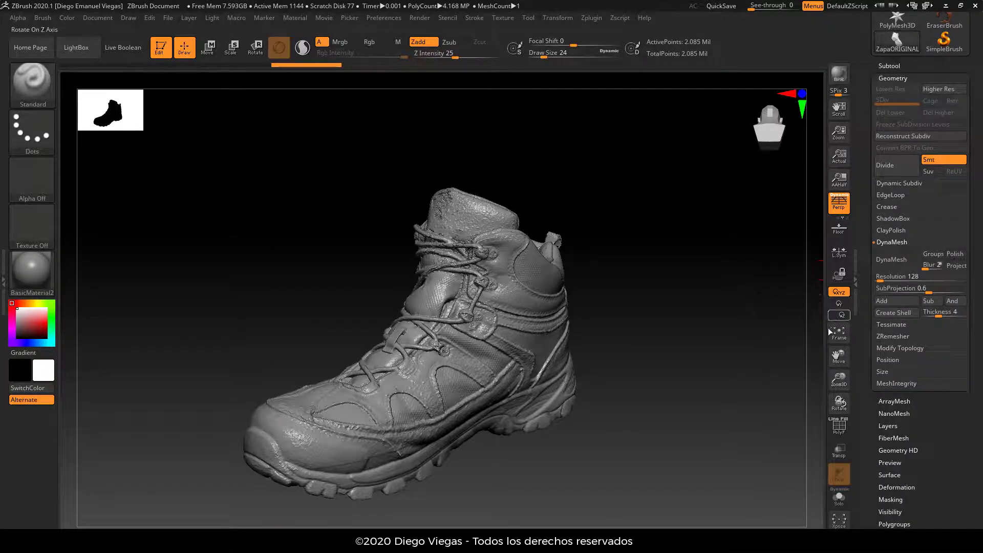
Remesh the boot with DynaMesh at resolution 128 and check the collar, pull loop and laces for lost detail.
left_click(896, 266)
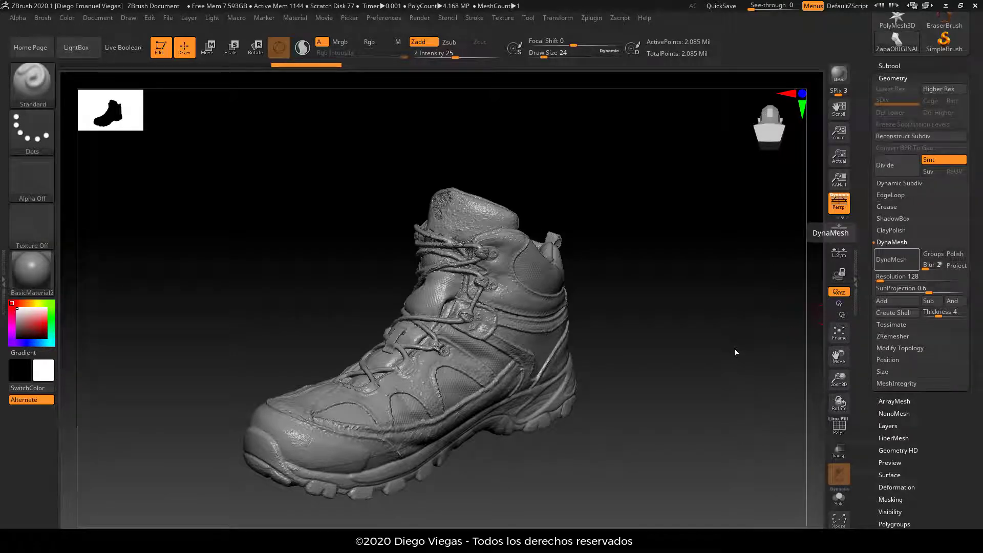
left_click_drag(698, 282, 586, 396)
left_click_drag(553, 444, 537, 462)
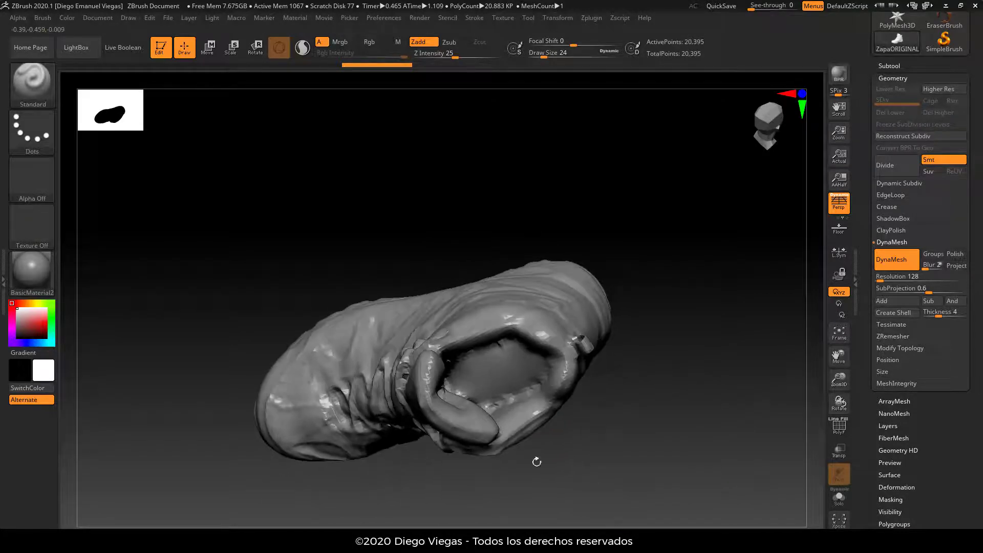
left_click_drag(490, 406, 753, 221)
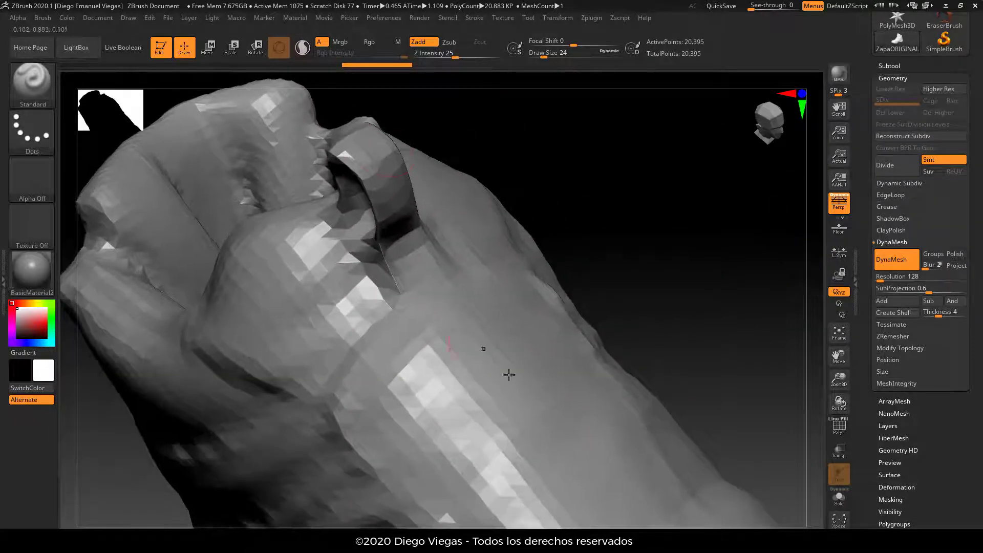
mouse_move(702, 296)
left_mouse_down("alt")
mouse_move(613, 229)
mouse_move(582, 237)
mouse_move(616, 234)
mouse_move(637, 321)
mouse_move(669, 363)
mouse_move(679, 226)
left_mouse_up("alt")
key("s")
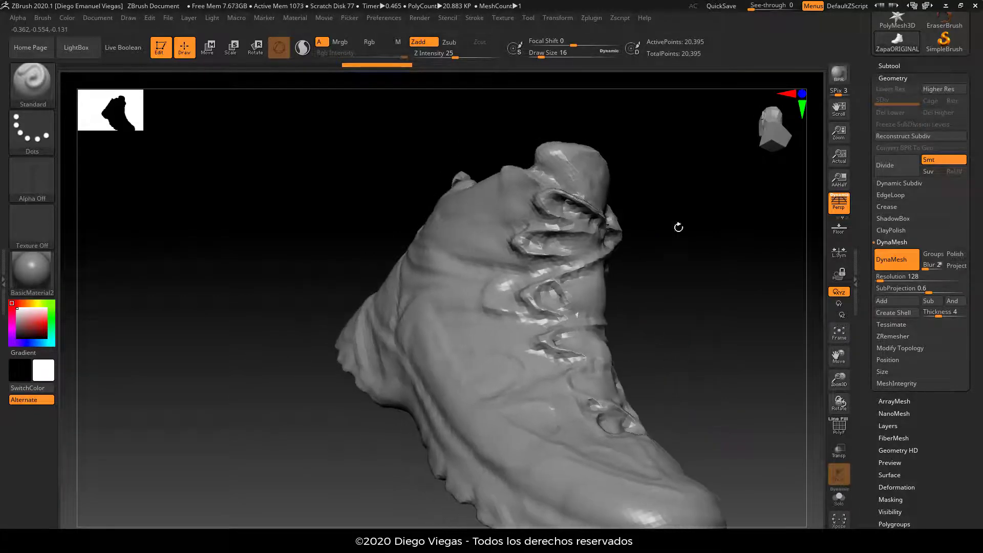
left_click_drag(704, 168, 755, 384, "alt")
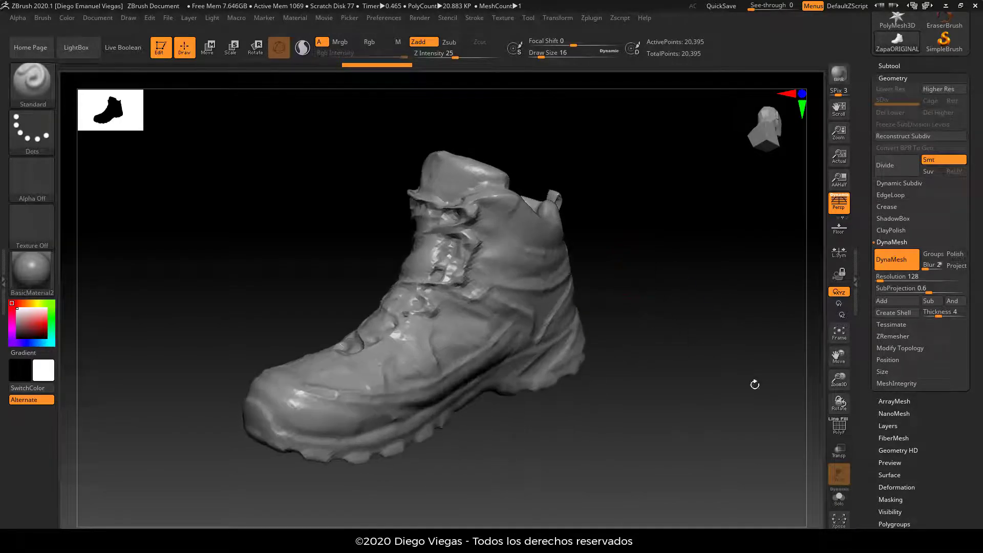
Check the remeshed boot's polygon wireframe and undo the DynaMesh made at resolution 128.
left_click(839, 426)
left_click_drag(718, 428, 721, 266)
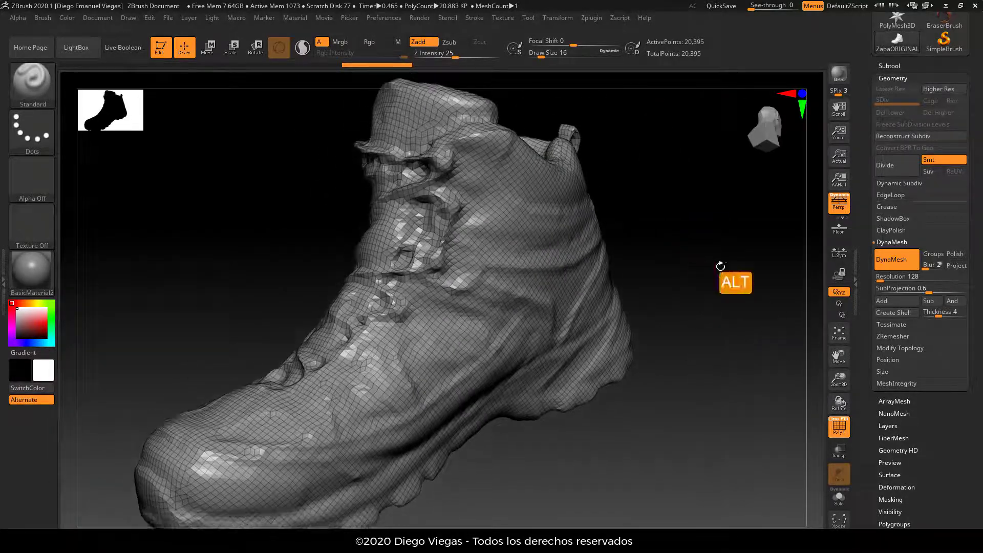
left_click(847, 430)
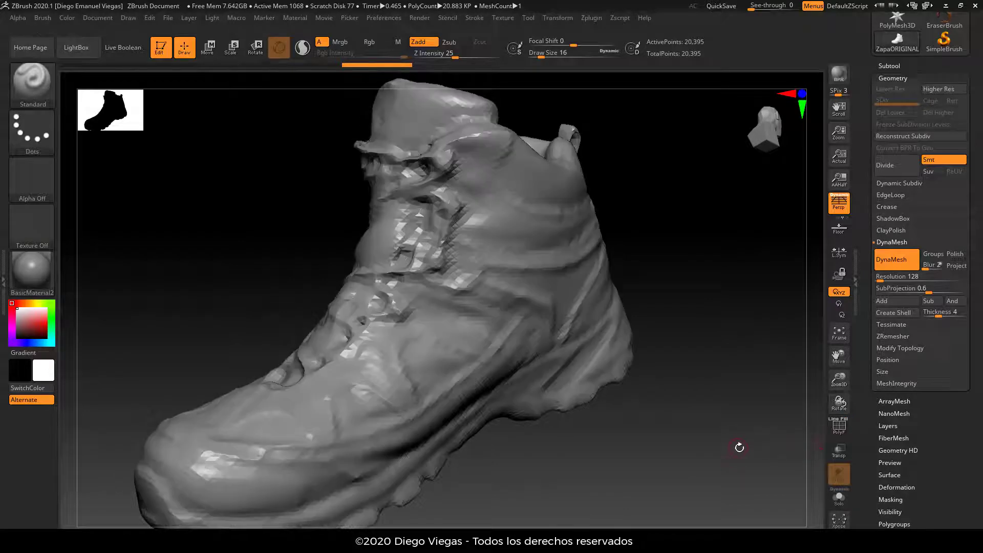
key("ctrl")
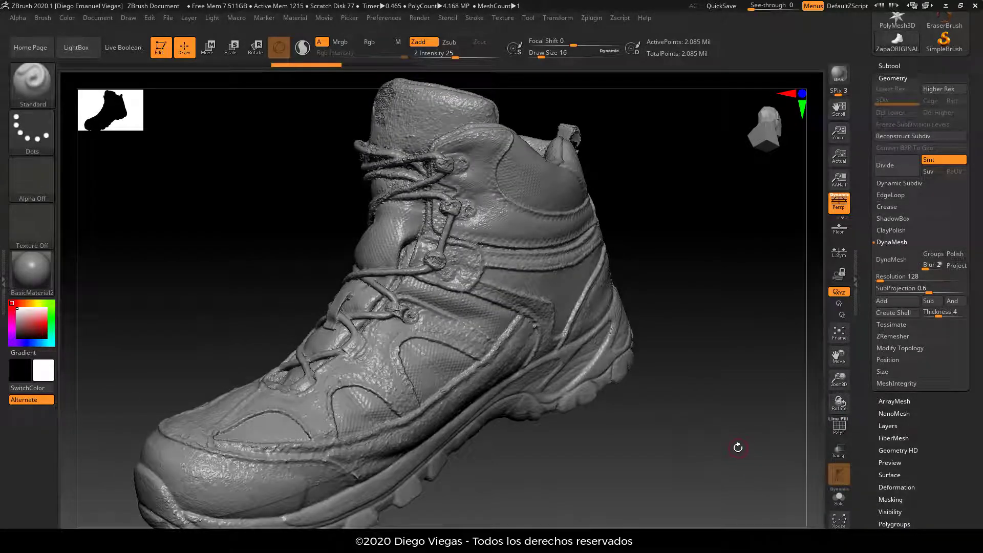
Set the DynaMesh resolution to 600 and remesh the original boot.
left_click(908, 276)
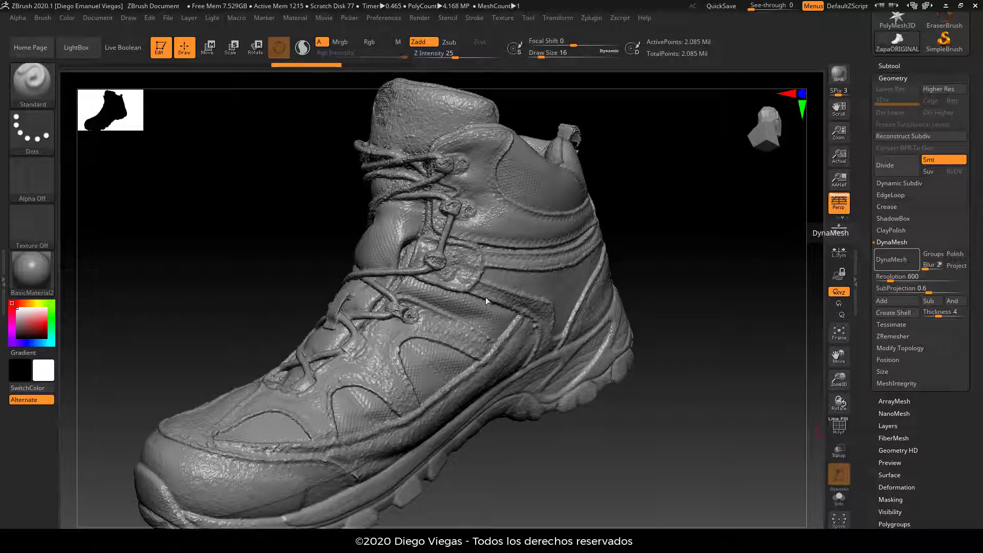
left_click(891, 260)
left_click_drag(675, 214, 642, 277)
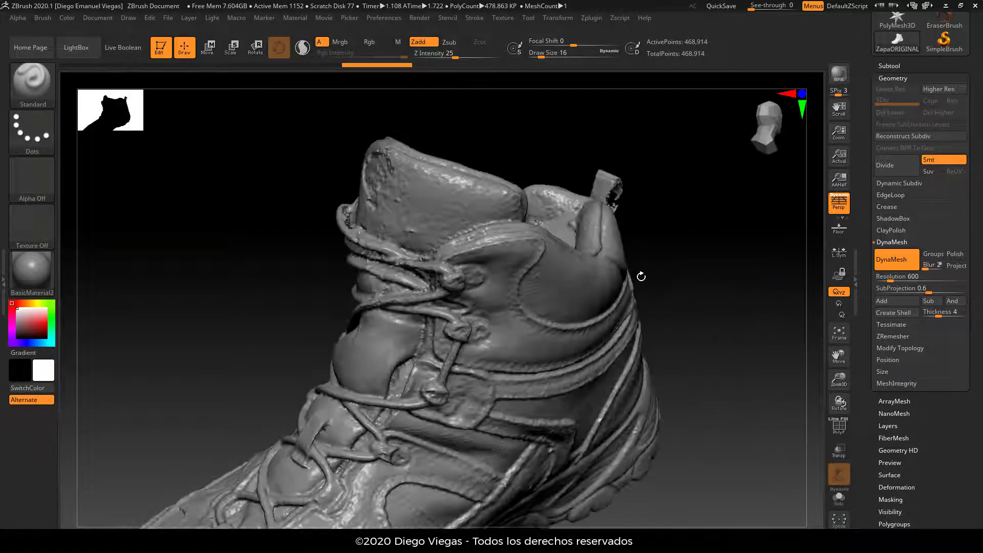
left_click_drag(713, 283, 752, 368, "alt")
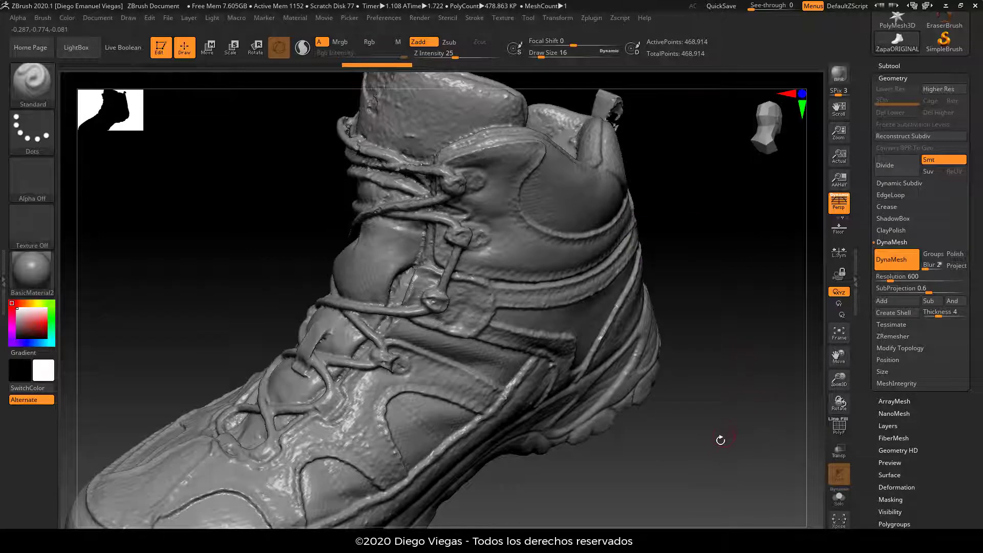
Examine the remeshed boot's polygon wireframe, side details, collar and the pitted area on the tongue.
key("f")
left_click_drag(691, 397, 714, 439)
key("shift+f")
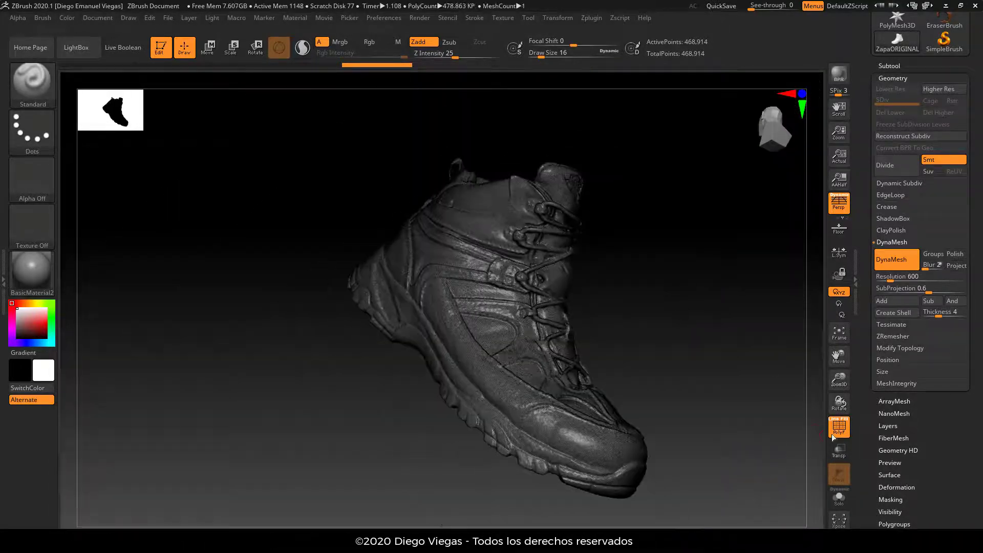
left_click(837, 430)
left_click_drag(717, 405, 705, 328)
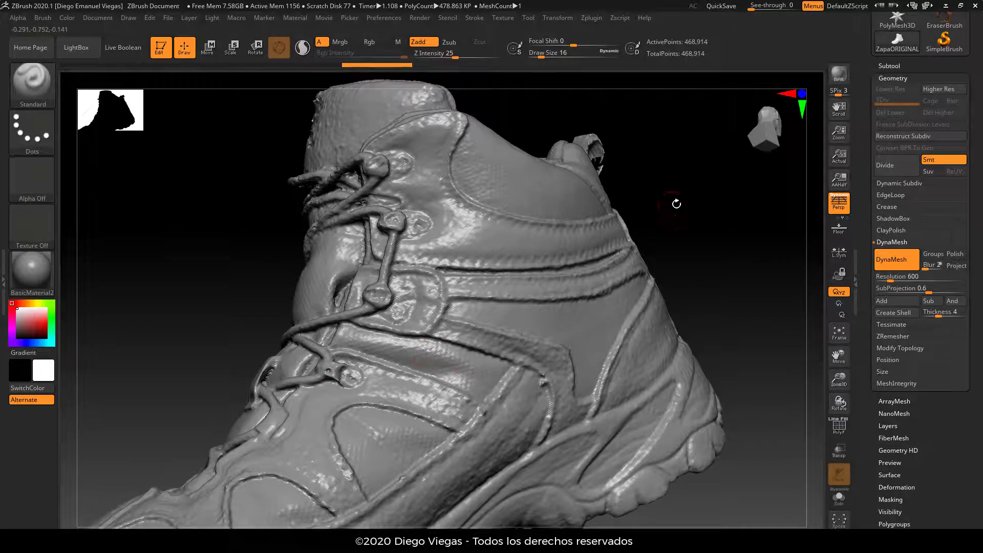
left_click_drag(676, 204, 573, 323)
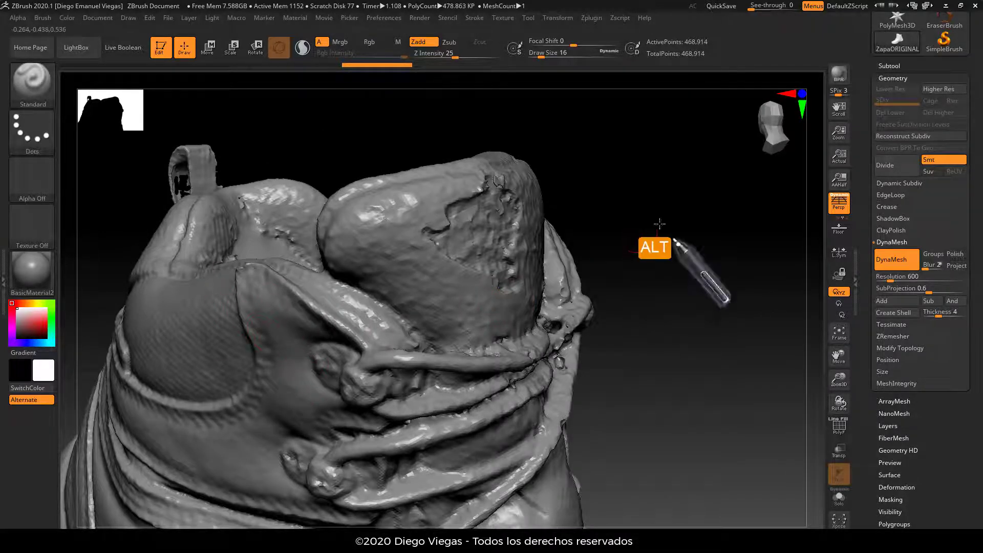
left_click_drag(658, 242, 635, 277)
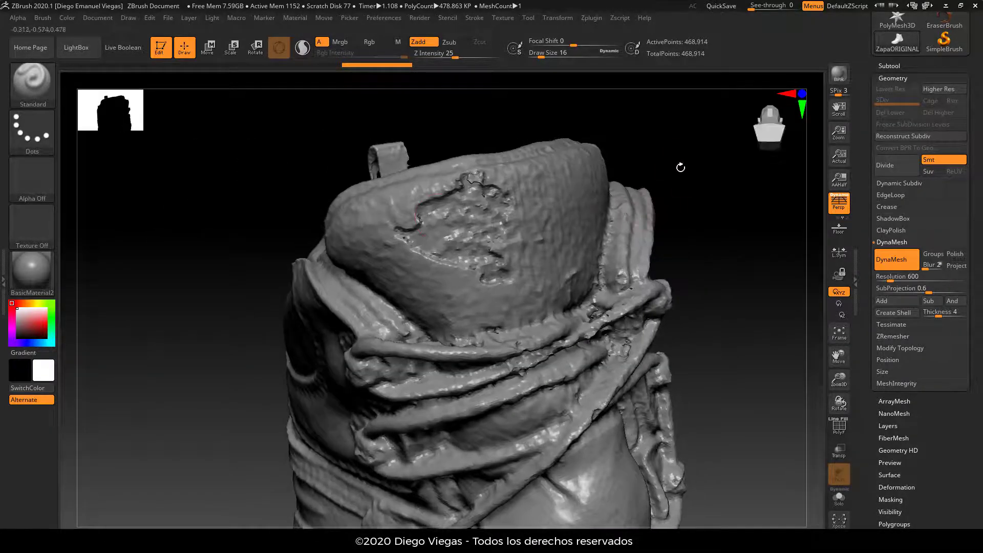
left_click_drag(681, 168, 668, 205)
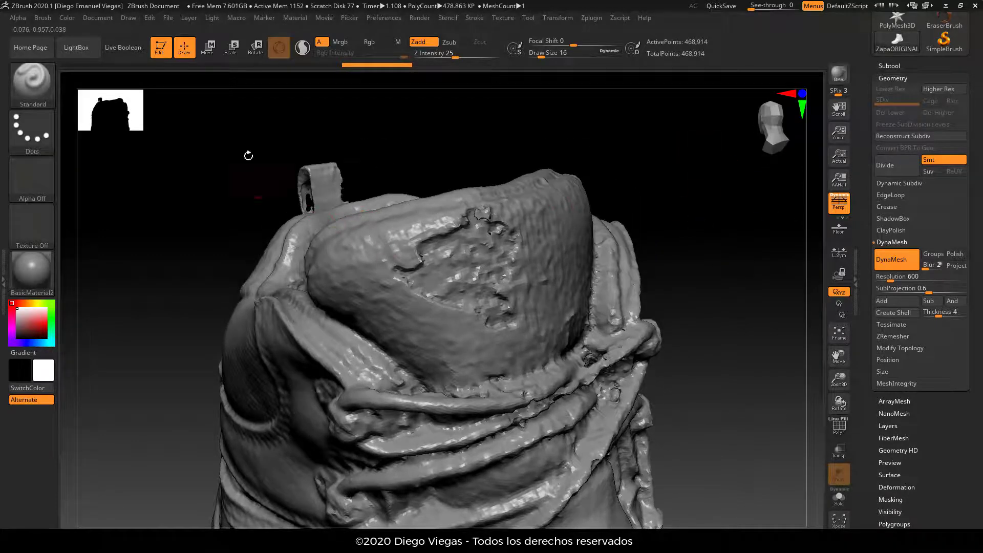
Fill the pitted hollow on the tongue using the ClayBuildup brush at Draw Size 10 and refresh the DynaMesh.
left_click(38, 94)
left_click(139, 93)
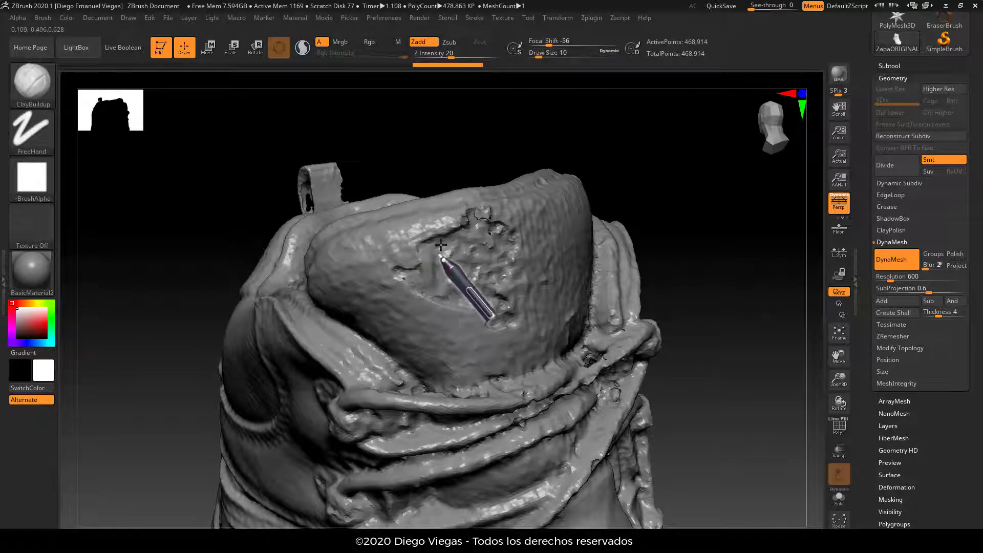
mouse_move(436, 249)
left_mouse_down()
mouse_move(481, 226)
mouse_move(499, 227)
mouse_move(507, 249)
mouse_move(503, 335)
mouse_move(470, 286)
mouse_move(448, 295)
left_mouse_up()
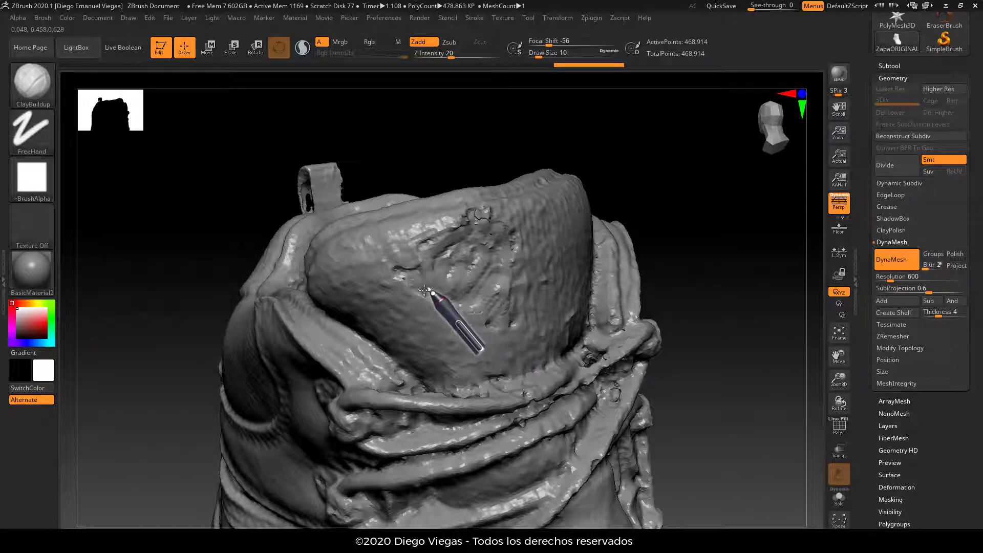
mouse_move(438, 254)
left_mouse_down()
mouse_move(451, 275)
mouse_move(454, 315)
mouse_move(496, 288)
mouse_move(440, 288)
mouse_move(442, 247)
mouse_move(401, 278)
mouse_move(435, 308)
mouse_move(479, 259)
left_mouse_up()
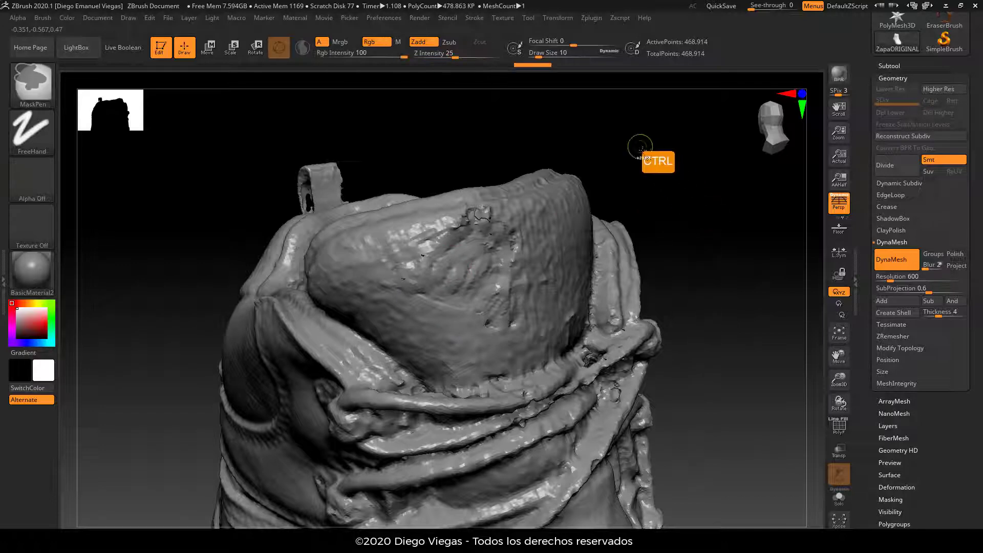
left_click_drag(659, 175, 746, 286, "ctrl")
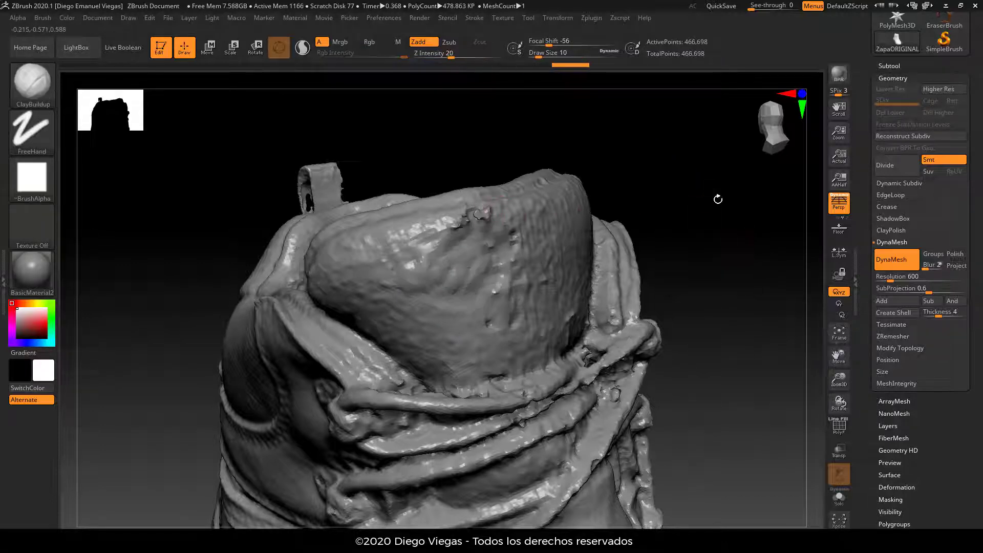
Build up clay over the remaining gaps near the tongue's upper edge and recalculate the DynaMesh.
left_click_drag(718, 200, 687, 195)
mouse_move(474, 219)
left_mouse_down()
mouse_move(492, 209)
mouse_move(466, 223)
left_mouse_up()
mouse_move(466, 223)
right_mouse_down()
mouse_move(507, 196)
mouse_move(538, 197)
right_mouse_up()
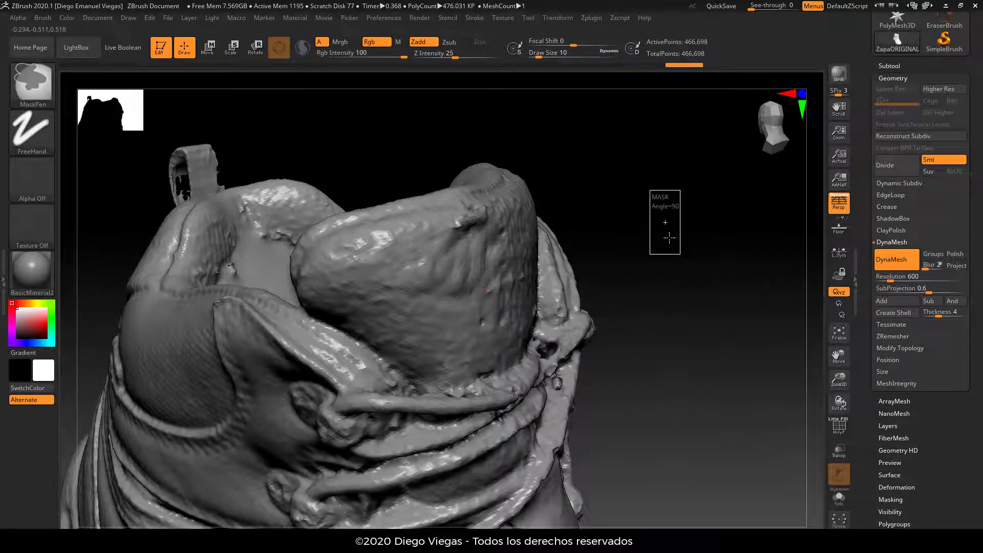
mouse_move(656, 219)
left_mouse_down()
mouse_move(643, 245)
mouse_move(509, 224)
left_mouse_up()
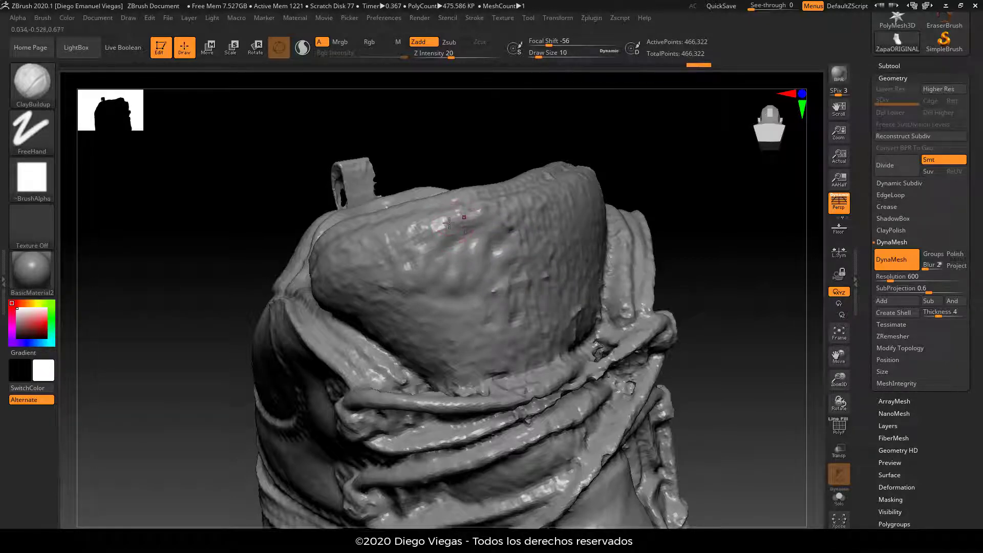
left_click_drag(698, 186, 728, 312, "ctrl")
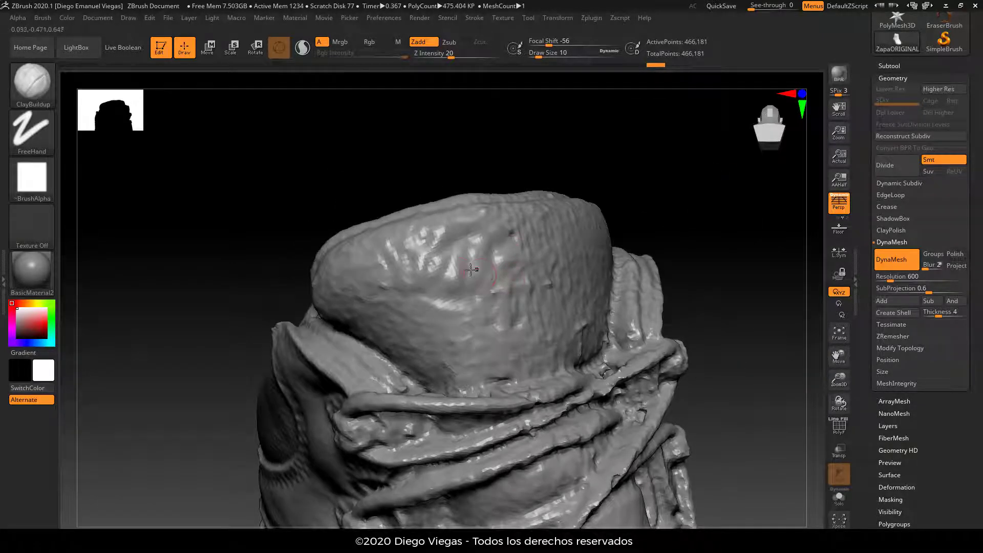
Smooth the patched clay on the tongue until it blends into the surrounding surface.
key("shift")
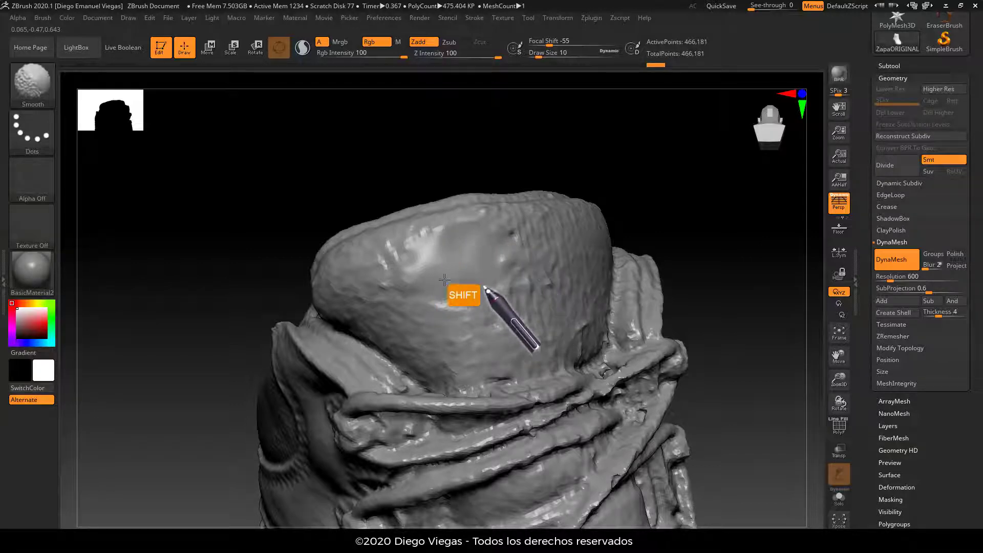
mouse_move(662, 180)
left_mouse_down()
mouse_move(648, 198)
mouse_move(588, 219)
left_mouse_up()
left_click_drag(490, 271, 494, 232, "shift")
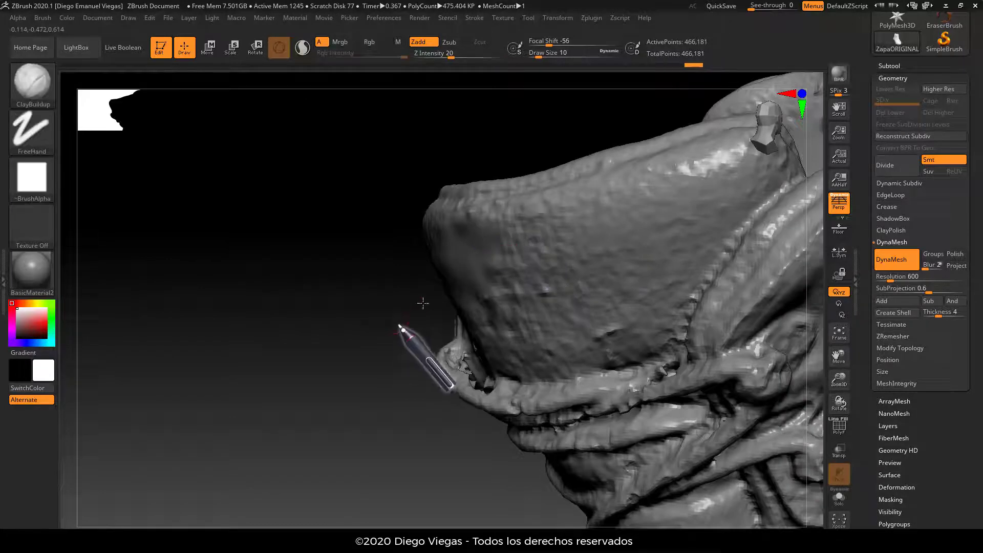
left_click_drag(424, 303, 499, 299)
left_click_drag(474, 290, 484, 261, "shift")
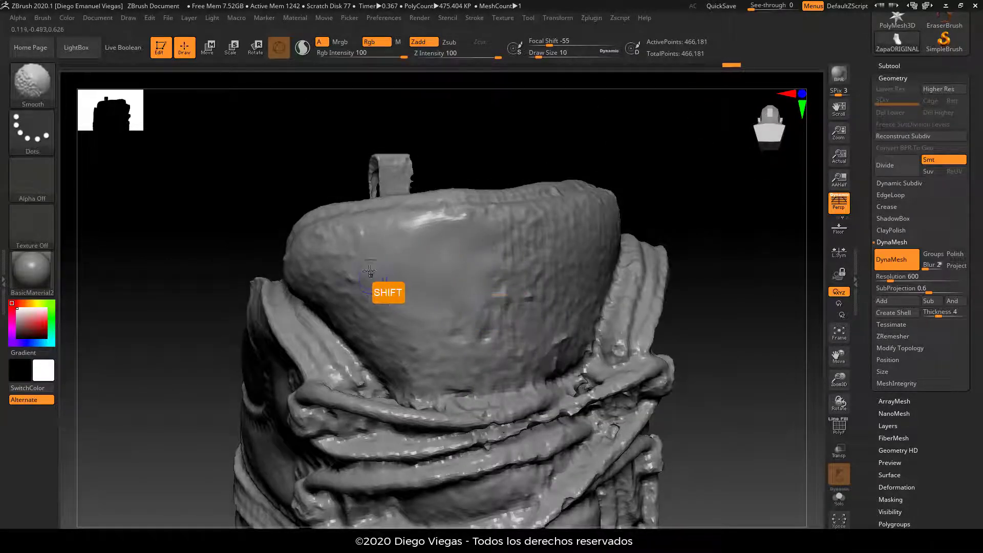
Try to sculpt fine texture lines along the edge of the tongue's smoothed patch using the ClayBuildup brush at Draw Size 4.
mouse_move(666, 188)
left_mouse_down()
mouse_move(687, 200)
mouse_move(598, 218)
mouse_move(657, 131)
left_mouse_up()
left_click_drag(674, 166, 672, 139, "alt")
left_click_drag(659, 203, 659, 134, "alt")
mouse_move(660, 171)
left_mouse_down("alt")
mouse_move(599, 225)
mouse_move(615, 279)
mouse_move(650, 222)
left_mouse_up("alt")
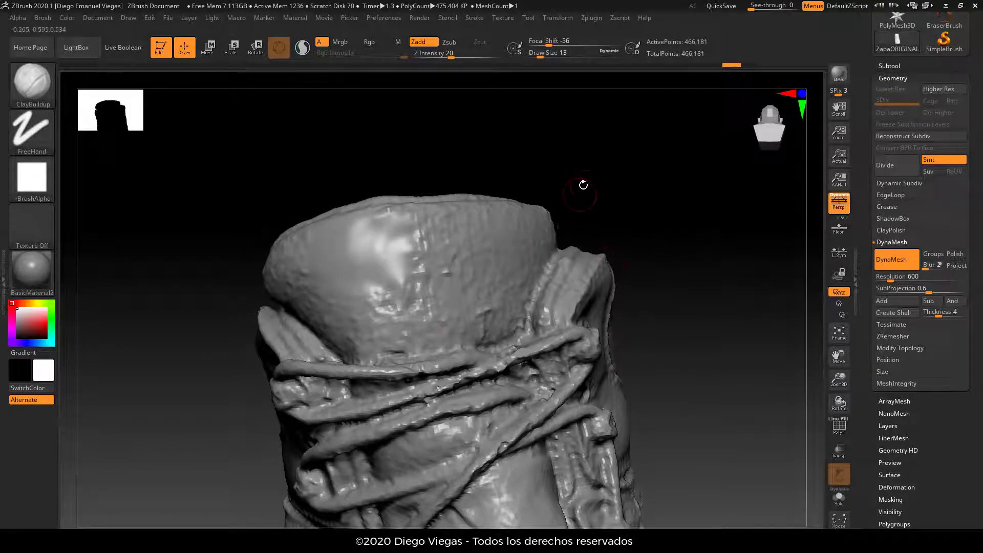
mouse_move(583, 185)
left_mouse_down()
mouse_move(558, 184)
mouse_move(579, 182)
mouse_move(573, 176)
left_mouse_up()
left_click_drag(632, 234, 514, 305, "alt")
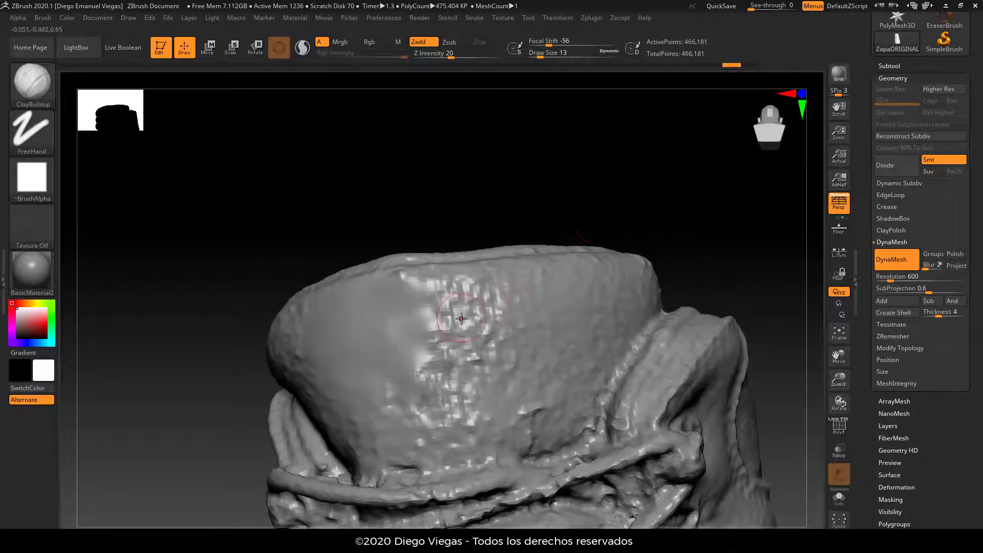
left_click_drag(458, 318, 457, 317)
right_click_drag(435, 313, 458, 307)
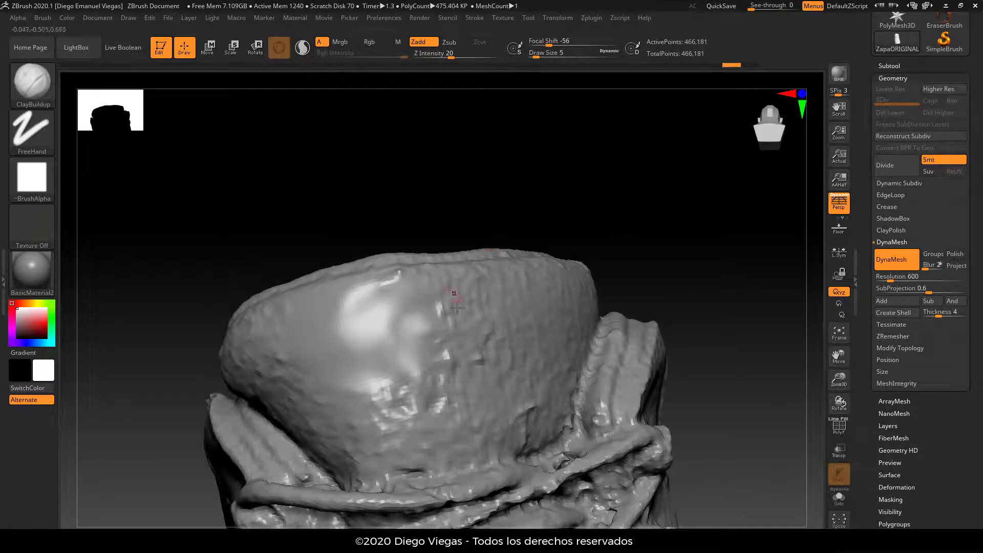
left_click_drag(441, 199, 432, 397)
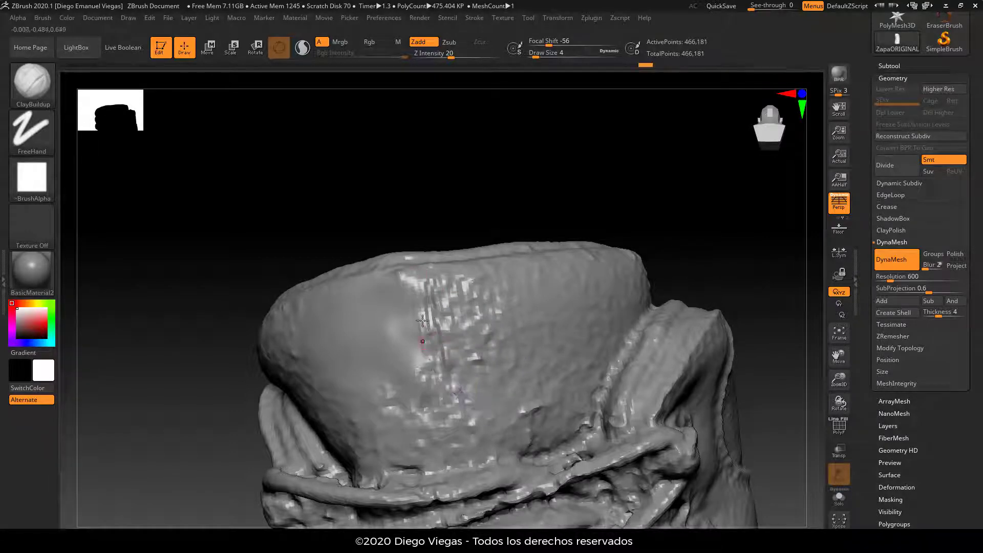
left_click_drag(447, 208, 425, 291)
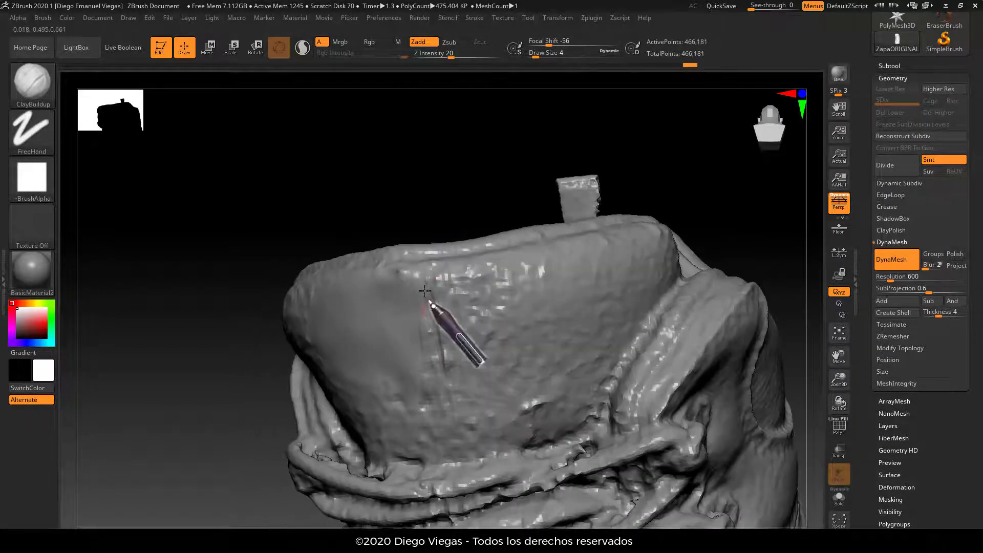
mouse_move(444, 180)
left_mouse_down()
mouse_move(444, 322)
mouse_move(427, 292)
mouse_move(433, 325)
left_mouse_up()
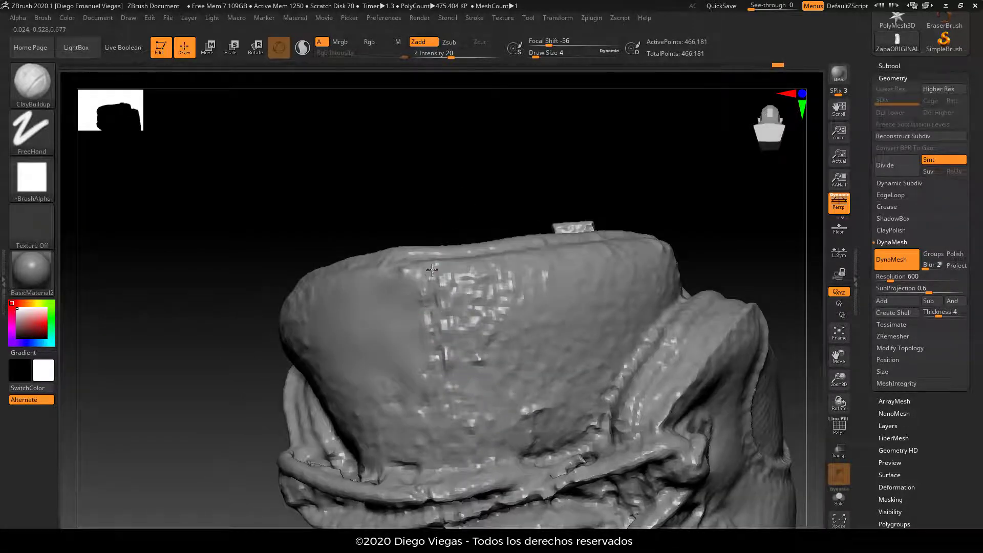
Undo the fine ClayBuildup texture strokes on the tongue.
left_click_drag(485, 195, 494, 173)
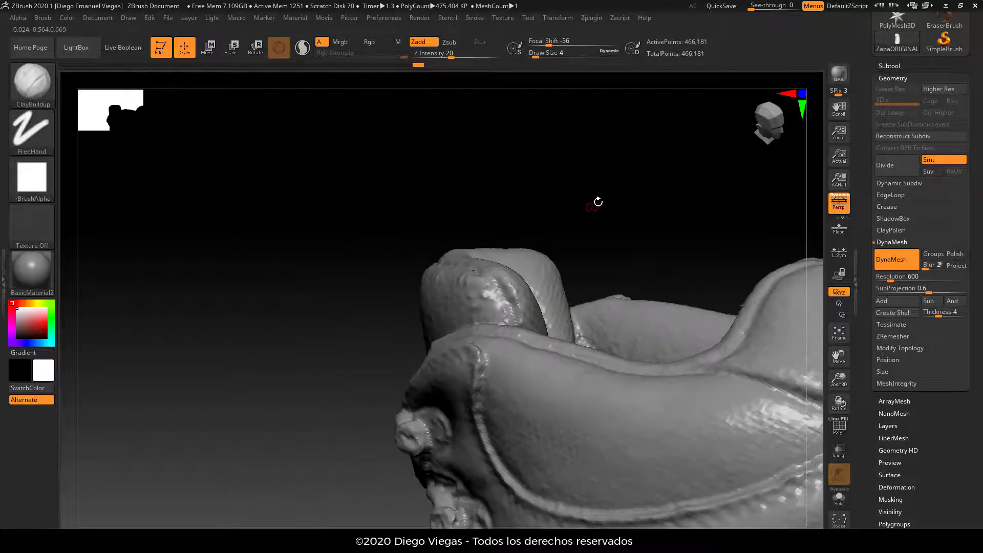
left_click_drag(598, 202, 672, 318)
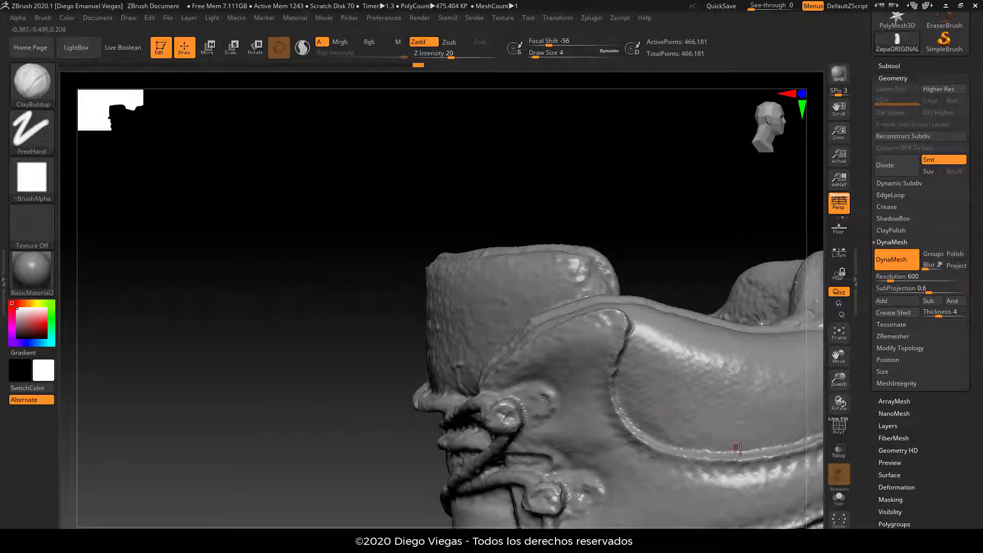
mouse_move(689, 241)
left_mouse_down()
mouse_move(691, 208)
mouse_move(588, 222)
mouse_move(584, 176)
mouse_move(571, 169)
left_mouse_up()
key("ctrl")
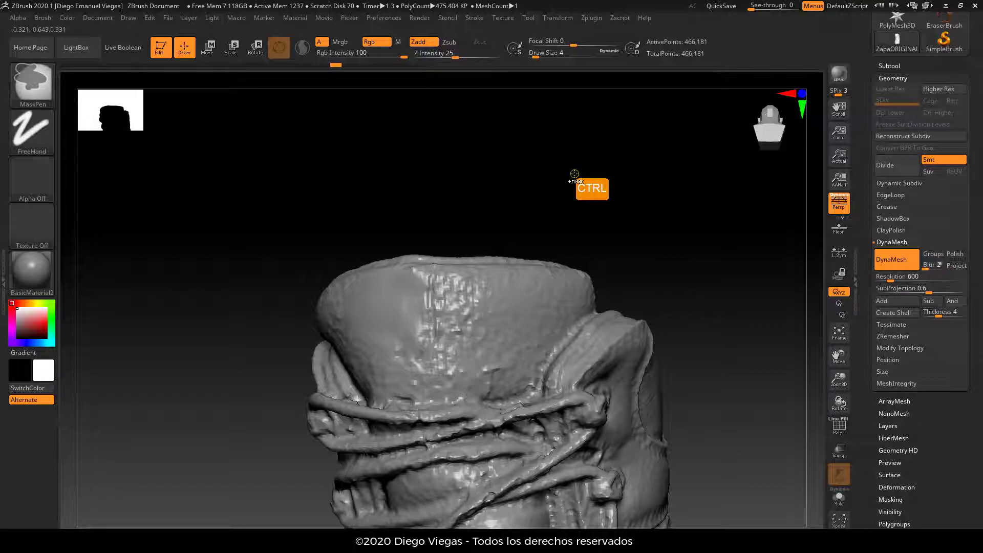
mouse_move(566, 180)
left_mouse_down()
mouse_move(567, 198)
mouse_move(573, 182)
mouse_move(584, 193)
mouse_move(566, 169)
left_mouse_up()
key("ctrl")
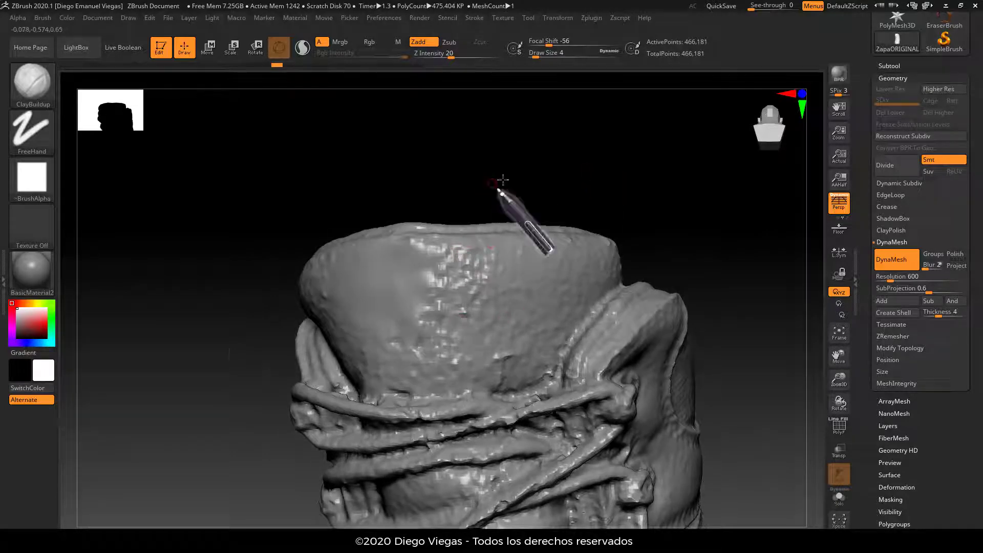
left_click_drag(500, 189, 374, 261)
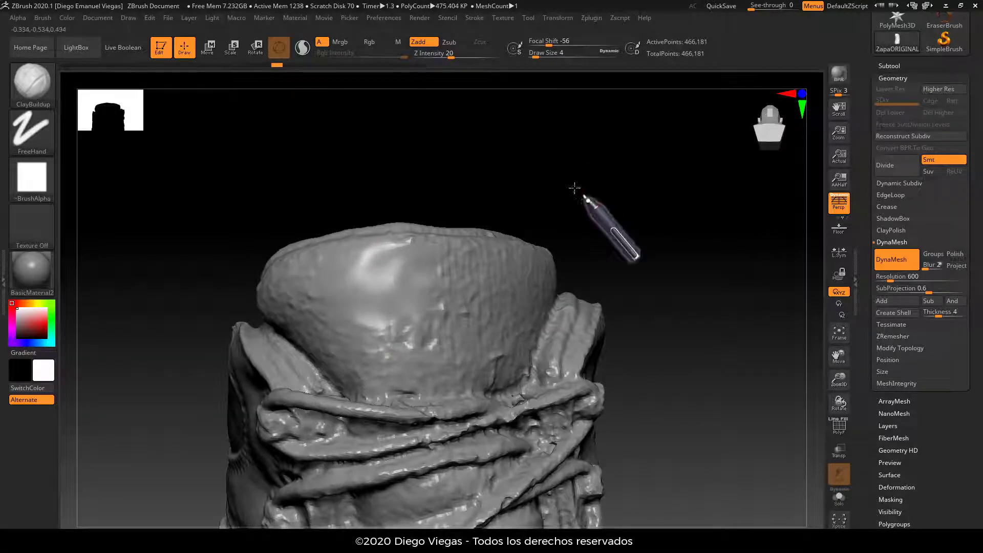
left_click_drag(575, 193, 582, 215)
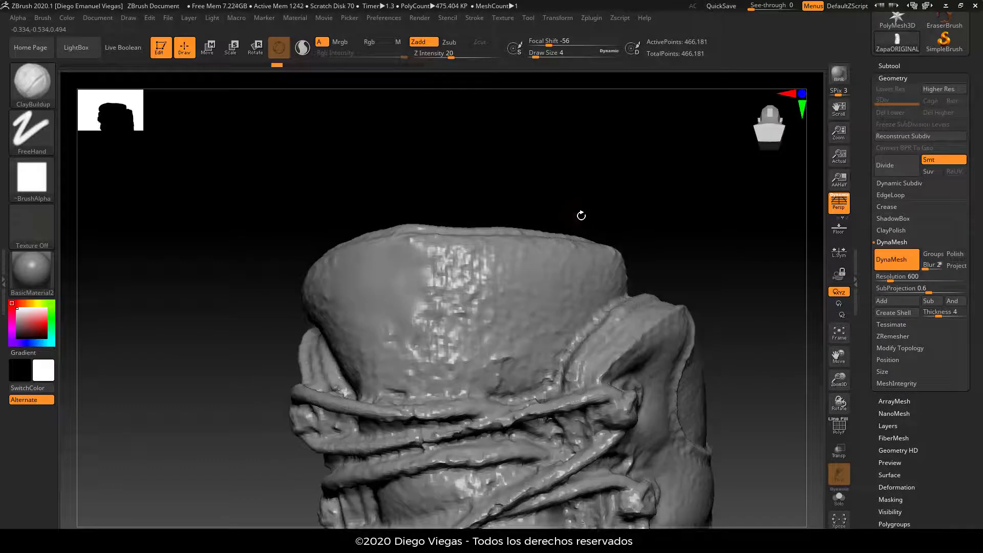
Set up the Standard brush with the DragRect stroke, the XTractor Alpha and a Z Intensity of 50.
left_click(36, 89)
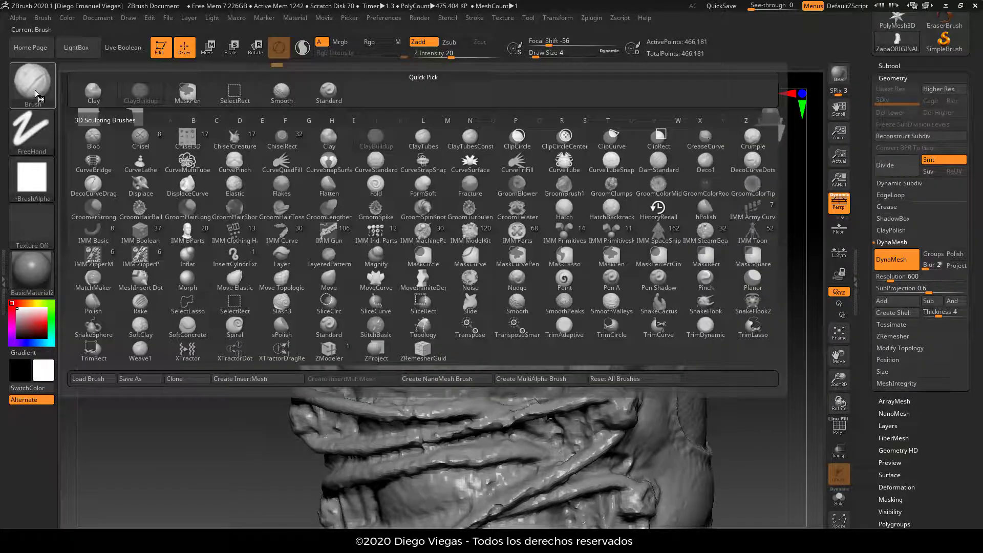
left_click(326, 99)
left_click(32, 134)
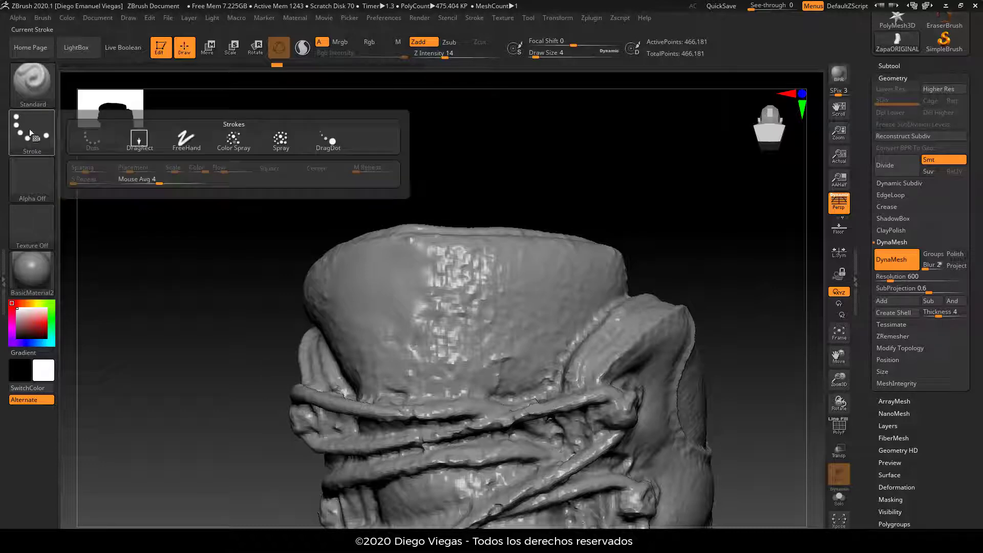
left_click(138, 148)
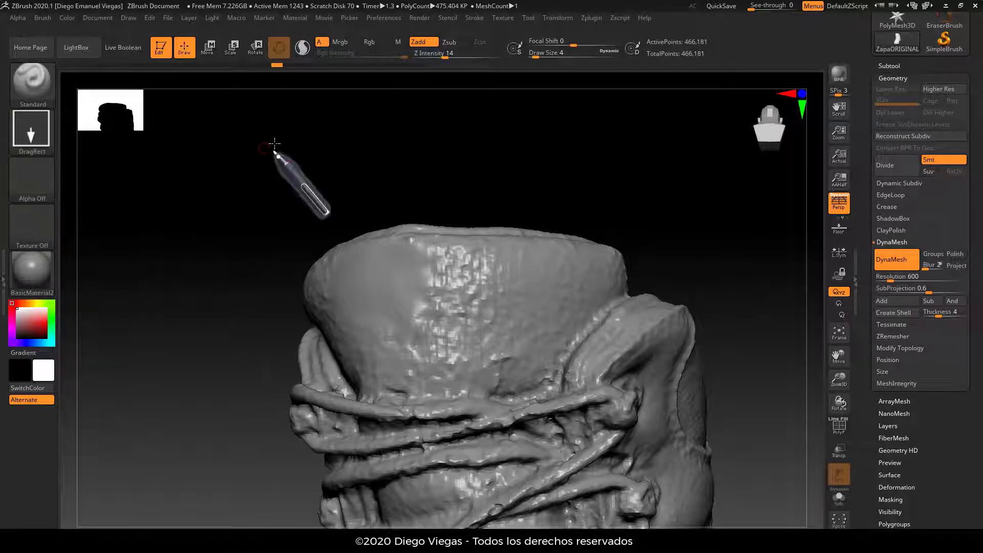
mouse_move(275, 149)
left_mouse_down()
mouse_move(562, 173)
mouse_move(564, 149)
mouse_move(563, 180)
mouse_move(616, 171)
mouse_move(592, 149)
mouse_move(597, 165)
mouse_move(610, 153)
mouse_move(582, 160)
left_mouse_up()
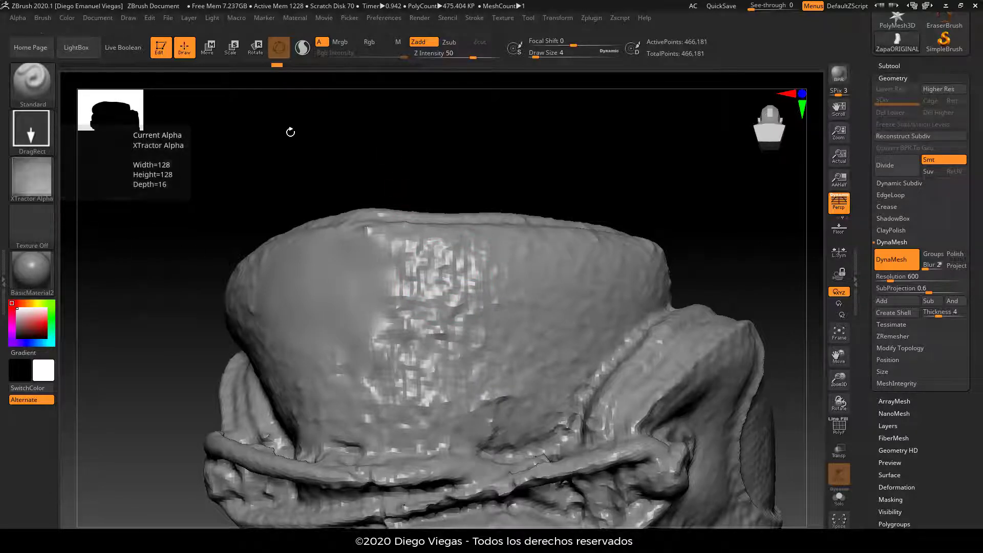
Stamp the XTractor Alpha onto the tongue's smoothed patch, accepting the removal of the later undo history entries.
mouse_move(290, 132)
left_mouse_down()
mouse_move(314, 149)
mouse_move(320, 202)
mouse_move(364, 274)
mouse_move(378, 346)
left_mouse_up()
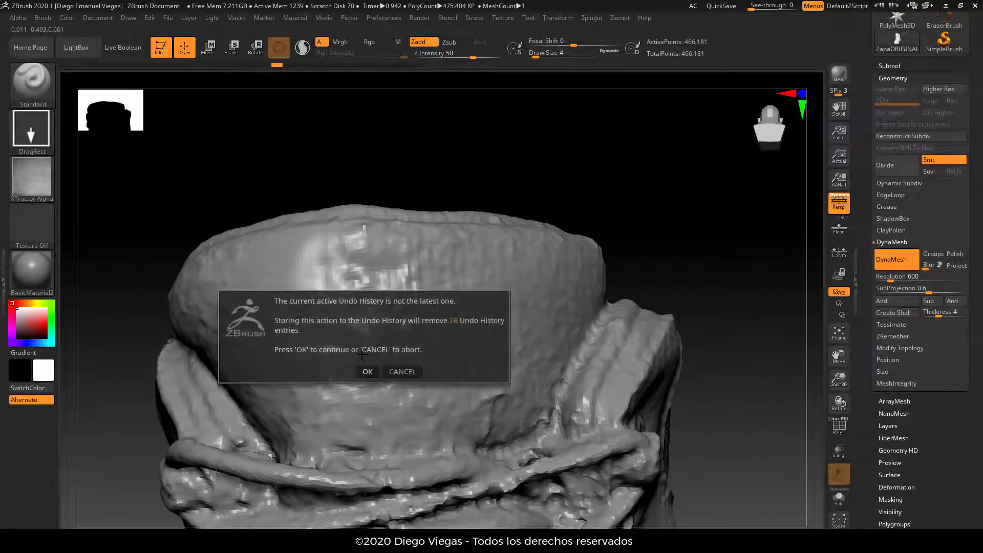
left_click(366, 371)
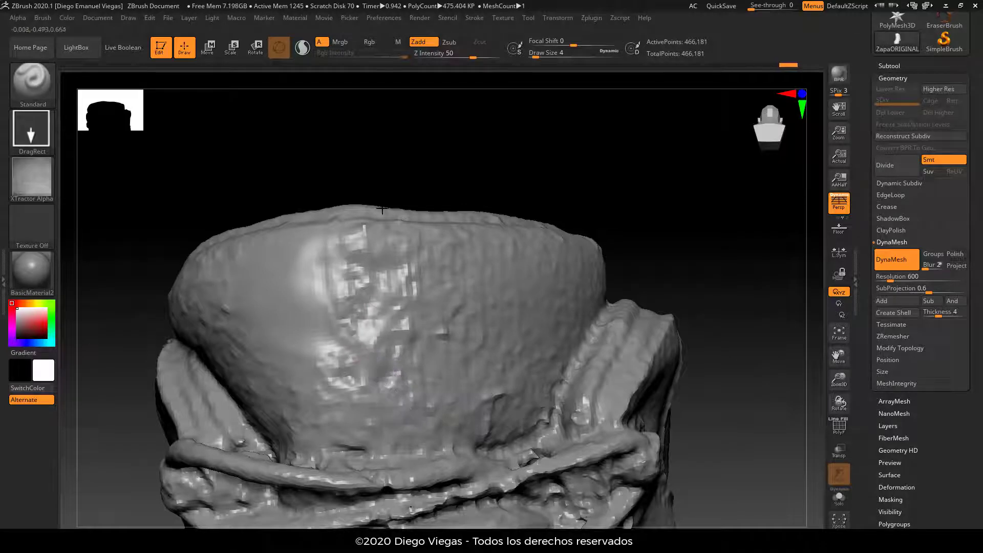
left_click_drag(426, 197, 381, 209)
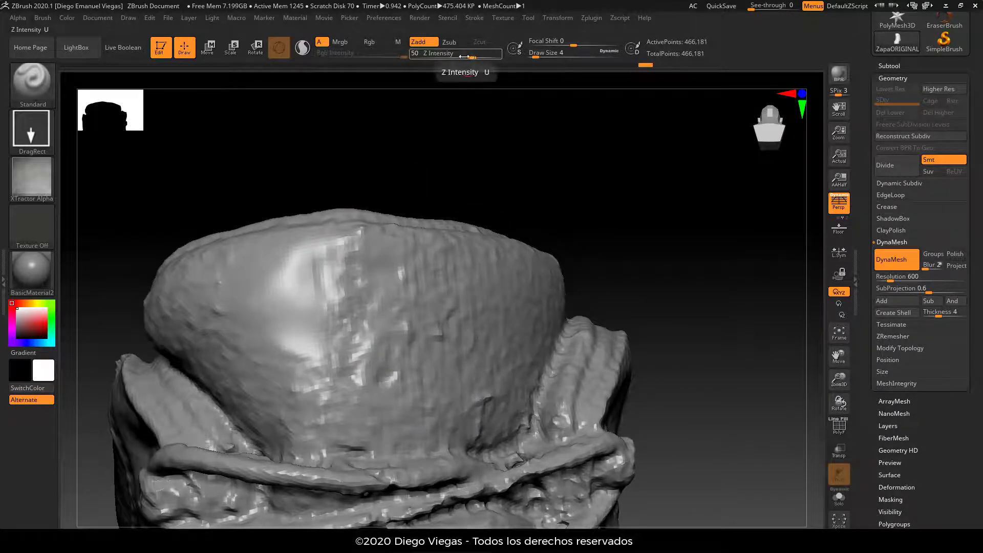
Stamp more leather texture over the patch's edge, adjusting Z Intensity to 23, 33 and 38 between stamps.
left_click_drag(464, 56, 454, 56)
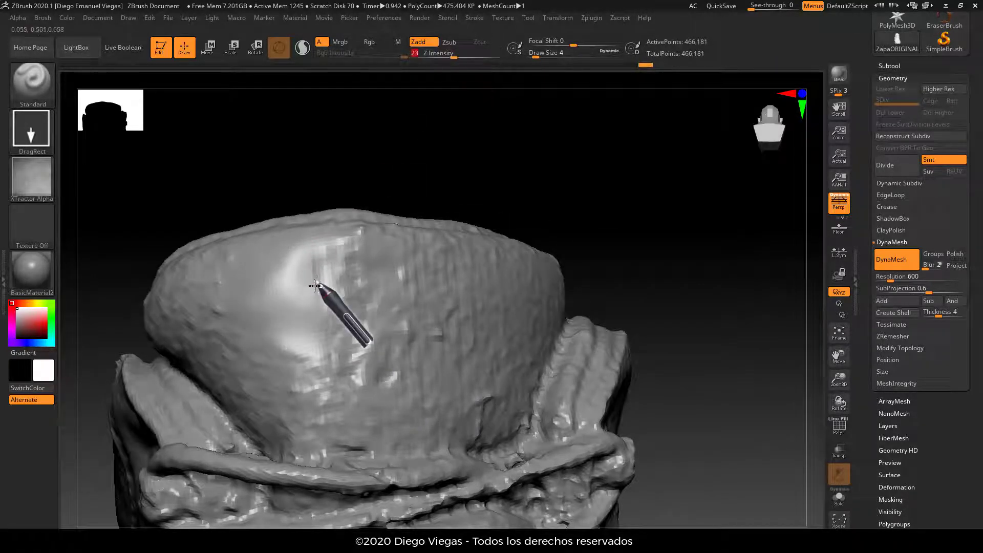
left_click_drag(373, 193, 325, 273)
key("u")
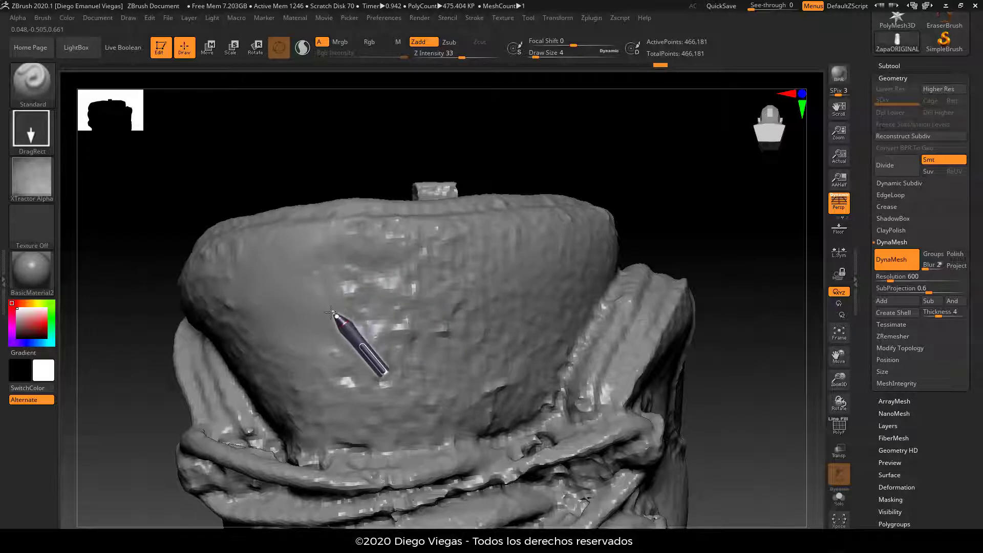
left_click_drag(368, 155, 325, 281)
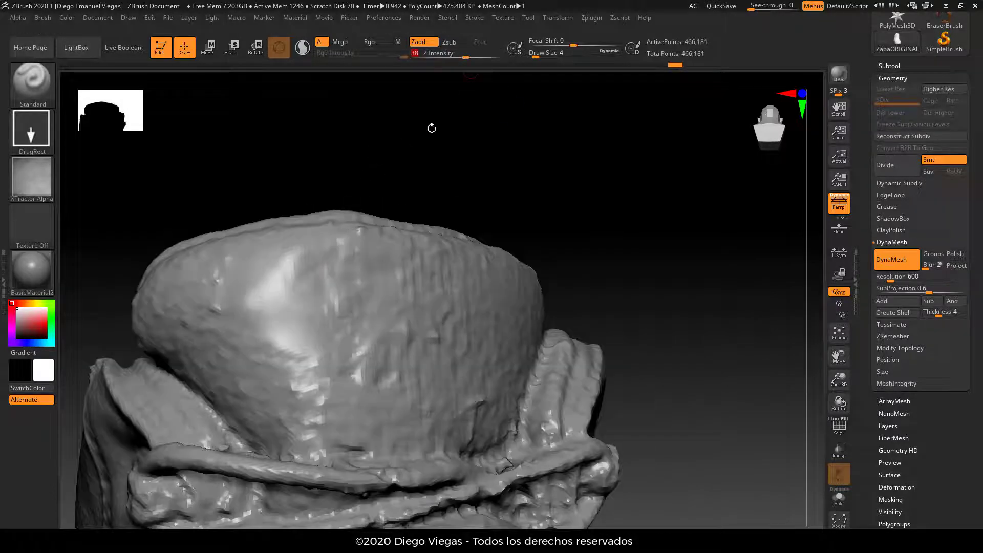
right_click_drag(338, 290, 355, 256)
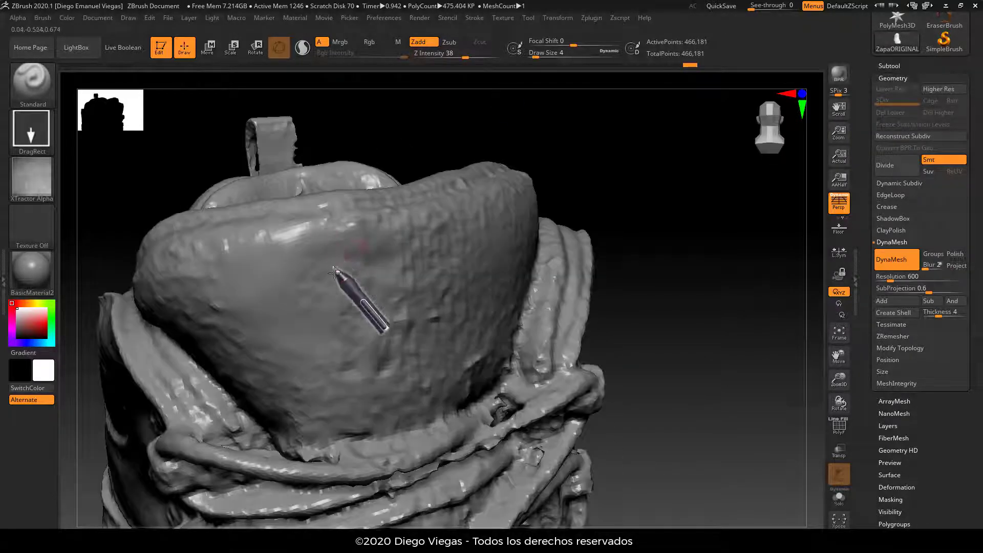
key("ctrl+shift+z")
Set Z Intensity to 51 and stamp the alpha across the smooth area at the tongue's centre.
left_click_drag(469, 53, 473, 53)
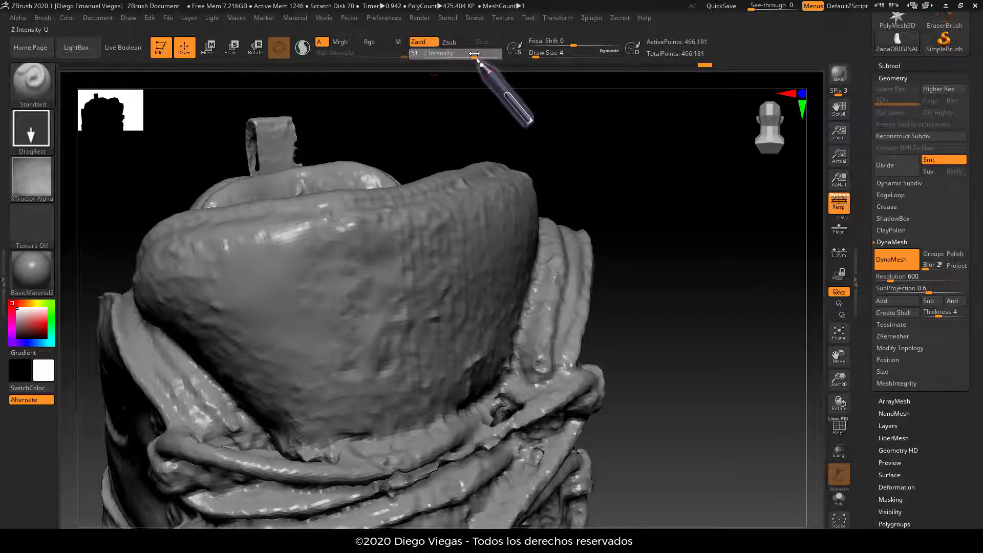
left_click_drag(317, 283, 325, 307)
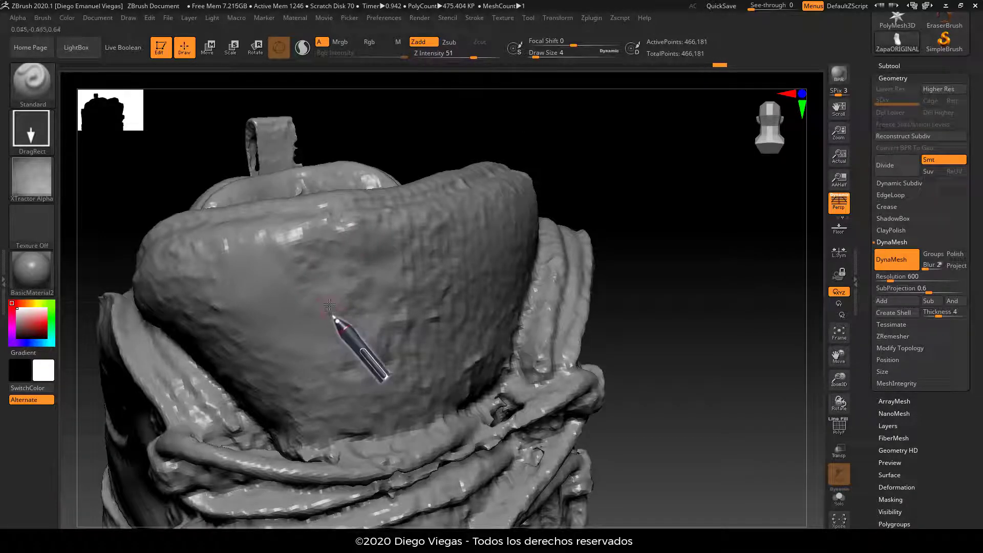
left_click_drag(387, 276, 382, 242)
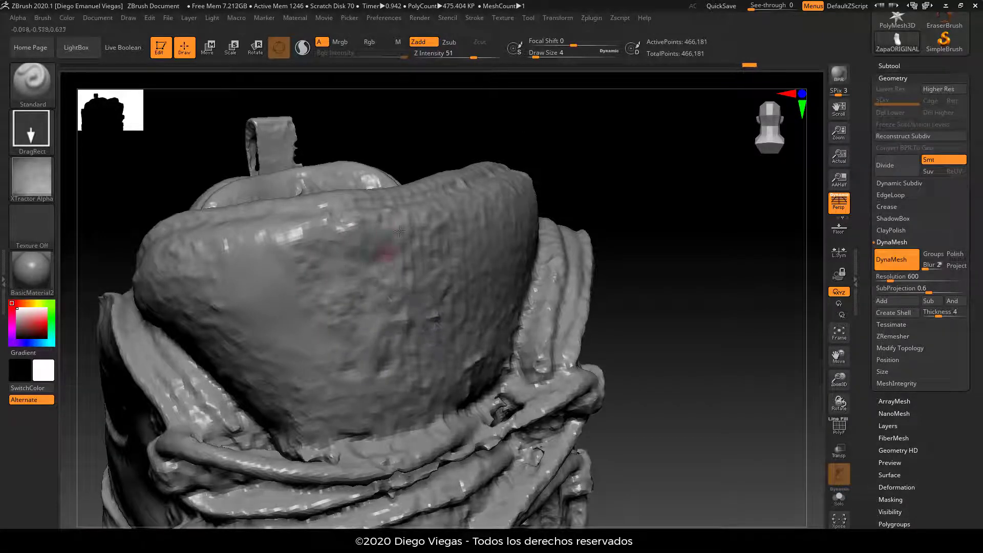
key("ctrl+z")
key("ctrl+z")
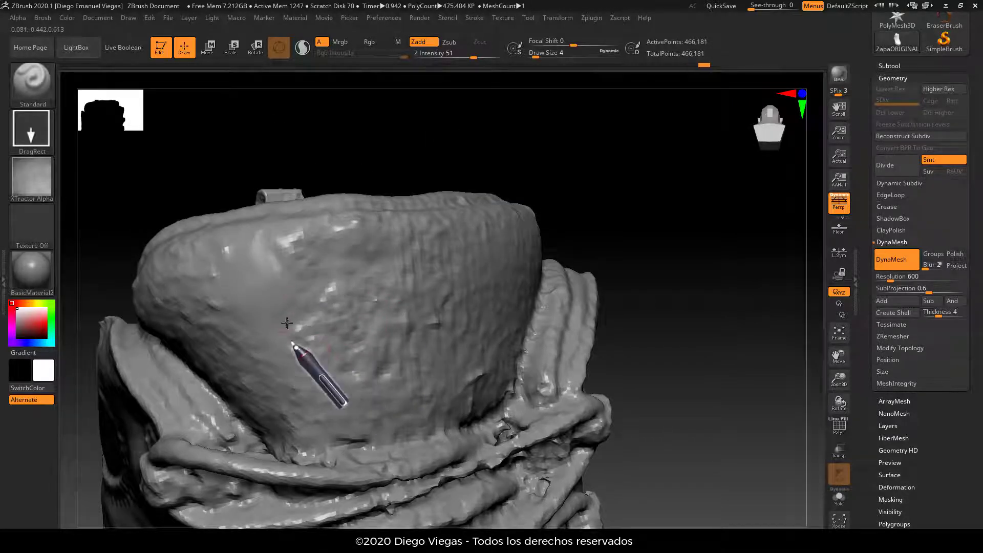
key("ctrl+shift+z")
key("ctrl+shift+z")
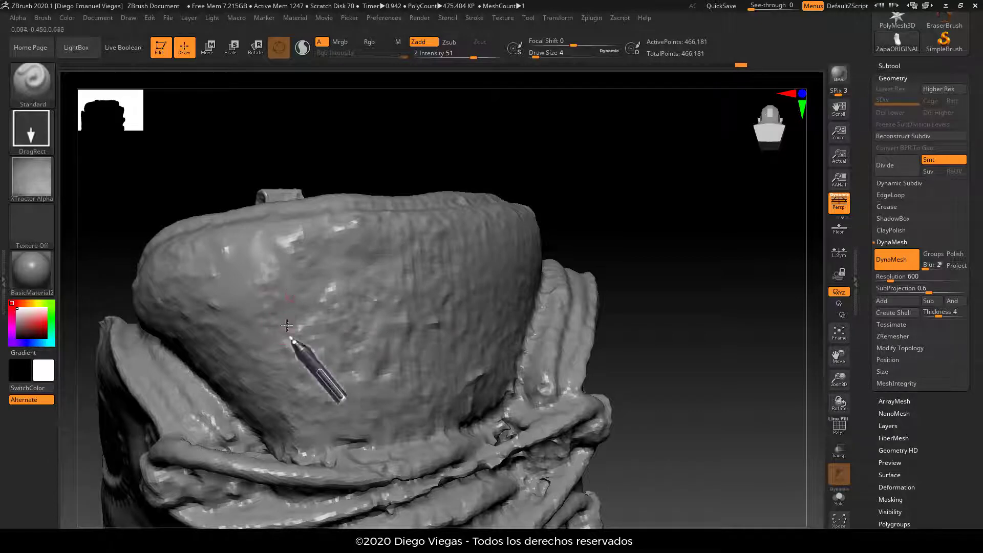
Stamp the alpha over the remaining smooth spots toward the tongue's side and upper edge, blending the patch with the scanned texture.
left_click_drag(359, 163, 287, 241)
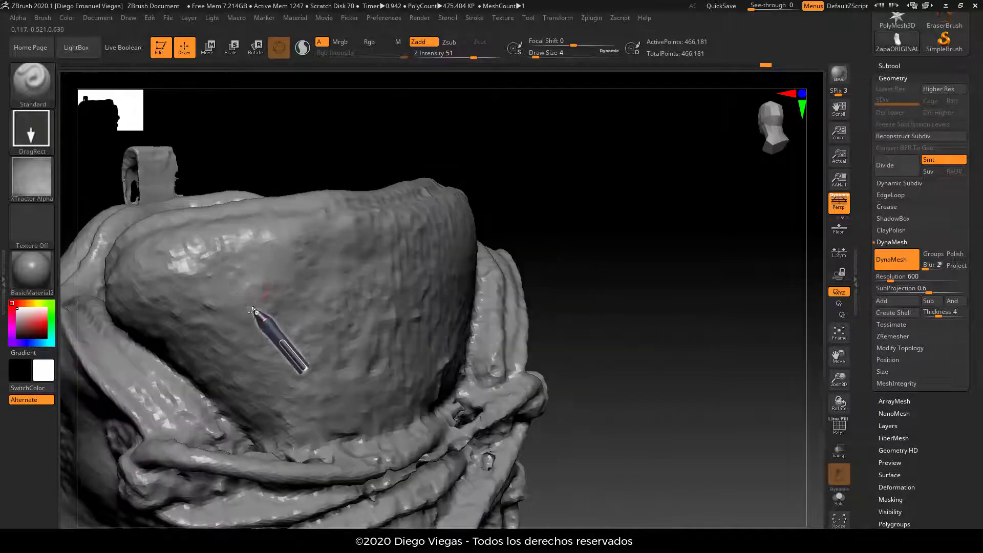
key("ctrl+shift+z")
key("ctrl+z")
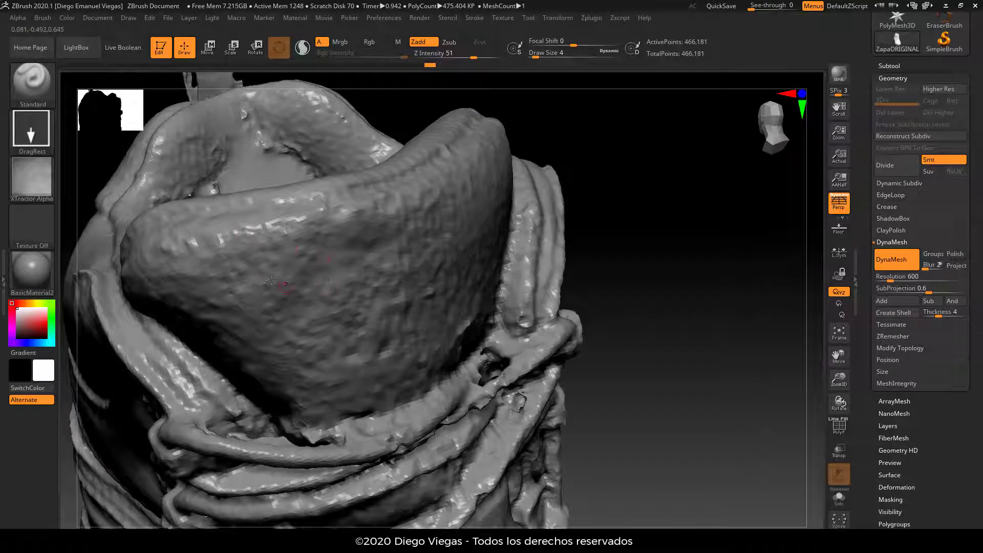
left_click(352, 302)
left_click_drag(617, 228, 412, 274)
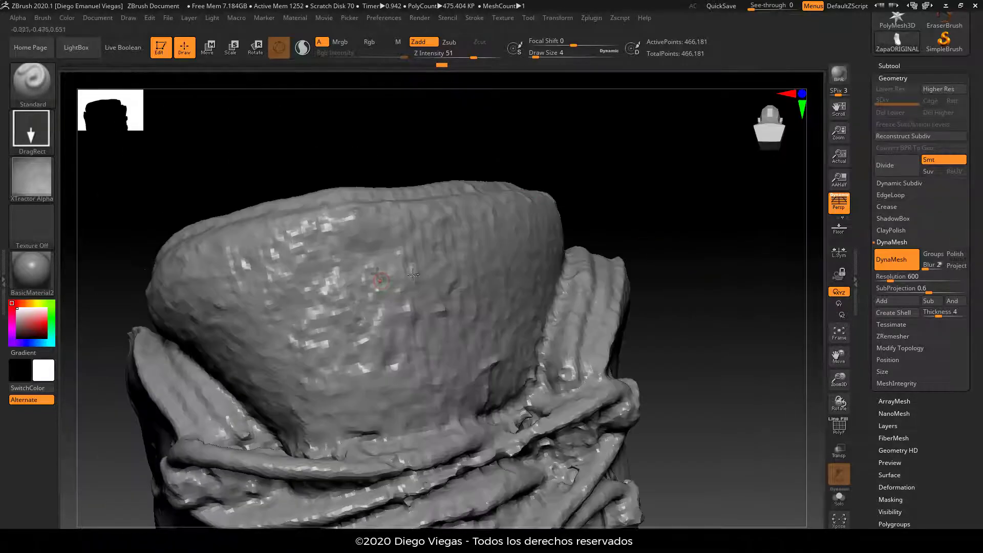
mouse_move(623, 205)
left_mouse_down()
mouse_move(621, 187)
mouse_move(598, 176)
mouse_move(608, 174)
mouse_move(592, 180)
left_mouse_up()
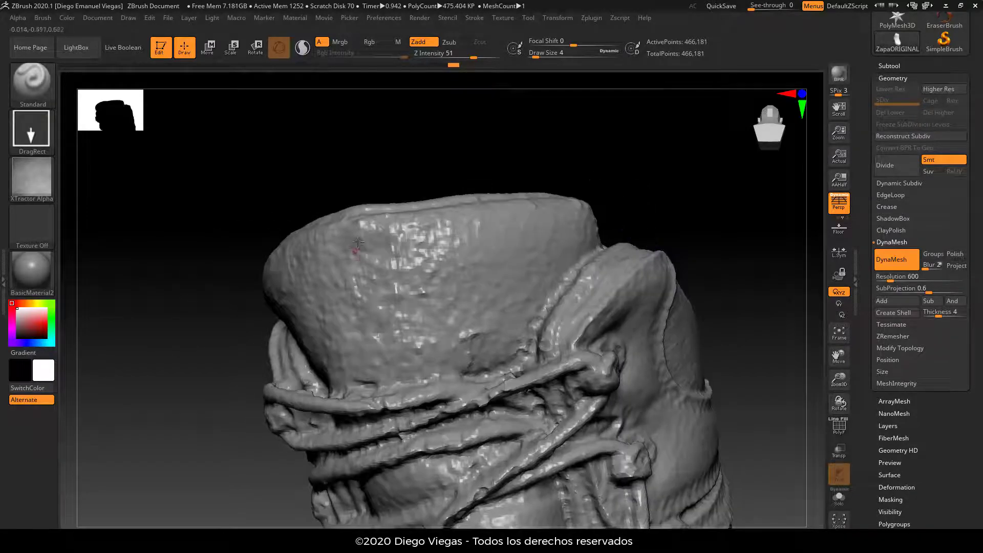
mouse_move(425, 181)
left_mouse_down()
mouse_move(433, 213)
mouse_move(469, 173)
mouse_move(451, 189)
mouse_move(545, 169)
mouse_move(466, 167)
mouse_move(485, 167)
mouse_move(370, 269)
mouse_move(450, 136)
mouse_move(467, 133)
mouse_move(383, 171)
left_mouse_up()
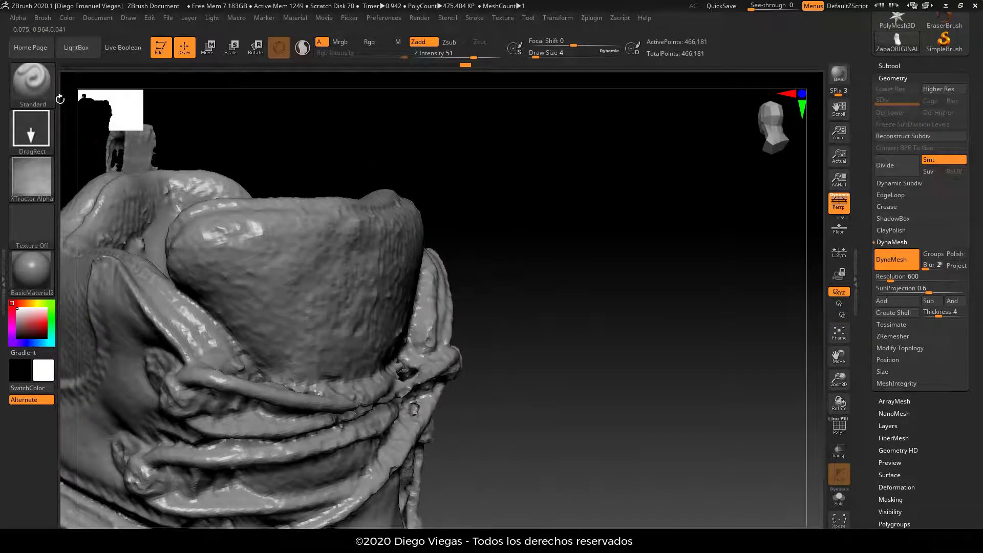
Switch to the Move brush, set Draw Size to 40 and reshape the tongue's upper side contour.
left_click(50, 75)
key("m")
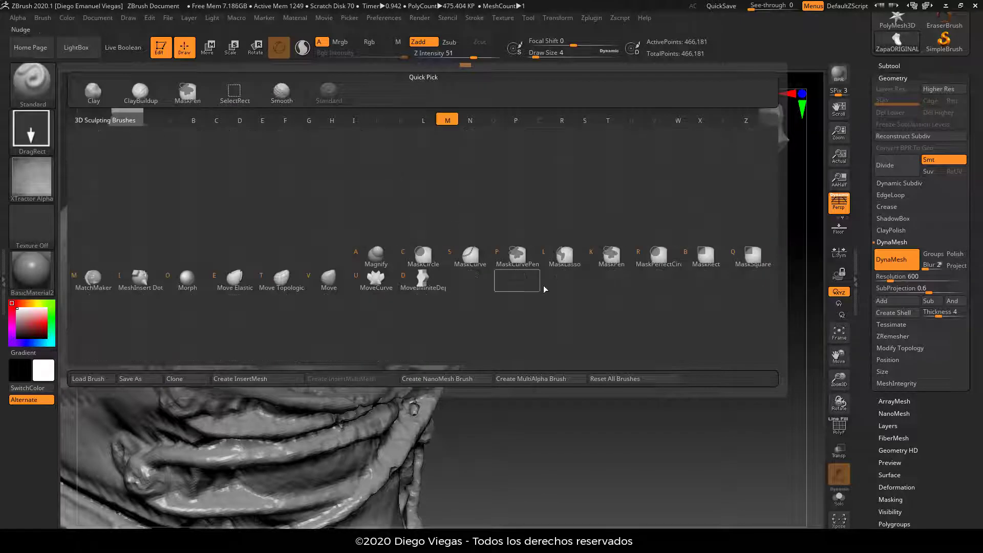
key("v")
left_click_drag(499, 155, 377, 236)
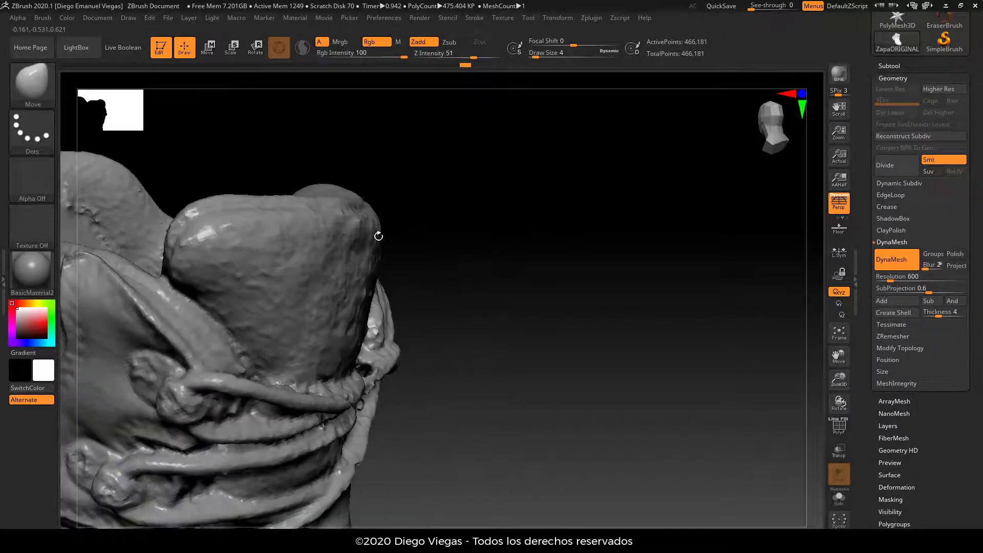
type("s40")
key("Return")
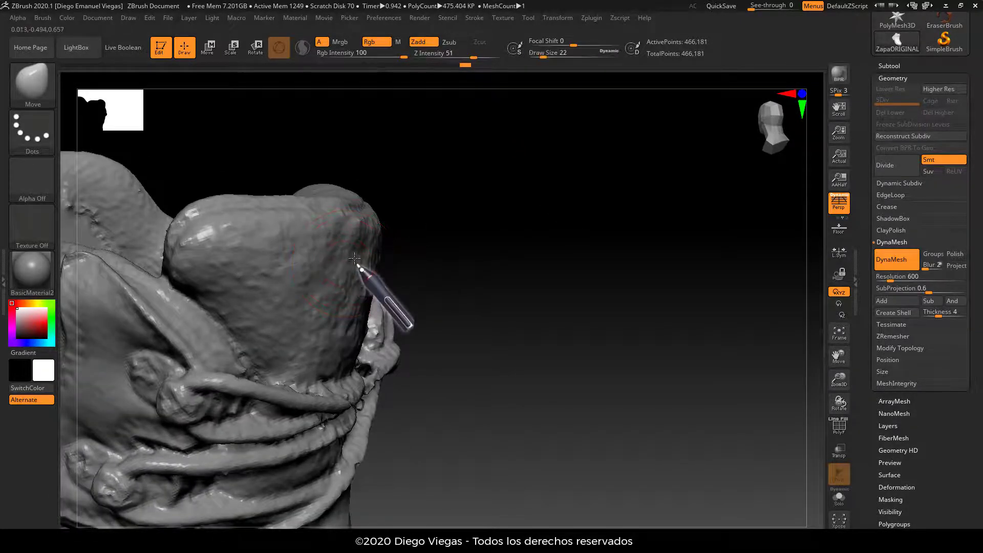
key("s")
mouse_move(423, 232)
left_mouse_down()
mouse_move(356, 262)
mouse_move(340, 107)
mouse_move(329, 277)
left_mouse_up()
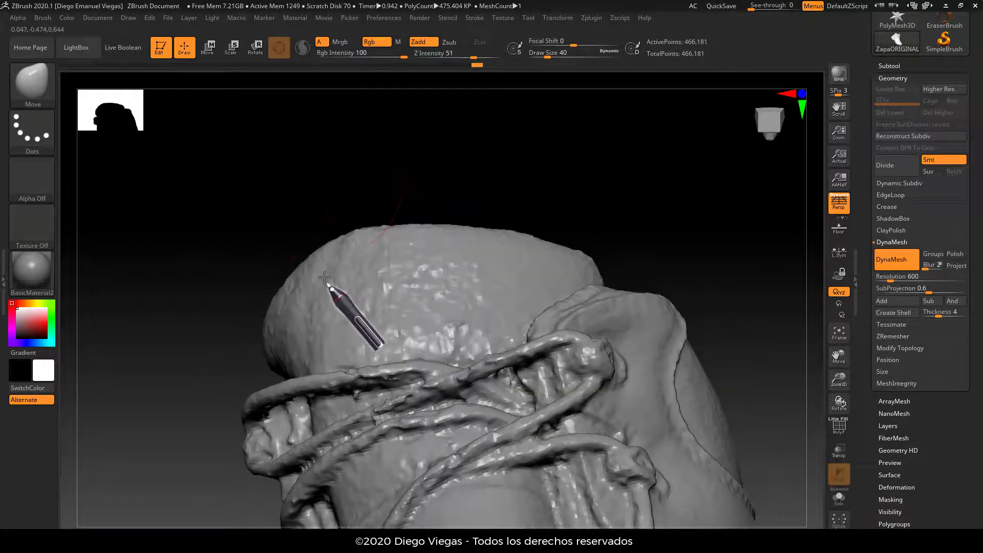
Set the Move brush's Draw Size to 29 and refine the tongue's outer edge from the other side.
mouse_move(356, 265)
right_mouse_down()
mouse_move(407, 268)
mouse_move(356, 258)
right_mouse_up()
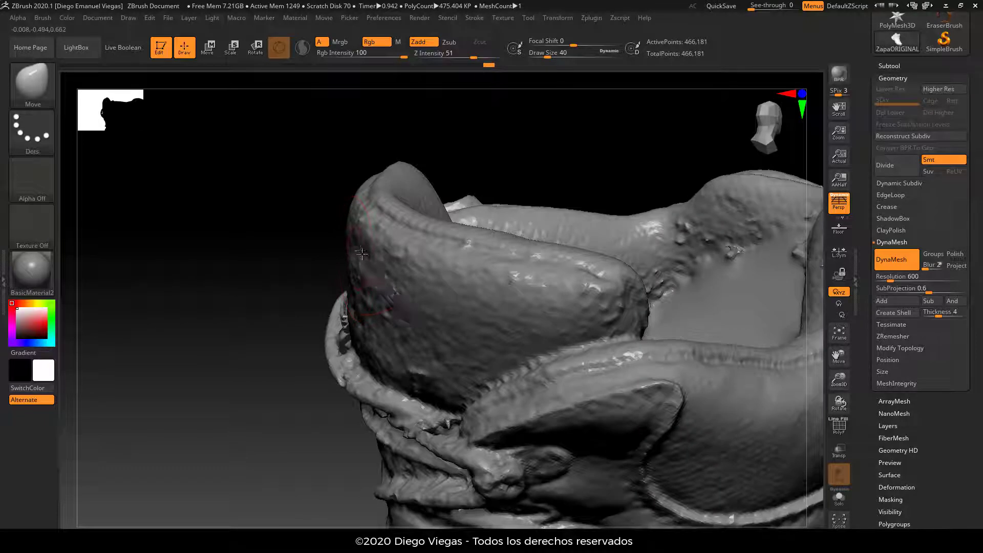
key("s")
left_click_drag(362, 254, 355, 251)
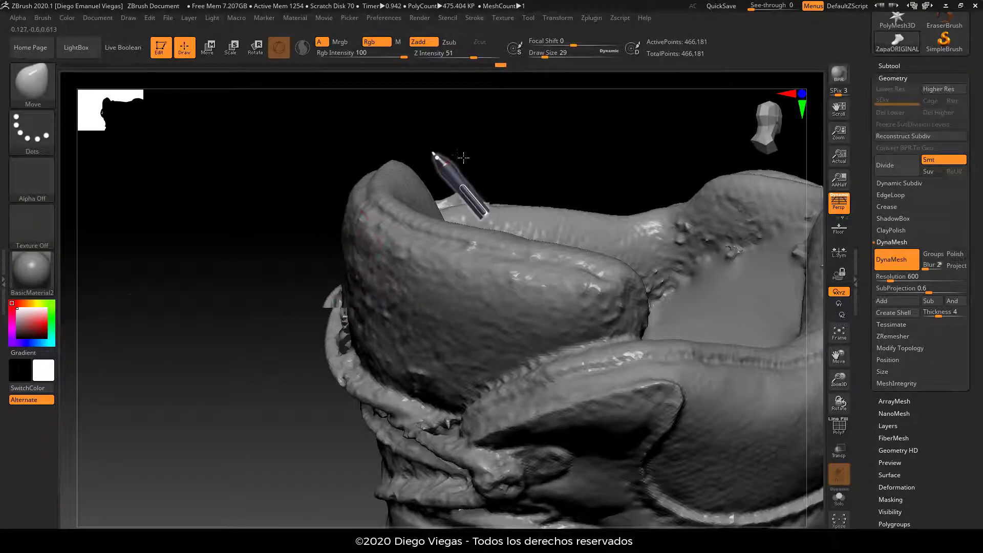
left_click_drag(463, 158, 301, 217)
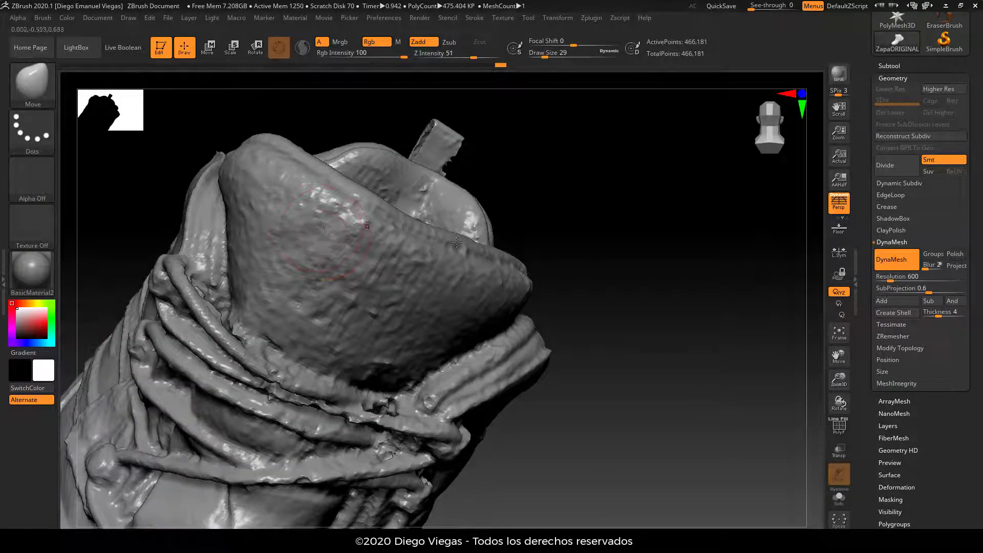
left_click_drag(597, 98, 164, 402, "alt")
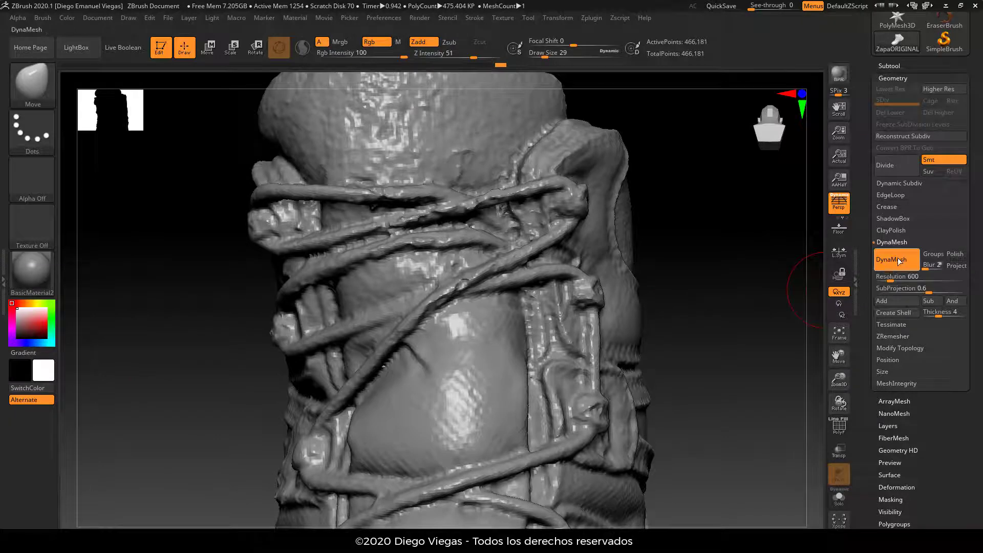
Set the DynaMesh resolution to 752 and select the Inflat brush.
left_click_drag(890, 279, 894, 278)
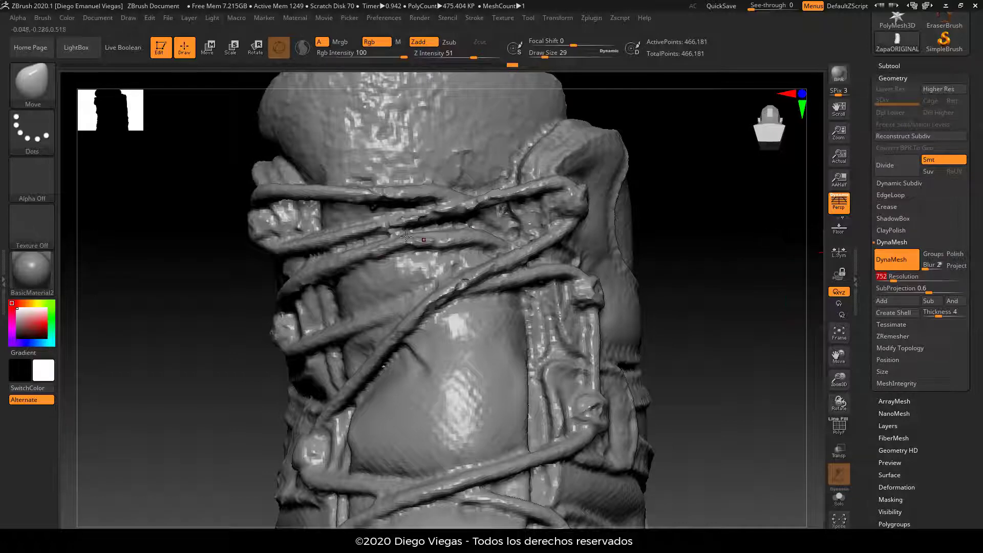
left_click(37, 95)
left_click(41, 97)
left_click(41, 88)
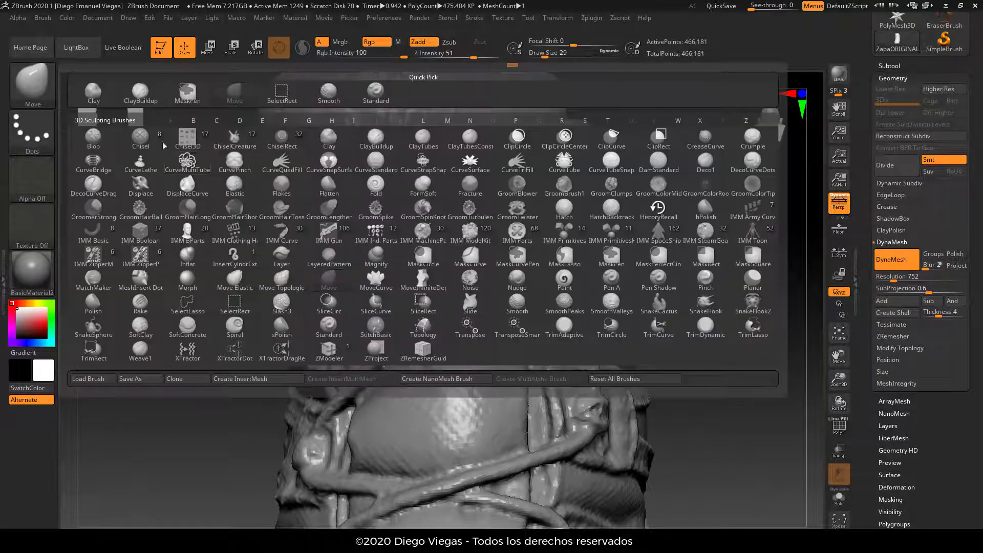
key("i")
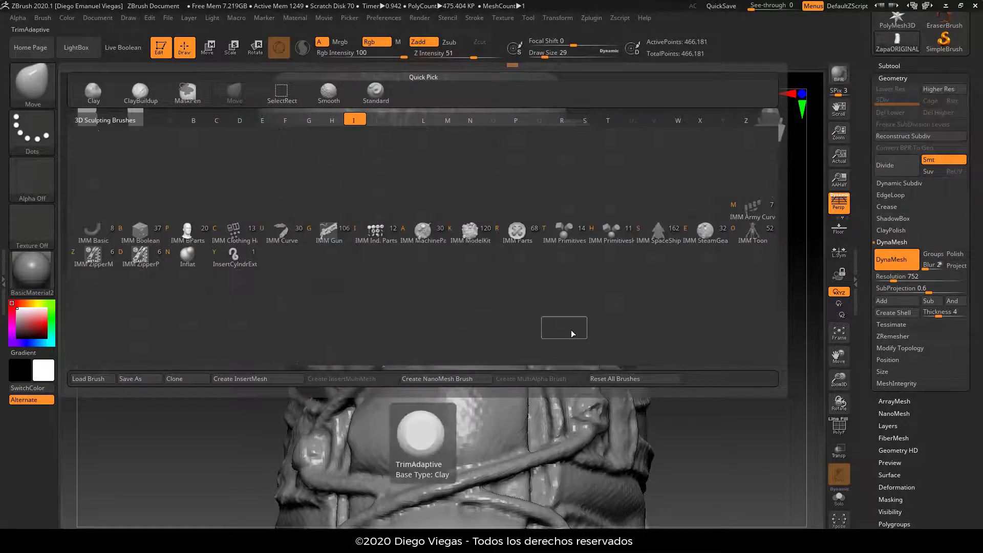
left_click(188, 257)
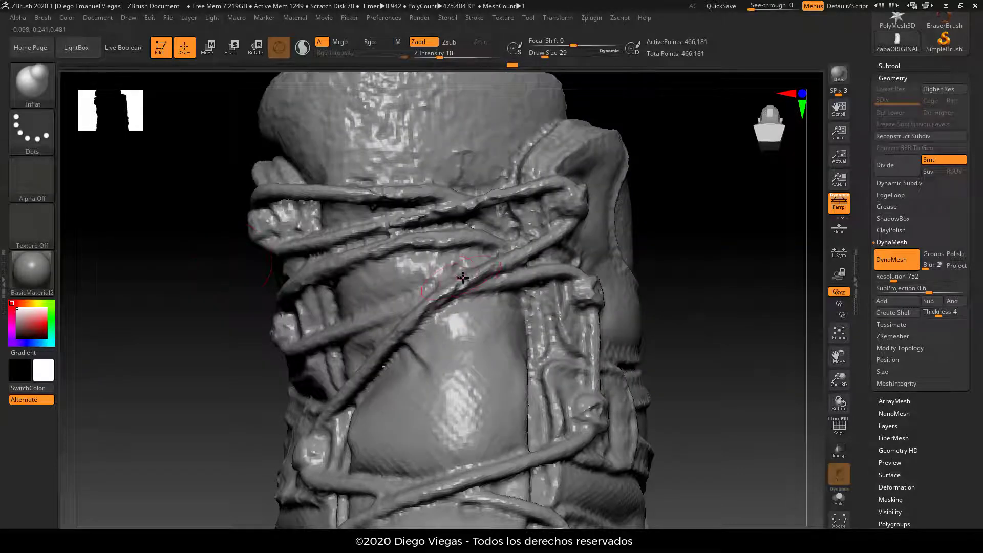
Set Draw Size to 10 and inflate the upper laces crossing the tongue to restore their thickness.
key("s")
left_click_drag(463, 278, 457, 283)
left_click_drag(738, 175, 733, 226, "alt")
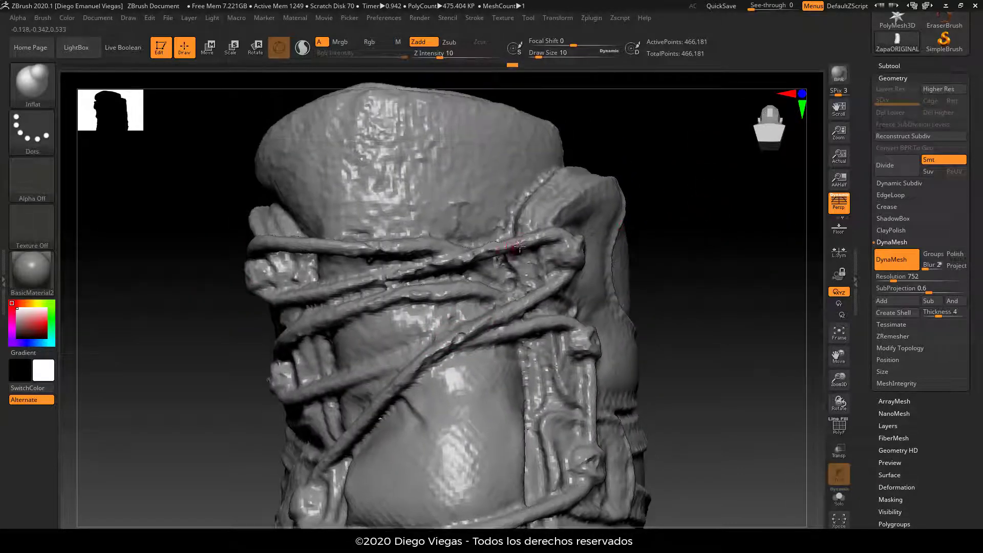
mouse_move(519, 246)
left_mouse_down()
mouse_move(477, 271)
mouse_move(387, 291)
left_mouse_up()
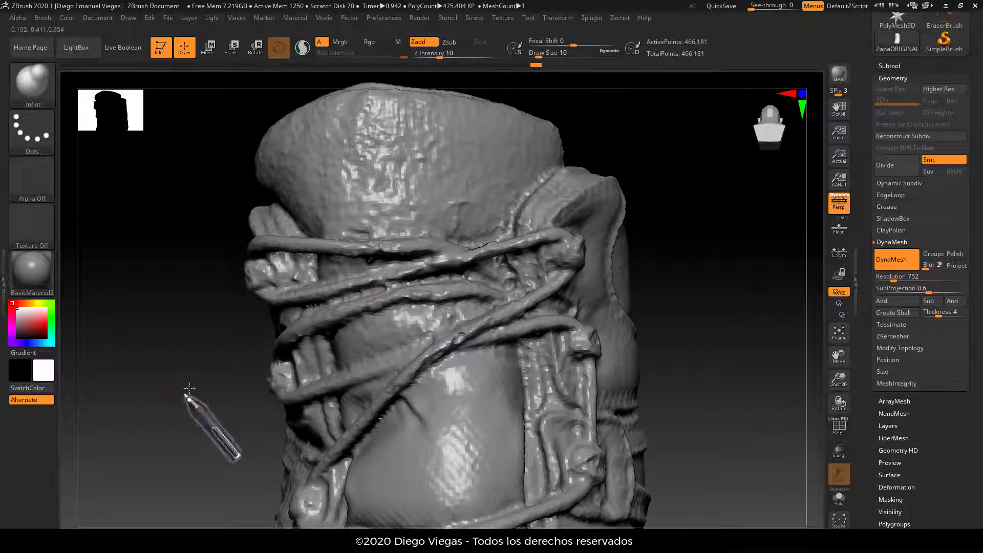
left_click_drag(190, 388, 361, 279)
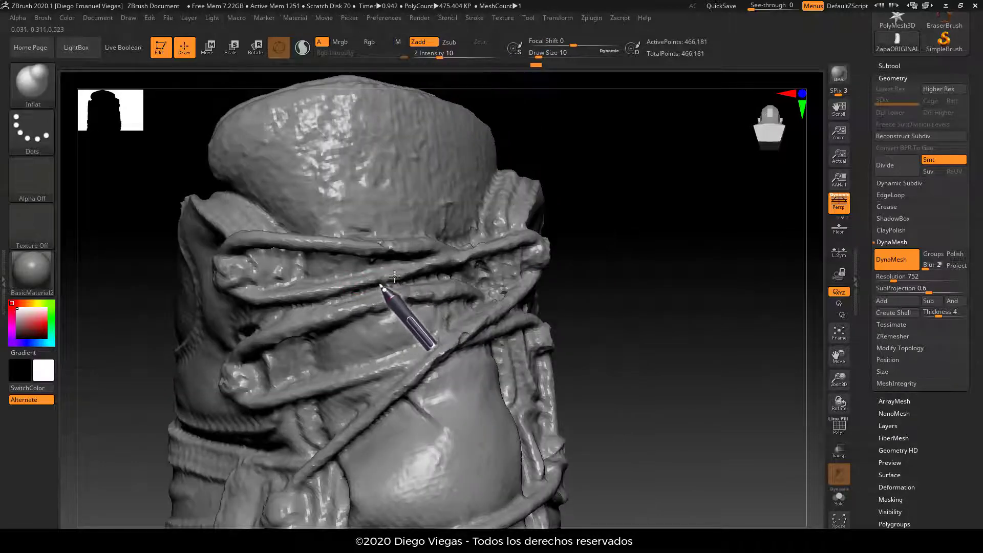
Thicken the lace crossing at the tongue's base and remesh the boot with DynaMesh at resolution 752.
left_click_drag(610, 250, 610, 292, "alt")
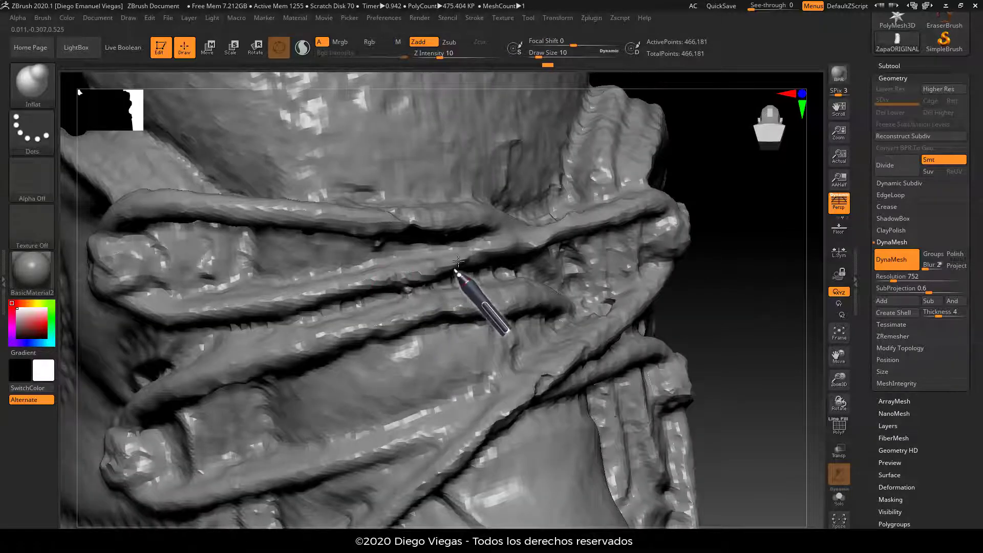
key("ctrl")
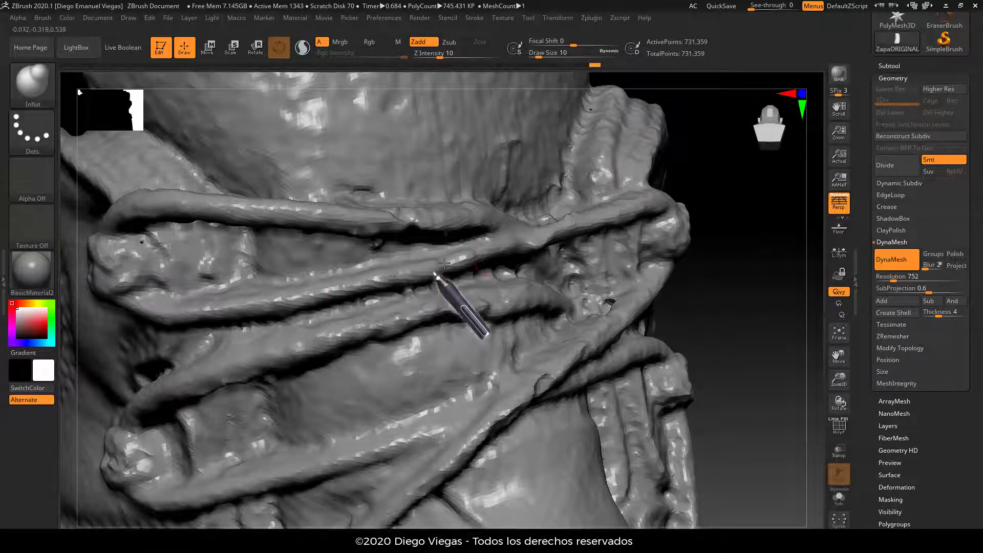
key("ctrl")
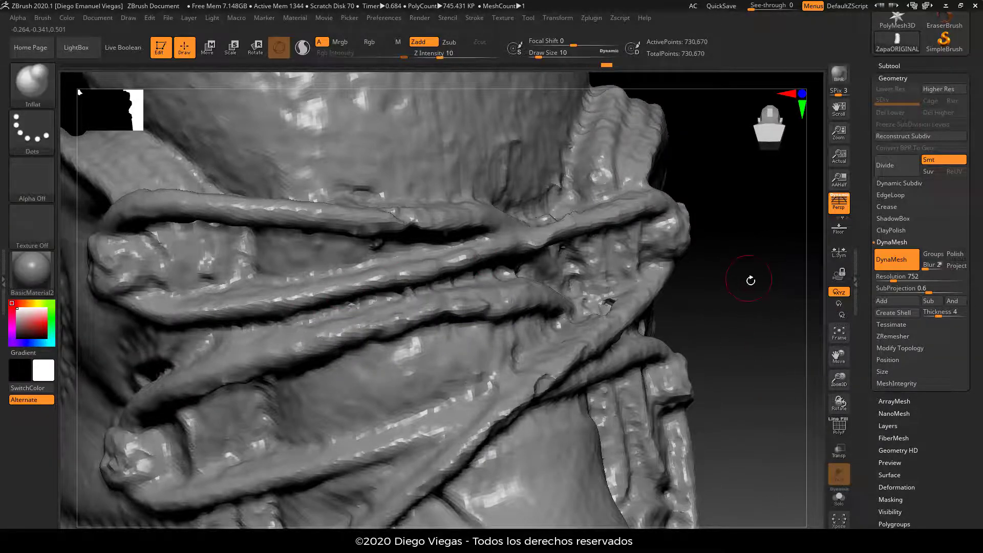
Set Draw Size to 8, inflate the thin stretches of the long diagonal lace and remesh the boot.
left_click_drag(751, 281, 540, 283)
key("s")
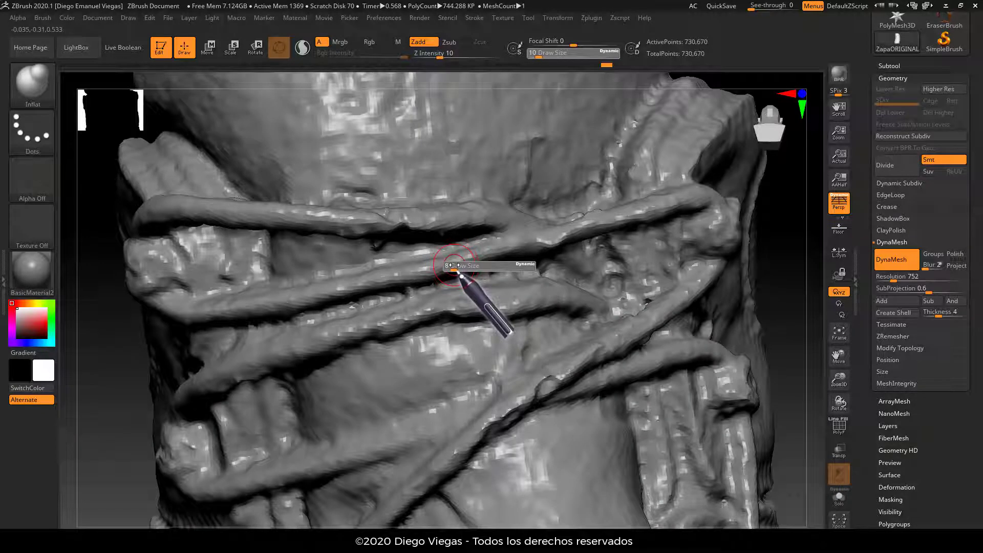
left_click_drag(454, 266, 456, 265)
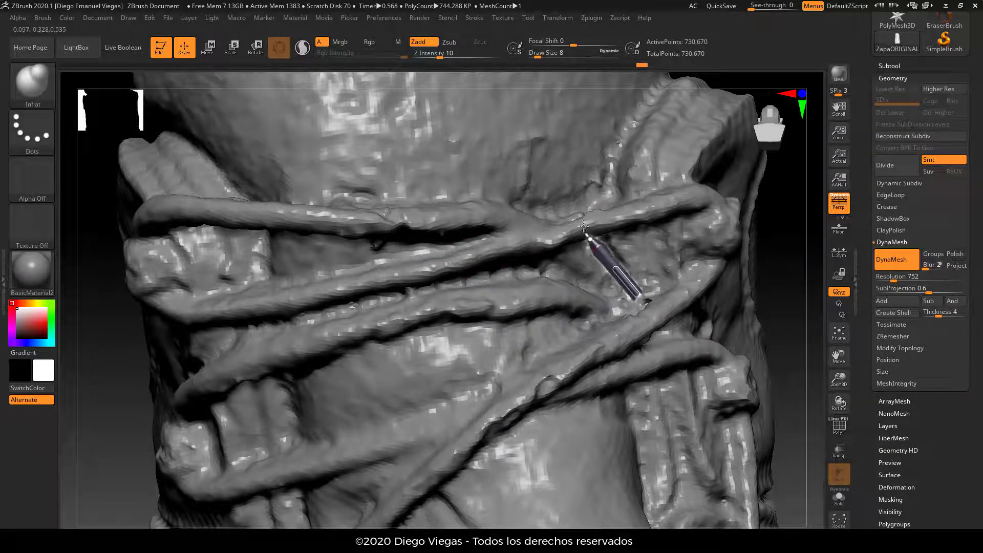
mouse_move(786, 281)
left_mouse_down()
mouse_move(764, 256)
mouse_move(772, 265)
left_mouse_up()
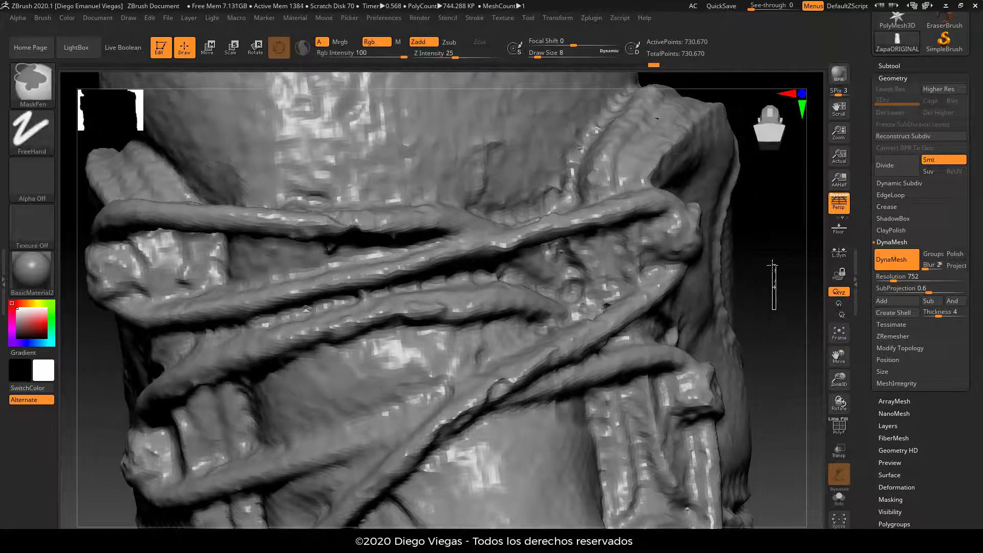
mouse_move(481, 241)
left_mouse_down()
mouse_move(548, 251)
mouse_move(483, 249)
mouse_move(555, 233)
left_mouse_up()
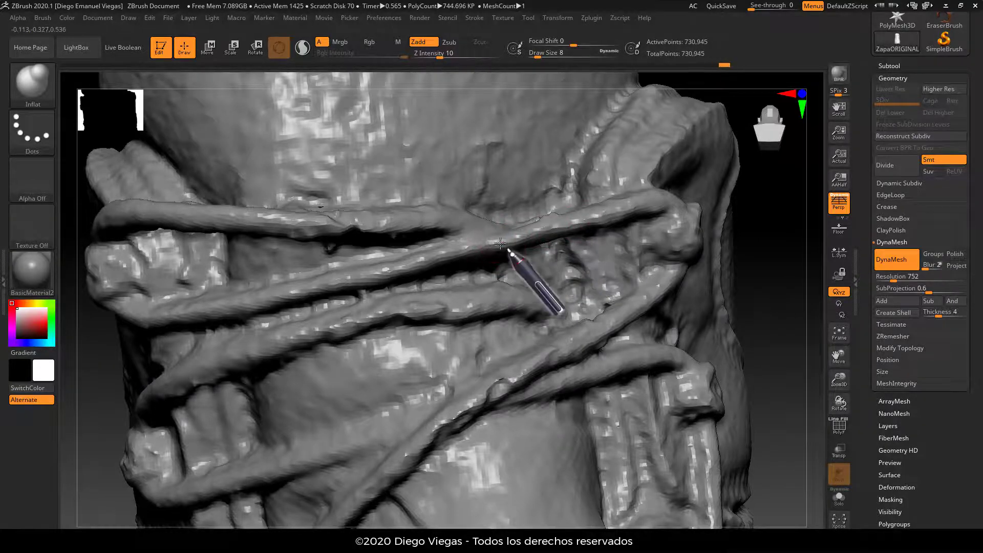
key("ctrl")
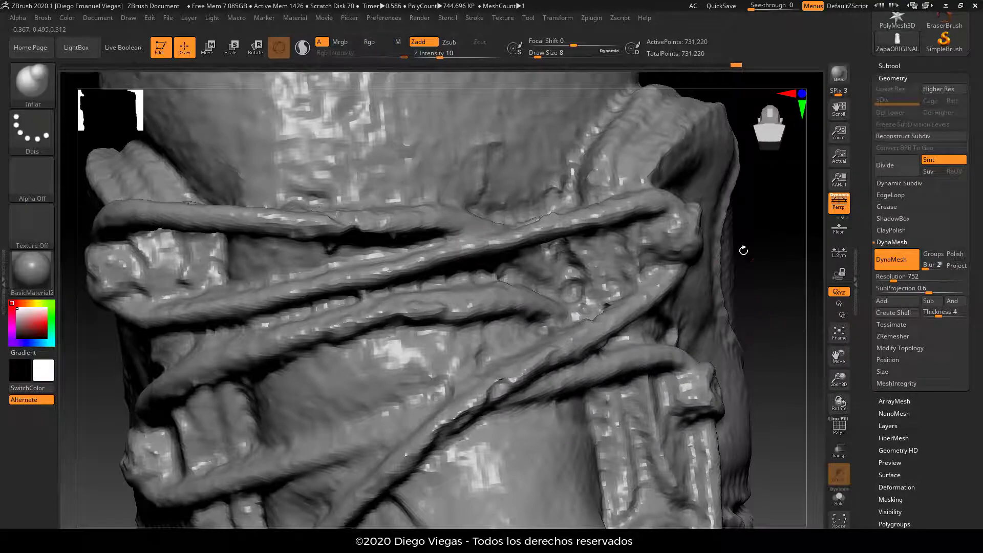
Smooth the topmost lace, inflate its underside toward the crossing and update the DynaMesh.
mouse_move(764, 257)
left_mouse_down()
mouse_move(735, 263)
mouse_move(771, 248)
mouse_move(729, 191)
mouse_move(777, 239)
mouse_move(727, 244)
left_mouse_up()
left_click_drag(431, 272, 310, 259, "shift")
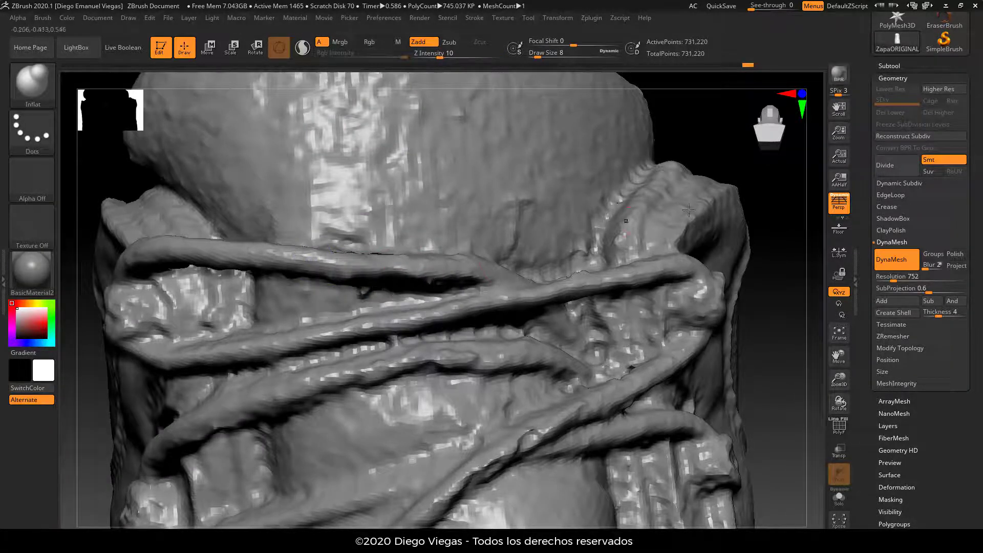
mouse_move(756, 229)
left_mouse_down()
mouse_move(823, 241)
mouse_move(423, 277)
left_mouse_up()
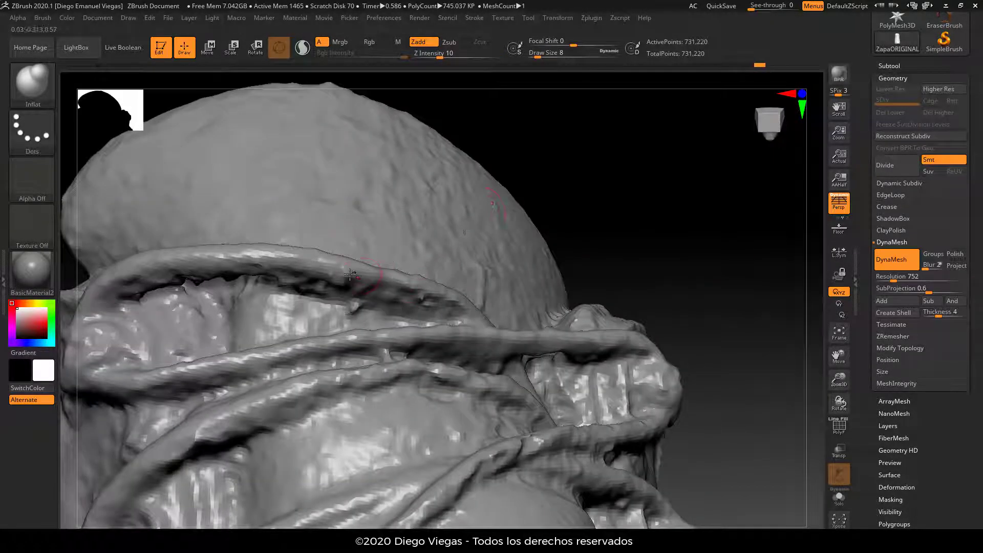
left_click_drag(351, 275, 485, 331)
key("ctrl")
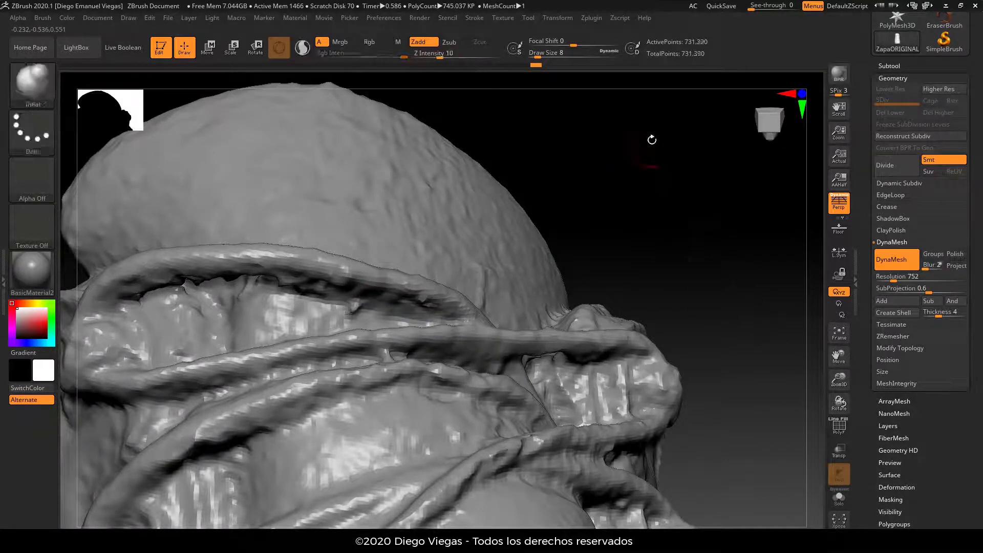
Inflate the topmost lace from the opposite angle and smooth beneath it with Draw Size 6.
left_click_drag(650, 139, 585, 215)
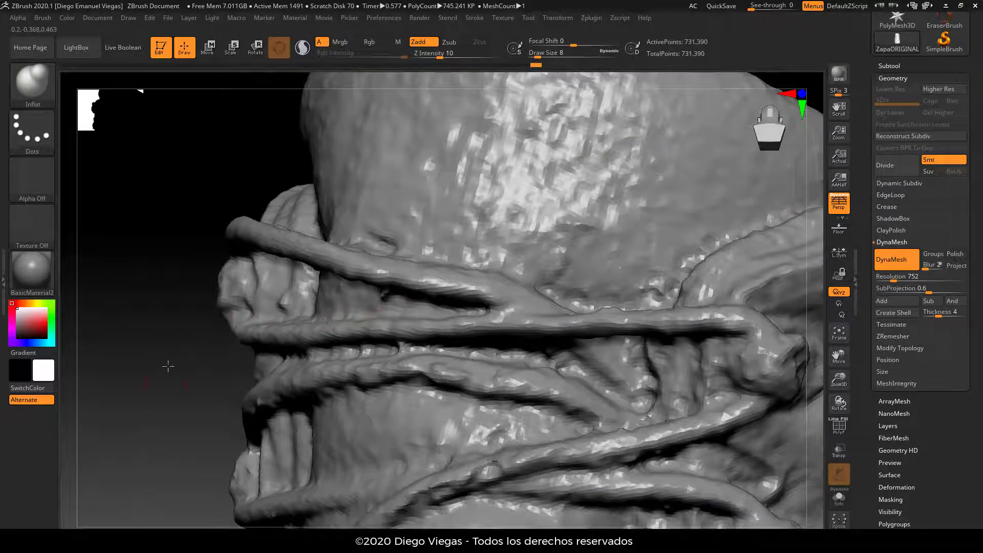
left_click_drag(168, 366, 354, 312)
key("shift")
mouse_move(558, 180)
left_mouse_down()
mouse_move(616, 137)
mouse_move(626, 149)
mouse_move(407, 303)
mouse_move(386, 291)
left_mouse_up()
key("s")
key("shift")
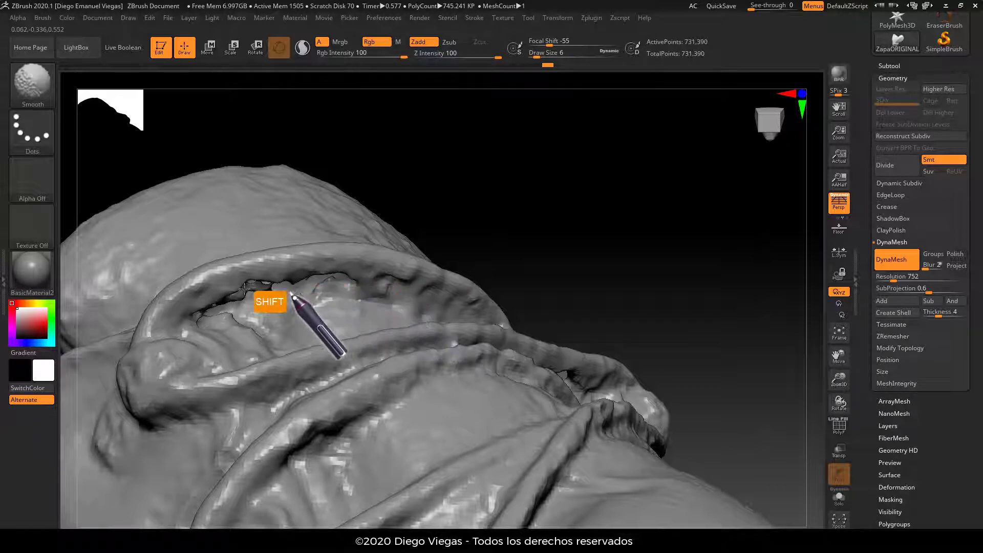
Smooth the ragged gaps between the topmost lace and the tongue, rebuilding the mesh with DynaMesh.
left_click_drag(505, 158, 576, 270, "ctrl")
mouse_move(557, 181)
left_mouse_down("ctrl")
mouse_move(537, 165)
mouse_move(549, 173)
mouse_move(336, 228)
left_mouse_up("ctrl")
key("shift")
mouse_move(261, 275)
left_mouse_down("shift")
mouse_move(307, 289)
mouse_move(254, 312)
left_mouse_up("shift")
key("ctrl")
mouse_move(454, 131)
left_mouse_down("ctrl")
mouse_move(566, 158)
mouse_move(593, 213)
mouse_move(660, 164)
mouse_move(630, 171)
mouse_move(644, 159)
mouse_move(399, 296)
left_mouse_up("ctrl")
Smooth the lace below the crossing, restore its volume with Inflat at Draw Size 11 and remesh the boot.
key("alt")
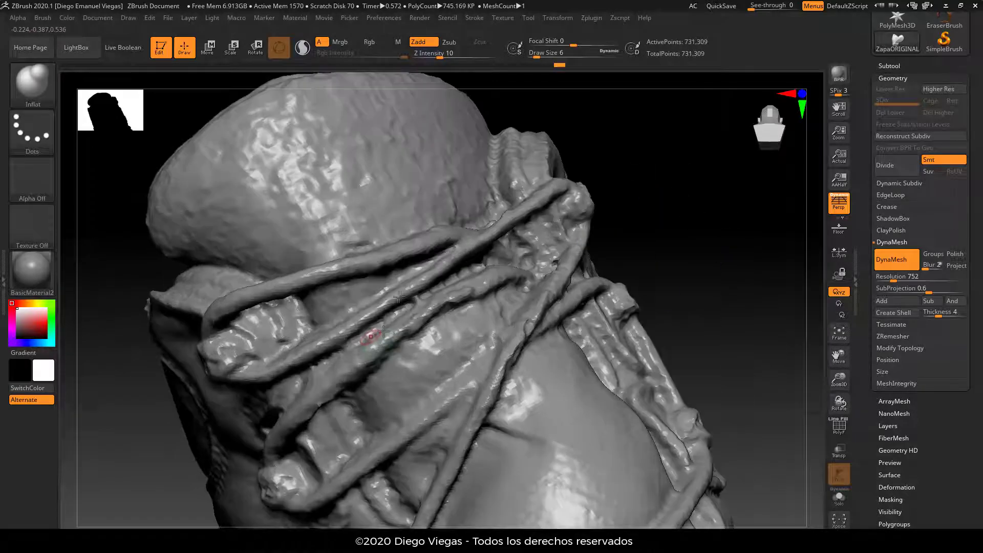
mouse_move(458, 304)
left_mouse_down("shift")
mouse_move(474, 295)
mouse_move(399, 346)
mouse_move(514, 274)
left_mouse_up("shift")
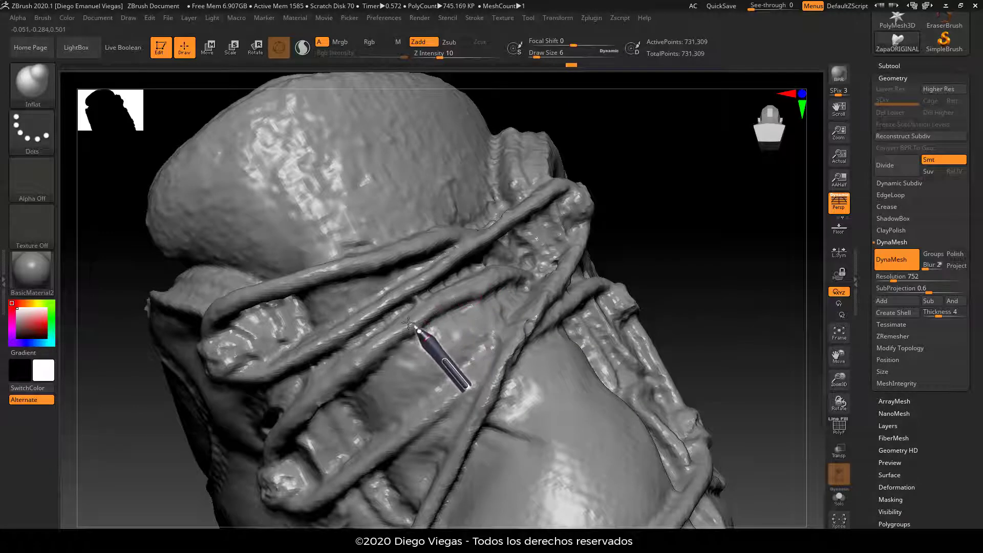
left_click_drag(712, 179, 436, 309)
key("s")
key("s")
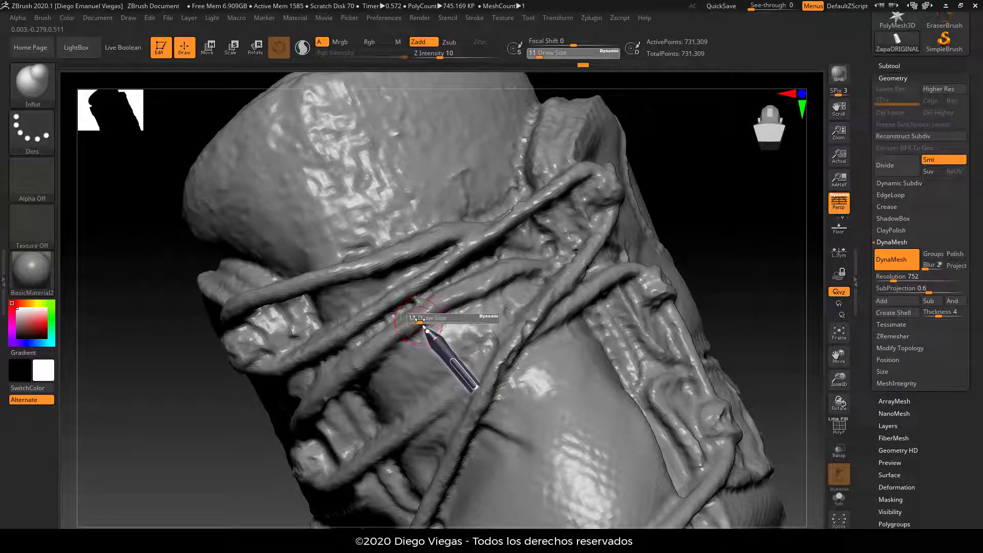
left_click(420, 319)
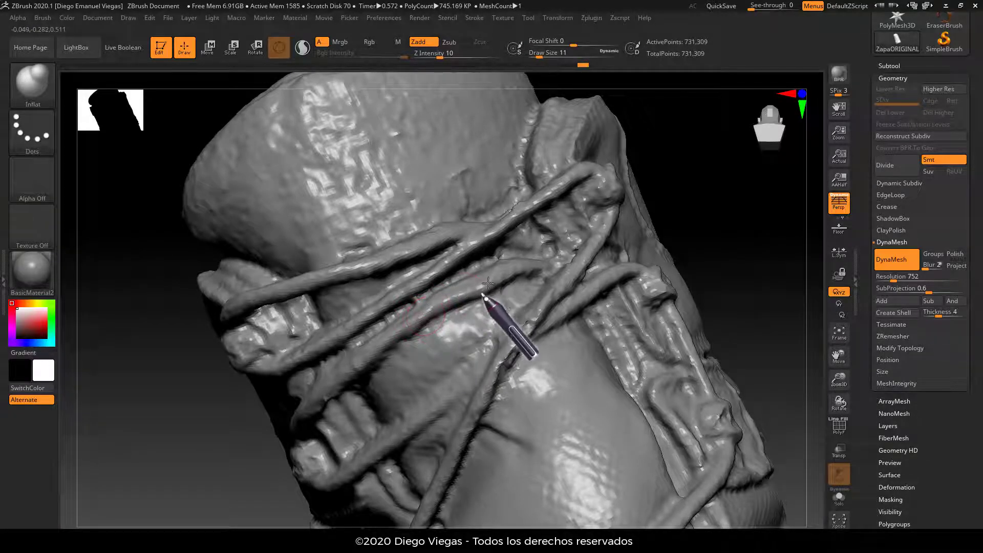
left_click_drag(713, 193, 662, 250)
key("ctrl")
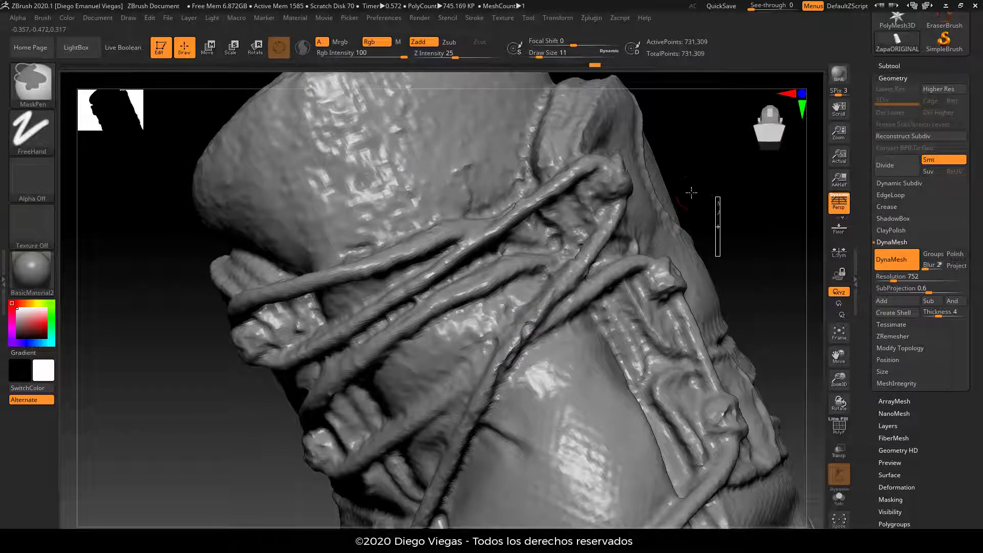
Set Draw Size to 9 and inflate the lace where it passes under the diagonal lace near the eyelets.
mouse_move(713, 183)
left_mouse_down()
mouse_move(561, 257)
mouse_move(552, 253)
left_mouse_up()
key("s")
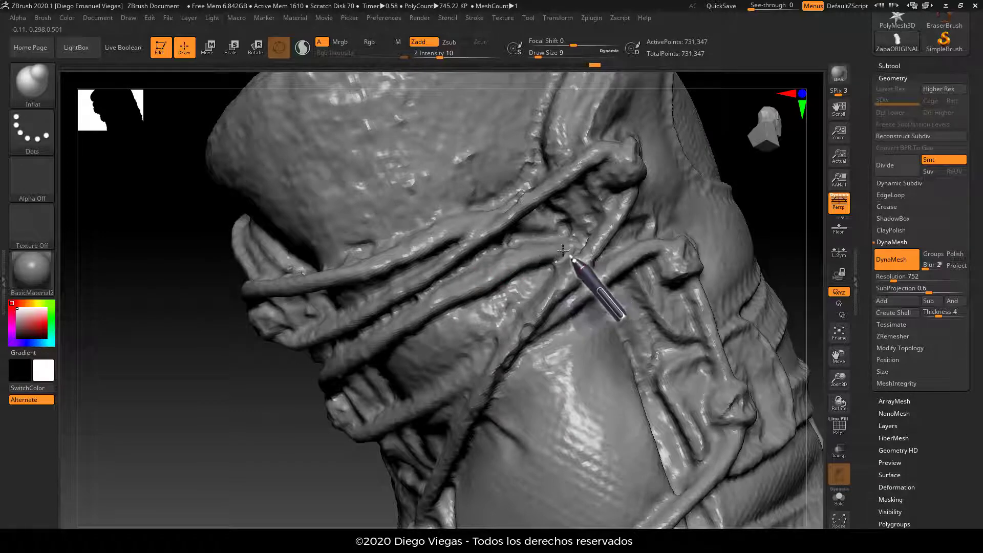
left_click_drag(686, 225, 663, 191, "alt")
key("ctrl")
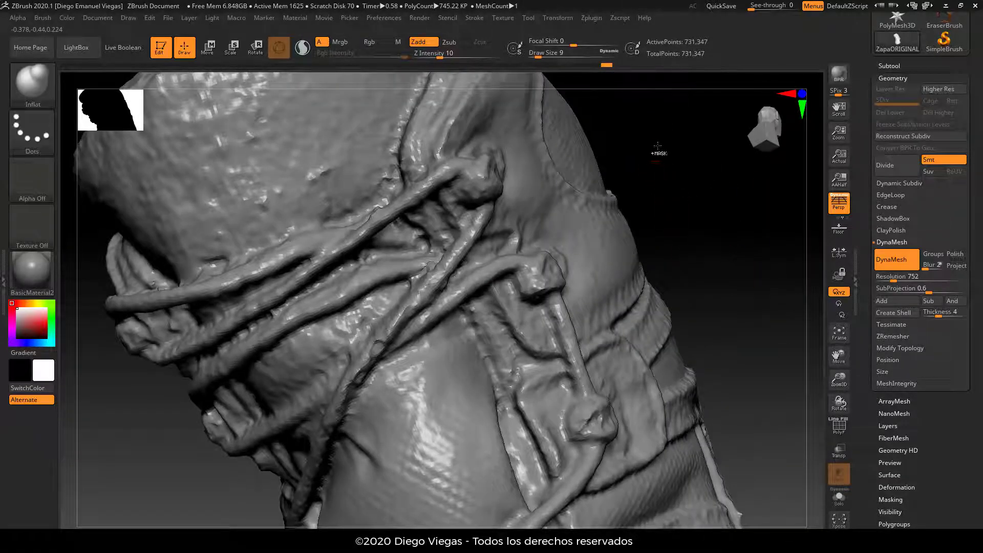
Inflate the thin lace segment running into the diagonal lace near the eyelets and rebuild the mesh with DynaMesh.
left_click(485, 211)
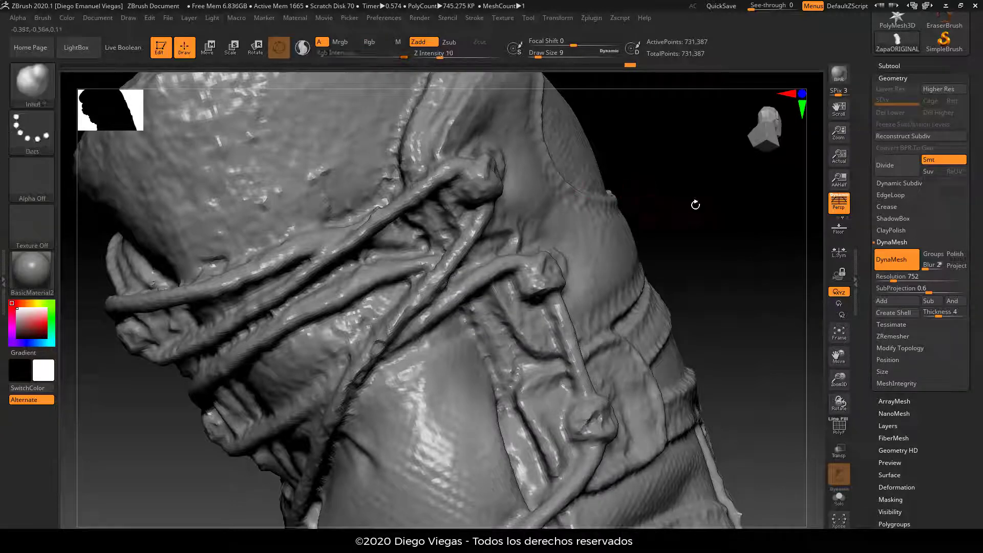
mouse_move(696, 205)
left_mouse_down()
mouse_move(669, 207)
mouse_move(687, 200)
mouse_move(696, 282)
left_mouse_up()
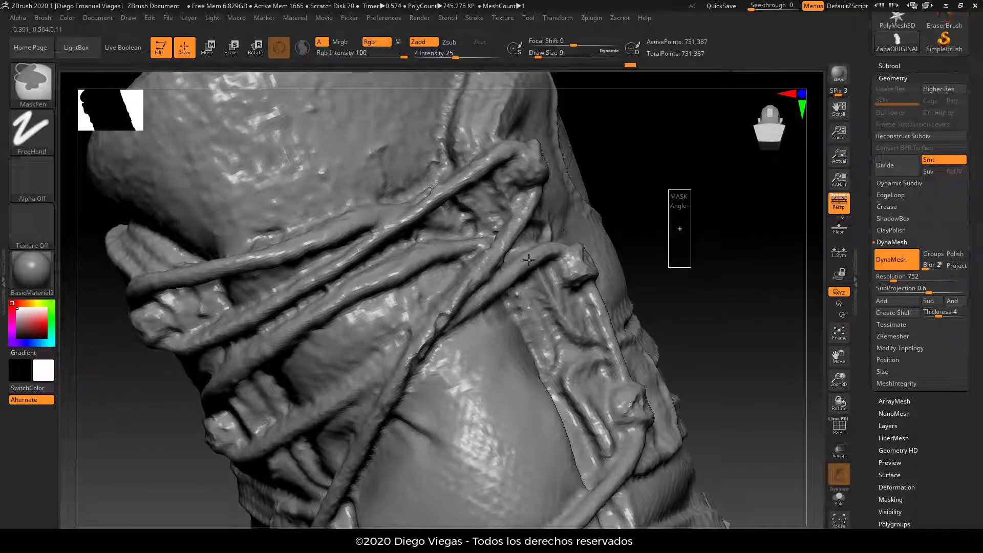
mouse_move(630, 175)
left_mouse_down()
mouse_move(630, 198)
mouse_move(535, 261)
left_mouse_up()
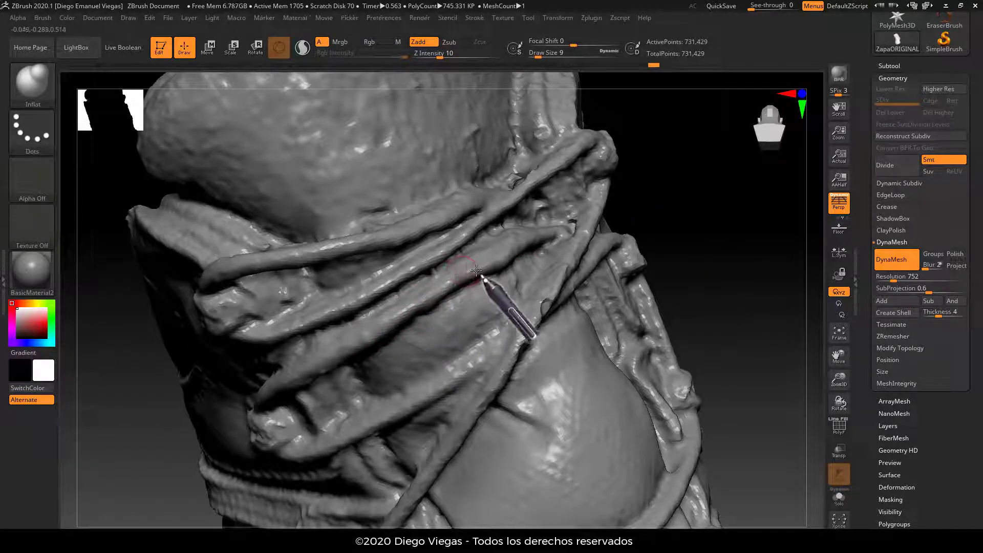
key("ctrl")
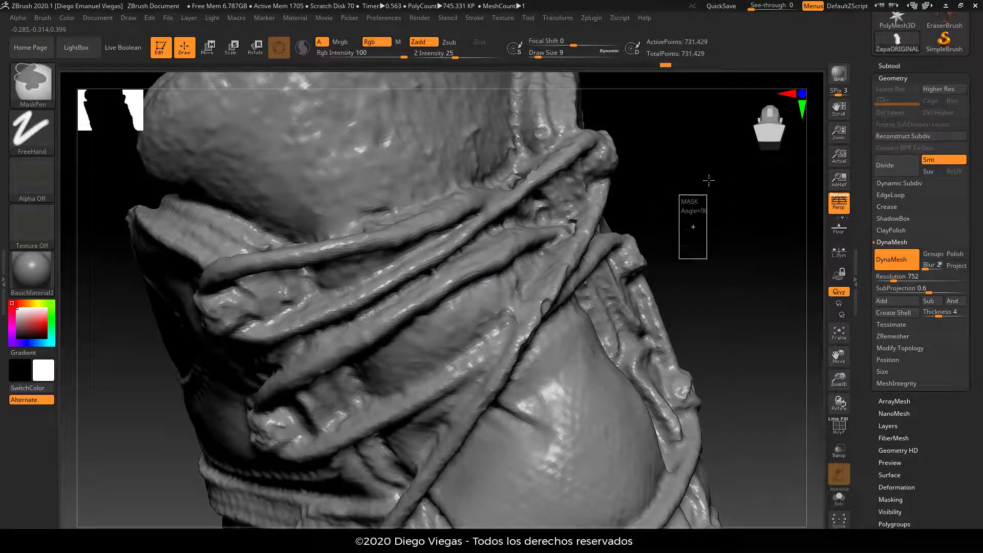
mouse_move(705, 193)
left_mouse_down()
mouse_move(698, 241)
mouse_move(508, 255)
left_mouse_up()
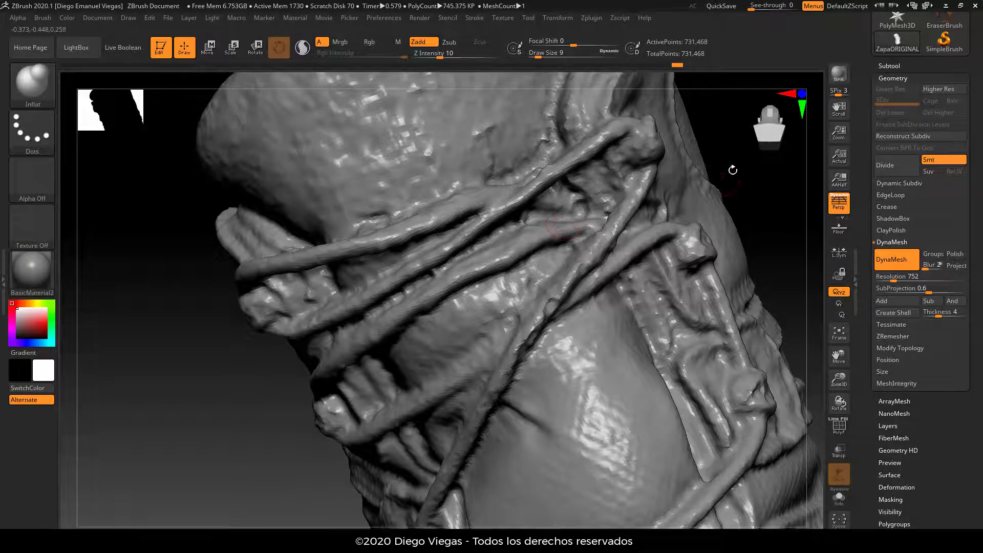
Thicken the end of the middle lace where it meets the crossing using Inflat, remeshing the boot.
left_click_drag(733, 170, 563, 246)
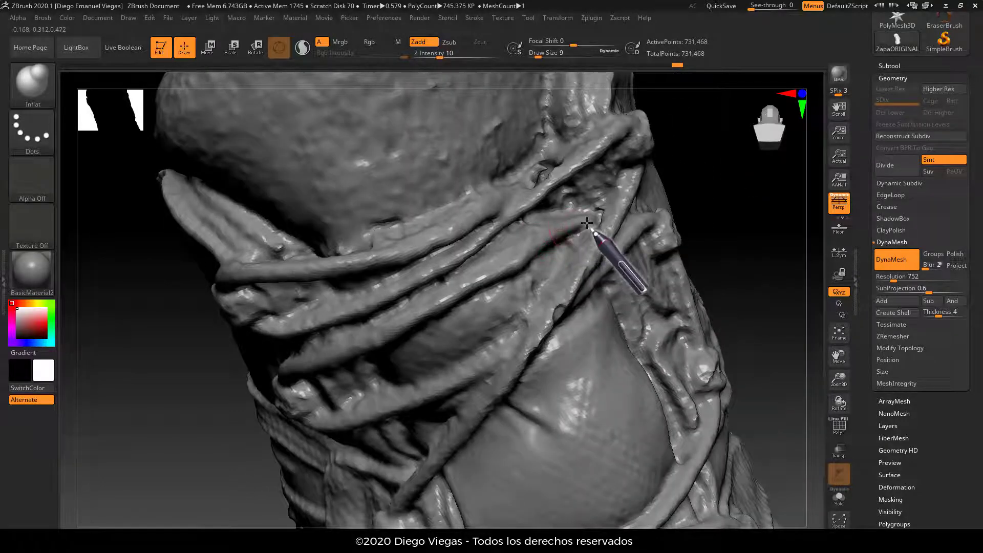
key("ctrl")
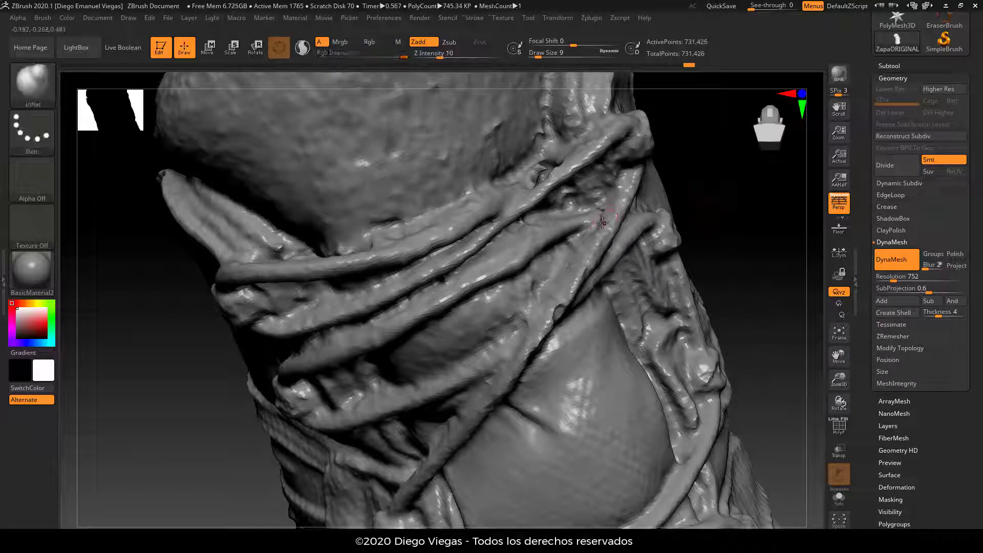
left_click_drag(724, 184, 603, 243)
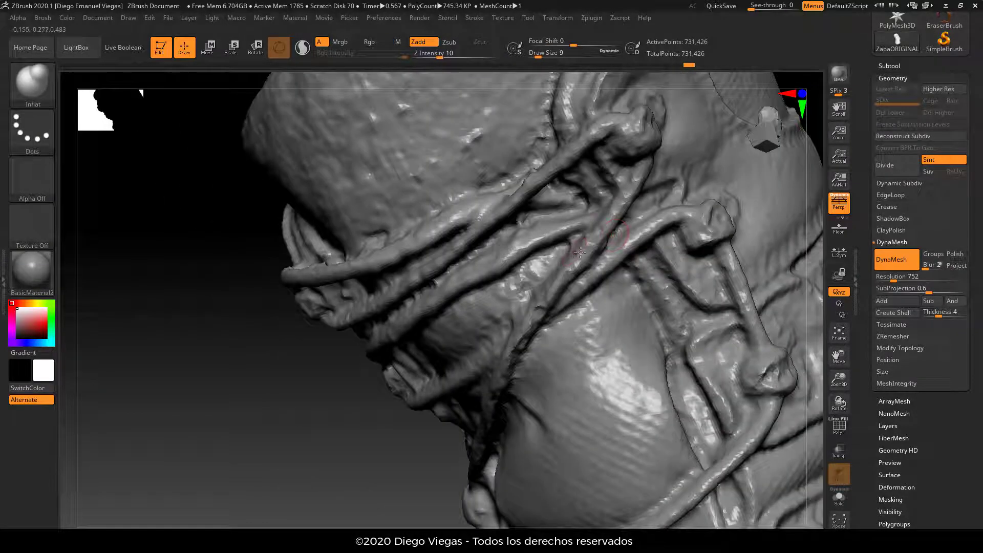
left_click_drag(314, 427, 565, 273)
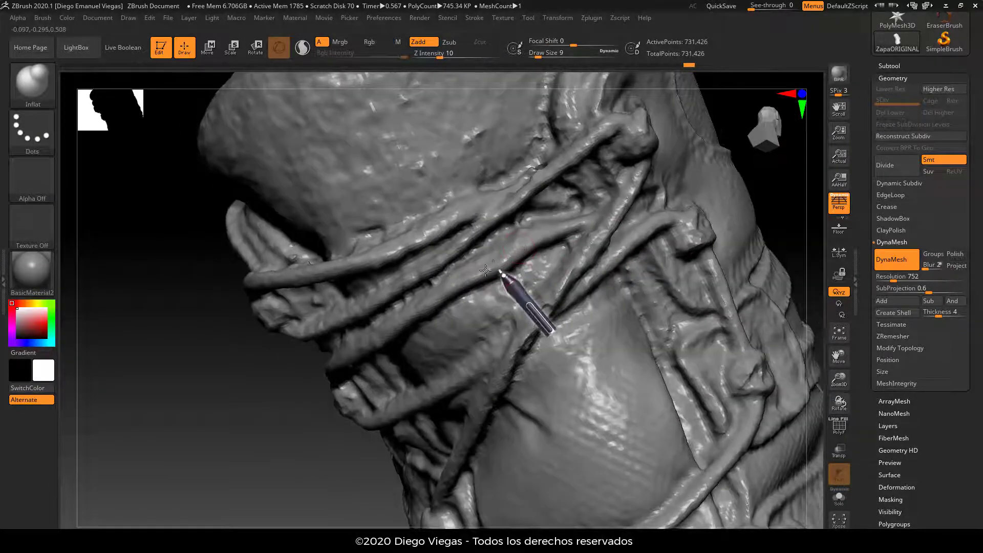
mouse_move(299, 443)
left_mouse_down()
mouse_move(292, 435)
mouse_move(396, 324)
left_mouse_up()
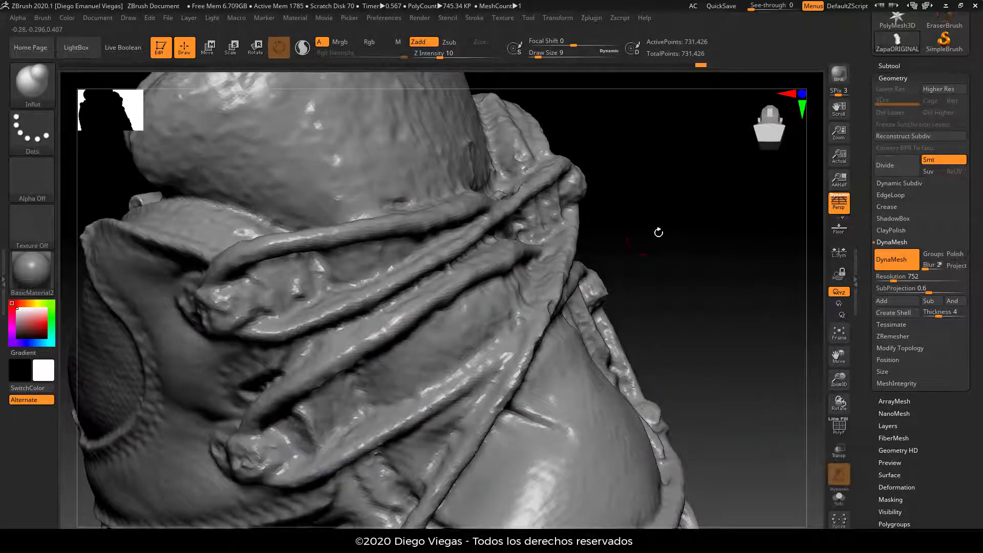
Set Draw Size to 7, touch up the lace area above the second hook with Inflat and remesh.
left_click_drag(659, 233, 604, 248)
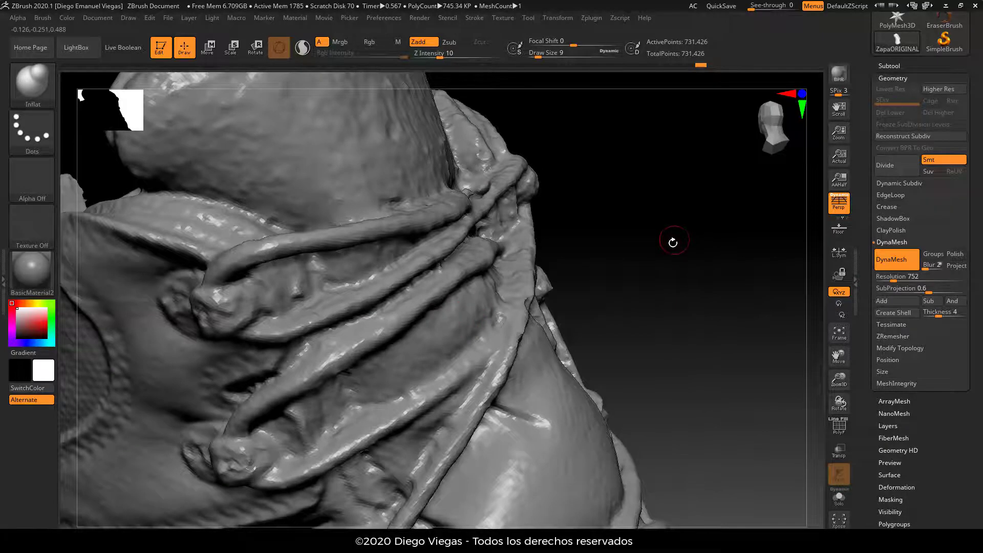
mouse_move(674, 242)
left_mouse_down()
mouse_move(213, 461)
mouse_move(212, 408)
mouse_move(298, 360)
left_mouse_up()
left_click_drag(358, 369, 381, 403)
key("ctrl")
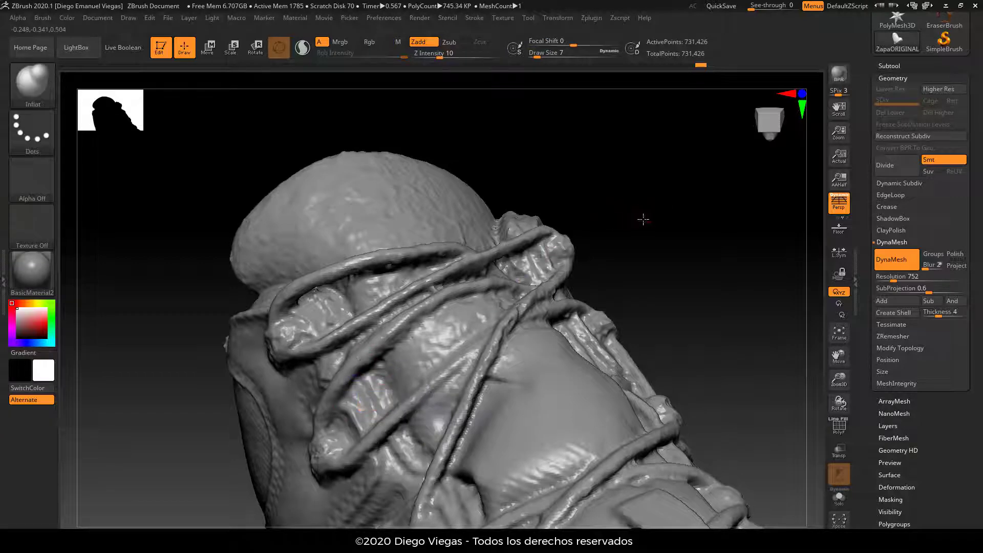
mouse_move(644, 220)
left_mouse_down()
mouse_move(650, 212)
mouse_move(636, 226)
left_mouse_up()
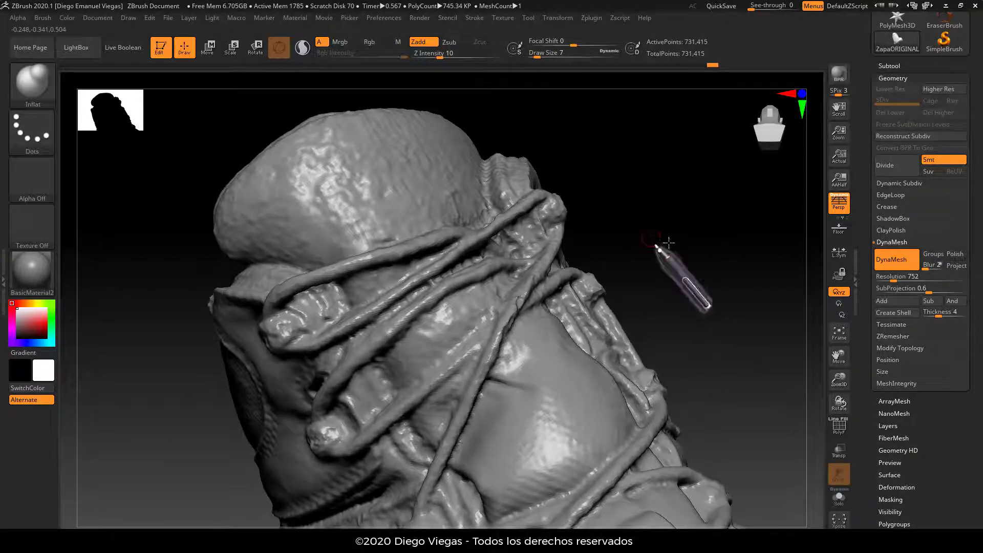
Smooth away the jagged mesh behind the topmost lace beside the tongue, remeshing with DynaMesh between passes.
mouse_move(698, 307)
left_mouse_down()
mouse_move(632, 314)
mouse_move(612, 280)
mouse_move(562, 285)
left_mouse_up()
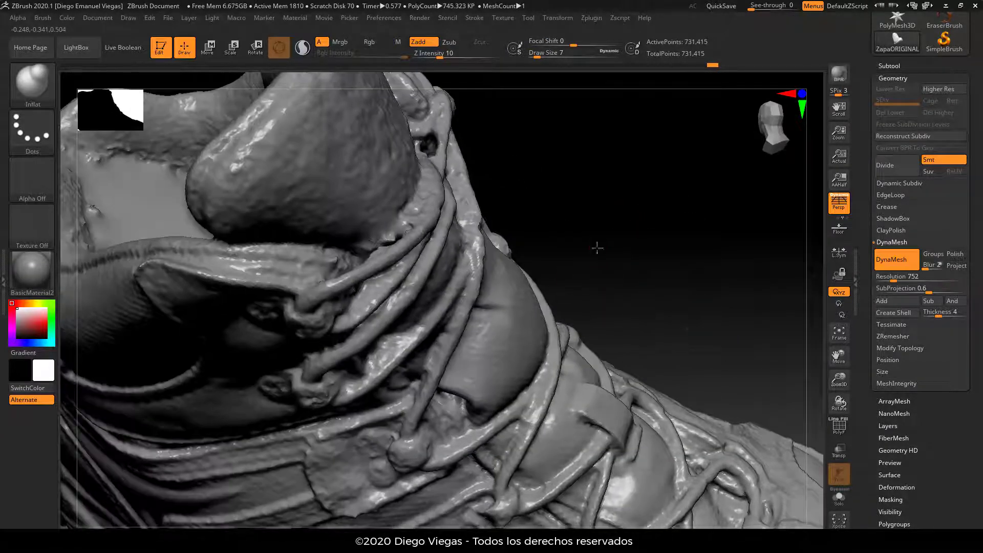
mouse_move(598, 248)
left_mouse_down()
mouse_move(406, 295)
mouse_move(461, 351)
mouse_move(455, 358)
mouse_move(433, 261)
left_mouse_up()
left_click_drag(622, 160, 532, 204)
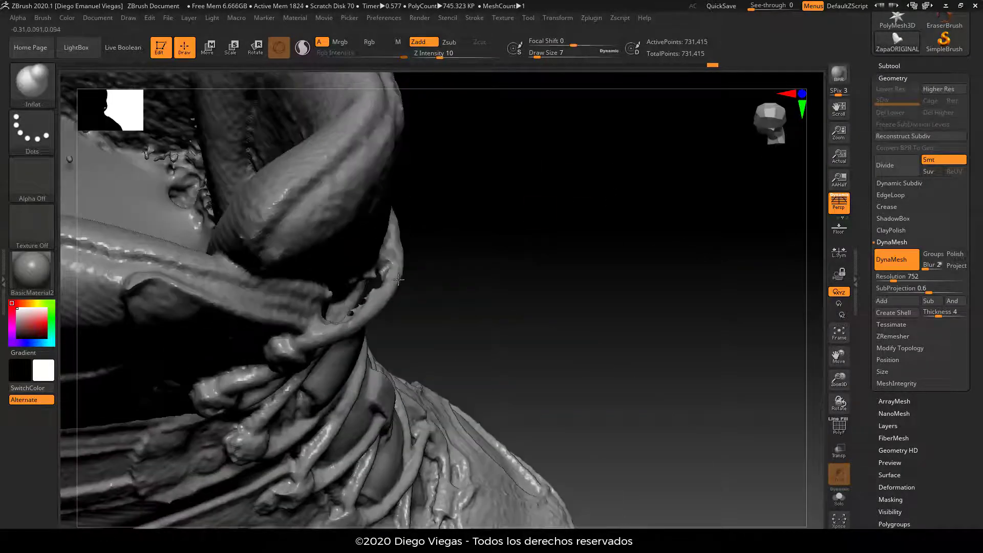
mouse_move(398, 277)
left_mouse_down("shift")
mouse_move(368, 284)
mouse_move(375, 270)
mouse_move(353, 283)
mouse_move(366, 300)
left_mouse_up("shift")
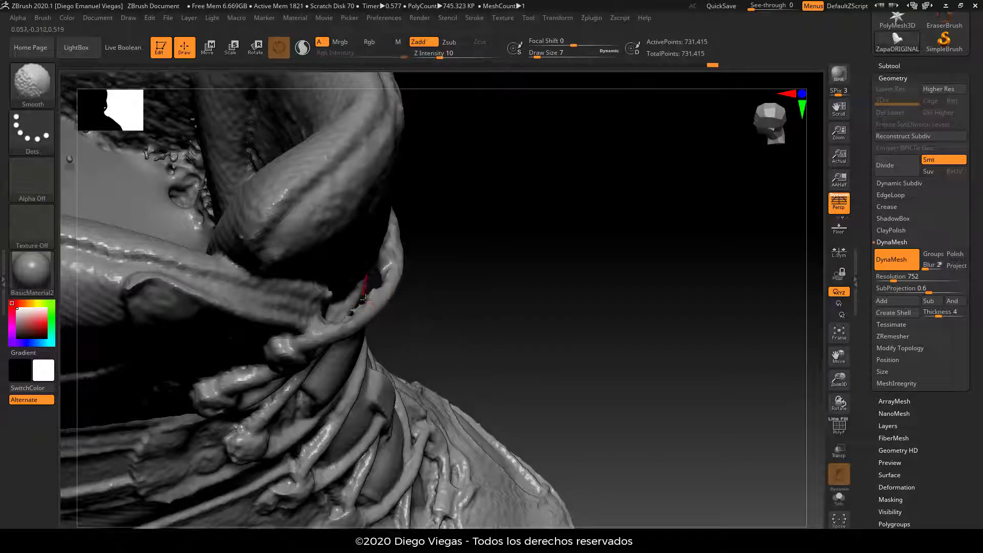
left_click_drag(517, 281, 563, 353)
key("ctrl")
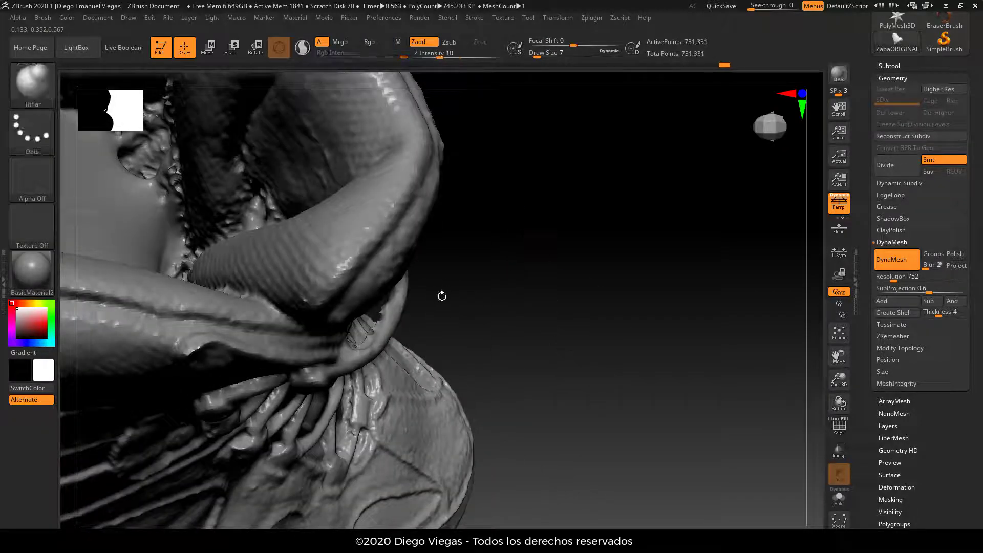
mouse_move(443, 292)
left_mouse_down("shift")
mouse_move(448, 276)
mouse_move(399, 309)
mouse_move(407, 296)
left_mouse_up("shift")
left_click_drag(552, 305, 585, 394, "ctrl")
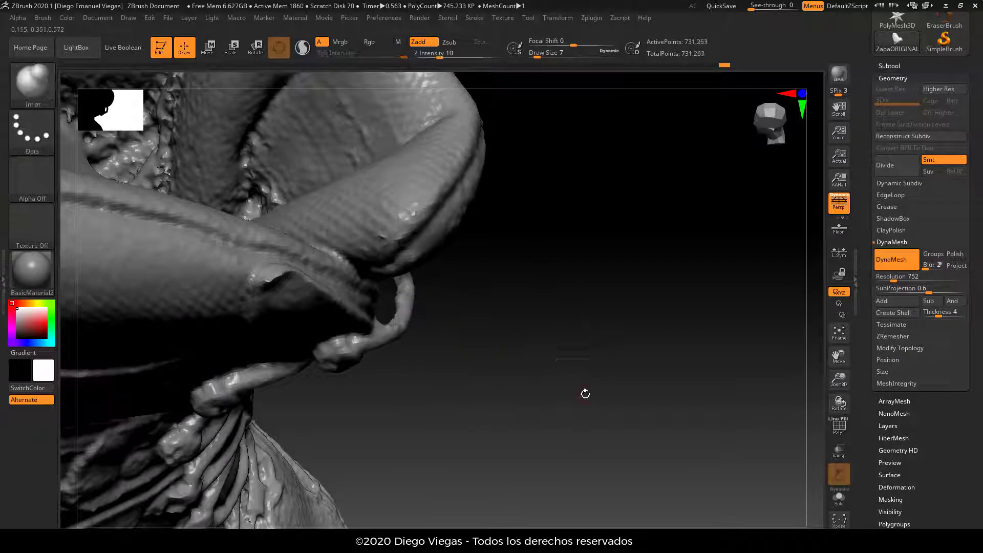
mouse_move(538, 363)
left_mouse_down()
mouse_move(515, 289)
mouse_move(526, 261)
mouse_move(567, 243)
left_mouse_up()
mouse_move(240, 405)
left_mouse_down("ctrl")
mouse_move(283, 439)
mouse_move(281, 408)
mouse_move(294, 395)
left_mouse_up("ctrl")
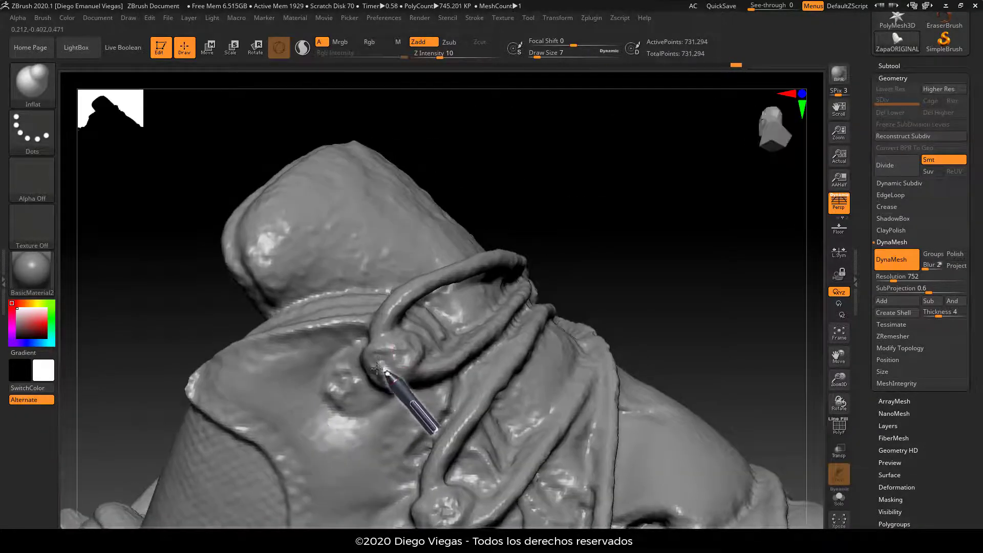
Inflate the topmost lace hook into a rounded knob at Draw Size 10, smooth around it and remesh.
left_click_drag(606, 230, 490, 315)
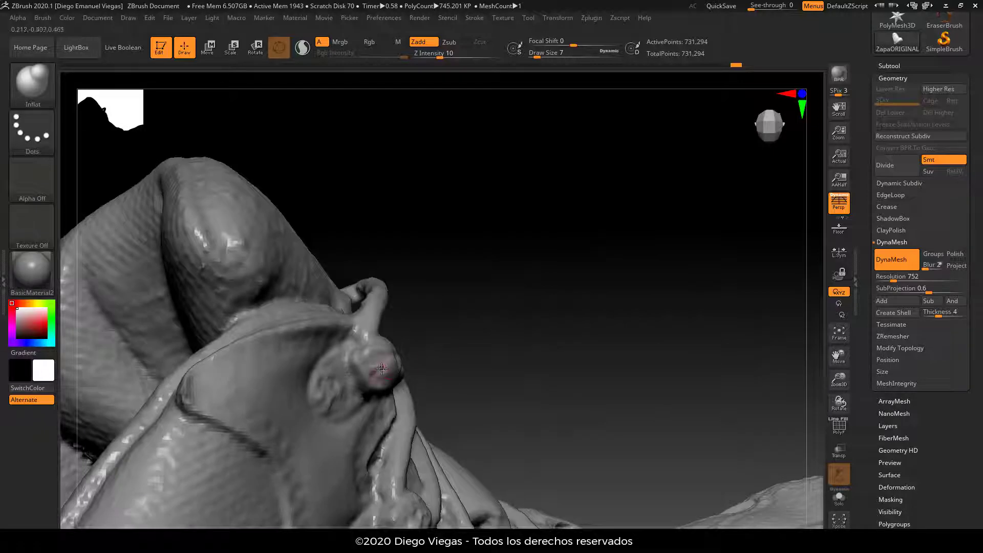
key("s")
mouse_move(381, 369)
left_mouse_down()
mouse_move(390, 375)
mouse_move(385, 367)
left_mouse_up()
mouse_move(492, 303)
left_mouse_down()
mouse_move(390, 359)
mouse_move(406, 361)
mouse_move(391, 378)
left_mouse_up()
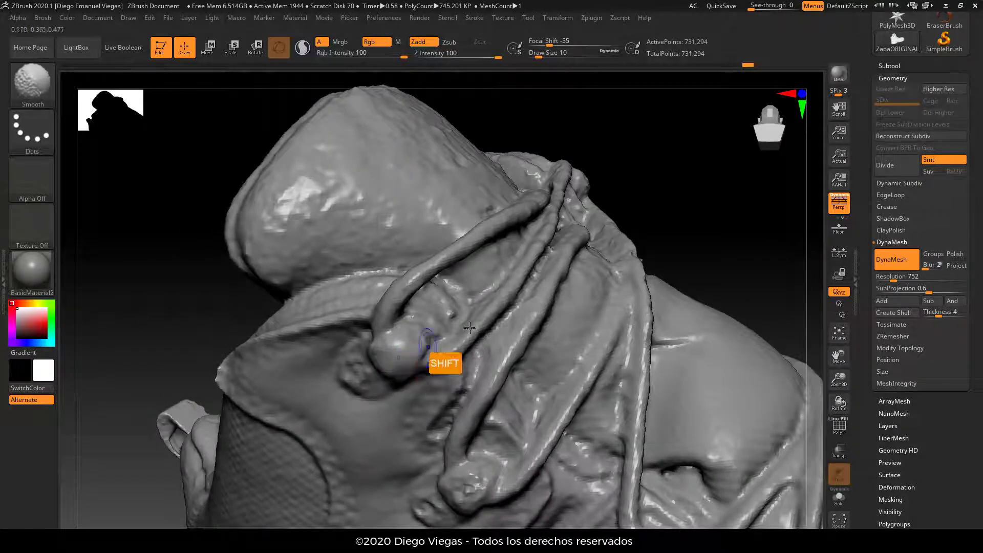
left_click_drag(698, 165, 742, 237, "ctrl")
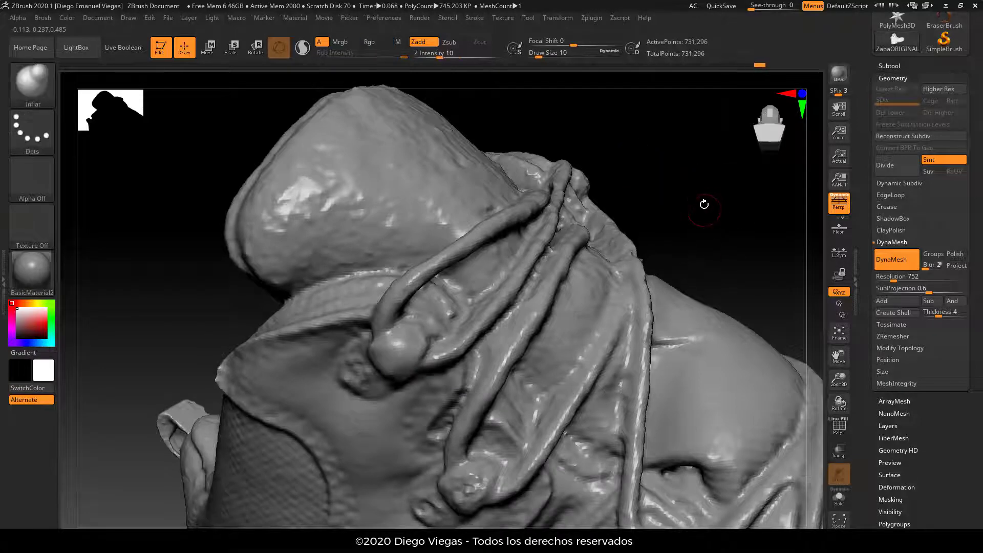
Inflate the second lace hook from the top into a rounded knob at Draw Size 10.
mouse_move(704, 205)
left_mouse_down()
mouse_move(675, 237)
mouse_move(617, 194)
left_mouse_up()
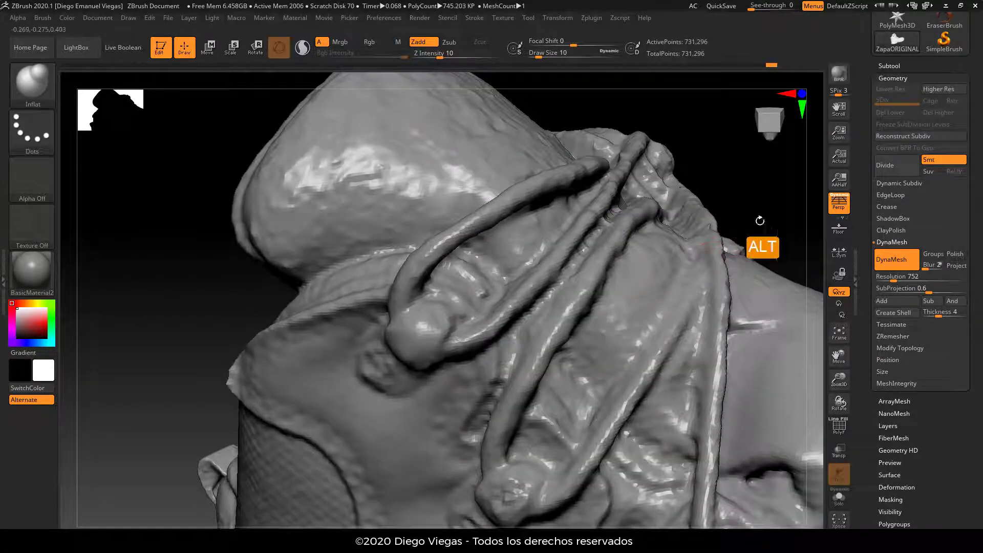
mouse_move(760, 221)
left_mouse_down("alt")
mouse_move(593, 148)
mouse_move(615, 182)
mouse_move(573, 151)
left_mouse_up("alt")
mouse_move(308, 431)
left_mouse_down()
mouse_move(310, 444)
mouse_move(348, 433)
mouse_move(340, 427)
left_mouse_up()
mouse_move(311, 431)
left_mouse_down()
mouse_move(317, 423)
mouse_move(297, 446)
mouse_move(324, 410)
left_mouse_up()
Set Draw Size to 8, then inflate and smooth the third lace hook into a rounded knob.
mouse_move(660, 223)
left_mouse_down("alt")
mouse_move(577, 202)
mouse_move(591, 217)
mouse_move(482, 425)
left_mouse_up("alt")
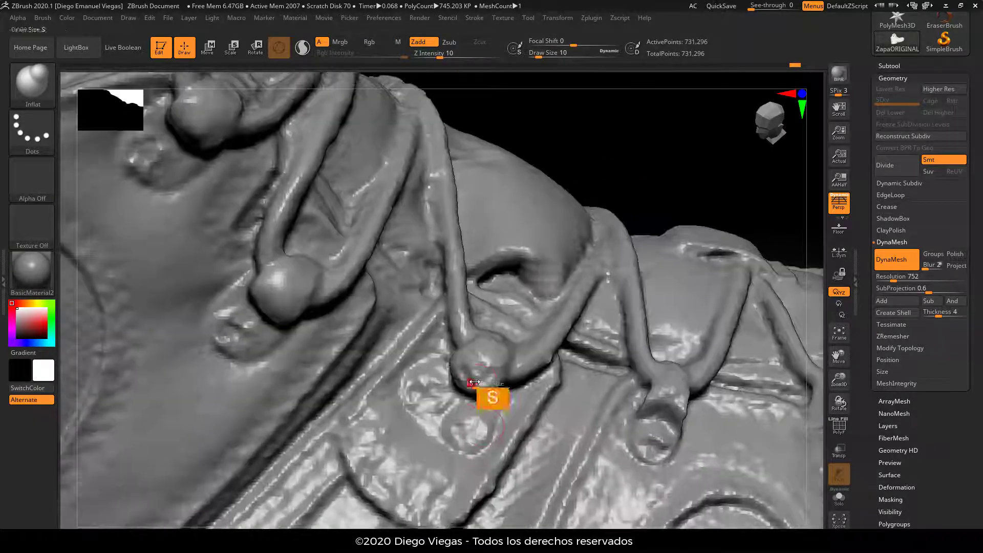
left_click_drag(475, 380, 465, 380)
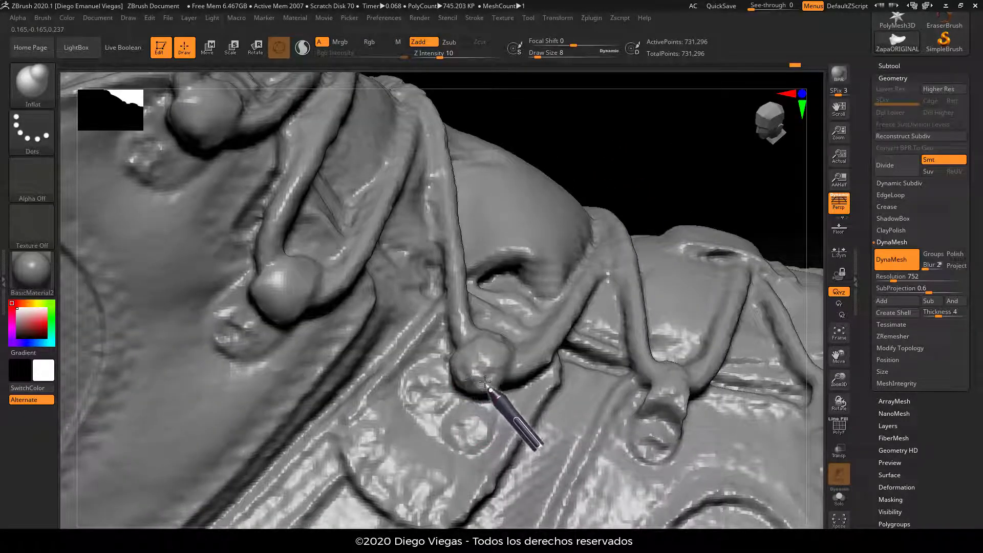
key("shift")
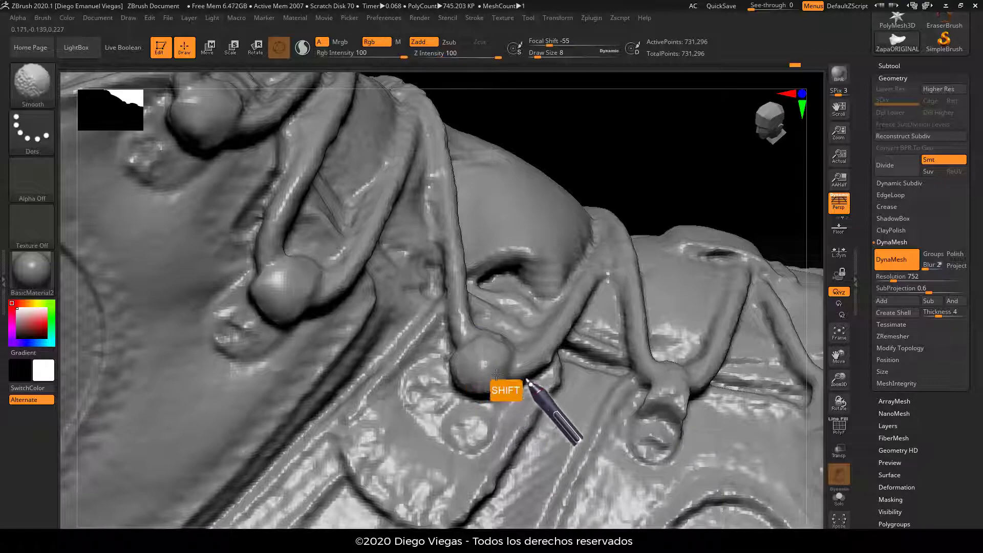
key("shift")
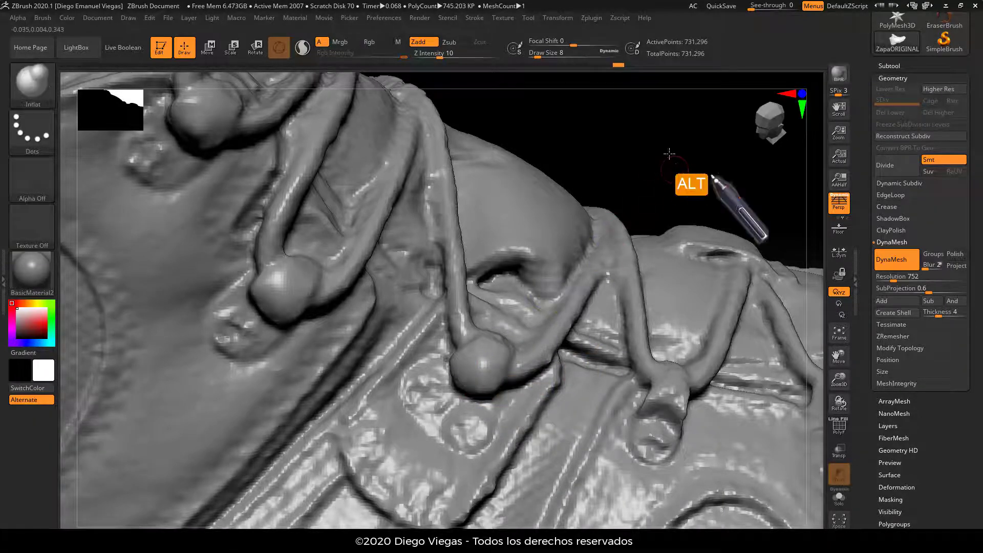
Switch to Agisoft Metashape and examine the shape of the metal lace hooks on the textured boot model.
mouse_move(671, 154)
left_mouse_down("alt")
mouse_move(589, 125)
mouse_move(590, 145)
left_mouse_up("alt")
left_click_drag(593, 96, 561, 126, "alt")
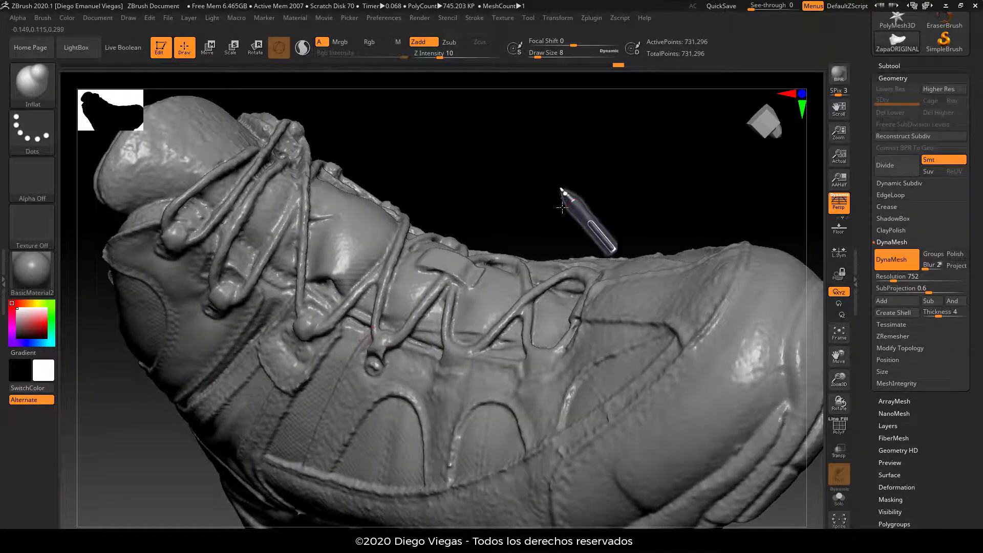
left_click_drag(562, 191, 512, 296)
left_click_drag(573, 120, 569, 154)
left_click_drag(568, 160, 568, 272, "alt")
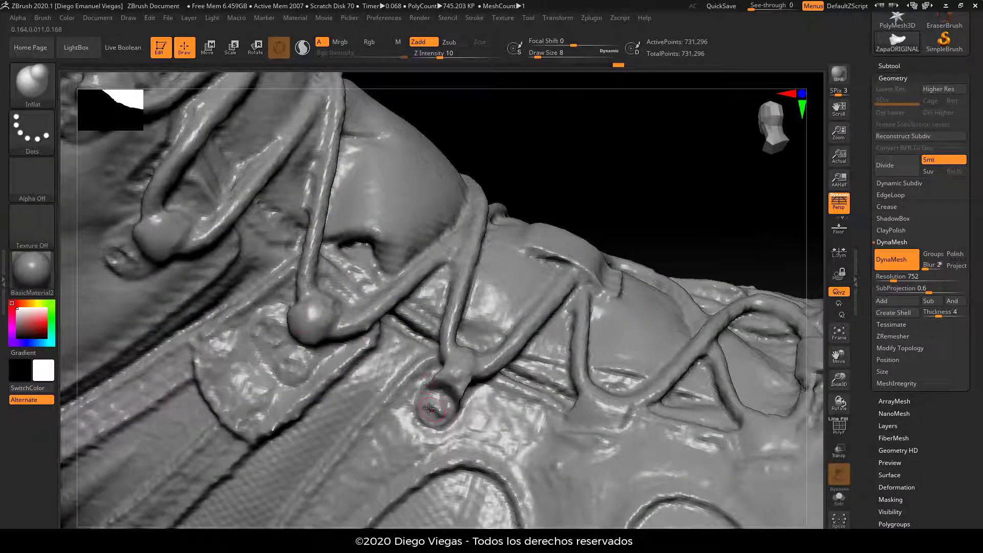
key("super")
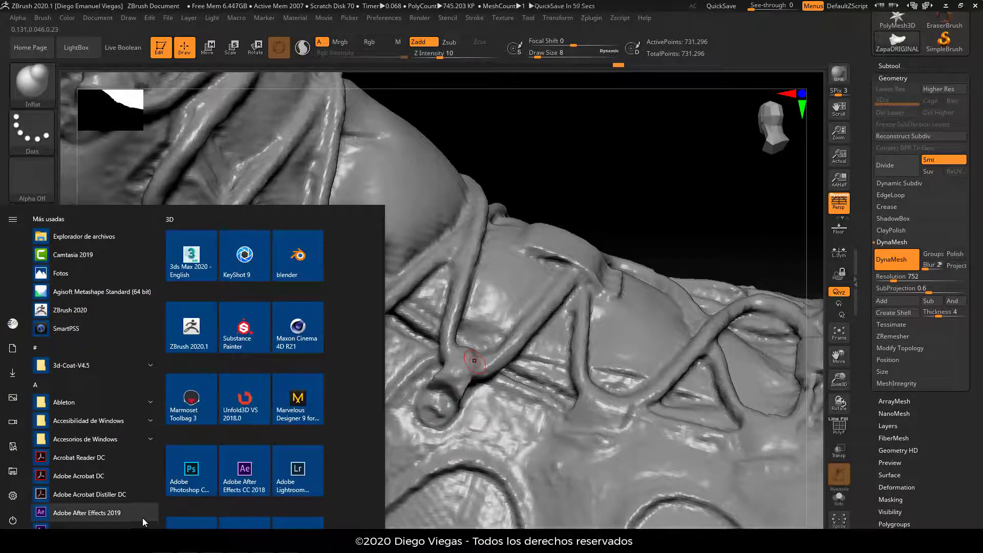
left_click(113, 541)
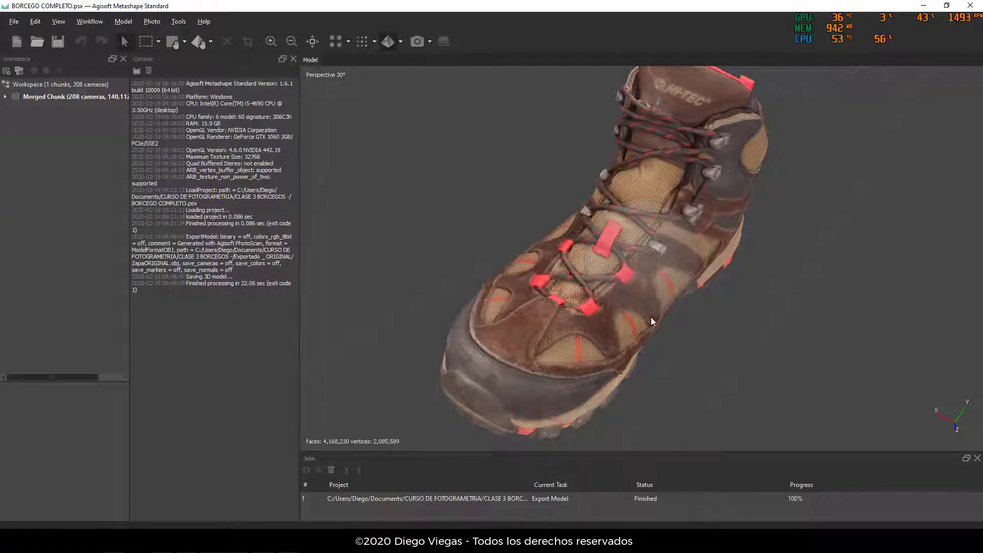
scroll(652, 322, "up", 10)
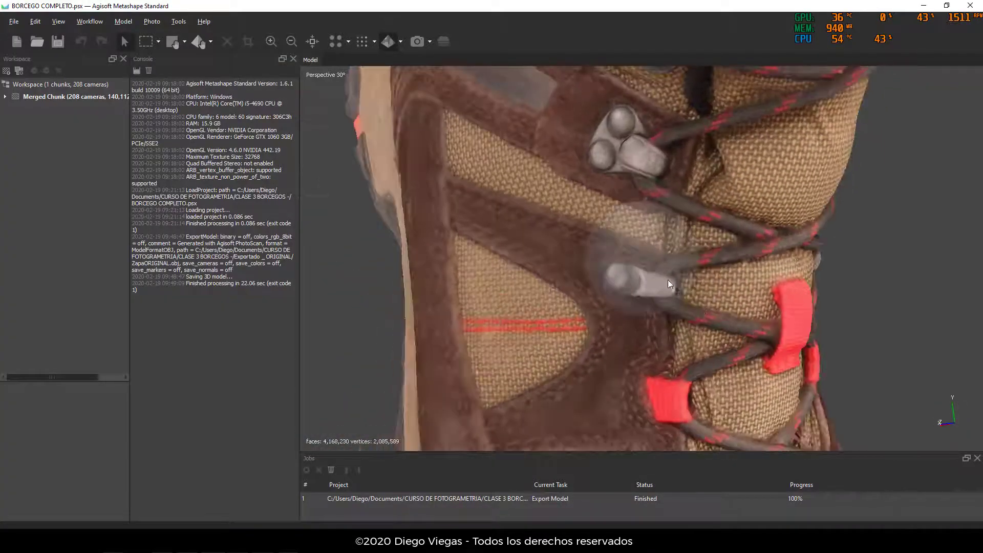
scroll(668, 284, "up", 3)
left_click_drag(646, 291, 639, 233)
middle_click_drag(635, 229, 634, 251)
scroll(634, 247, "down", 2)
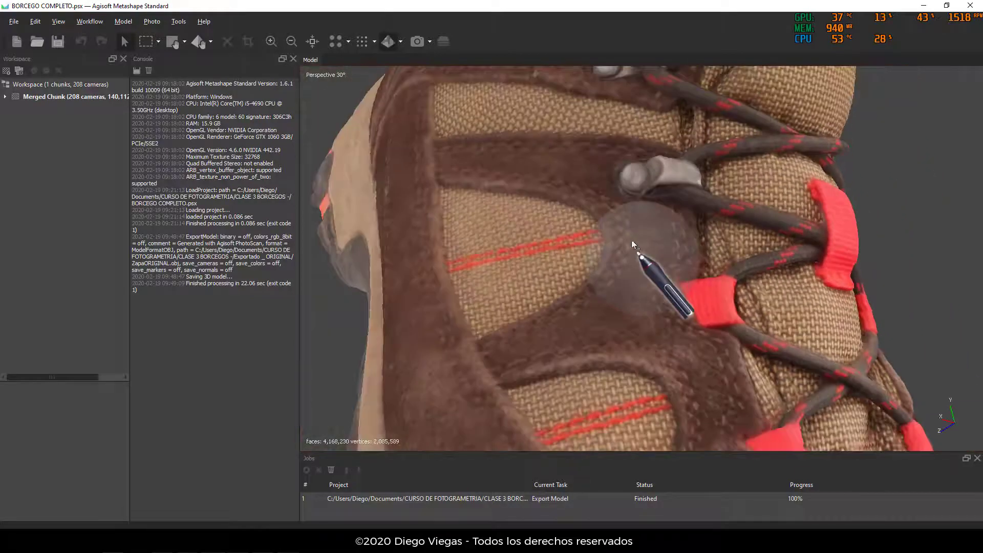
left_click_drag(634, 245, 623, 219)
left_click_drag(692, 297, 658, 280)
left_click_drag(640, 171, 631, 188)
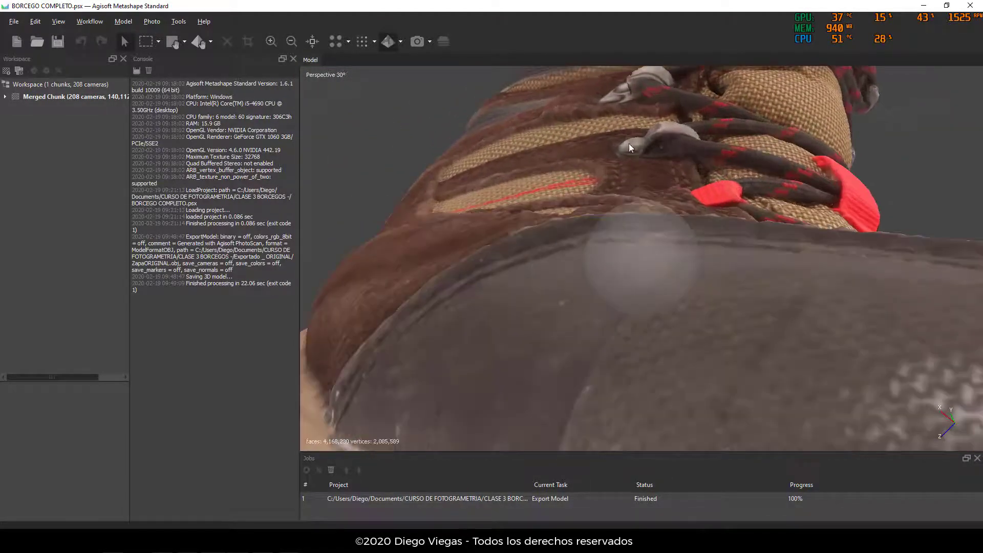
left_click_drag(631, 148, 577, 255)
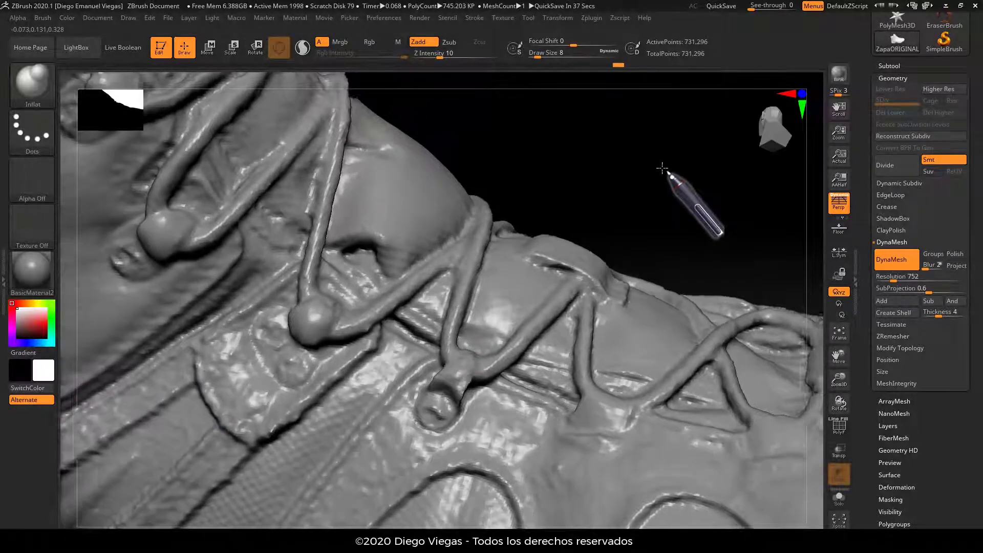
Inflate the fourth lace hook's flat end into a rounded knob at Draw Size 8, then smooth and remesh it.
left_click_drag(662, 168, 487, 272, "alt")
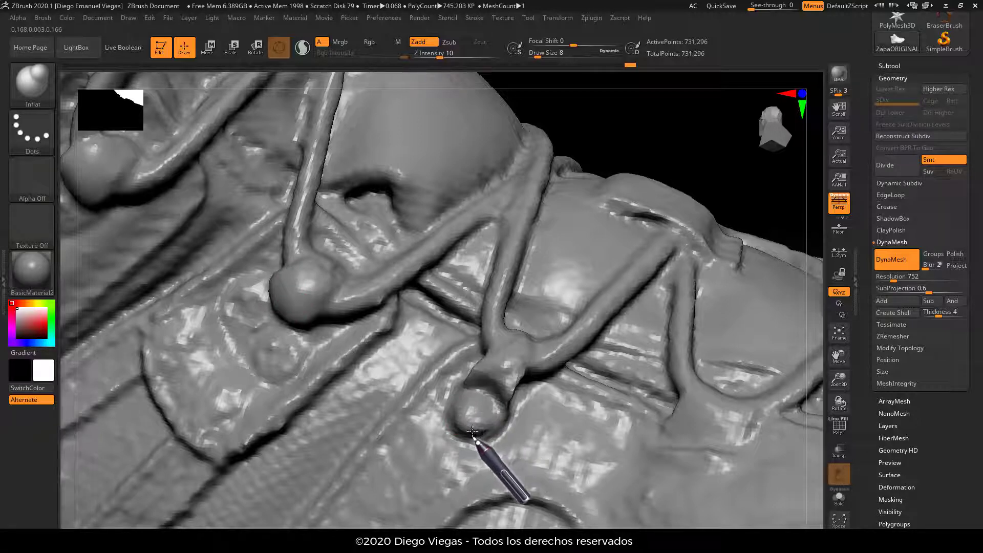
key("ctrl")
key("ctrl")
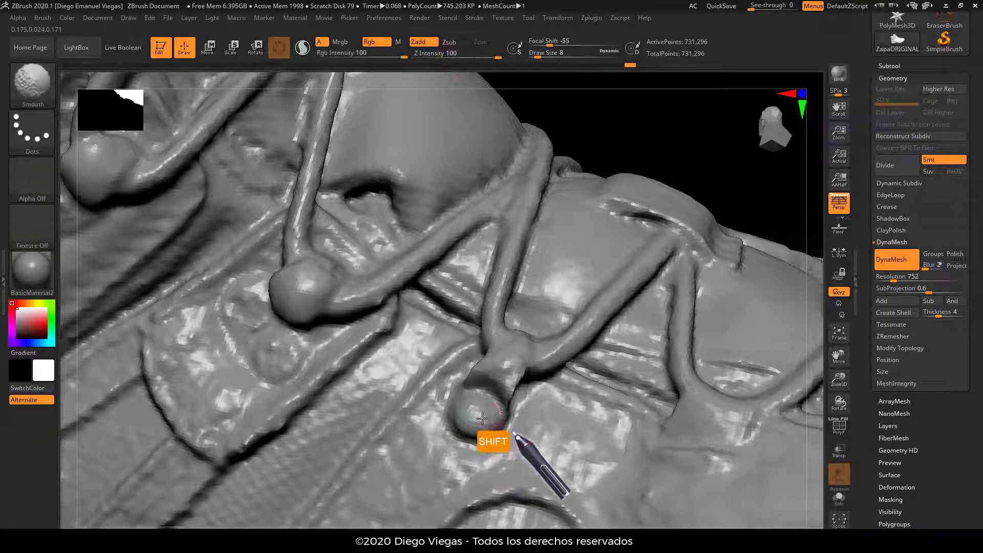
key("ctrl")
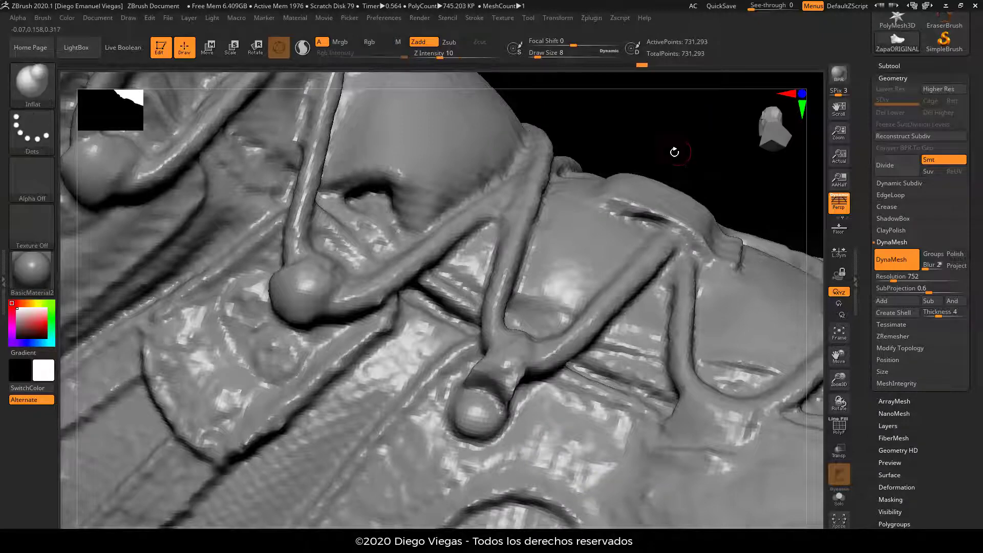
mouse_move(688, 139)
left_mouse_down()
mouse_move(483, 426)
mouse_move(522, 465)
mouse_move(505, 379)
left_mouse_up()
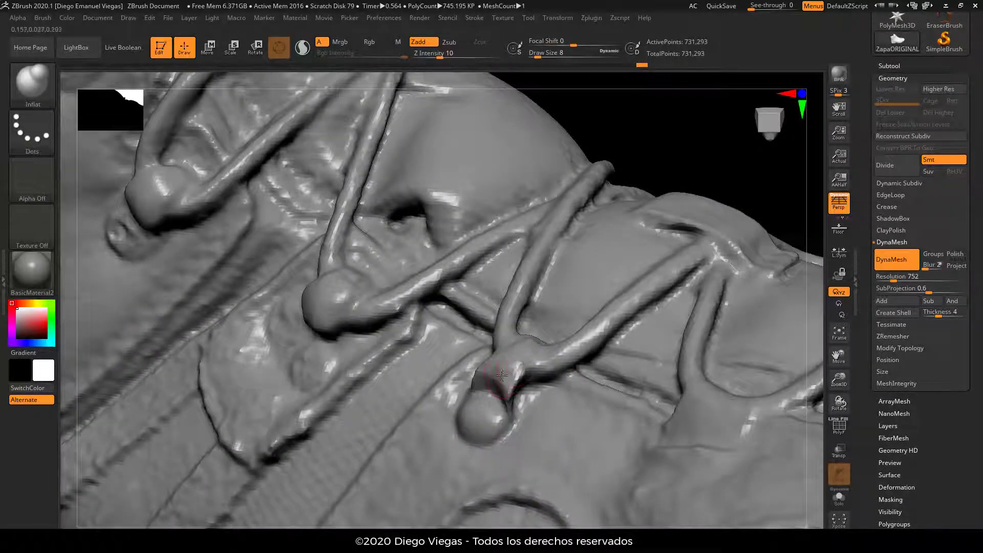
left_click_drag(724, 155, 563, 307)
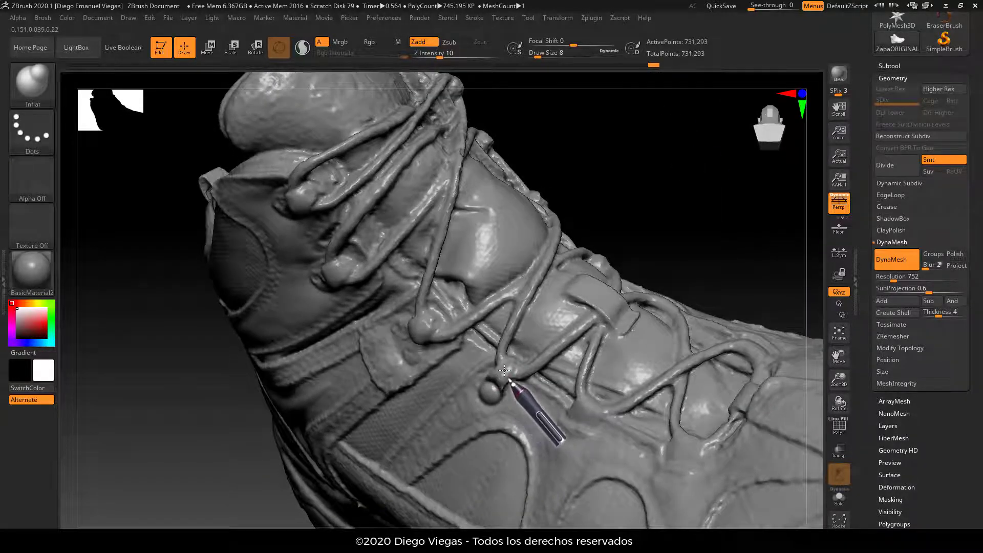
Inflate and smooth the lowest lace hook on the opposite side of the boot into a rounded knob and remesh.
left_click_drag(628, 225, 559, 311)
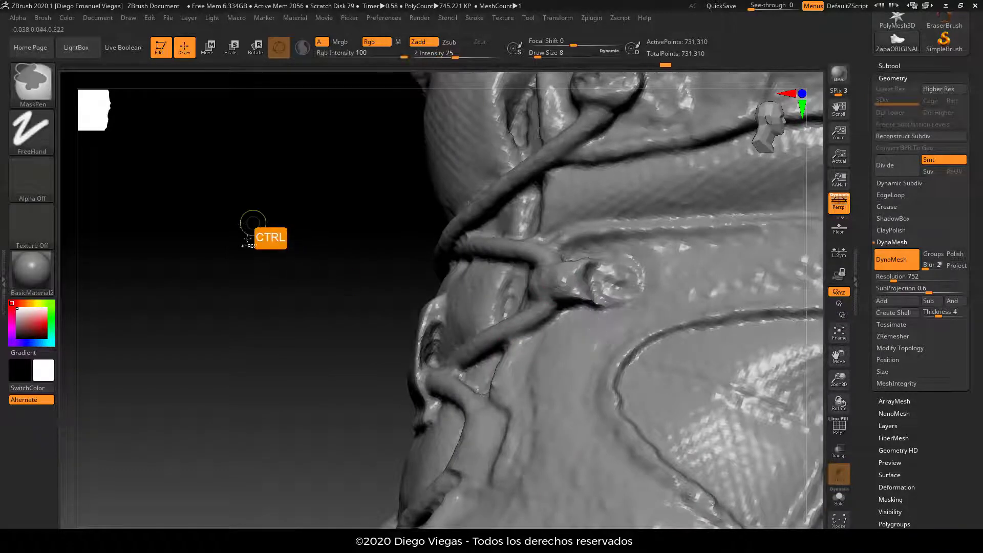
mouse_move(249, 257)
left_mouse_down("ctrl")
mouse_move(317, 387)
mouse_move(302, 374)
left_mouse_up("ctrl")
left_click_drag(285, 258, 352, 408, "ctrl")
left_click_drag(554, 283, 615, 296, "shift")
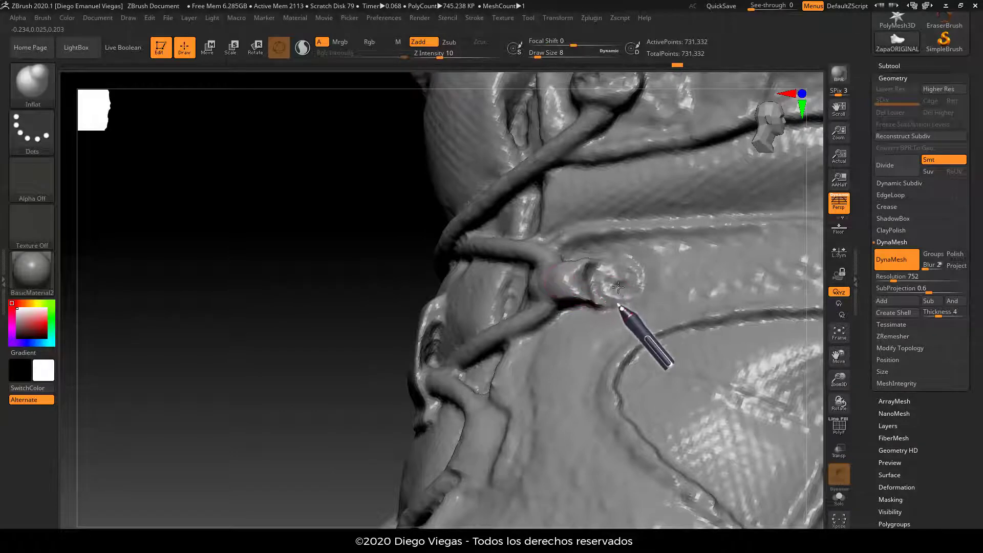
left_click_drag(307, 279, 232, 298)
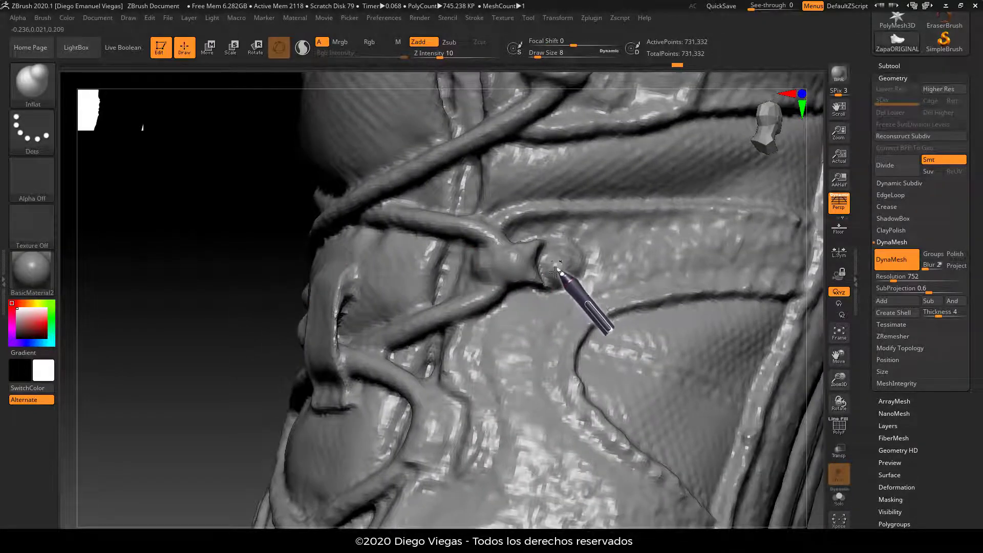
left_click_drag(192, 266, 268, 375, "ctrl")
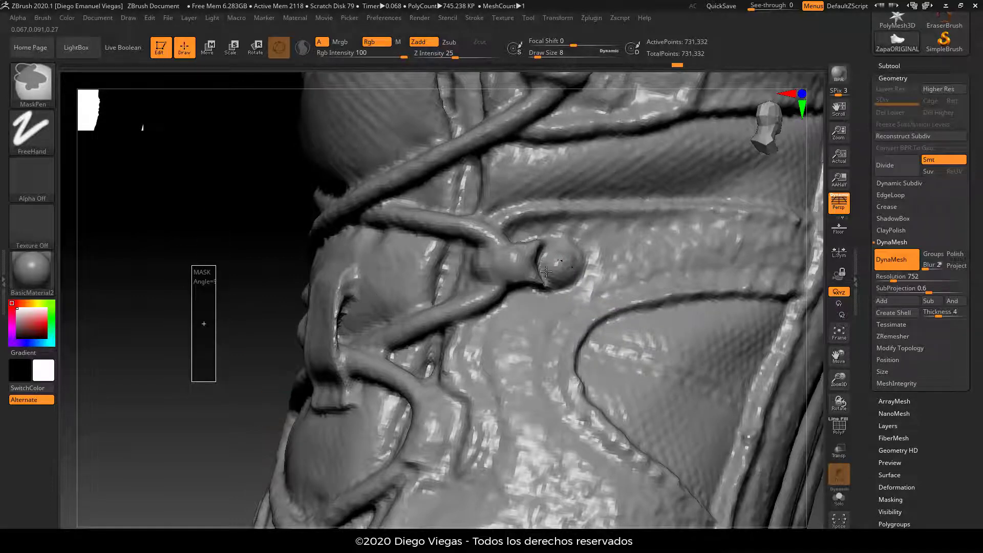
mouse_move(555, 261)
left_mouse_down("shift")
mouse_move(566, 268)
mouse_move(558, 280)
mouse_move(569, 280)
left_mouse_up("shift")
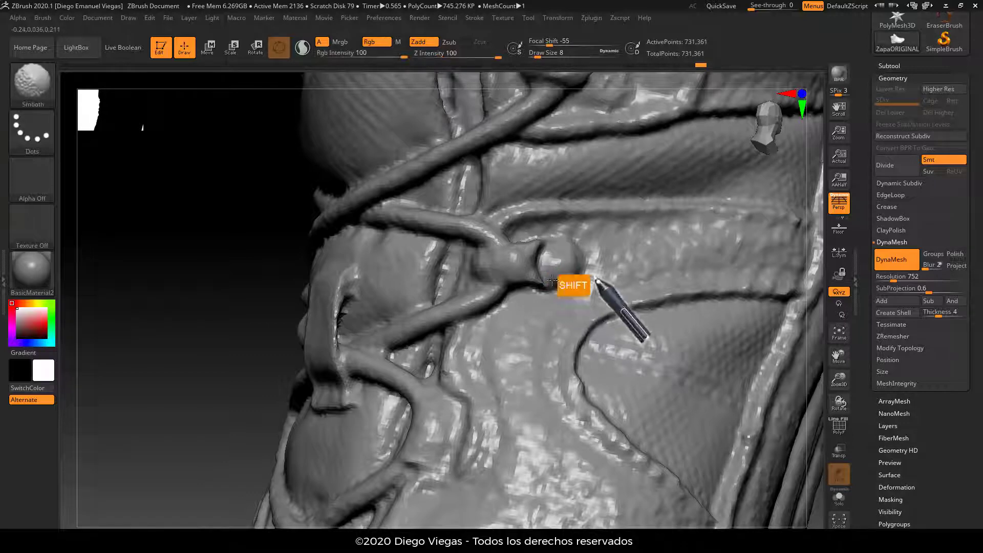
Inflate the next hook up, at the end of the vertical lace segment, into a rounded knob and remesh.
left_click_drag(186, 278, 176, 408)
key("ctrl")
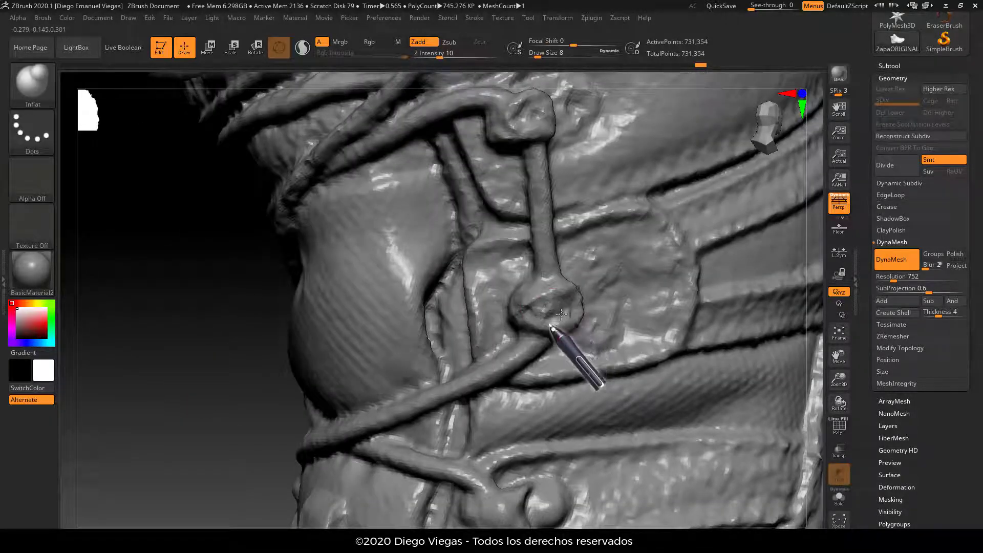
mouse_move(569, 300)
left_mouse_down()
mouse_move(535, 310)
mouse_move(579, 325)
mouse_move(530, 318)
left_mouse_up()
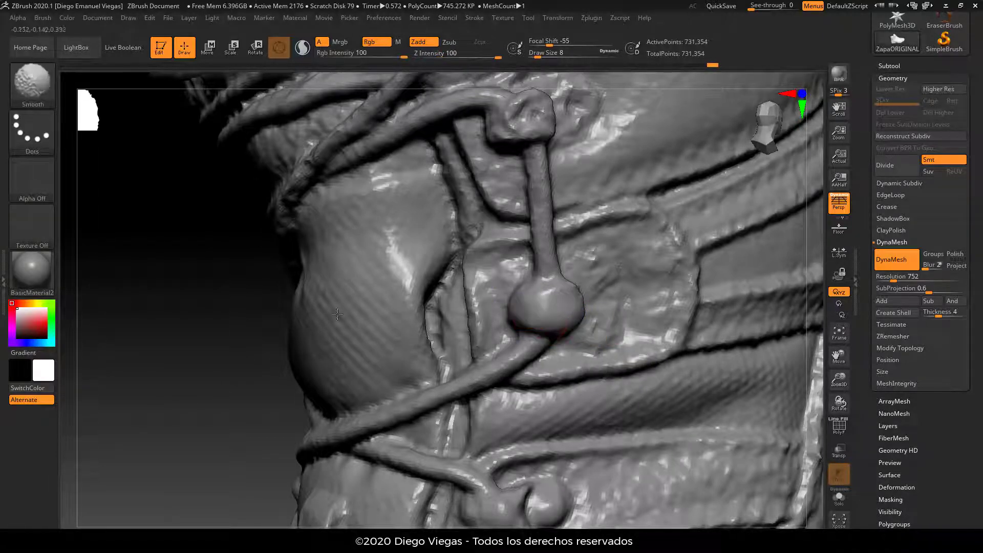
left_click_drag(200, 395, 232, 467, "ctrl")
Inflate the two uppermost lace hooks on this side into rounded knobs, remeshing and smoothing around them.
mouse_move(189, 305)
left_mouse_down()
mouse_move(165, 407)
mouse_move(527, 299)
left_mouse_up()
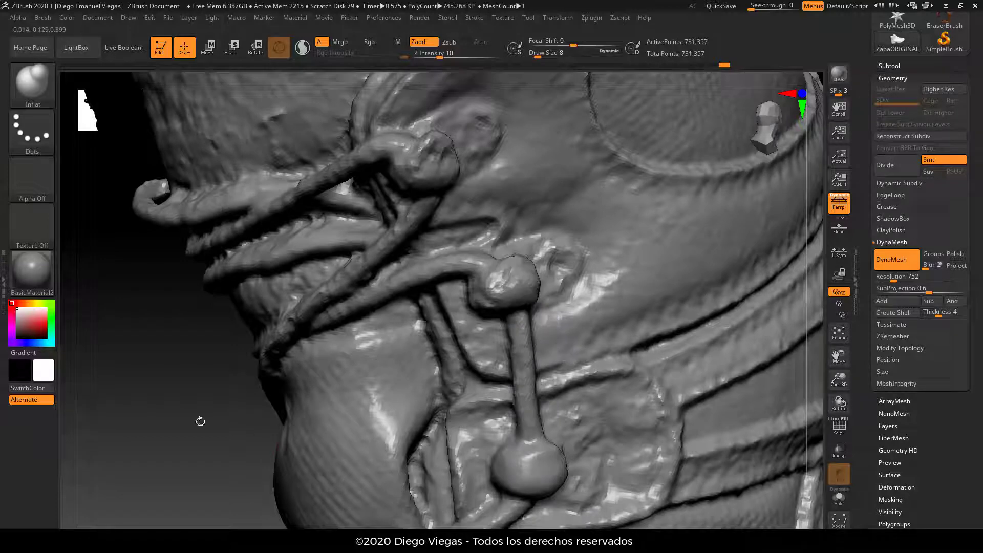
left_click_drag(200, 421, 283, 414, "ctrl")
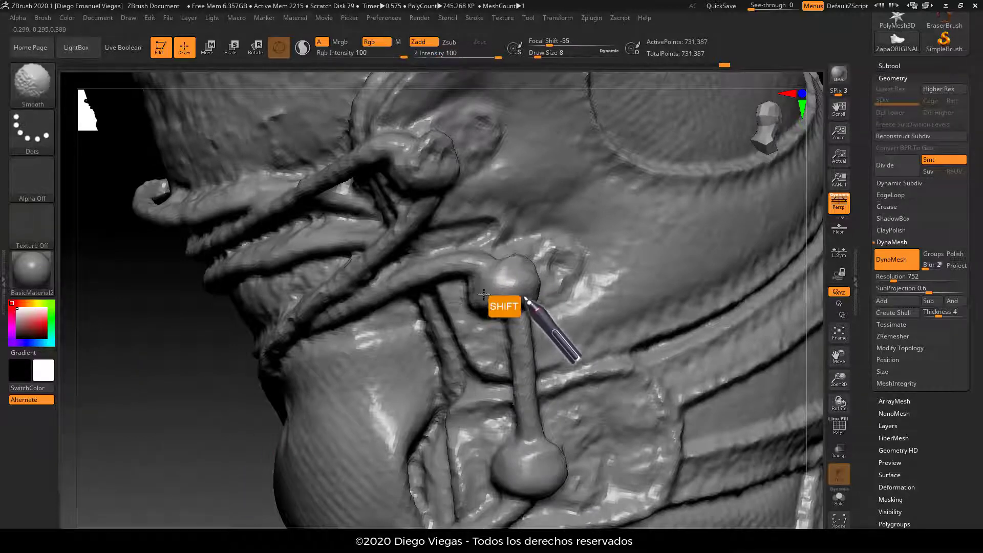
left_click_drag(499, 287, 516, 277, "shift")
mouse_move(227, 426)
left_mouse_down("alt")
mouse_move(231, 463)
mouse_move(319, 272)
left_mouse_up("alt")
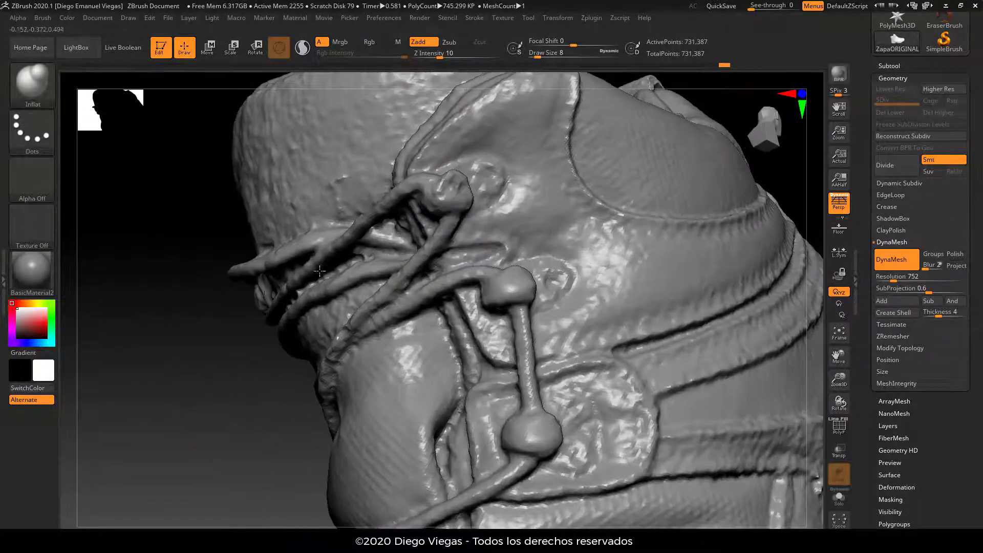
mouse_move(449, 198)
left_mouse_down()
mouse_move(459, 195)
mouse_move(440, 204)
left_mouse_up()
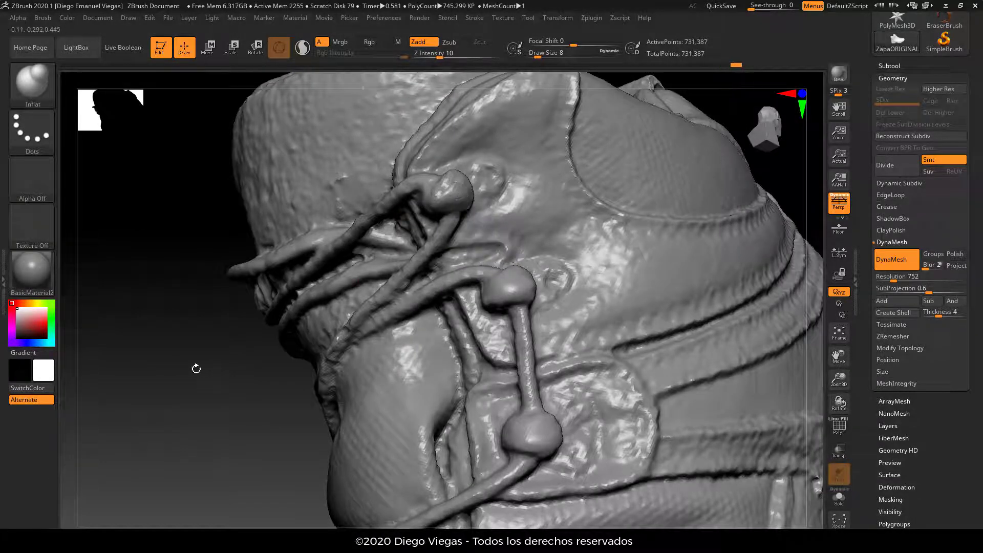
Try smoothing the toe tread of the sole with the Smooth brush at Z Intensity 32.
mouse_move(196, 369)
left_mouse_down()
mouse_move(171, 275)
mouse_move(181, 251)
left_mouse_up()
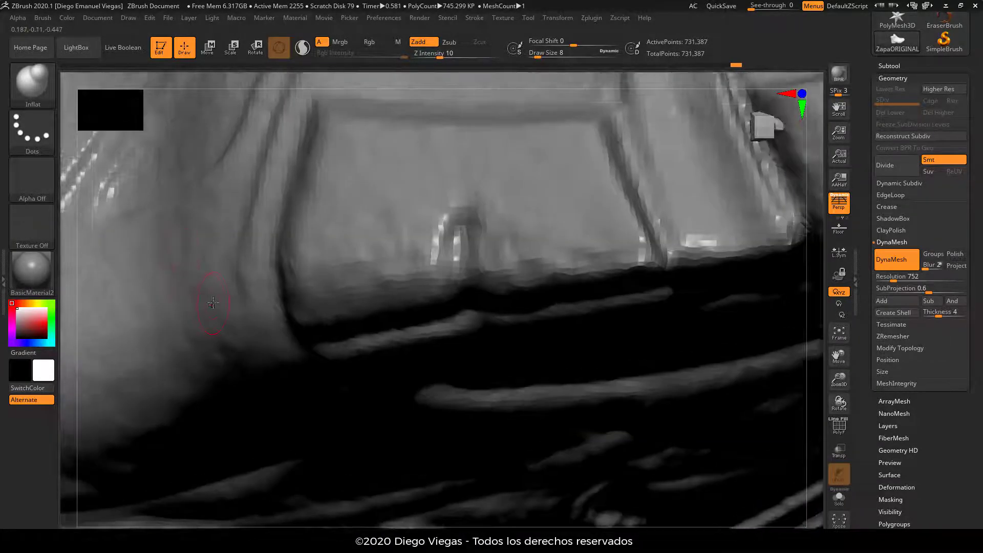
key("f")
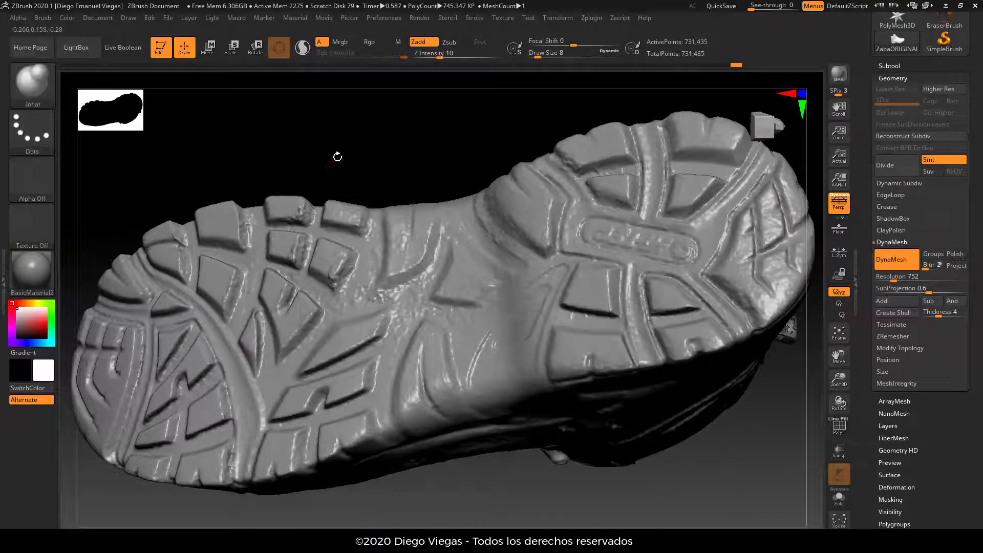
mouse_move(357, 131)
left_mouse_down()
mouse_move(377, 154)
mouse_move(395, 159)
mouse_move(385, 136)
mouse_move(459, 164)
mouse_move(446, 169)
mouse_move(440, 130)
mouse_move(464, 119)
mouse_move(500, 151)
mouse_move(533, 138)
mouse_move(528, 225)
mouse_move(212, 290)
left_mouse_up()
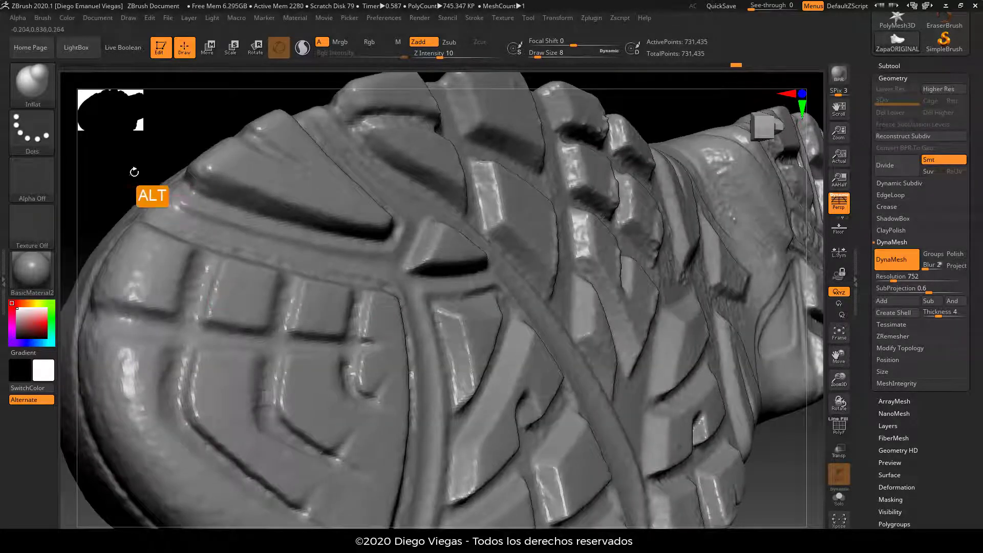
mouse_move(134, 172)
left_mouse_down()
mouse_move(259, 198)
mouse_move(248, 246)
mouse_move(260, 351)
mouse_move(195, 435)
mouse_move(180, 419)
mouse_move(220, 454)
mouse_move(175, 421)
mouse_move(201, 487)
mouse_move(279, 489)
left_mouse_up()
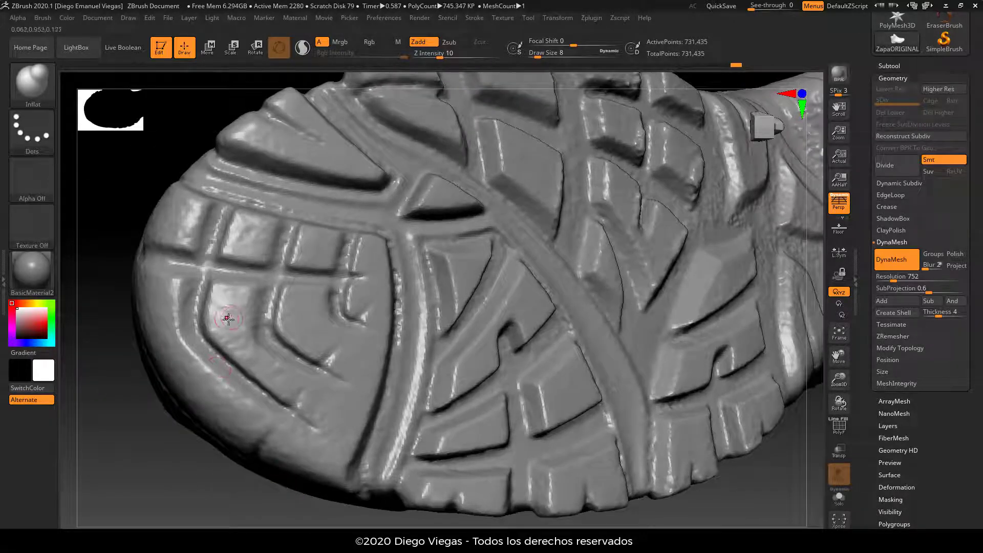
key("shift")
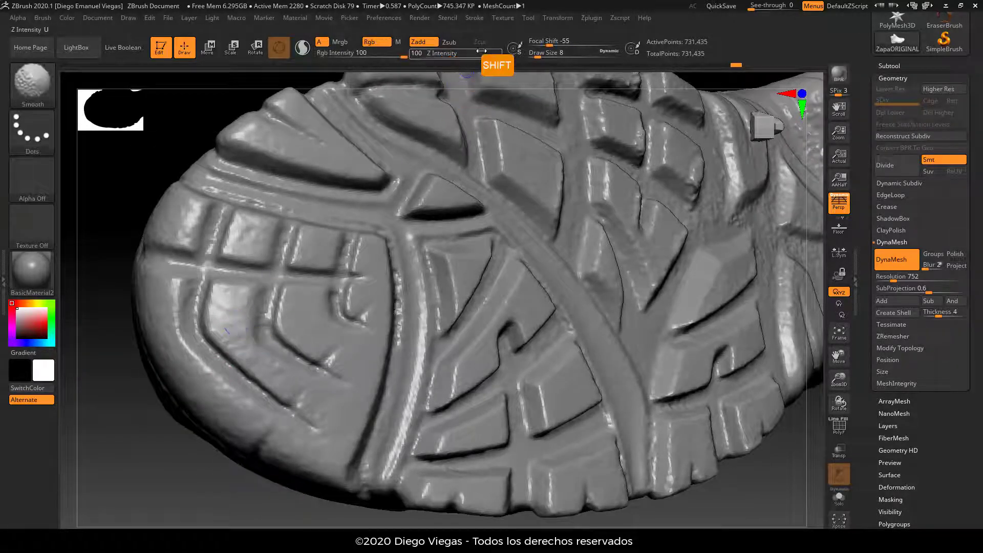
left_click_drag(492, 56, 436, 64)
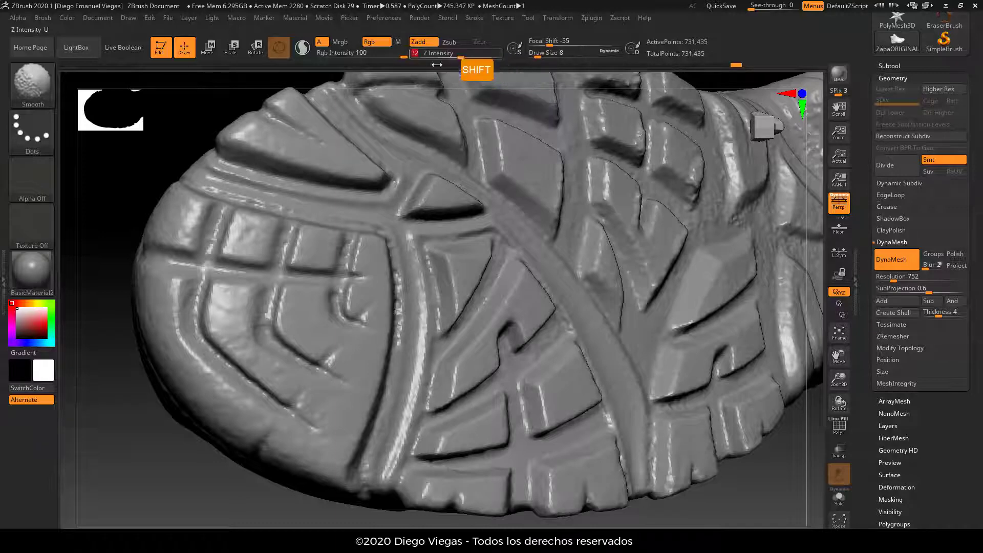
mouse_move(147, 299)
left_mouse_down("shift")
mouse_move(195, 316)
mouse_move(202, 373)
mouse_move(235, 407)
mouse_move(228, 314)
mouse_move(229, 327)
left_mouse_up("shift")
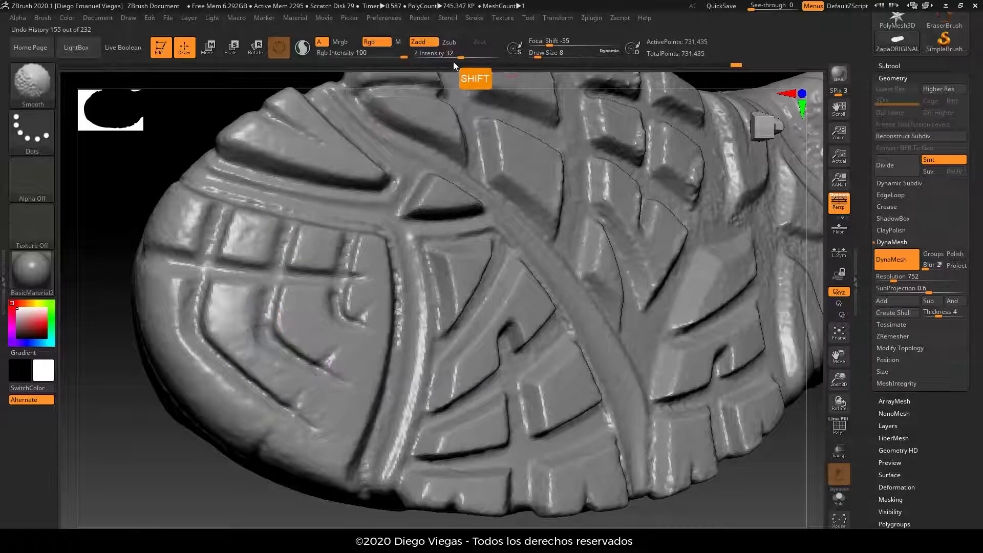
Set the Smooth brush's Z Intensity to 59 and smooth the curved tread blocks at the toe of the sole.
left_click_drag(462, 56, 478, 57, "shift")
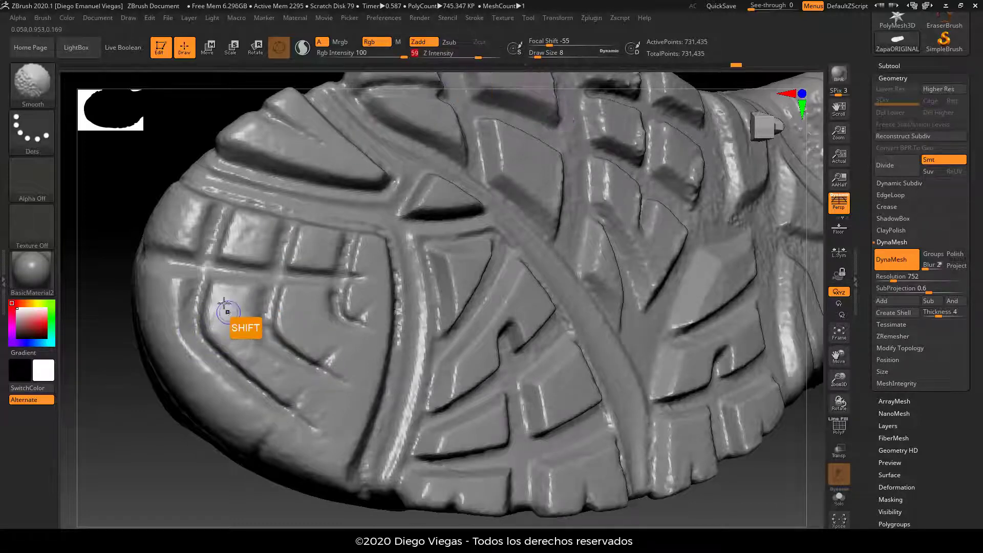
mouse_move(224, 303)
left_mouse_down("shift")
mouse_move(274, 370)
mouse_move(262, 371)
mouse_move(290, 396)
left_mouse_up("shift")
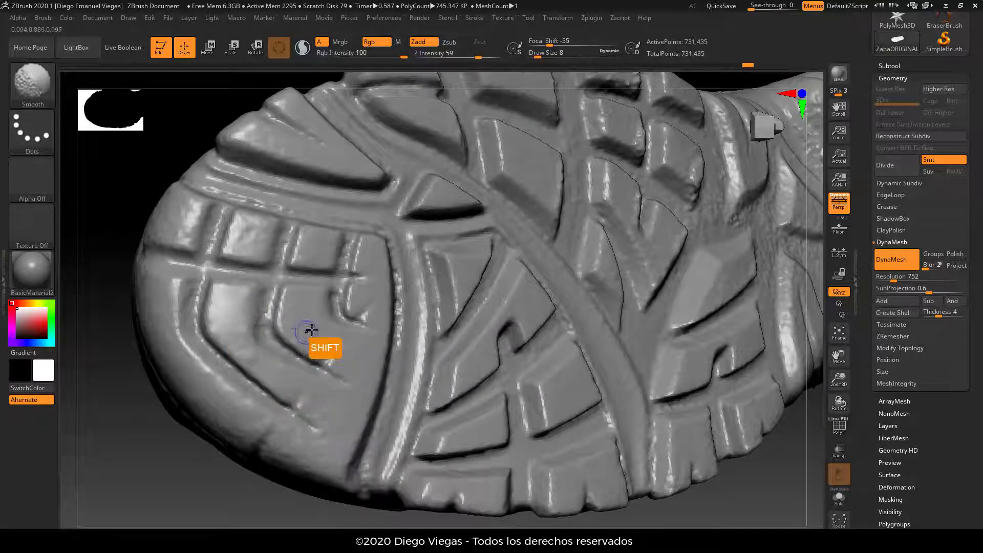
mouse_move(312, 330)
left_mouse_down("shift")
mouse_move(294, 323)
mouse_move(308, 303)
mouse_move(322, 337)
mouse_move(363, 353)
mouse_move(310, 437)
mouse_move(326, 443)
mouse_move(365, 378)
mouse_move(377, 253)
left_mouse_up("shift")
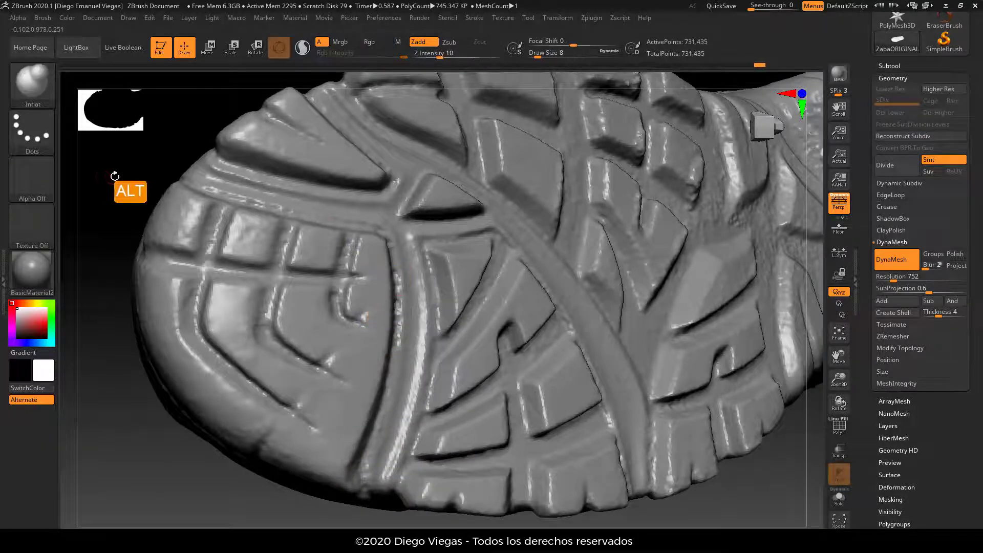
Smooth the grid of small tread blocks and the rounded rim at the tip of the toe.
mouse_move(115, 176)
left_mouse_down("alt")
mouse_move(133, 199)
mouse_move(256, 261)
left_mouse_up("alt")
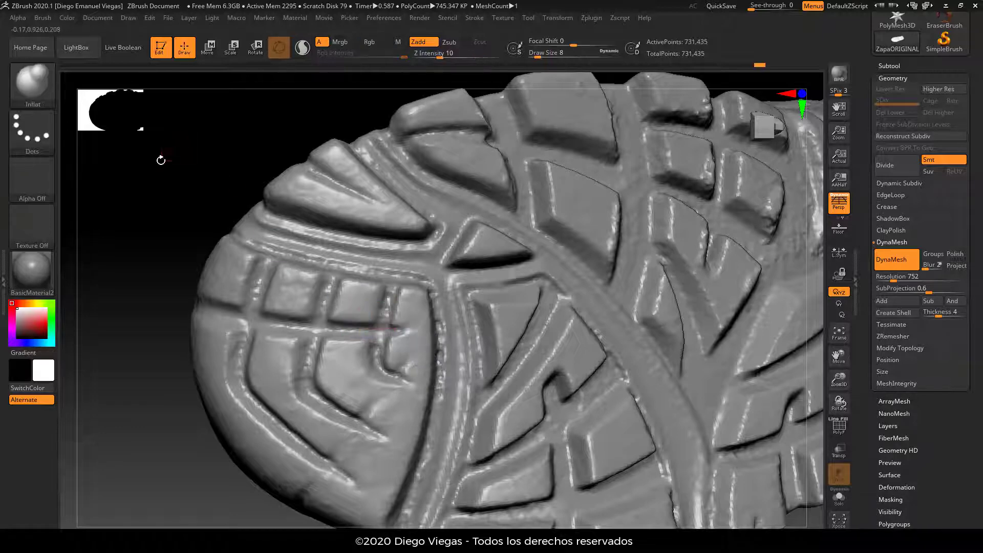
left_click_drag(160, 158, 272, 256)
key("shift")
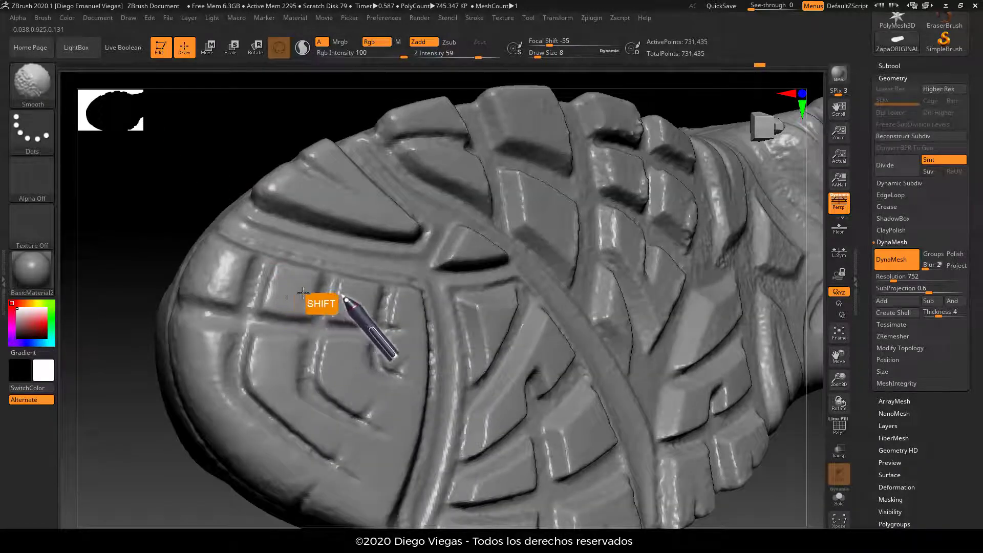
left_click_drag(136, 176, 215, 272, "shift")
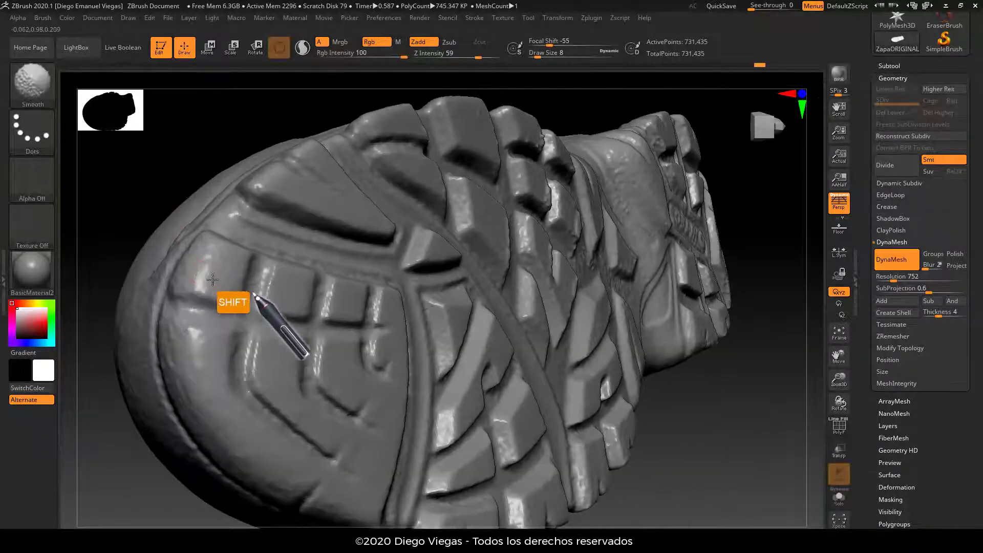
left_click_drag(143, 175, 215, 266)
left_click_drag(563, 241, 486, 256)
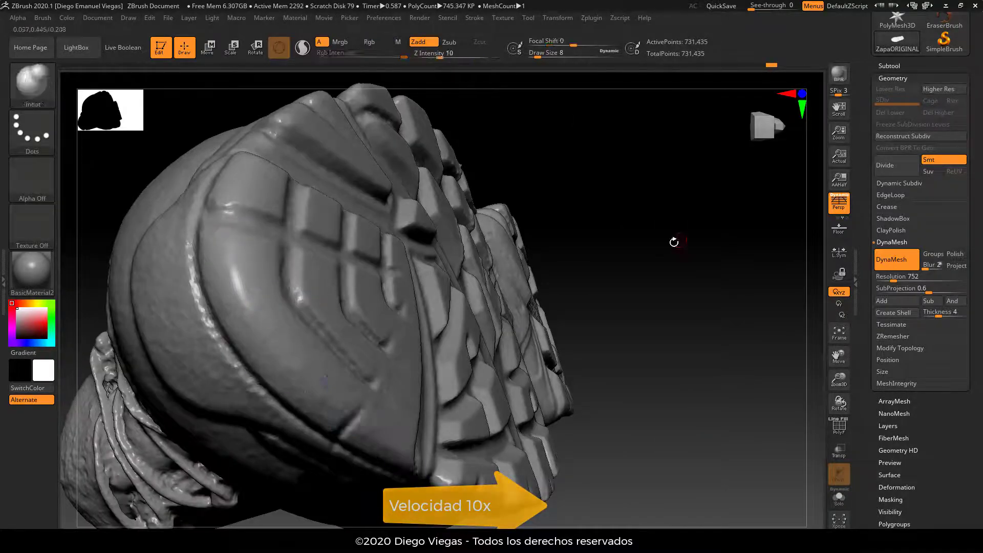
Reduce Draw Size to 4 and smooth the larger lugs and grooves across the forefoot tread.
left_click_drag(674, 241, 563, 287)
mouse_move(247, 290)
right_mouse_down()
mouse_move(268, 263)
mouse_move(429, 364)
mouse_move(277, 283)
right_mouse_up()
key("s")
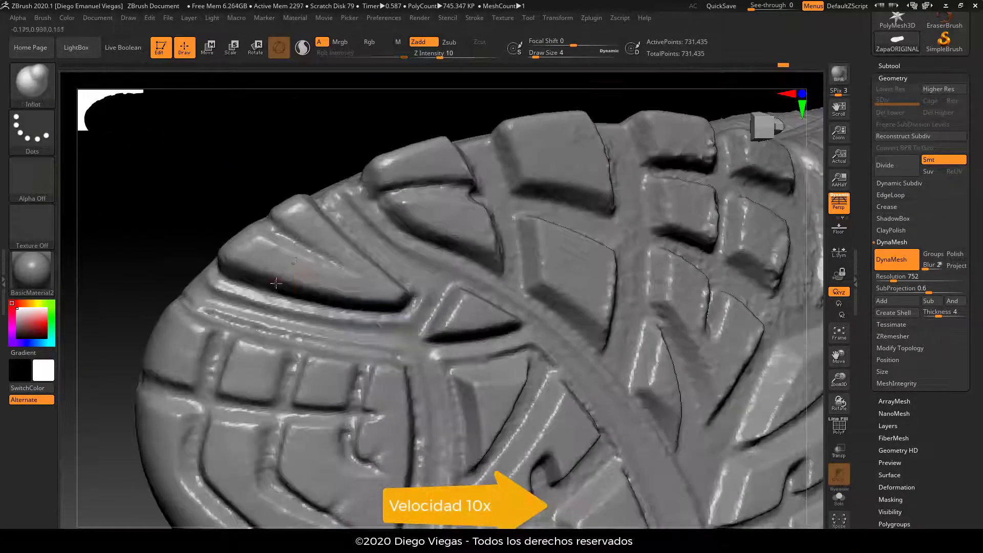
left_click_drag(263, 126, 354, 284)
right_click_drag(354, 284, 520, 282, "shift")
left_click_drag(520, 282, 573, 253, "shift")
mouse_move(573, 253)
right_mouse_down()
mouse_move(728, 405)
mouse_move(272, 261)
mouse_move(285, 312)
right_mouse_up()
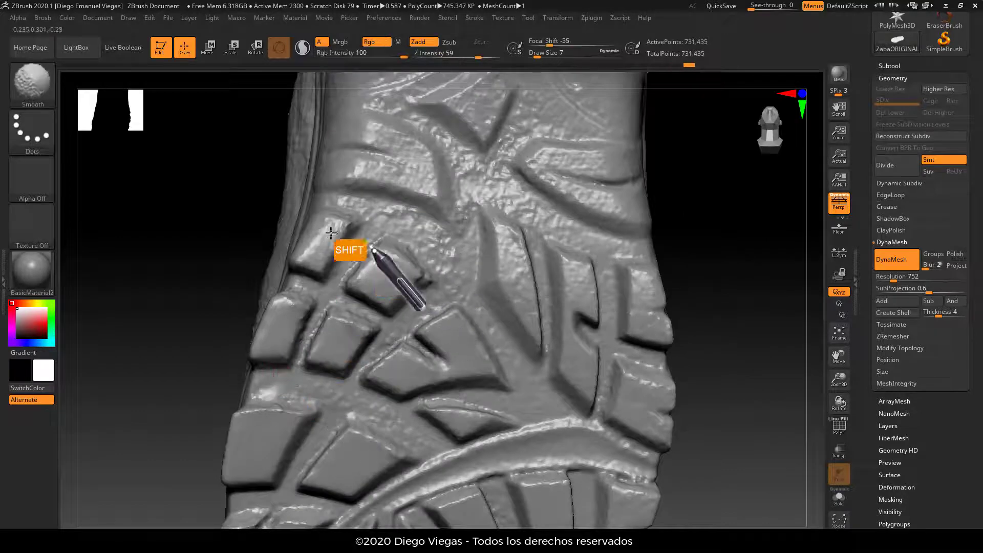
Raise the Smooth brush's Z Intensity to 86 and smooth the rough surfaces between the forefoot lugs and the arch of the sole.
right_click_drag(331, 233, 687, 179)
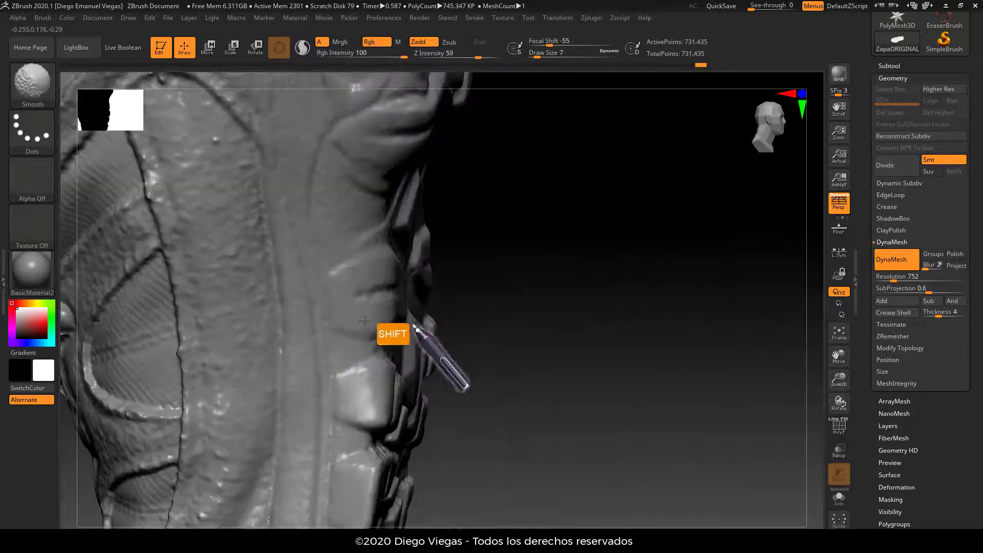
right_click_drag(365, 321, 449, 279, "shift")
right_click_drag(224, 287, 433, 347, "alt")
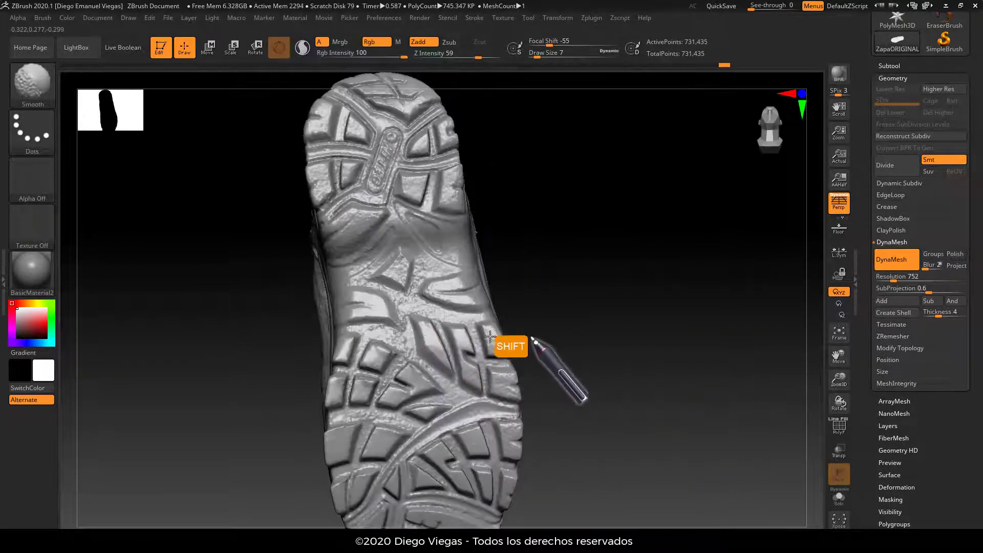
mouse_move(275, 374)
right_mouse_down("alt")
mouse_move(576, 255)
mouse_move(564, 261)
right_mouse_up("alt")
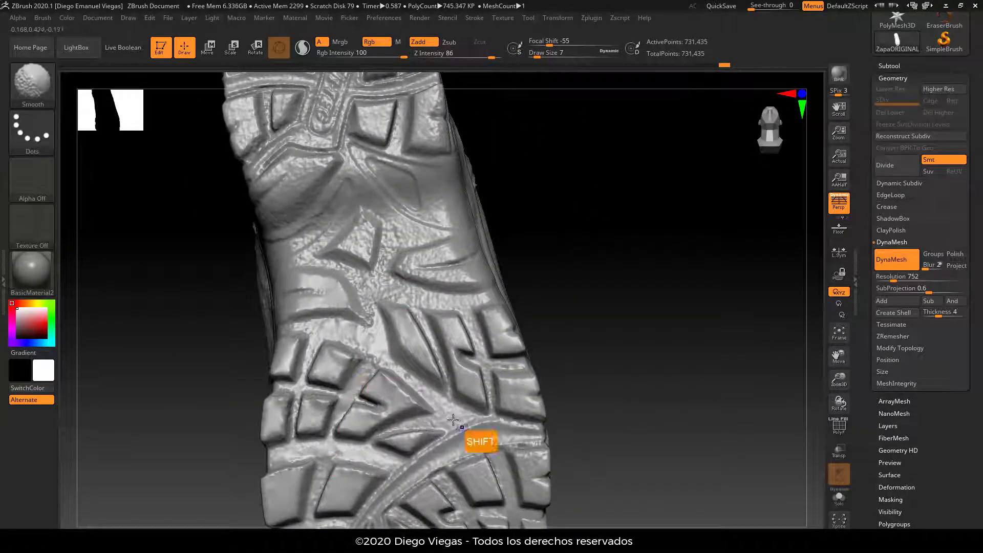
right_click_drag(490, 300, 478, 242)
mouse_move(384, 285)
right_mouse_down()
mouse_move(446, 330)
mouse_move(391, 354)
mouse_move(444, 398)
mouse_move(456, 394)
right_mouse_up()
mouse_move(212, 365)
right_mouse_down()
mouse_move(599, 206)
mouse_move(514, 277)
right_mouse_up()
mouse_move(556, 168)
right_mouse_down("alt")
mouse_move(560, 187)
mouse_move(329, 352)
mouse_move(489, 191)
mouse_move(358, 301)
mouse_move(406, 358)
mouse_move(465, 333)
mouse_move(439, 384)
mouse_move(560, 114)
mouse_move(513, 276)
mouse_move(598, 245)
mouse_move(610, 338)
mouse_move(522, 309)
mouse_move(413, 395)
right_mouse_up("alt")
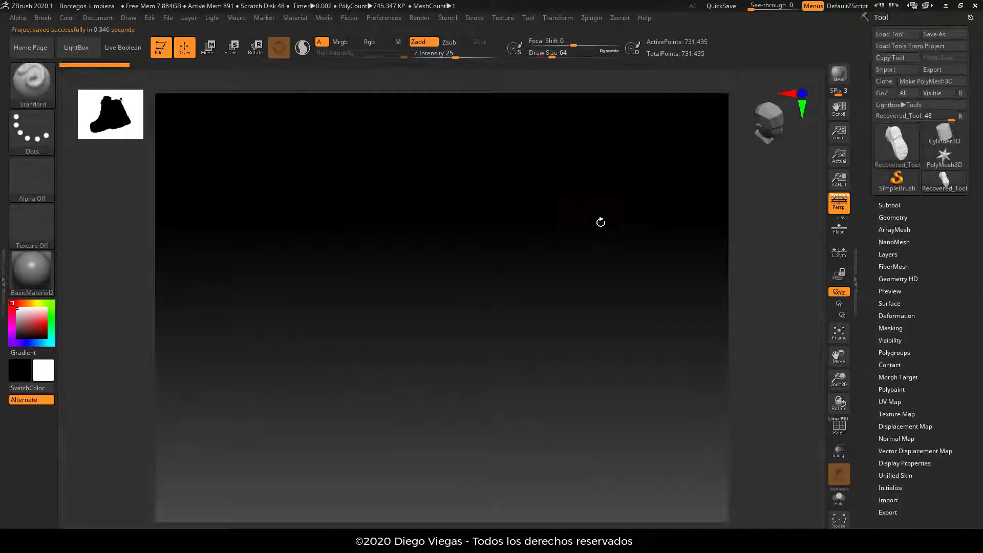
Insert a cube with the IMM Primitives brush at Draw Size 11 on the strap below the heel pull loop.
mouse_move(601, 222)
right_mouse_down()
mouse_move(608, 230)
mouse_move(610, 215)
mouse_move(645, 237)
mouse_move(683, 139)
mouse_move(575, 247)
right_mouse_up()
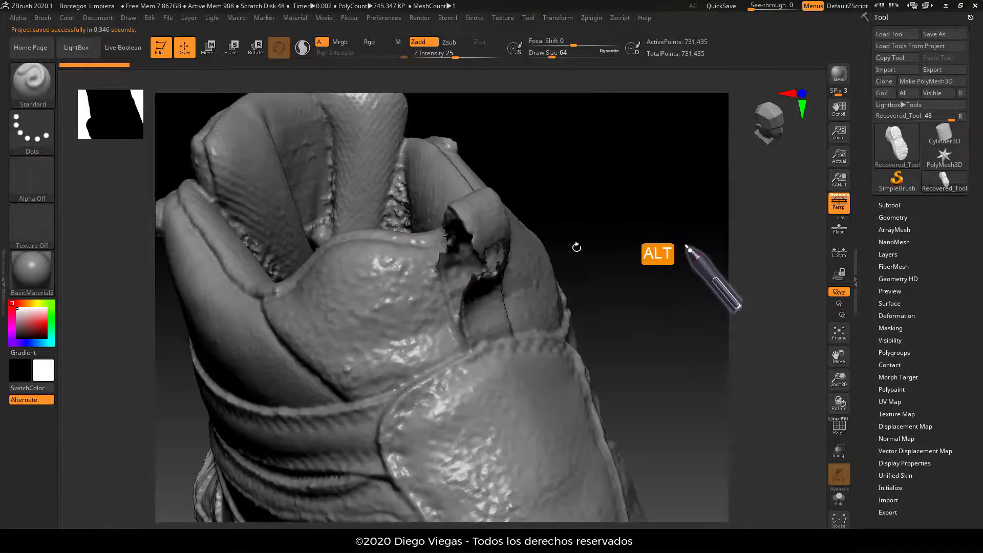
key("s")
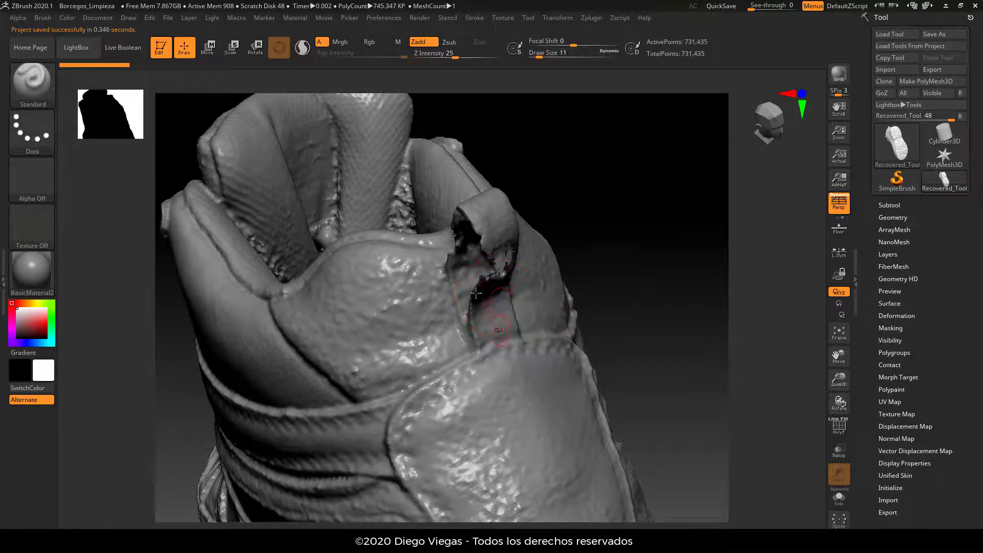
left_click(34, 82)
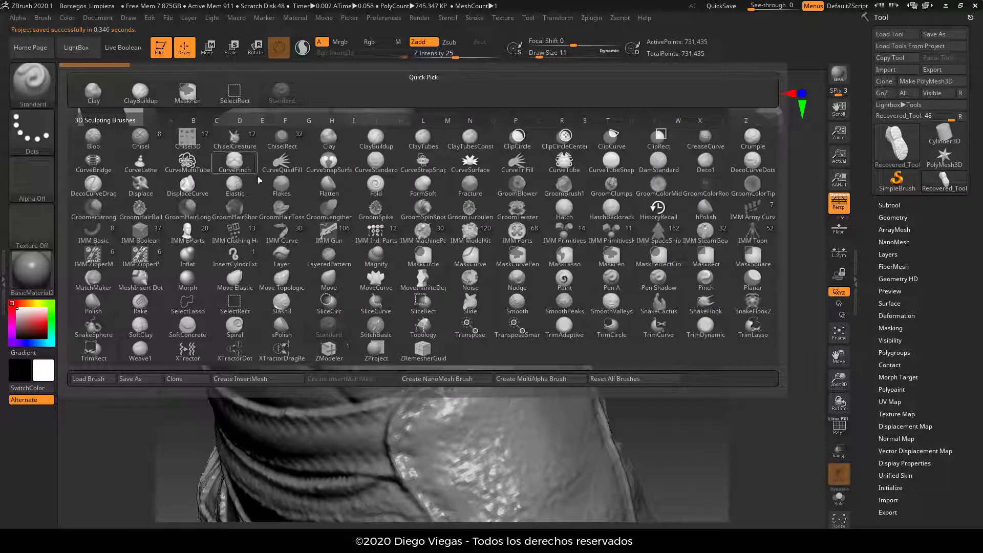
key("i")
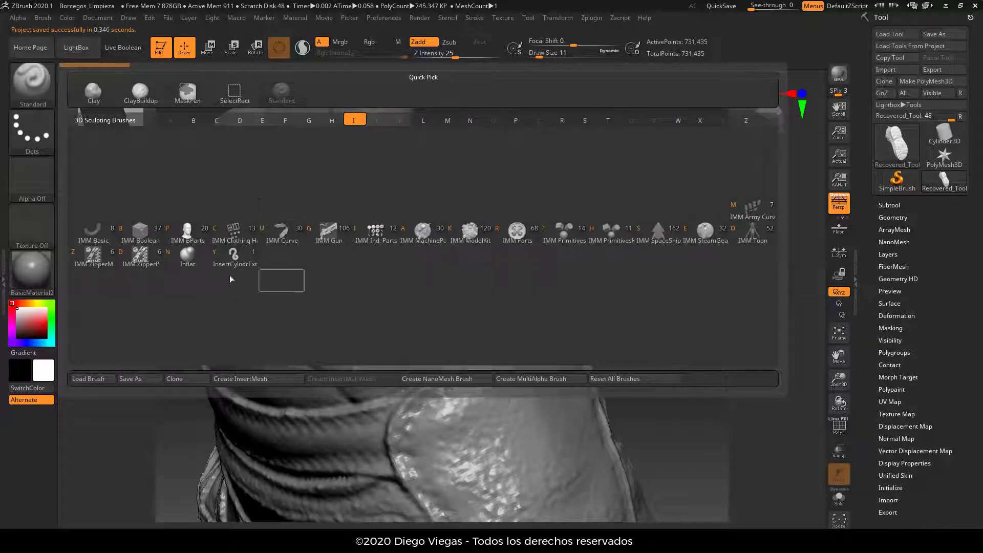
left_click(566, 239)
mouse_move(604, 263)
left_mouse_down()
mouse_move(597, 241)
mouse_move(544, 217)
left_mouse_up()
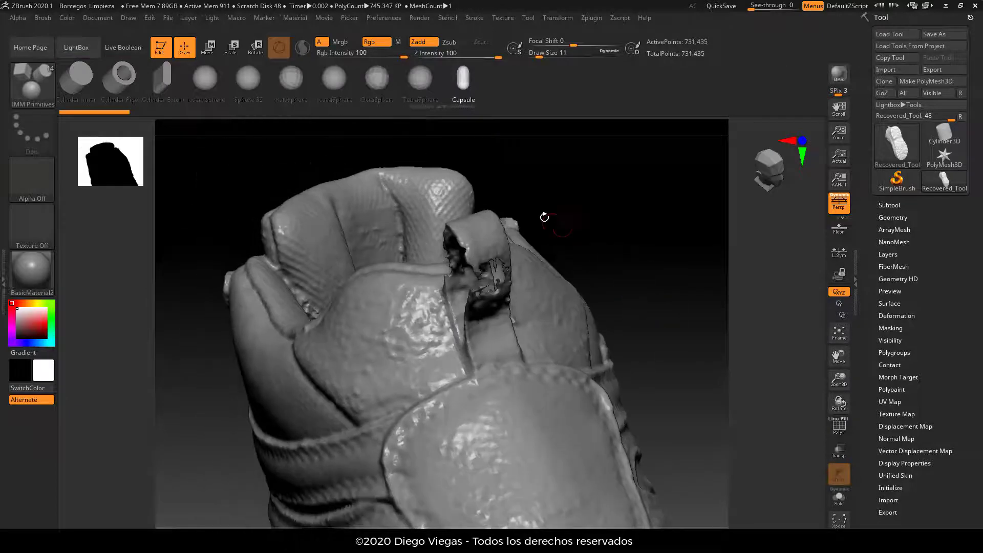
left_click_drag(196, 106, 437, 69)
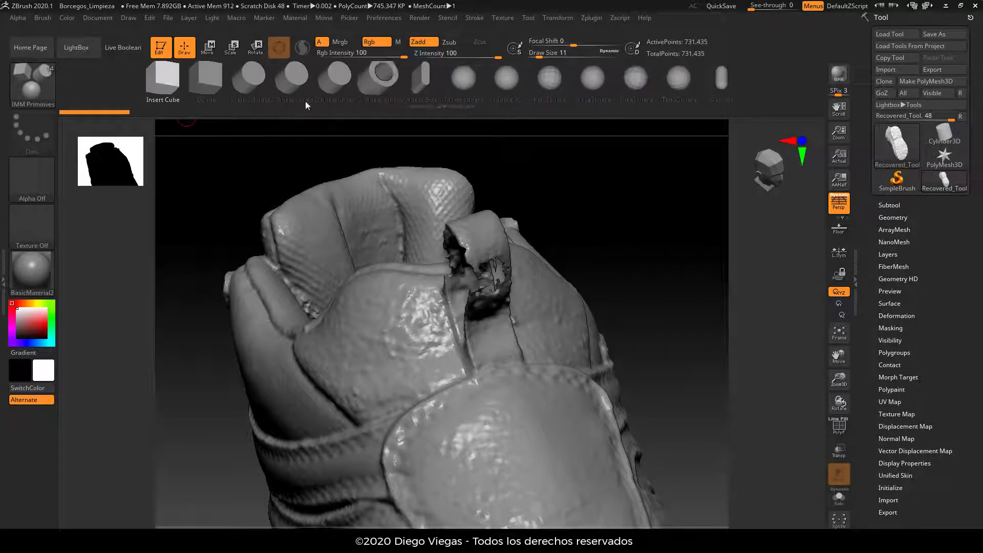
left_click(158, 81)
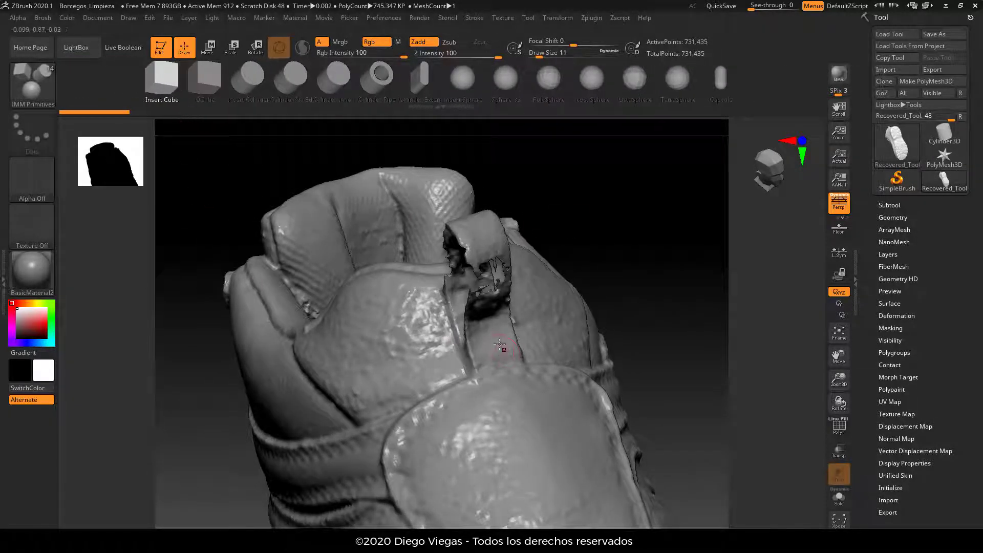
left_click_drag(500, 356, 505, 380)
Flatten the inserted cube into a thin slab, tilt it and move it up against the broken outer side of the pull loop.
left_click_drag(610, 217, 634, 210)
left_click_drag(634, 266, 621, 318, "alt")
key("w")
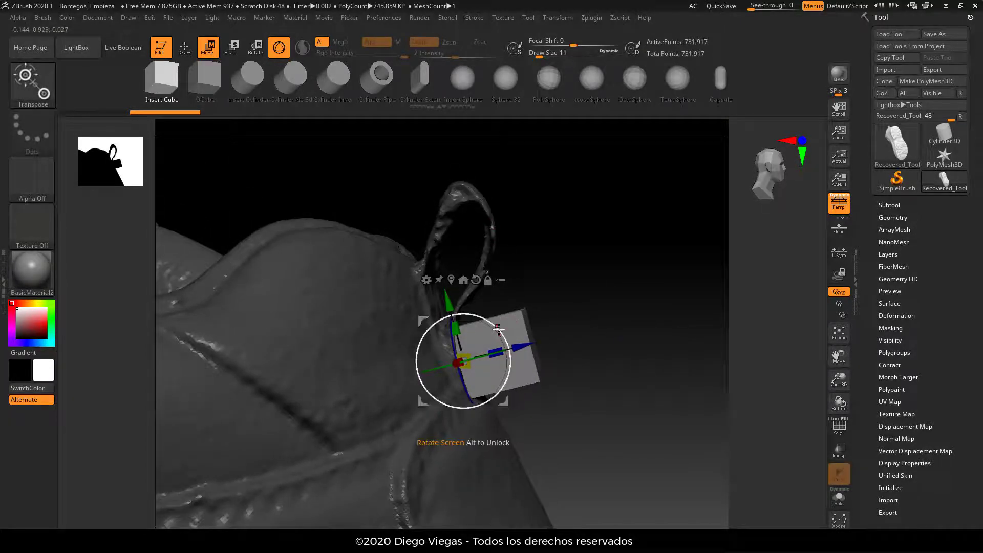
left_click_drag(498, 328, 510, 360)
left_click_drag(505, 323, 502, 220)
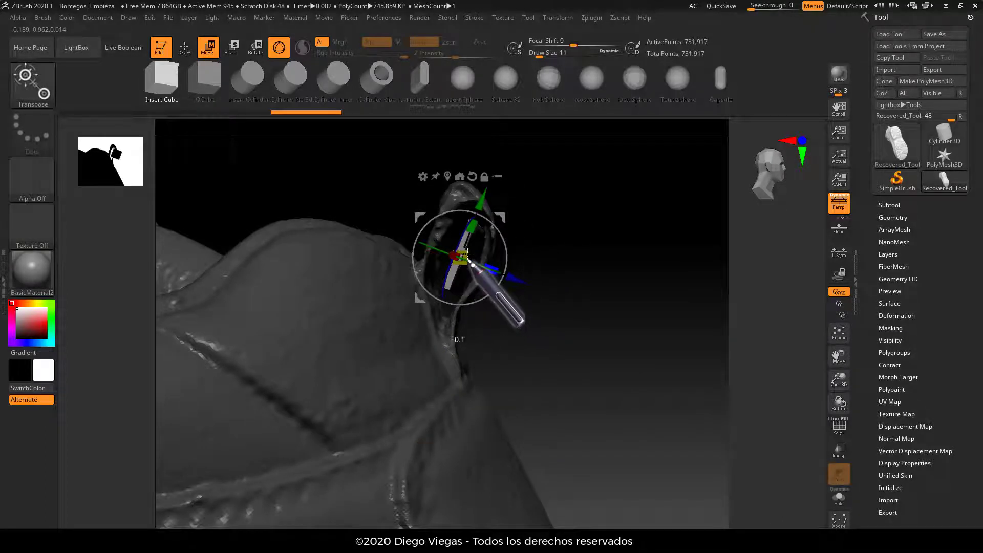
left_click_drag(518, 281, 533, 291)
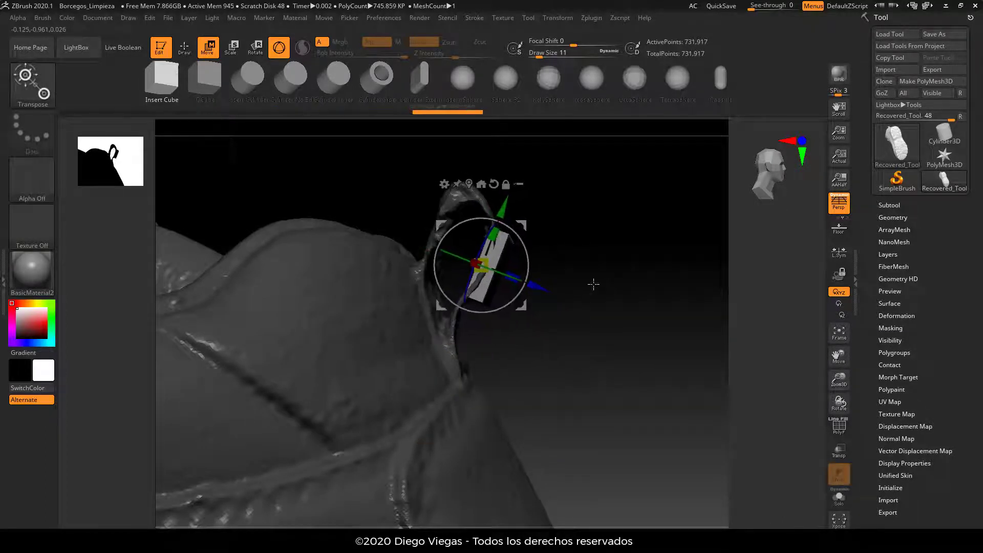
Narrow the slab to the strap's width, thin it and align it with the outer side of the pull loop.
left_click_drag(594, 283, 523, 277)
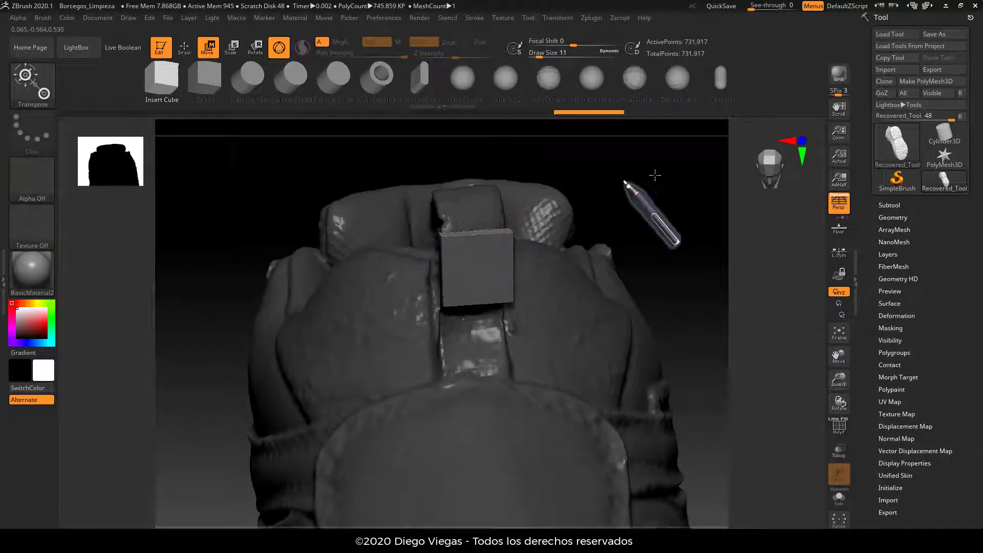
left_click_drag(655, 176, 542, 288)
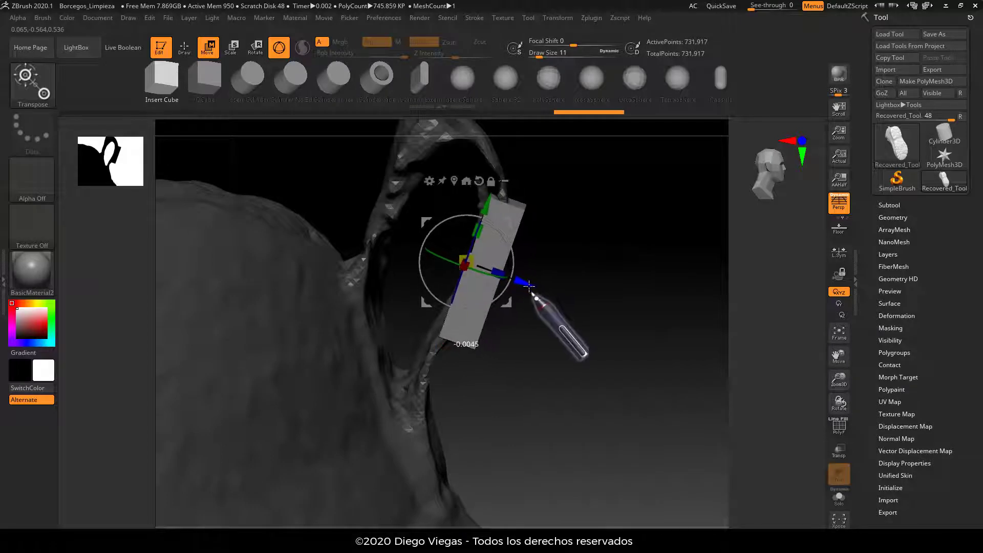
left_click_drag(593, 330, 490, 282)
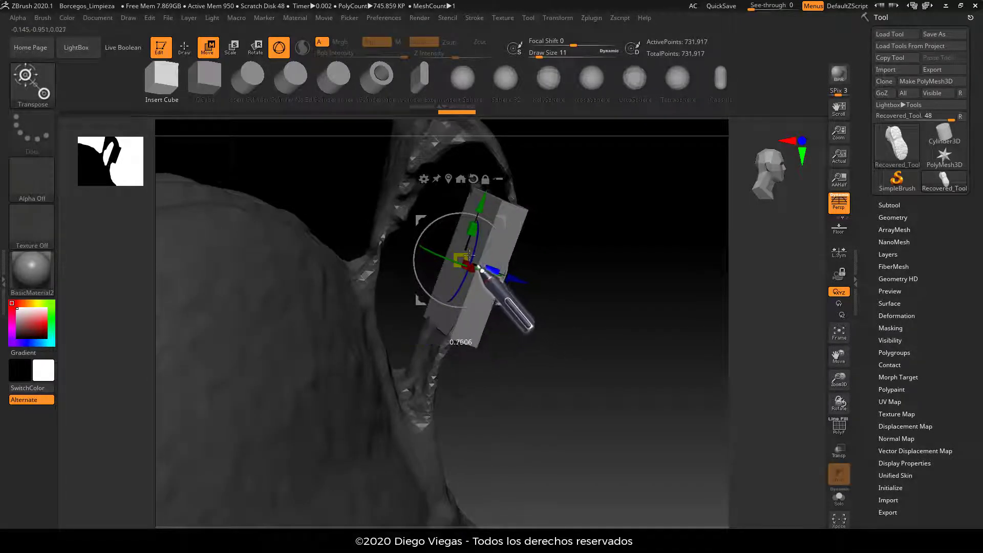
left_click_drag(523, 278, 549, 298)
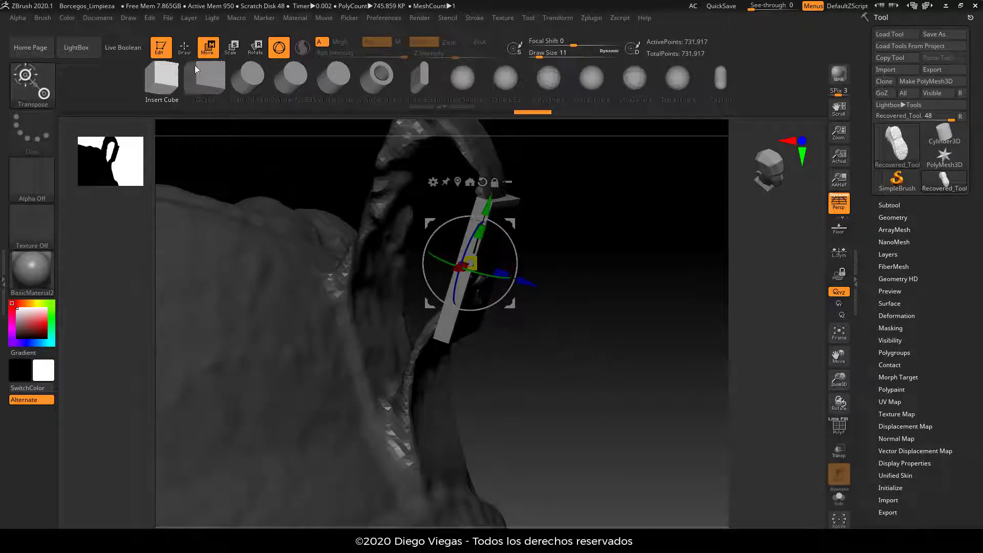
Clear the mask and update the DynaMesh to fuse the slab with the heel pull loop.
left_click(183, 54)
left_click_drag(558, 309, 576, 316)
left_click_drag(603, 191, 688, 356, "ctrl")
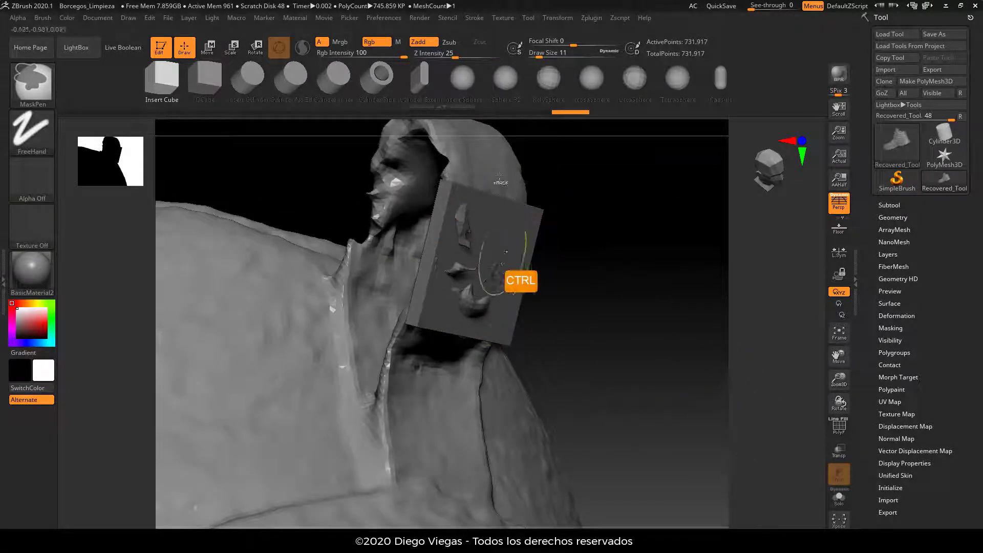
left_click_drag(603, 201, 680, 481, "ctrl")
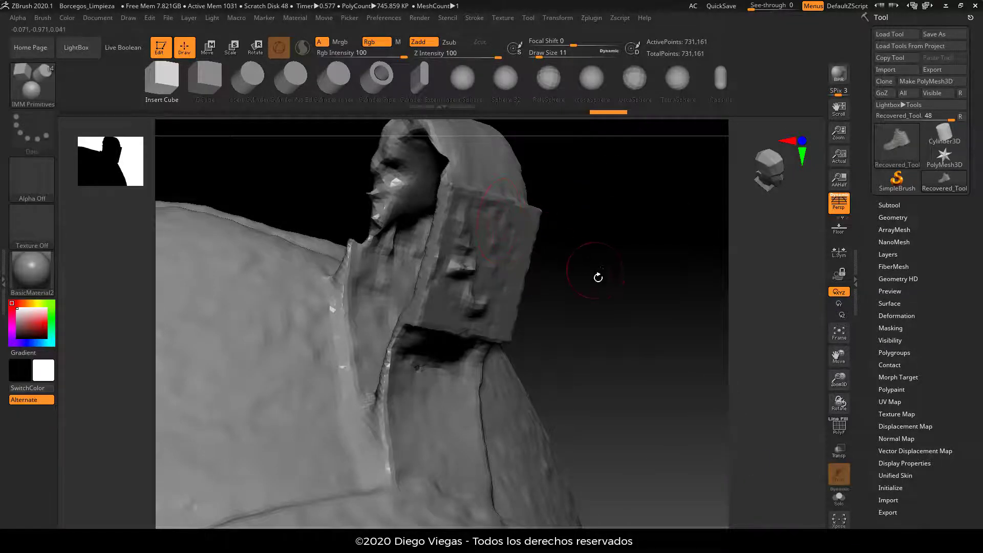
mouse_move(598, 277)
left_mouse_down()
mouse_move(648, 307)
mouse_move(596, 300)
mouse_move(587, 278)
mouse_move(604, 278)
mouse_move(545, 224)
left_mouse_up()
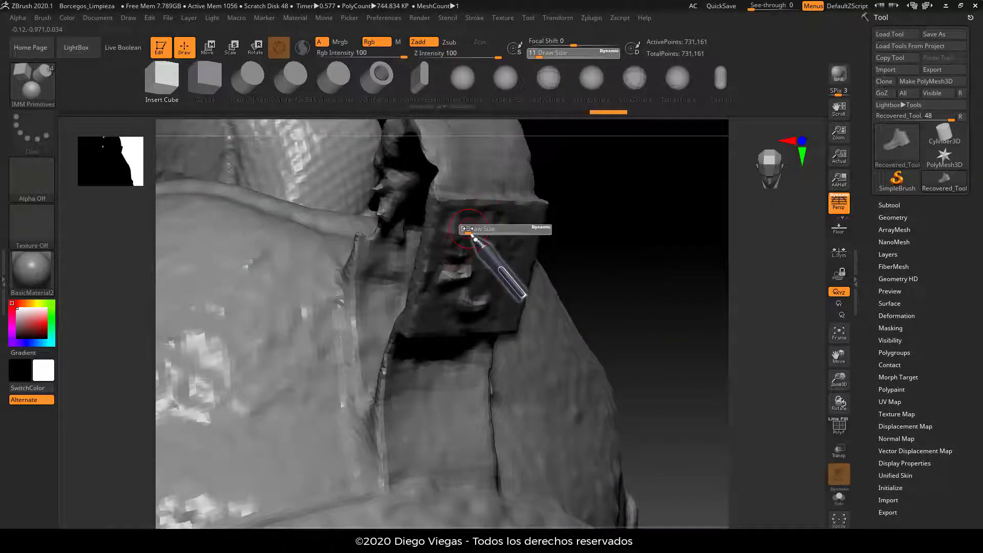
Smooth the inserted block into the boot's heel pull loop at draw size 8 and remesh the model.
mouse_move(482, 221)
left_mouse_down("shift")
mouse_move(443, 222)
mouse_move(511, 222)
left_mouse_up("shift")
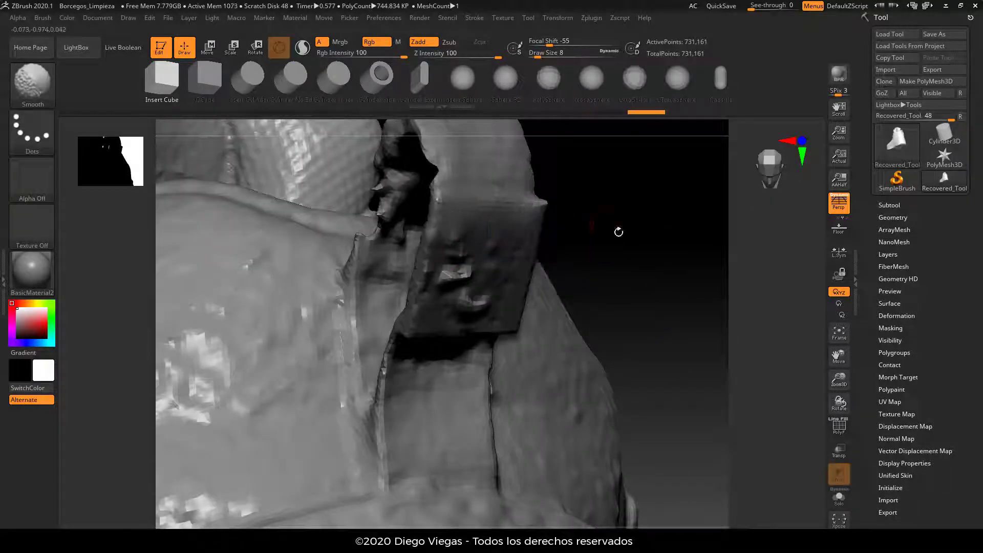
left_click_drag(616, 229, 578, 226)
mouse_move(563, 280)
left_mouse_down("shift")
mouse_move(573, 339)
mouse_move(487, 336)
left_mouse_up("shift")
left_click_drag(272, 256, 359, 256)
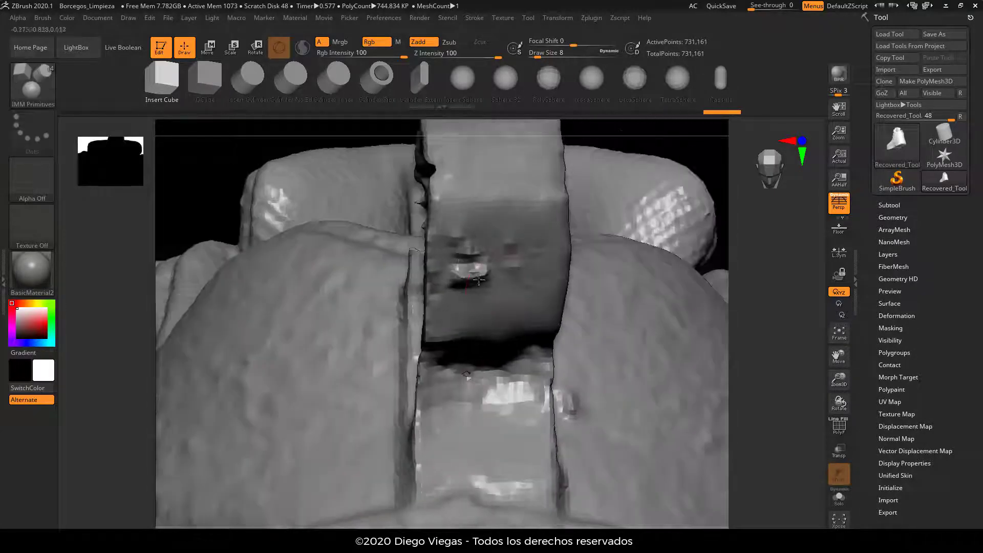
mouse_move(523, 300)
left_mouse_down("shift")
mouse_move(527, 275)
mouse_move(495, 238)
left_mouse_up("shift")
left_click_drag(208, 164, 373, 202)
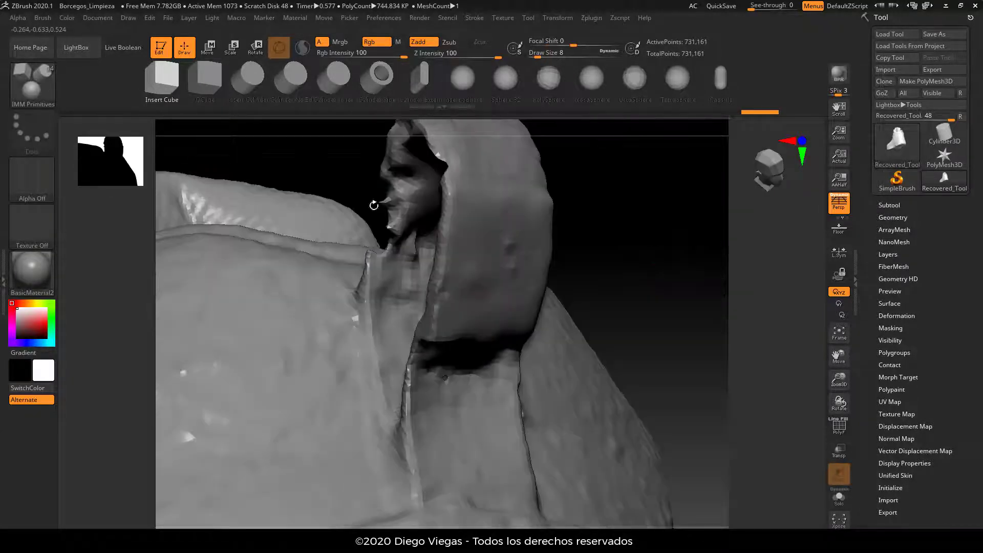
key("ctrl")
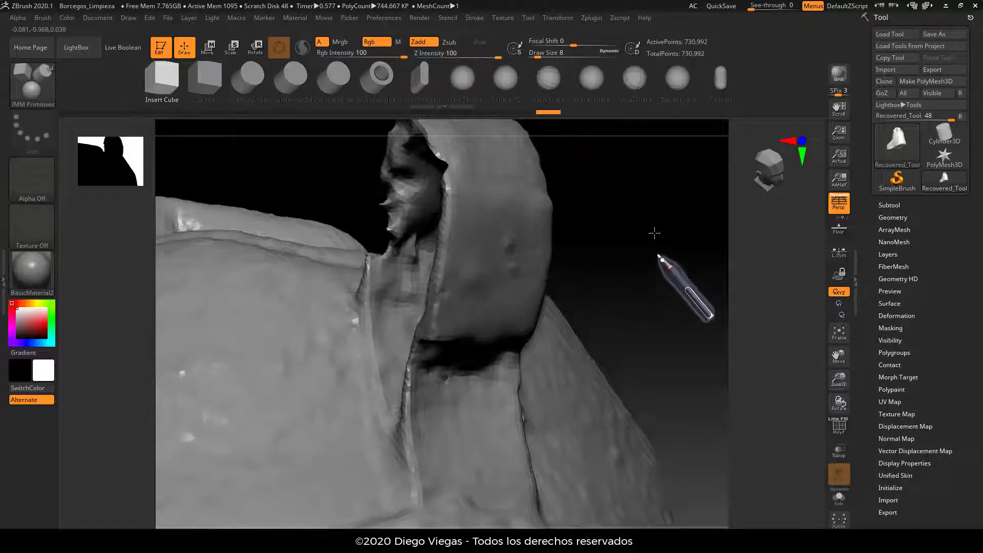
Smooth the dark crease where the pull loop meets the heel strap below it.
left_click_drag(654, 233, 464, 349)
key("shift")
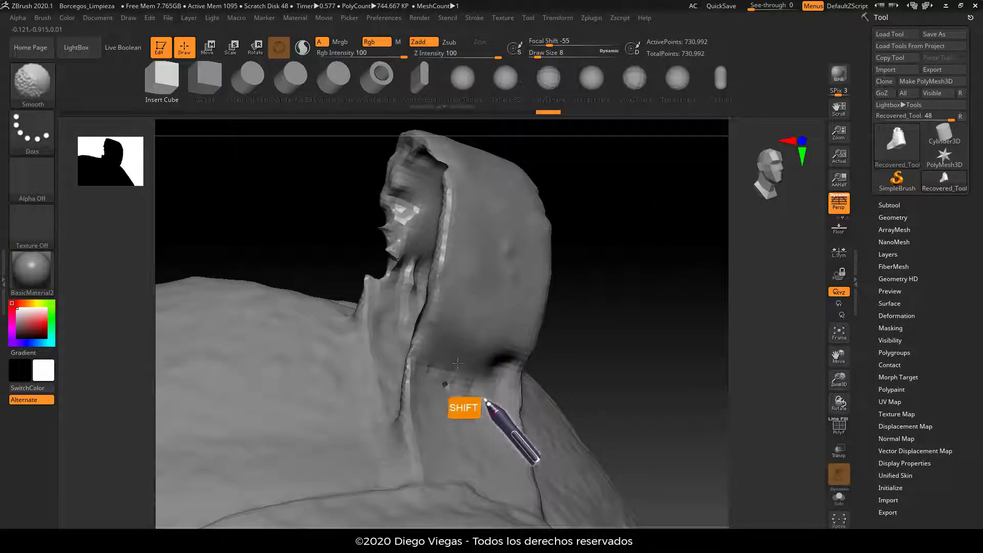
mouse_move(628, 337)
left_mouse_down()
mouse_move(596, 338)
mouse_move(645, 324)
mouse_move(630, 292)
mouse_move(492, 339)
left_mouse_up()
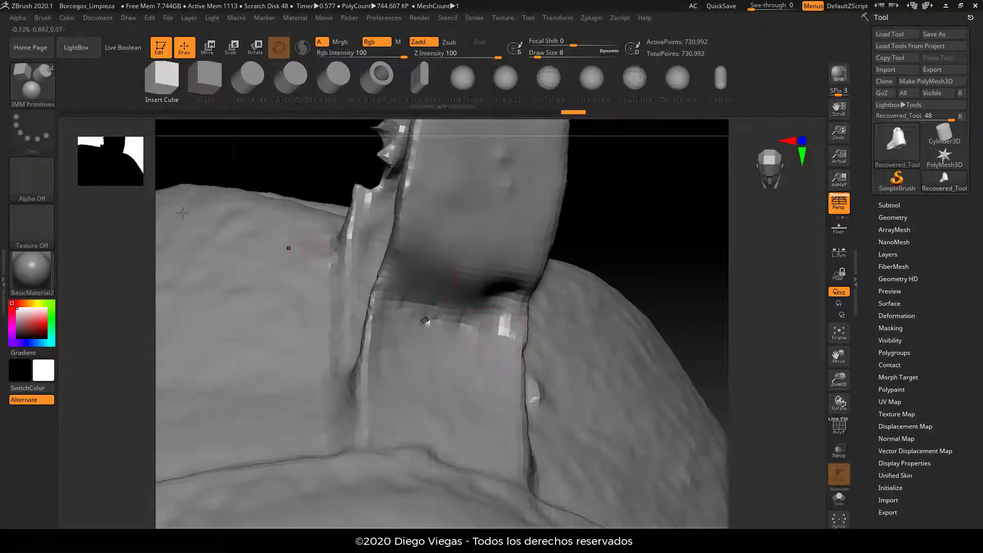
Fill the dent under the loop's lower end with the Inflat brush, remesh the model, and smooth the patch.
left_click(38, 88)
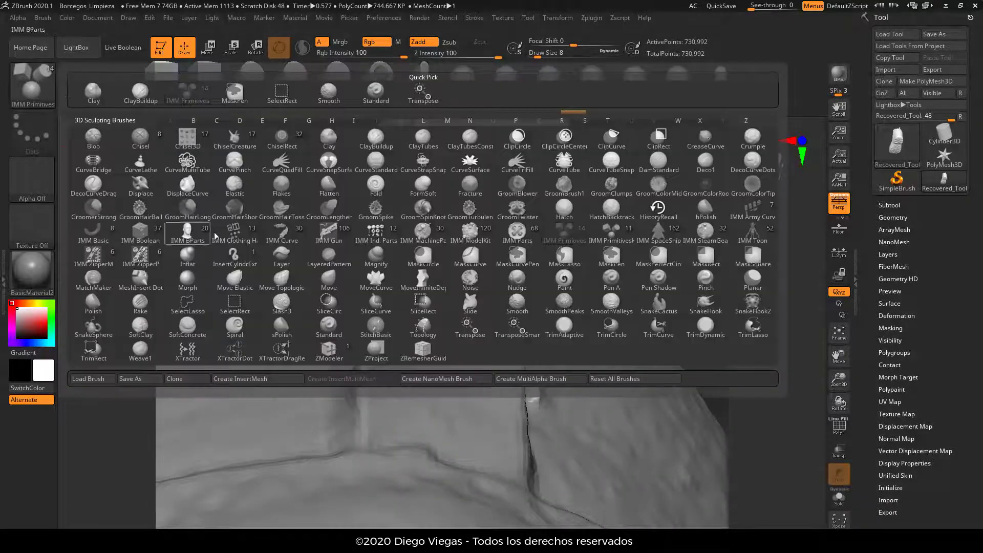
key("i")
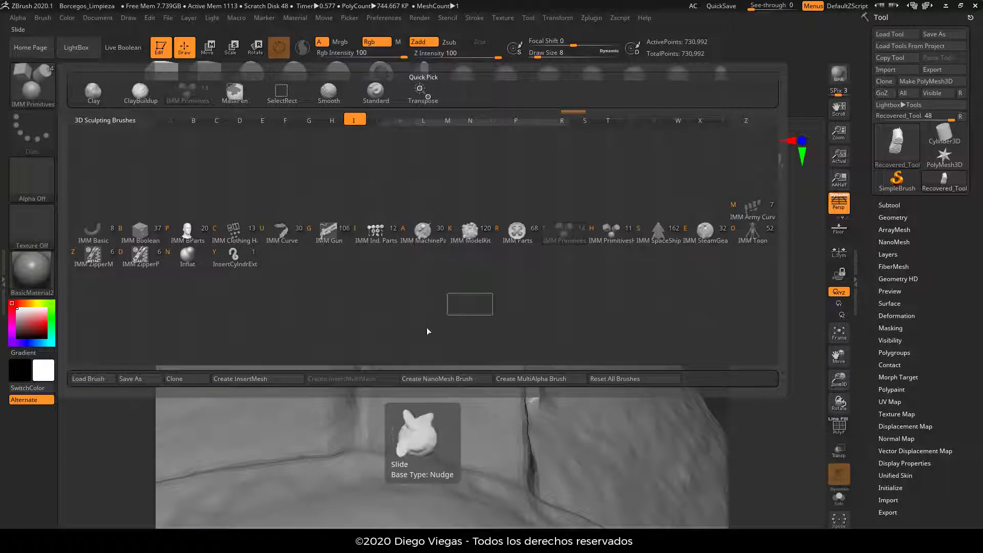
left_click(188, 254)
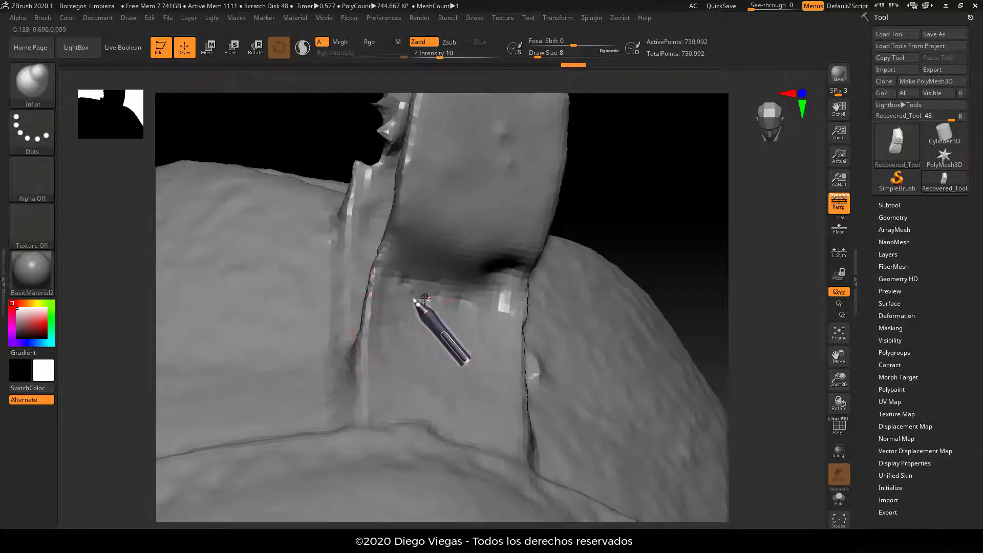
mouse_move(446, 292)
left_mouse_down()
mouse_move(499, 283)
mouse_move(461, 295)
mouse_move(395, 277)
left_mouse_up()
key("ctrl")
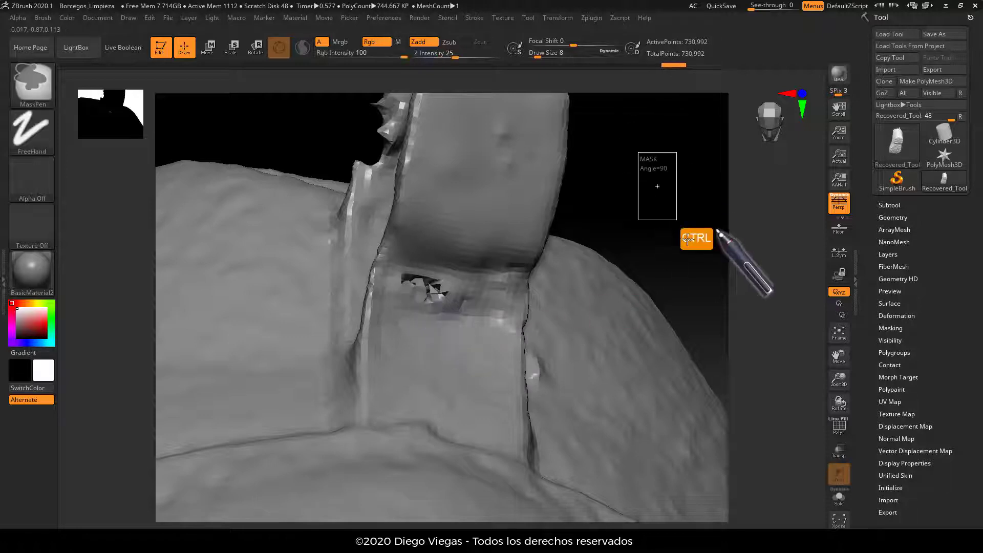
left_click_drag(436, 313, 404, 237, "shift")
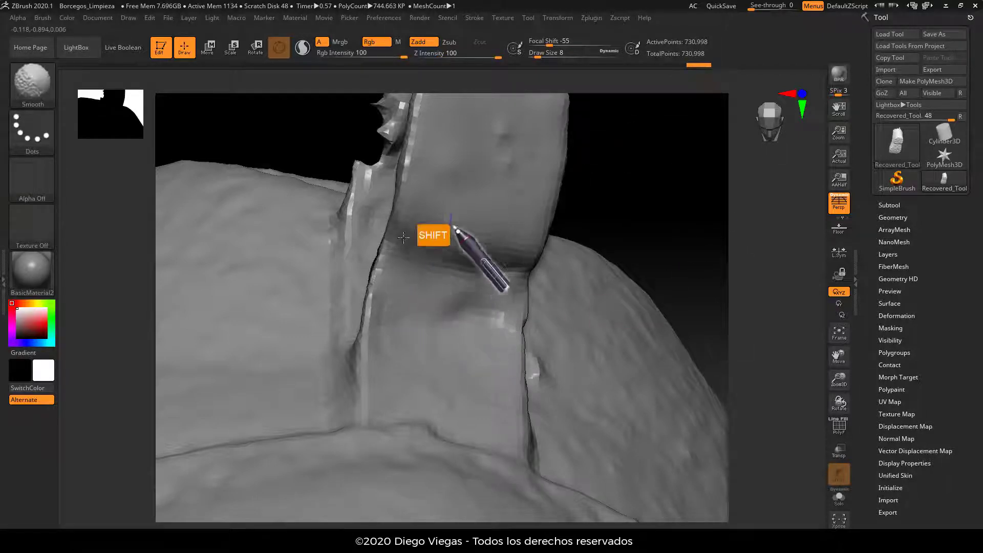
Thicken the thin upper side edge of the loop with the Inflat brush, remeshing and smoothing the repaired edge.
mouse_move(643, 214)
left_mouse_down("alt")
mouse_move(634, 165)
mouse_move(515, 153)
mouse_move(578, 126)
mouse_move(567, 217)
mouse_move(589, 185)
mouse_move(597, 220)
mouse_move(577, 227)
mouse_move(588, 202)
mouse_move(553, 228)
mouse_move(546, 268)
mouse_move(363, 267)
left_mouse_up("alt")
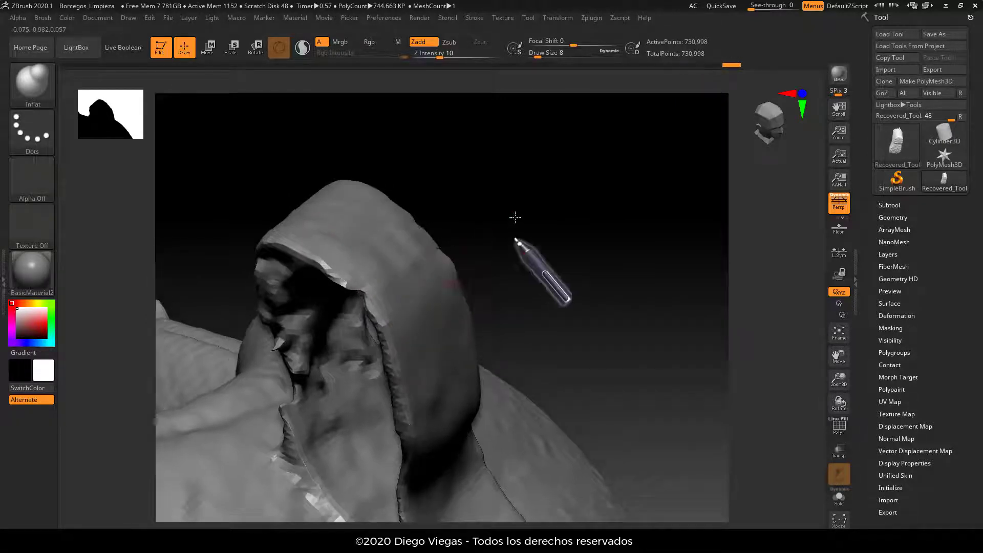
left_click_drag(514, 215, 382, 275)
left_click_drag(464, 229, 377, 277)
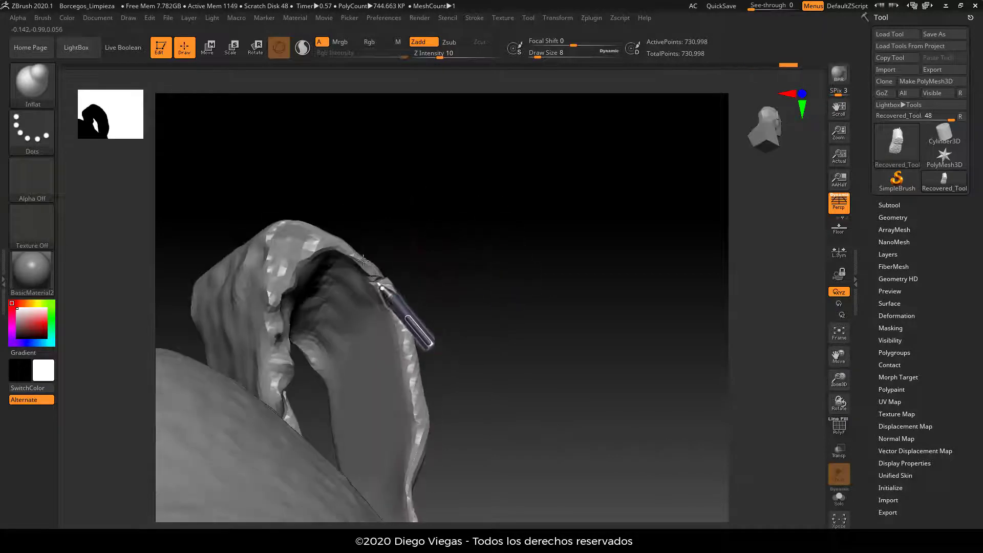
left_click_drag(446, 224, 498, 332, "ctrl")
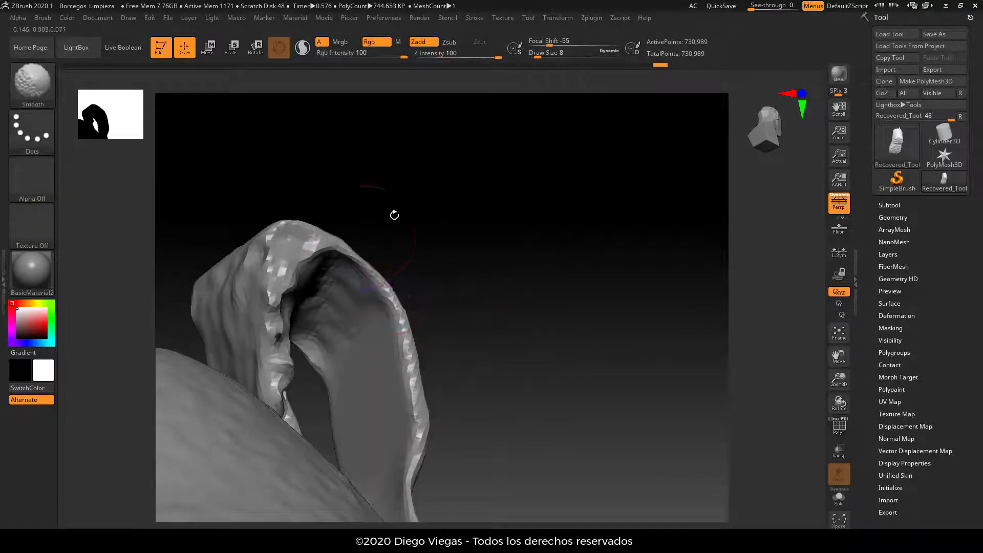
left_click_drag(395, 215, 359, 264)
Push back the inner wall near the top of the loop with the inverted Inflat brush and remesh.
mouse_move(347, 230)
left_mouse_down()
mouse_move(477, 277)
mouse_move(421, 298)
mouse_move(534, 215)
mouse_move(476, 210)
left_mouse_up()
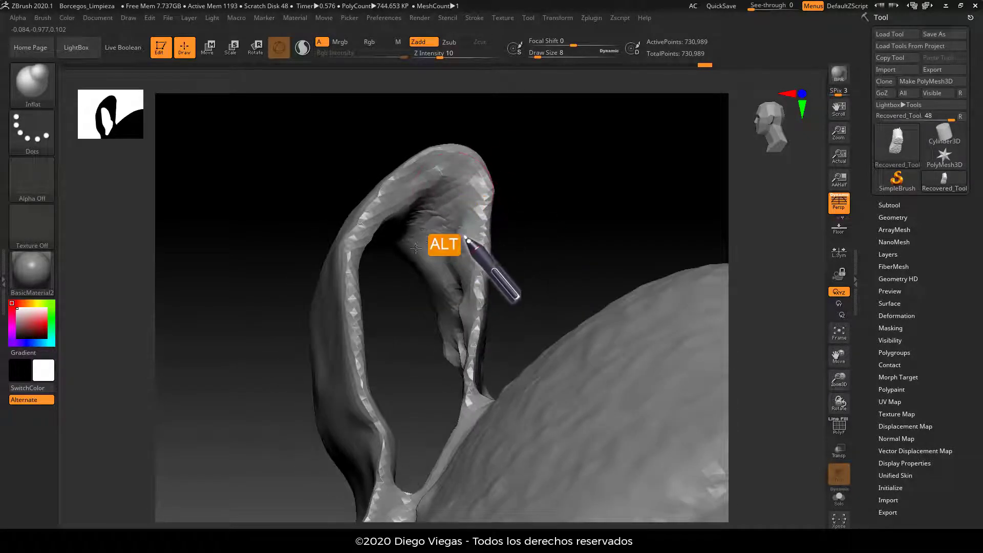
key("ctrl")
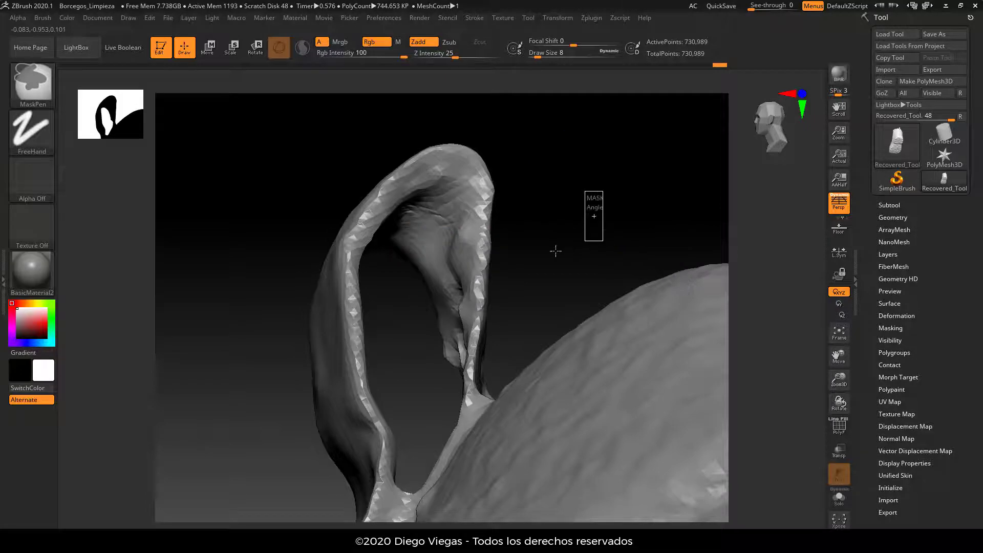
left_click_drag(551, 228, 465, 234)
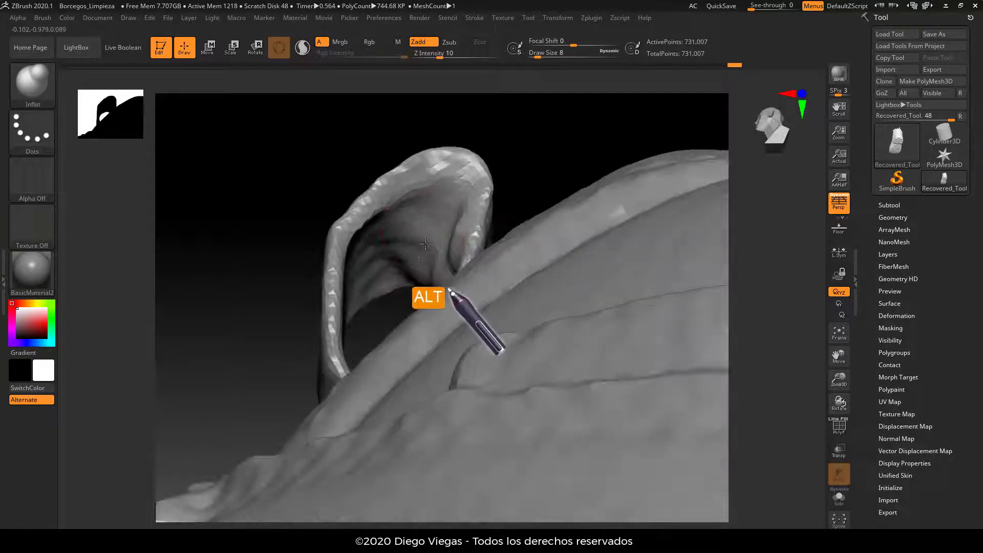
mouse_move(416, 253)
left_mouse_down()
mouse_move(597, 137)
mouse_move(666, 131)
left_mouse_up()
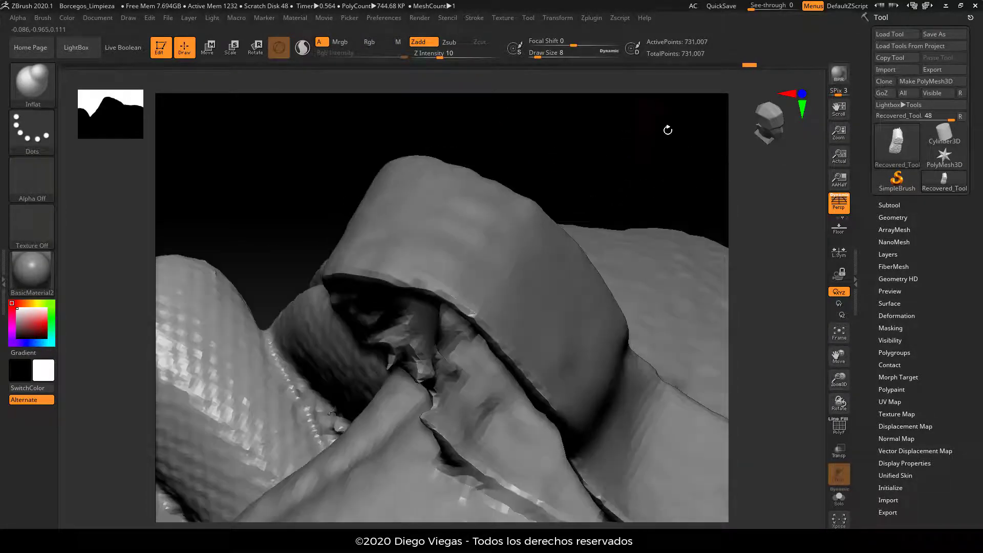
key("ctrl")
Deflate and smooth the lumpy inner face of the loop's ragged strip, remeshing the model between passes.
mouse_move(590, 148)
left_mouse_down()
mouse_move(632, 99)
mouse_move(639, 182)
mouse_move(626, 315)
mouse_move(634, 288)
mouse_move(440, 264)
left_mouse_up()
left_click_drag(608, 205, 391, 217)
key("alt")
key("ctrl")
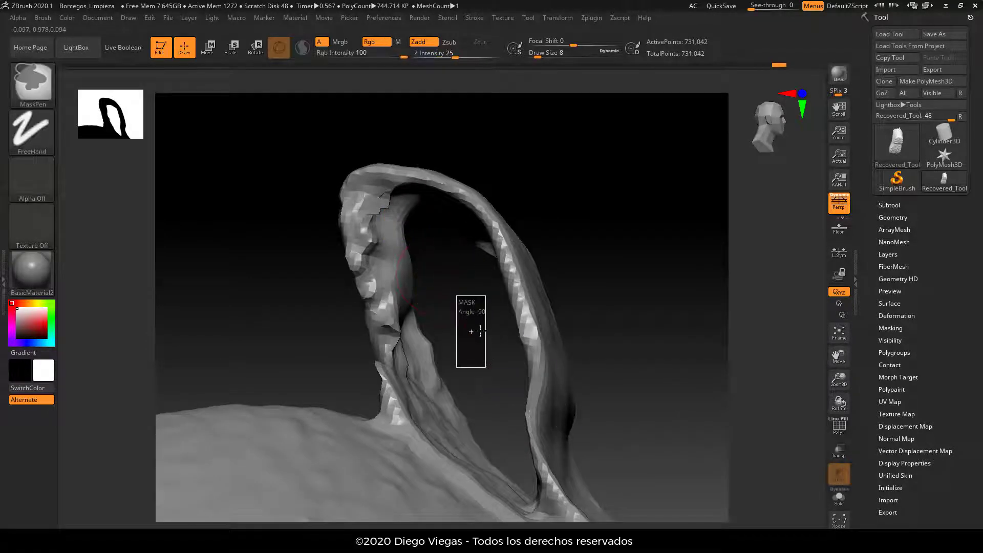
mouse_move(442, 270)
left_mouse_down()
mouse_move(400, 254)
mouse_move(414, 248)
mouse_move(405, 245)
left_mouse_up()
key("alt")
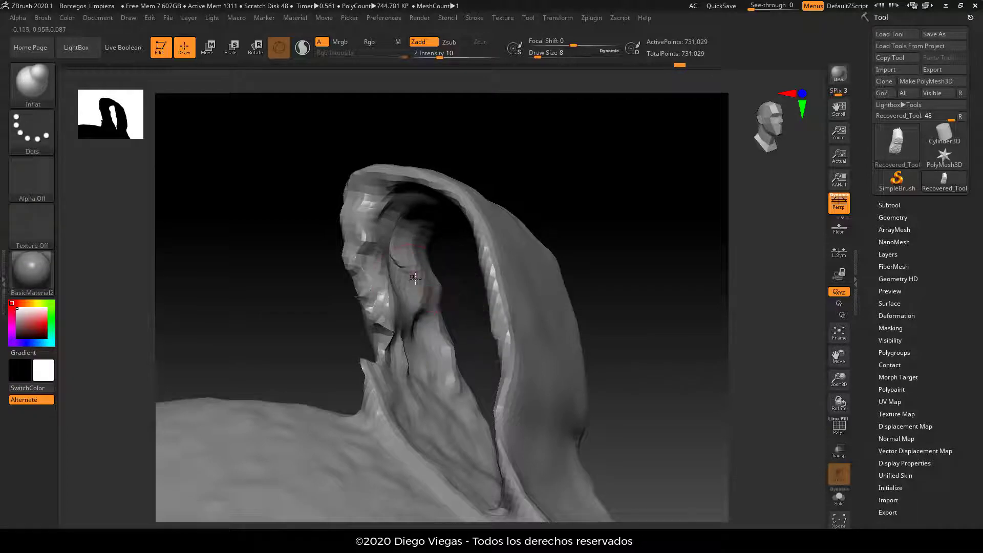
key("shift")
key("ctrl")
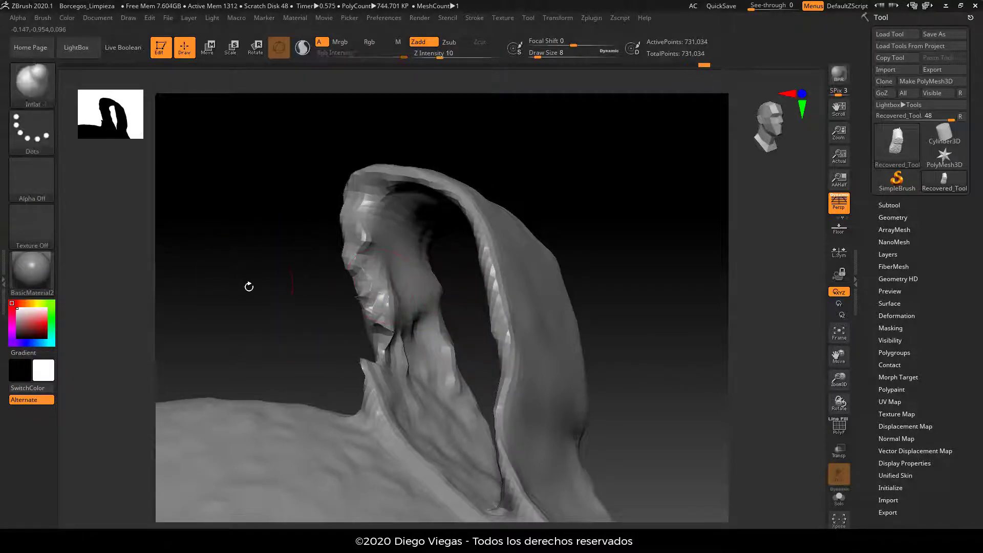
Pull the jagged side edge of the loop's ragged strip into line using the Move brush at draw size 4.
left_click_drag(250, 285, 345, 277)
left_click_drag(115, 123, 111, 139)
left_click(55, 93)
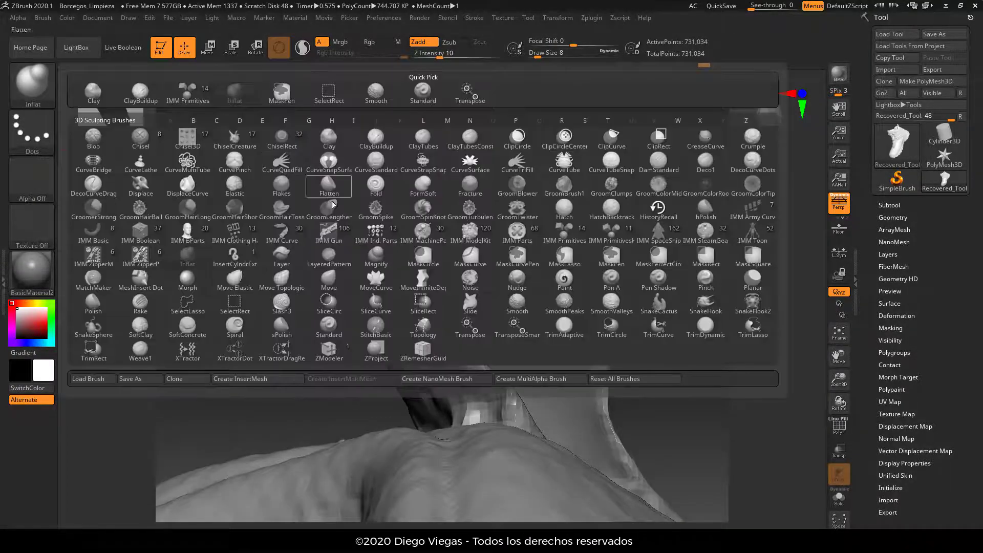
key("m")
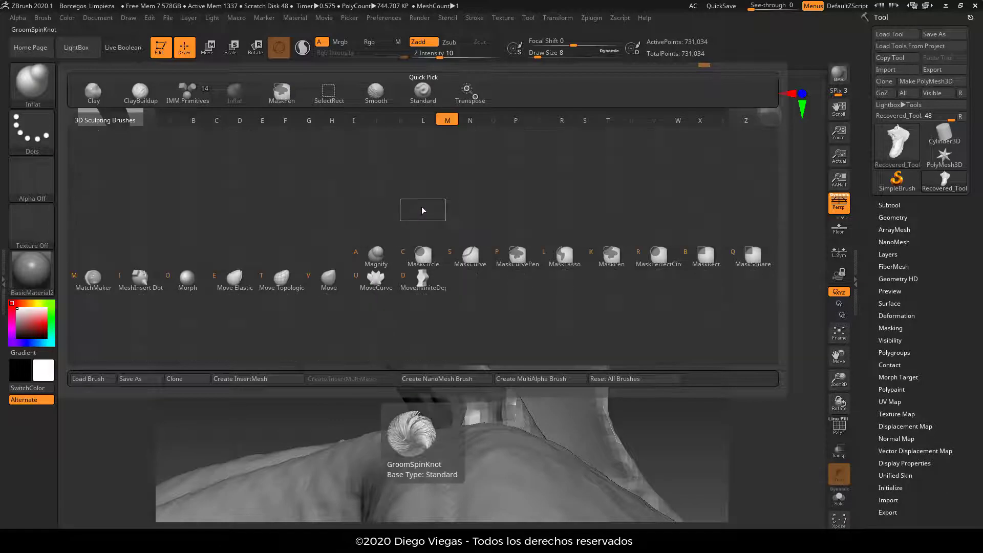
left_click(331, 282)
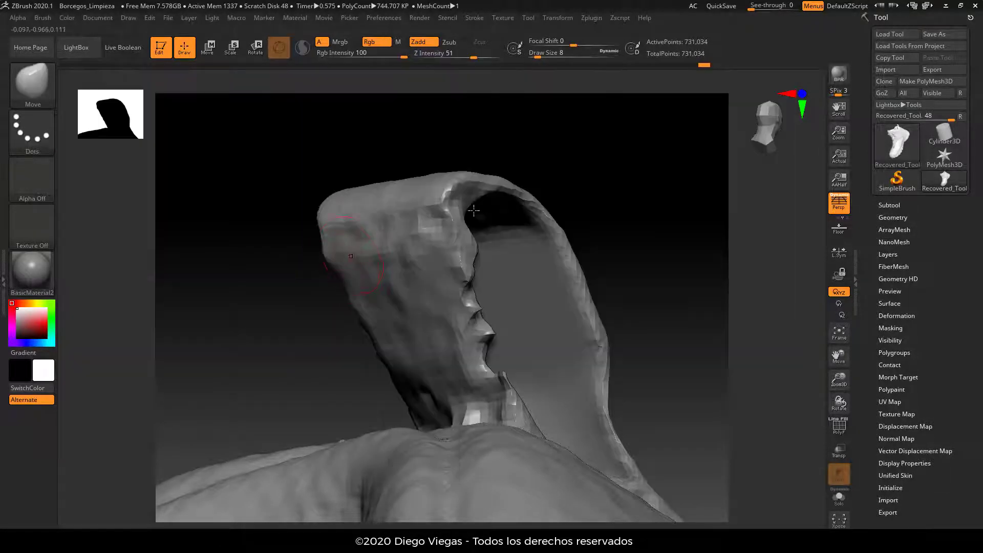
mouse_move(604, 215)
left_mouse_down()
mouse_move(653, 205)
mouse_move(628, 172)
mouse_move(546, 339)
left_mouse_up()
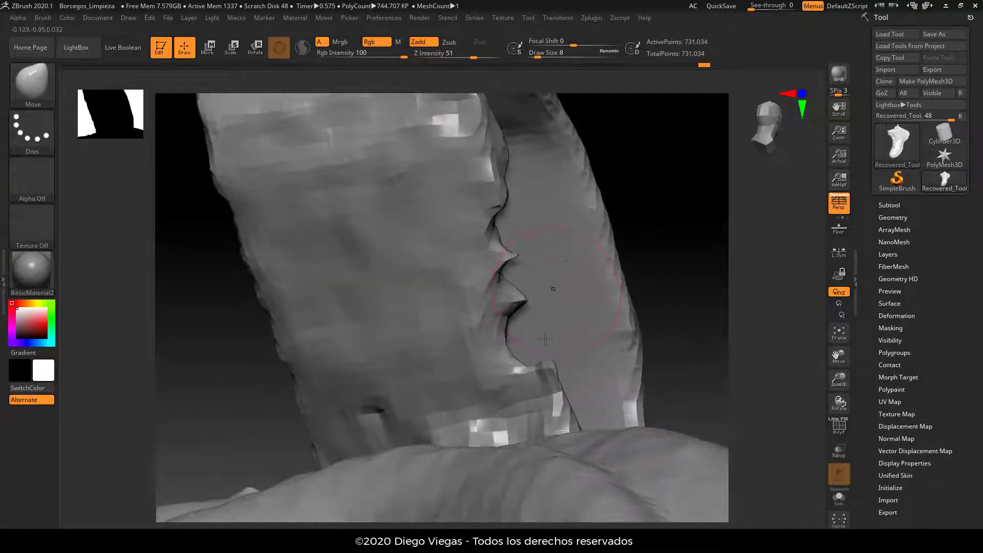
key("[")
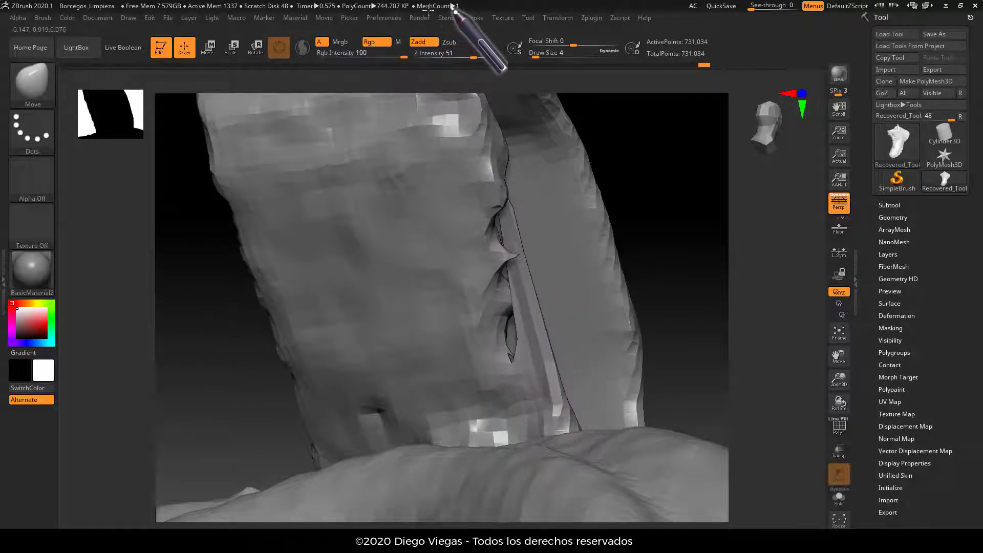
Close the gaps along the strip's reshaped side edge with the Inflat brush at draw size 4.
left_click_drag(511, 96, 545, 219)
left_click(51, 102)
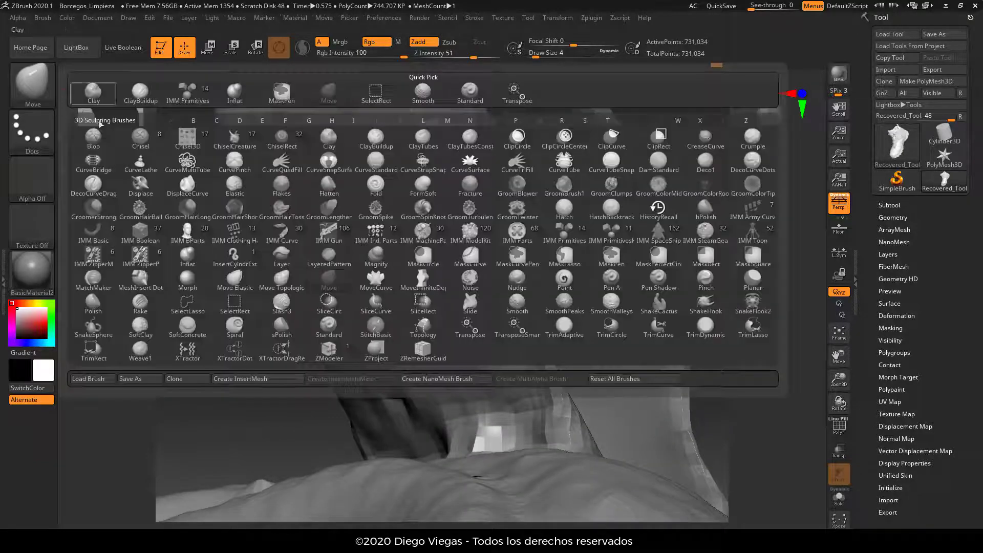
left_click(235, 92)
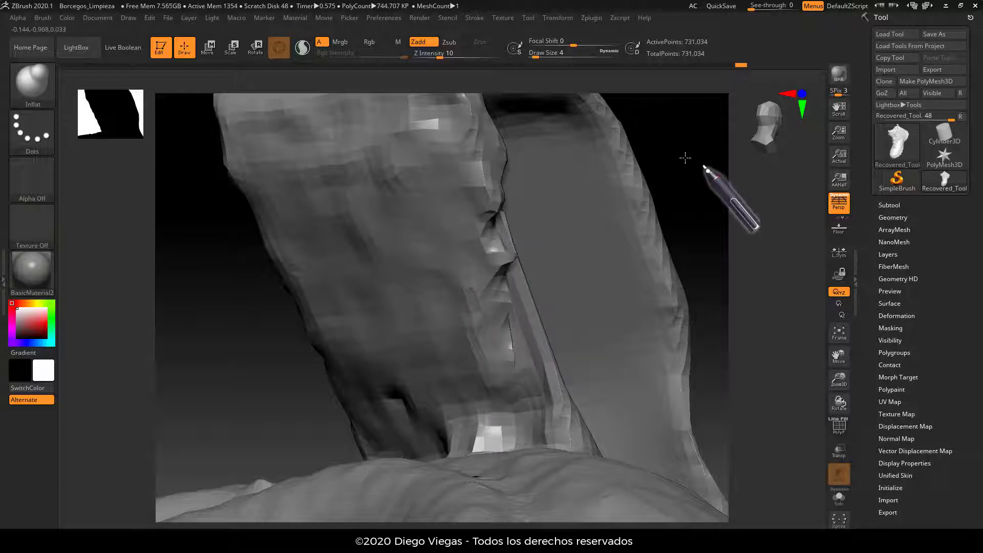
left_click_drag(685, 158, 487, 272)
left_click_drag(517, 310, 539, 318)
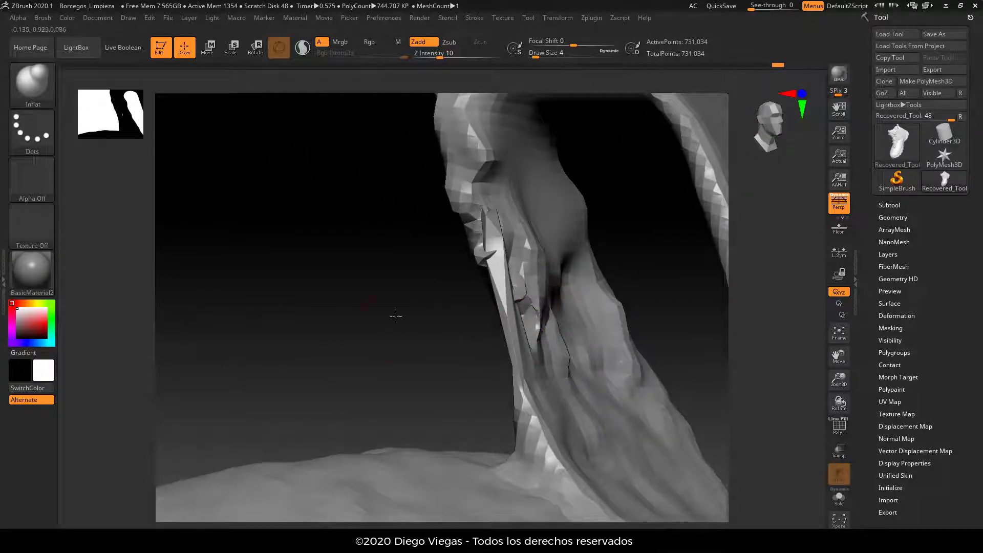
left_click_drag(396, 316, 539, 323)
Remesh the filled strip and smooth its inner surface and side edge.
mouse_move(695, 190)
left_mouse_down()
mouse_move(656, 220)
mouse_move(639, 213)
left_mouse_up()
key("ctrl")
mouse_move(626, 164)
left_mouse_down("ctrl")
mouse_move(683, 255)
mouse_move(611, 308)
mouse_move(525, 304)
left_mouse_up("ctrl")
key("shift")
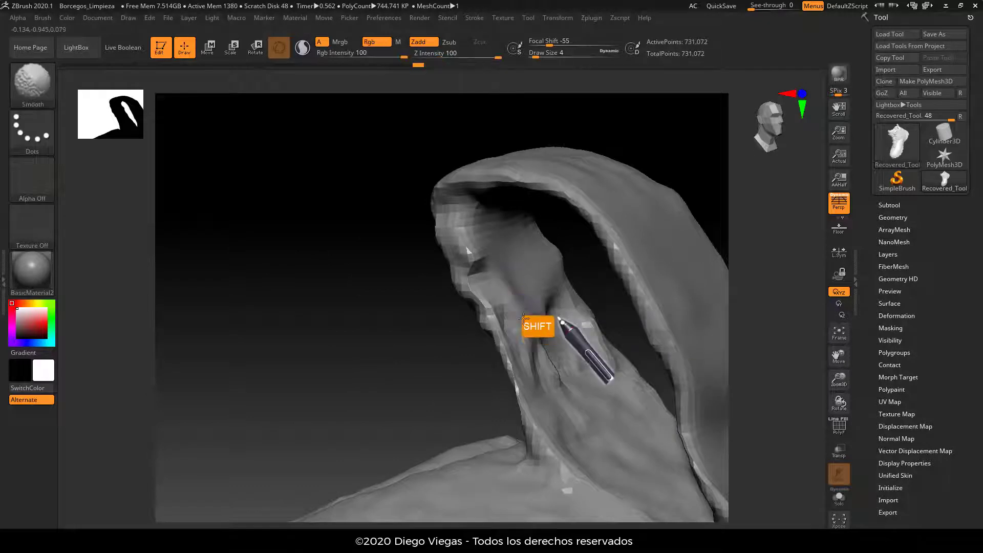
mouse_move(484, 259)
left_mouse_down("shift")
mouse_move(493, 267)
mouse_move(505, 241)
mouse_move(548, 346)
mouse_move(546, 264)
left_mouse_up("shift")
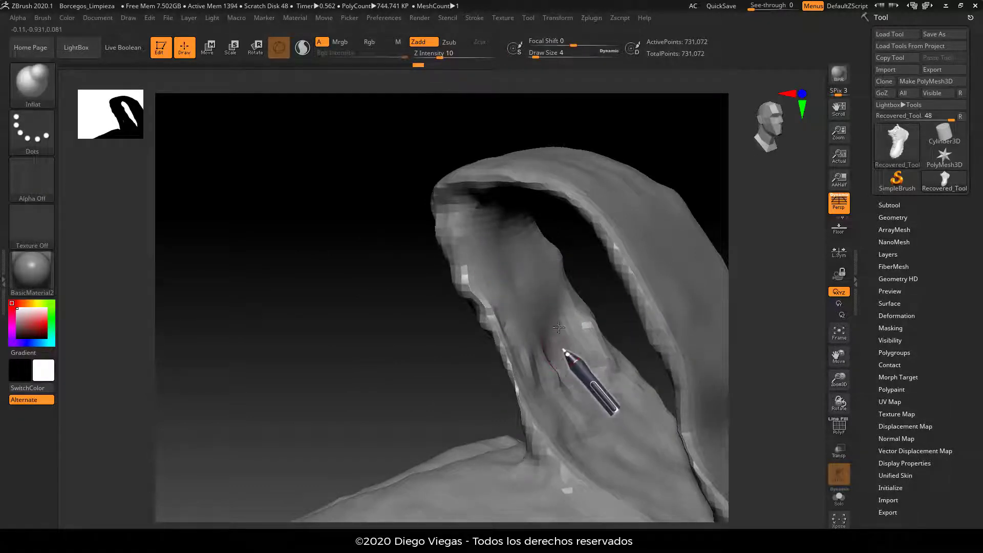
key("ctrl")
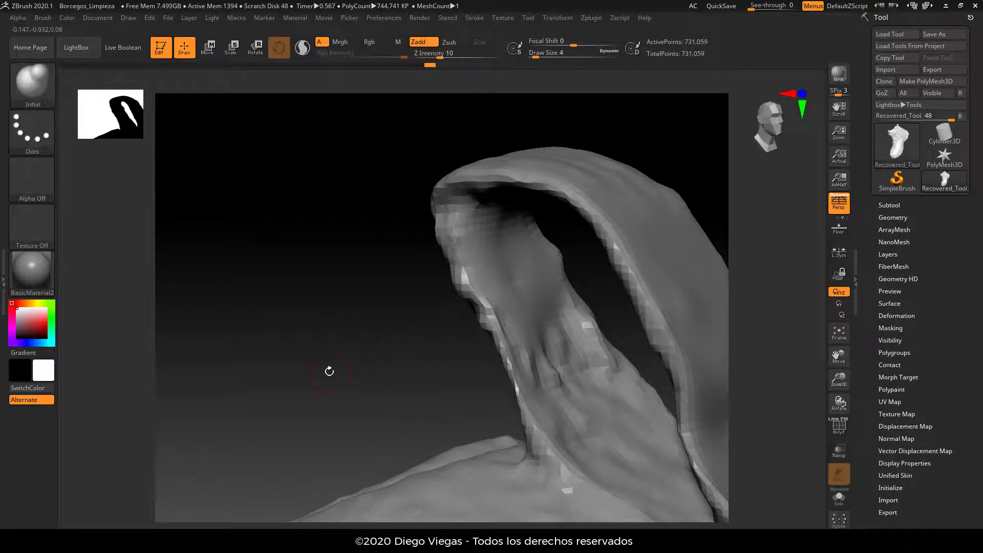
Even out the remaining notches on the strip's outer side edge with the Inflat brush and remesh the model.
mouse_move(329, 371)
left_mouse_down()
mouse_move(312, 334)
mouse_move(409, 278)
left_mouse_up()
left_click_drag(635, 175, 574, 161, "alt")
left_click_drag(584, 209, 538, 217)
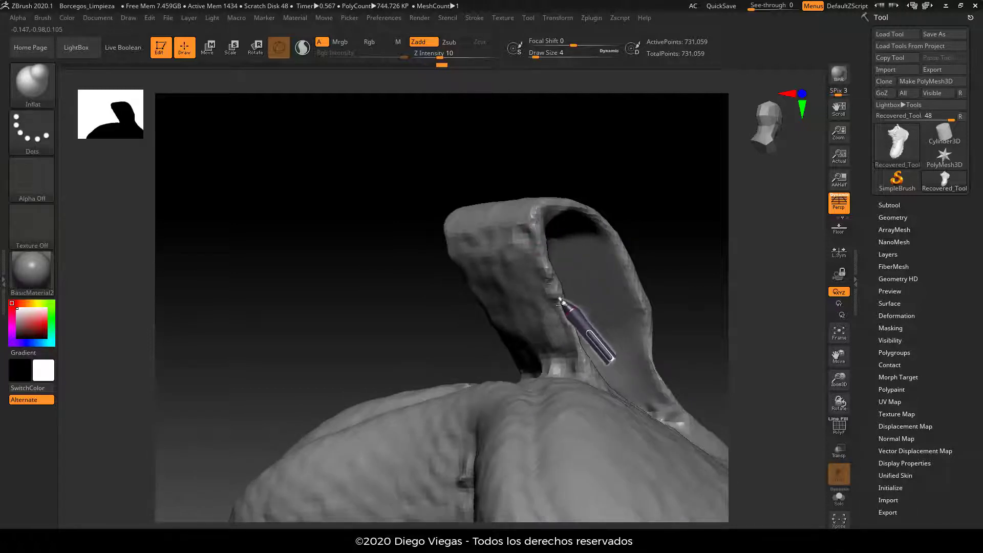
left_click_drag(346, 261, 365, 325, "ctrl")
Fill the crease near the strip's base on the loop's opposite side, remesh, and smooth the area.
left_click_drag(325, 282, 415, 283)
left_click_drag(453, 342, 505, 307)
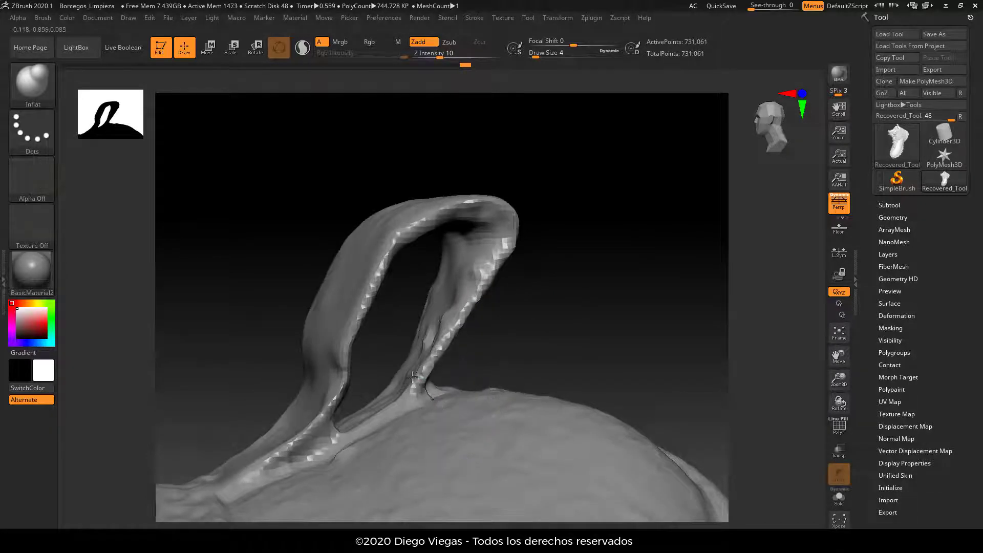
left_click_drag(621, 248, 581, 201, "ctrl")
left_click_drag(482, 302, 415, 322, "shift")
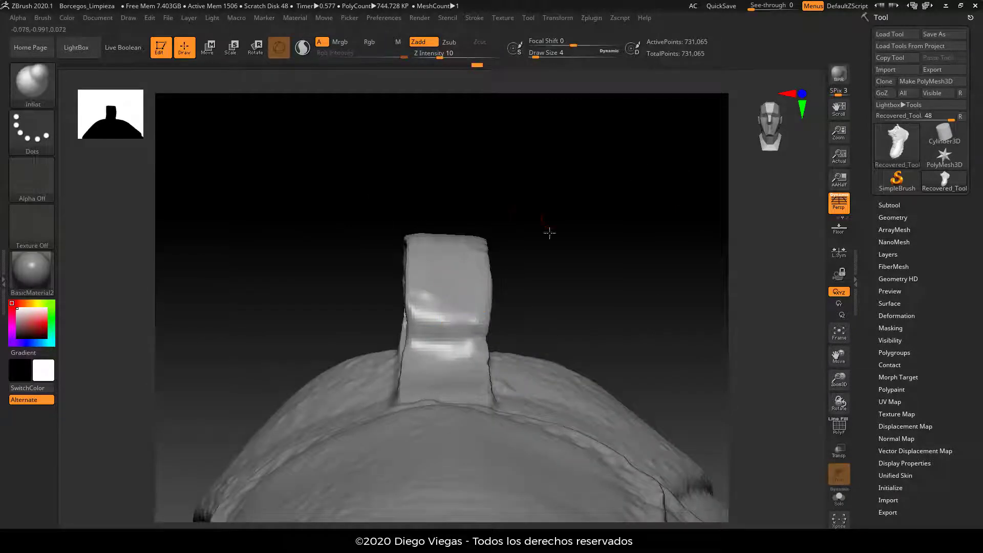
Smooth the ridges left on the heel loop strip's surface and check its shape from the side.
left_click_drag(549, 233, 429, 290, "shift")
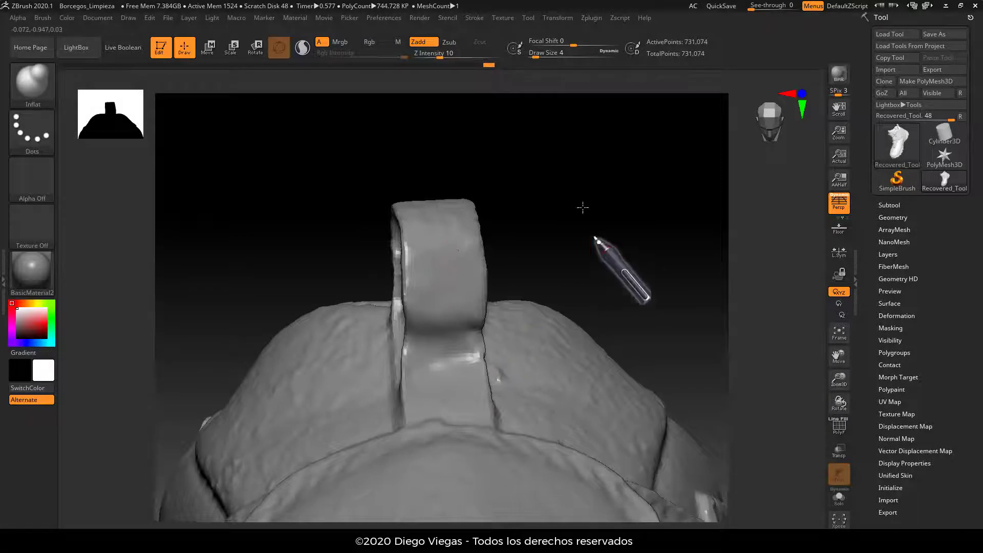
left_click_drag(582, 208, 546, 250)
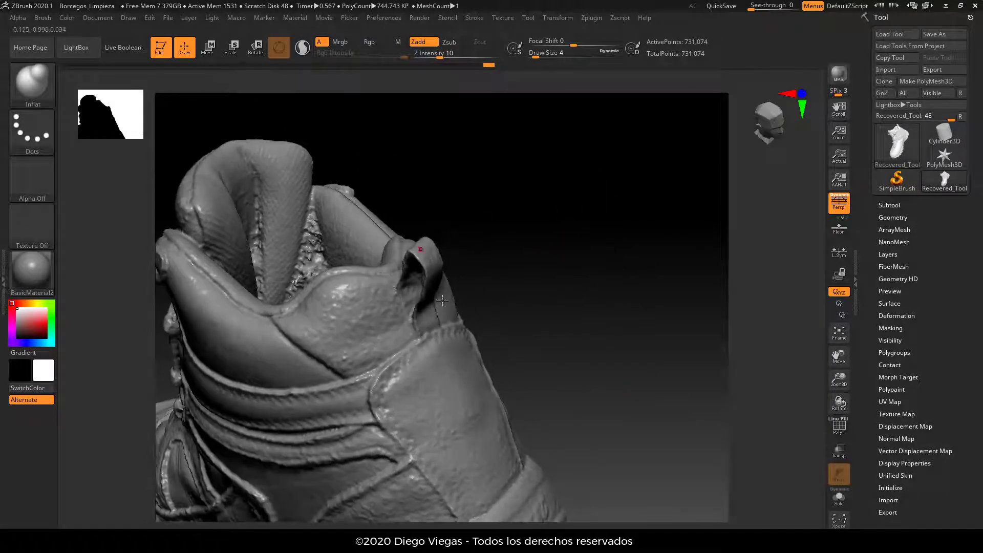
left_click_drag(528, 303, 693, 302)
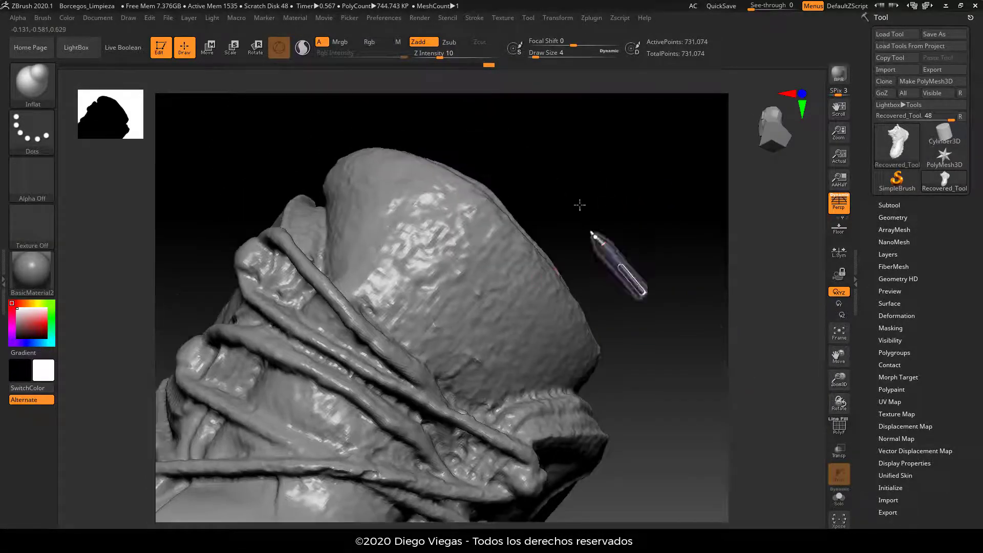
Fill the damaged spot where the laces cross below the tongue using the Inflat brush at draw size 7.
left_click_drag(580, 205, 574, 225)
left_click_drag(675, 150, 616, 204, "alt")
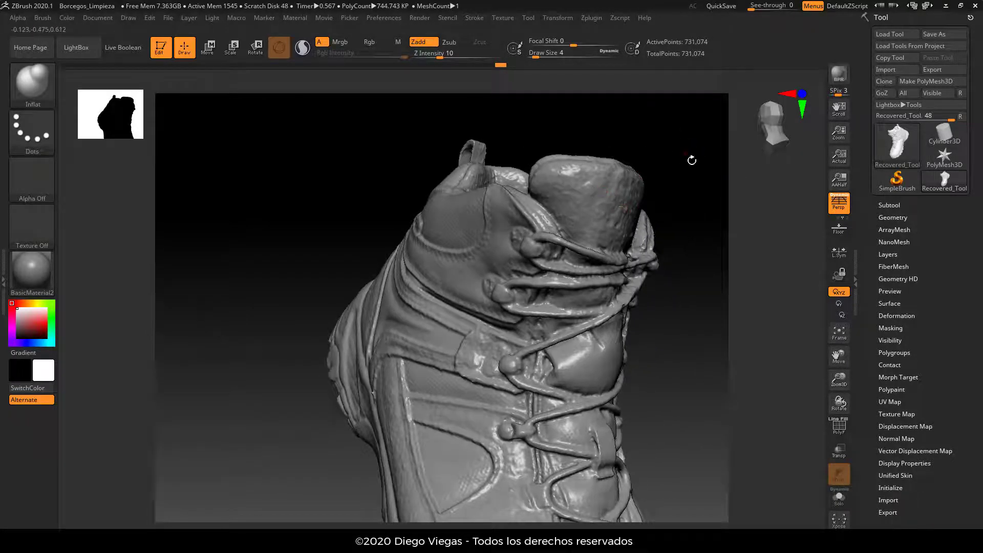
left_click_drag(692, 160, 333, 316)
left_click_drag(684, 263, 527, 352, "alt")
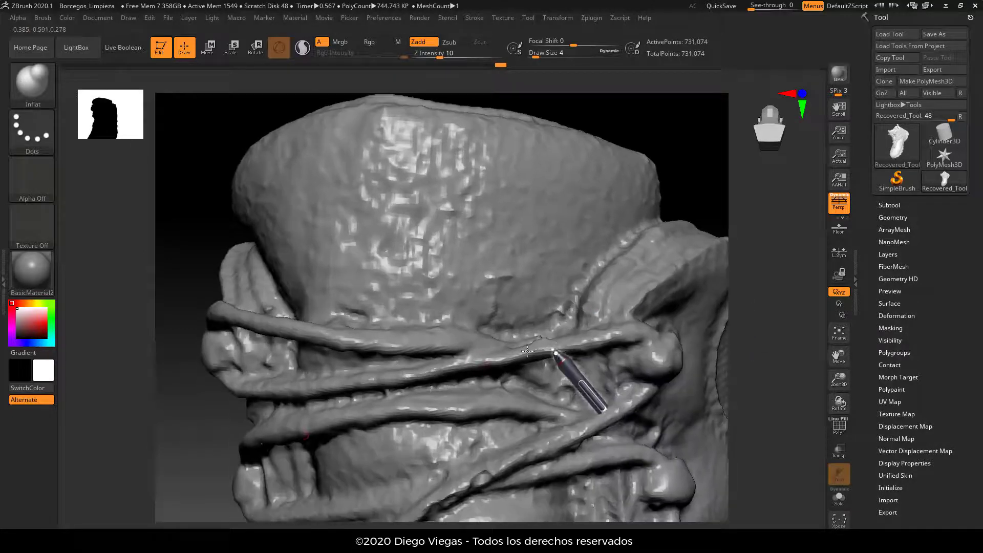
left_click_drag(189, 470, 220, 358, "alt")
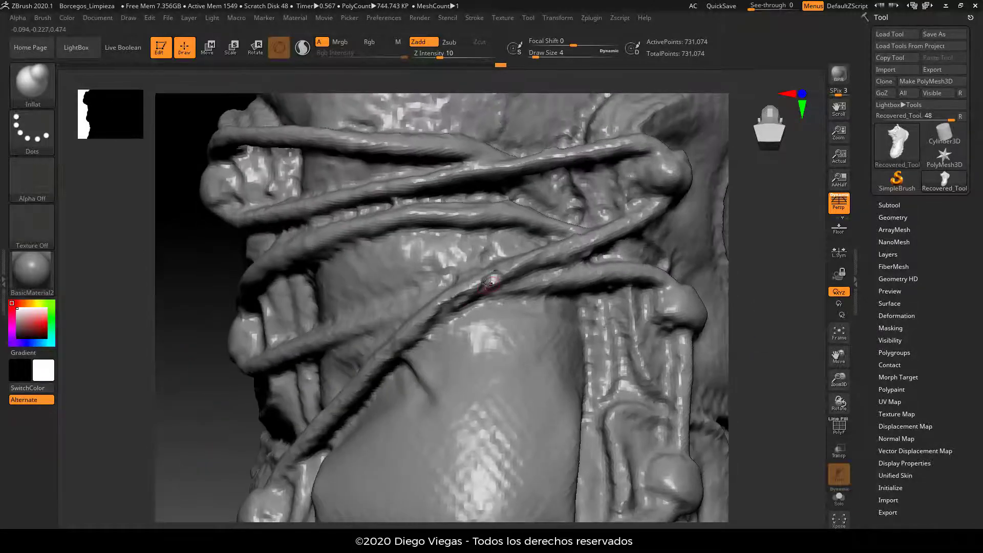
key("s")
left_click_drag(486, 286, 489, 285)
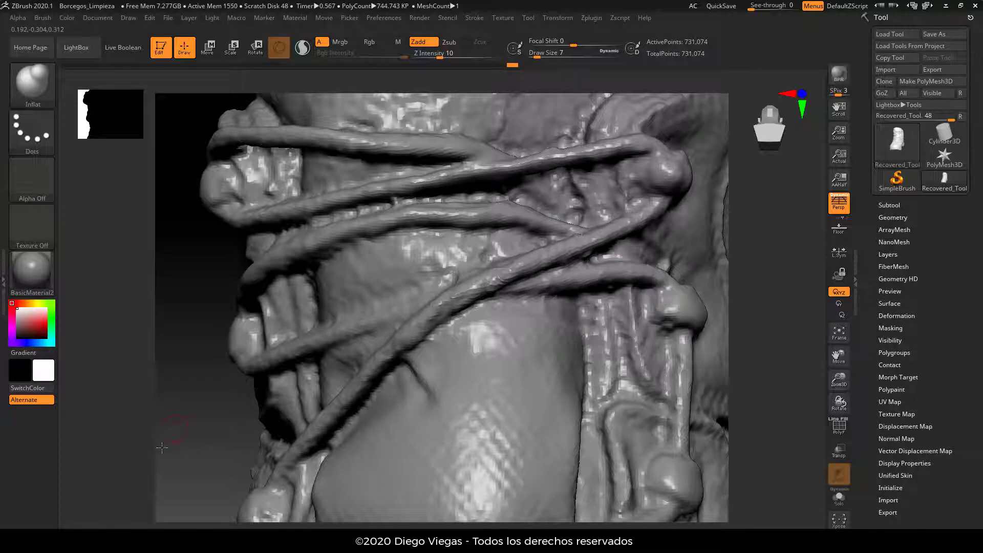
Thicken the remaining thin parts of the crossing laces from both sides and remesh the model.
left_click_drag(162, 448, 205, 421)
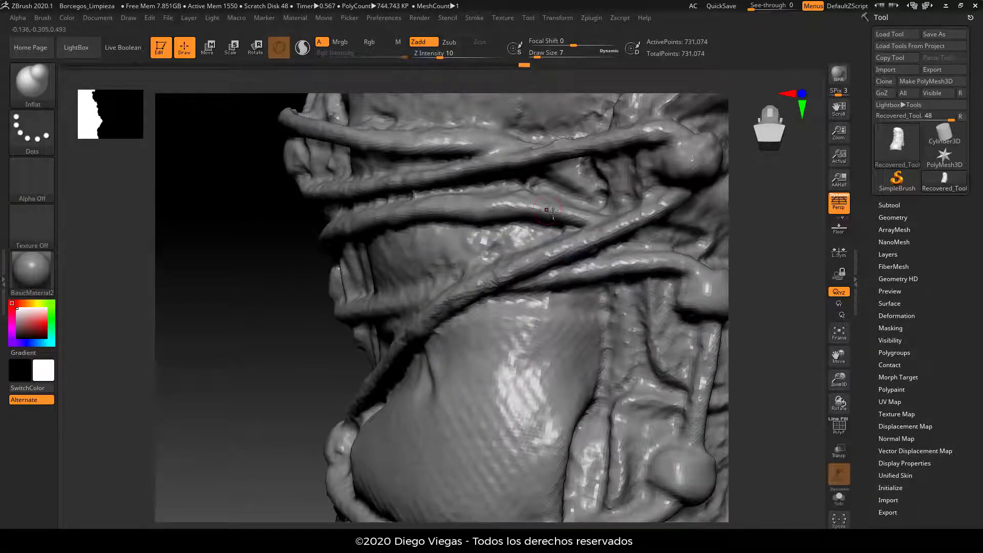
left_click_drag(235, 406, 480, 360)
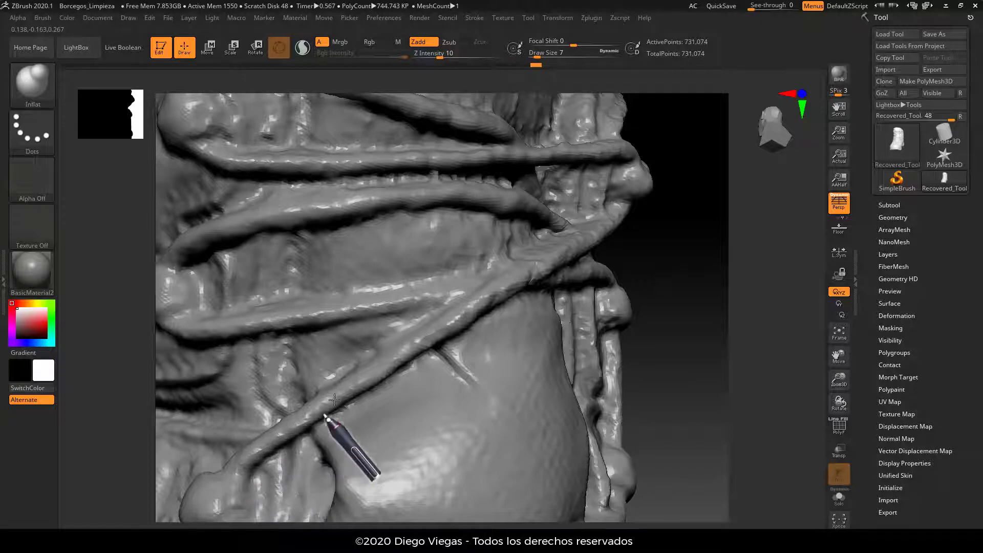
left_click_drag(707, 233, 589, 251)
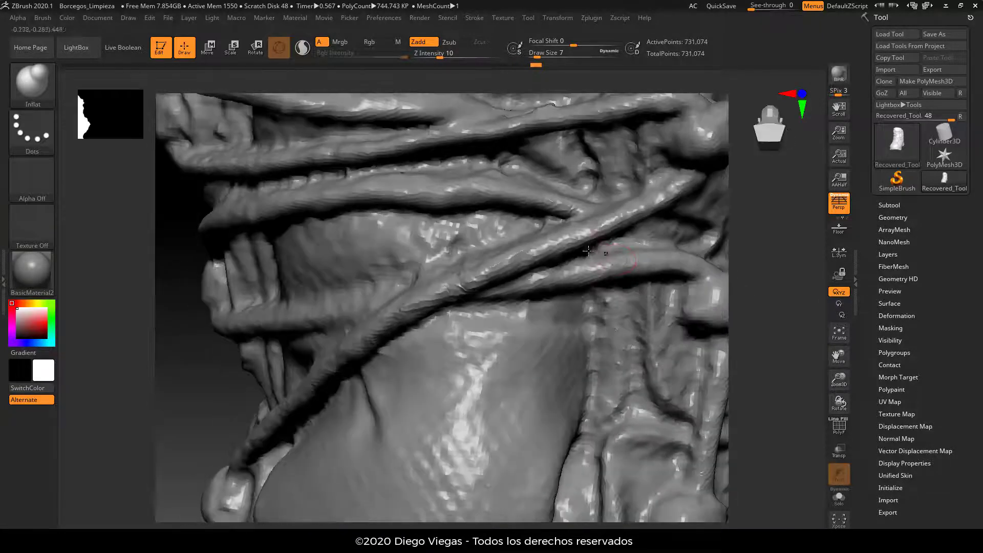
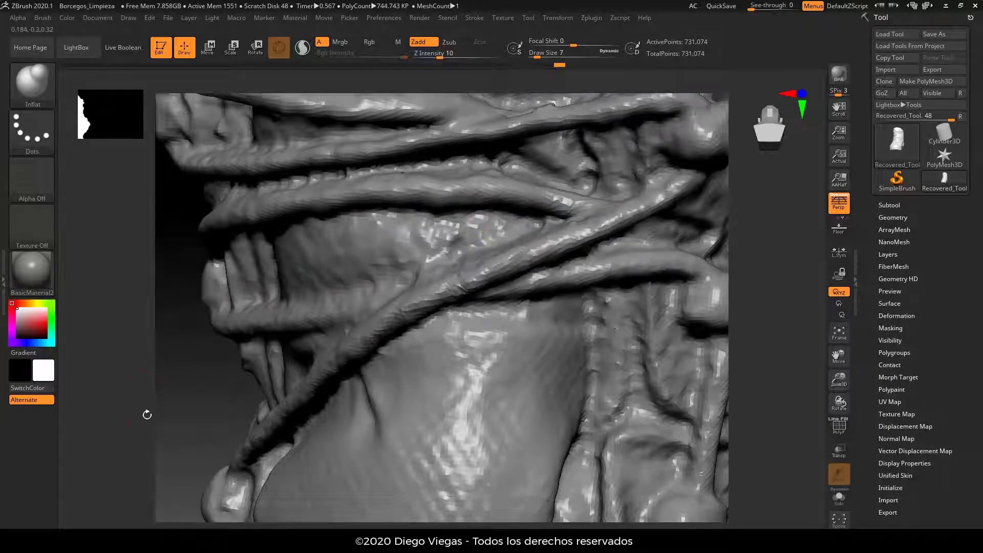
left_click_drag(147, 414, 259, 239, "alt")
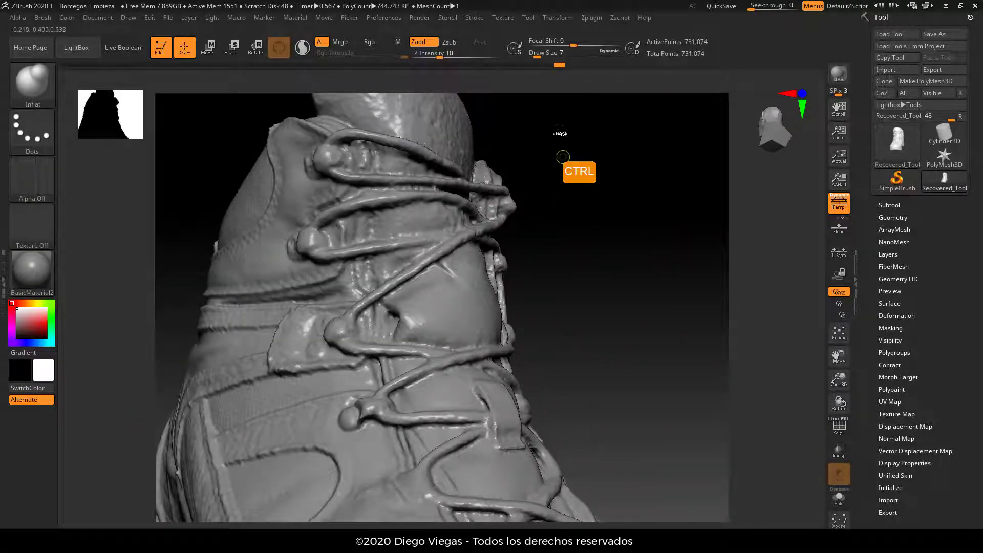
left_click_drag(578, 170, 648, 378, "ctrl")
left_click_drag(619, 420, 619, 420, "ctrl")
Flatten the horizontal crease along the toe cap's side with the hPolish brush, raising the draw size to 14.
mouse_move(635, 378)
left_mouse_down()
mouse_move(621, 340)
mouse_move(594, 357)
mouse_move(634, 382)
mouse_move(586, 270)
mouse_move(572, 275)
mouse_move(575, 285)
mouse_move(586, 239)
mouse_move(602, 281)
mouse_move(650, 334)
mouse_move(694, 336)
left_mouse_up()
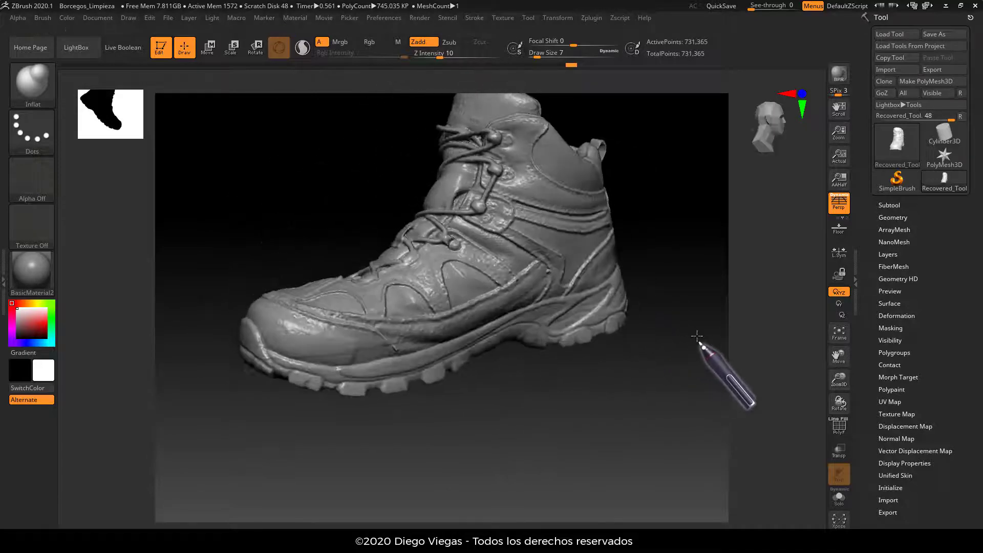
left_click_drag(621, 398, 405, 344)
left_click_drag(445, 413, 486, 476, "alt")
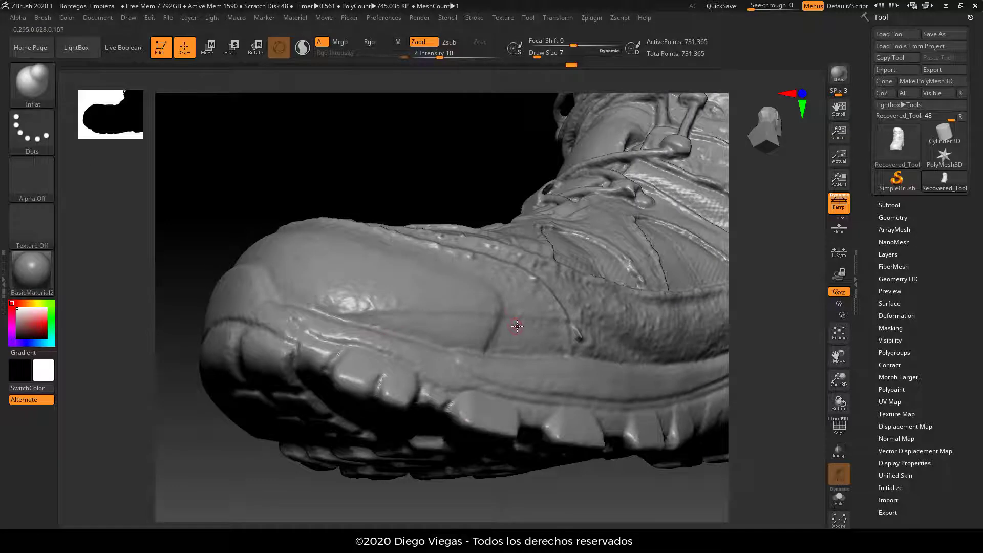
mouse_move(416, 168)
left_mouse_down()
mouse_move(471, 213)
mouse_move(391, 208)
mouse_move(331, 323)
left_mouse_up()
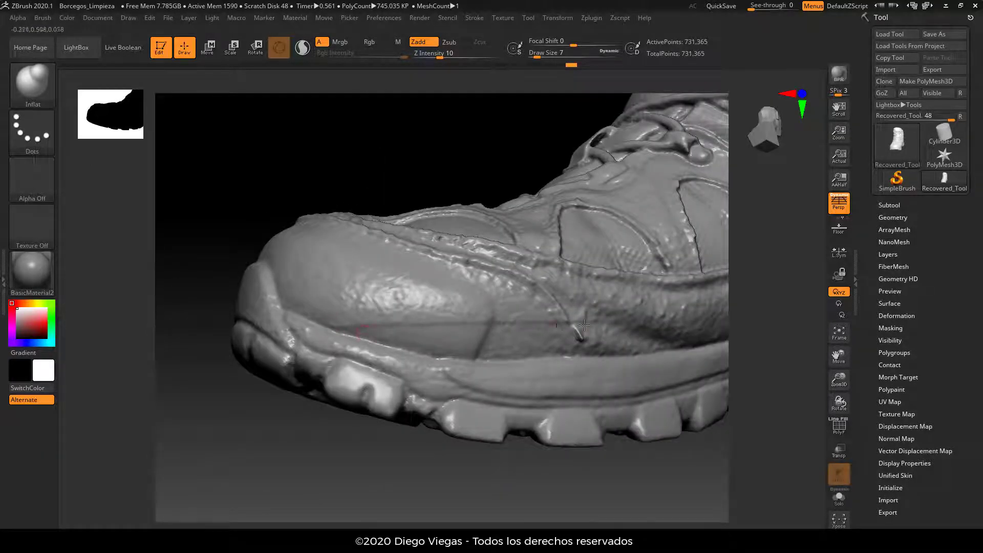
left_click_drag(369, 474, 328, 461)
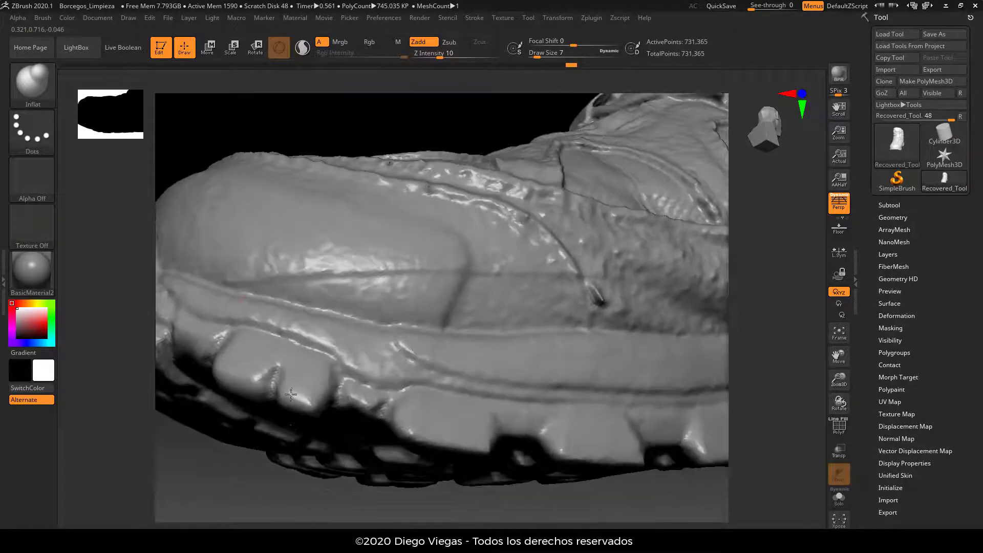
left_click(50, 85)
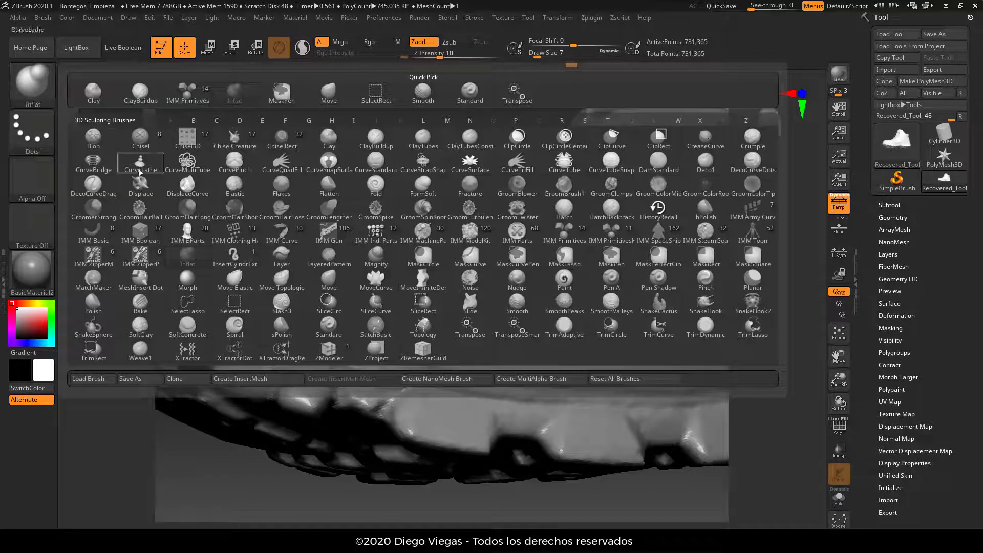
key("h")
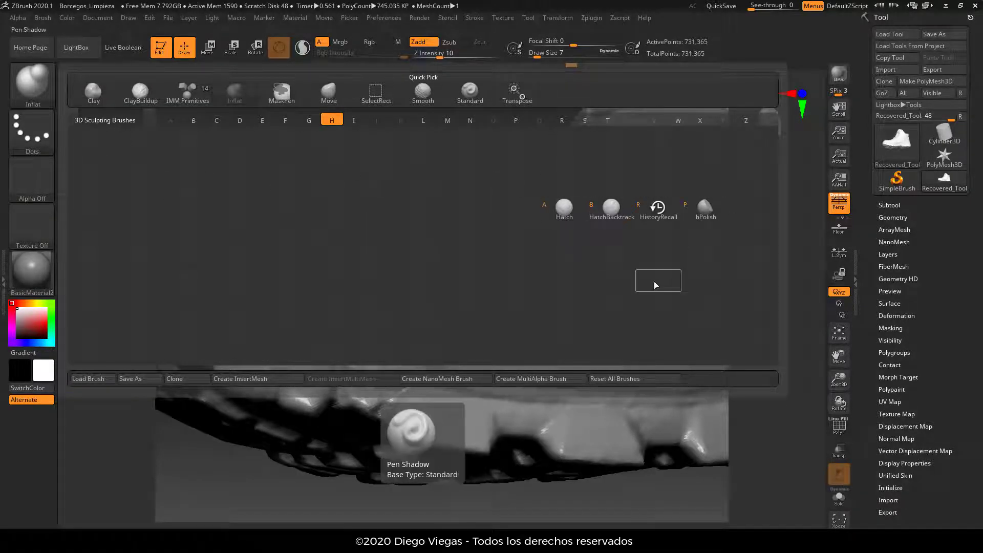
left_click(706, 210)
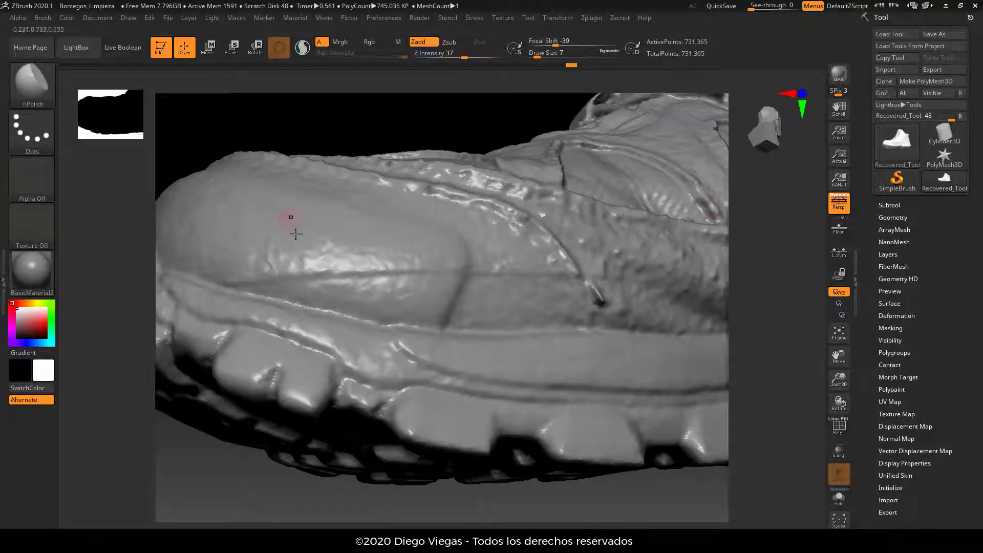
mouse_move(315, 268)
left_mouse_down()
mouse_move(330, 279)
mouse_move(318, 281)
mouse_move(323, 273)
mouse_move(375, 275)
left_mouse_up()
key("s")
key("[")
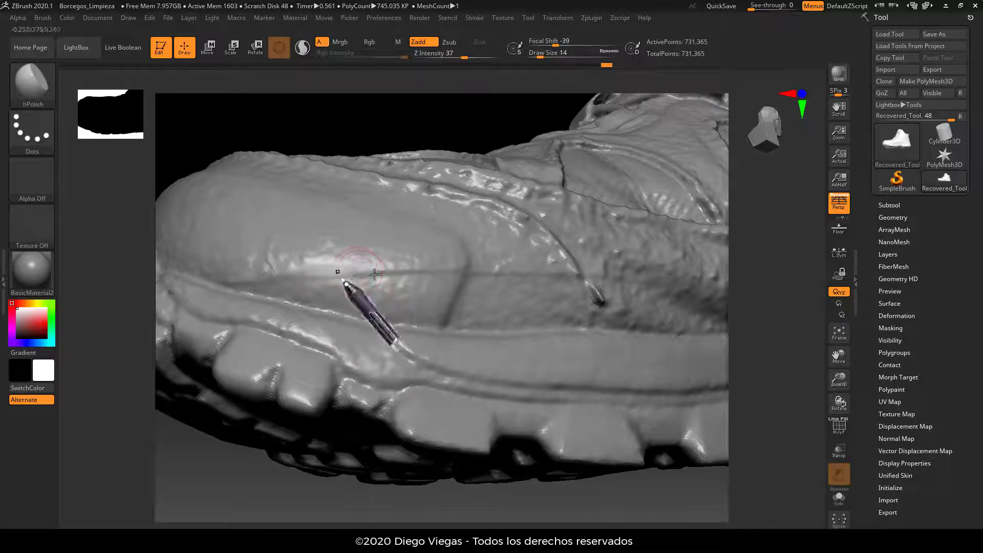
Set the hPolish brush's Z Intensity to 10 and its draw size to 7.
left_click(456, 53)
type("10")
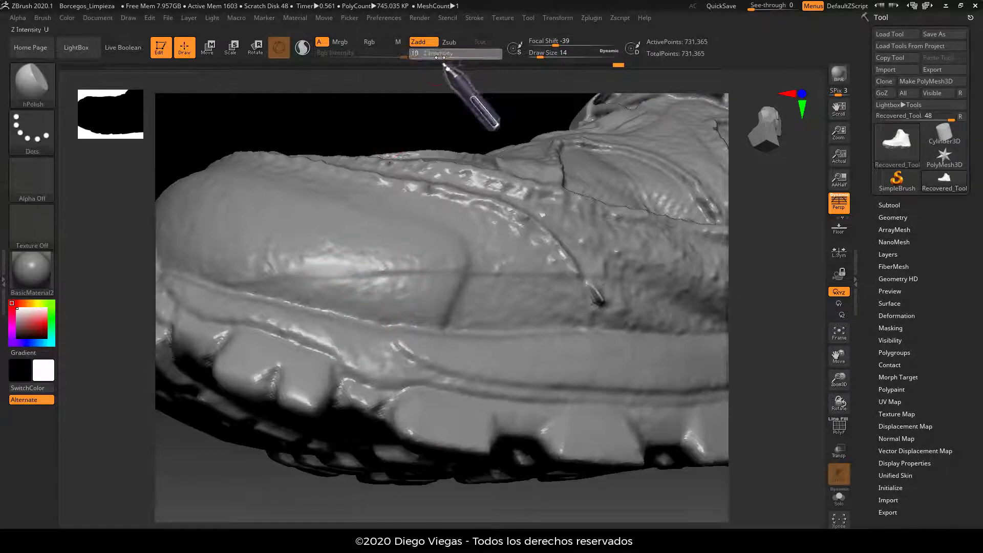
key("Return")
type("s")
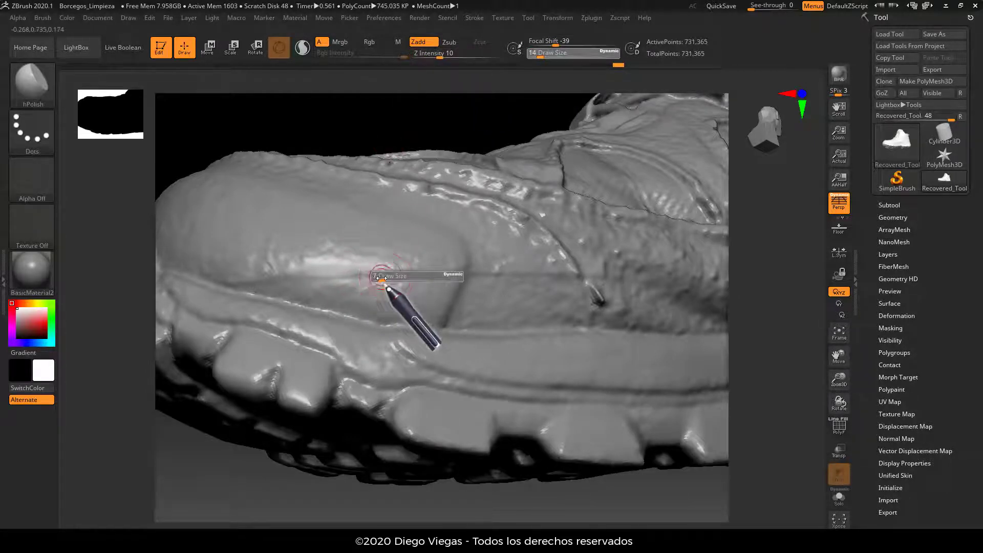
type("13")
key("BackSpace")
key("BackSpace")
type("7")
key("Return")
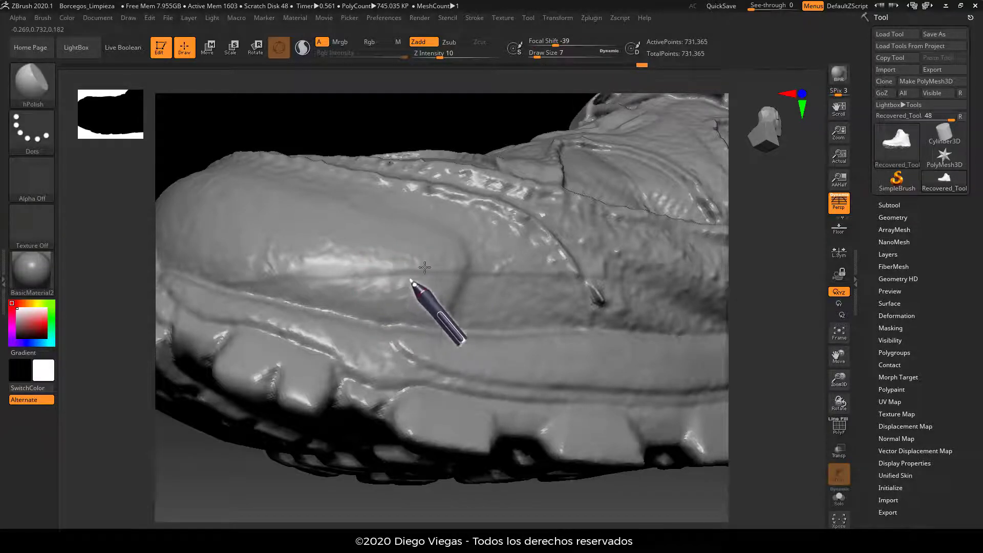
Polish away the horizontal crease across the toe cap's side up to the vertical seam.
left_click_drag(494, 136, 370, 280, "alt")
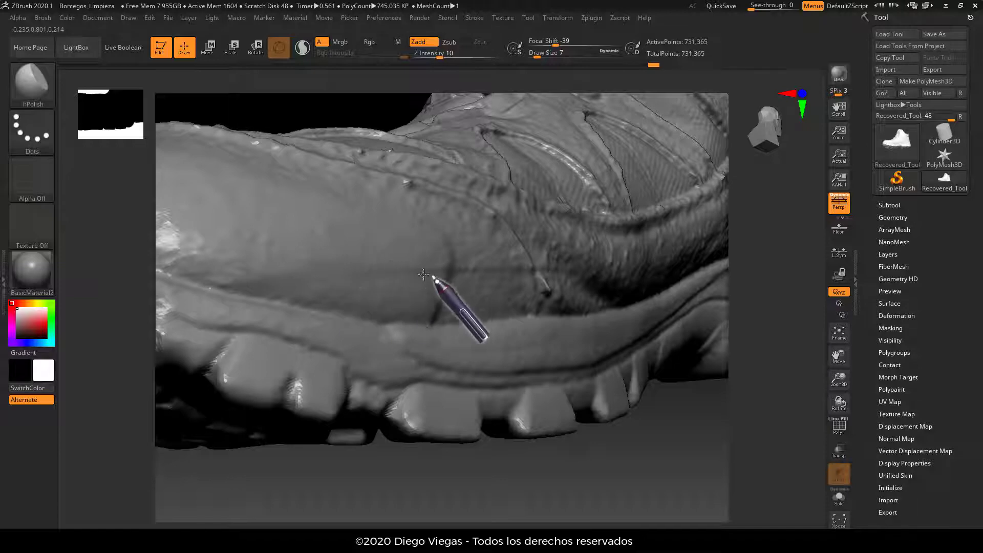
right_click_drag(456, 261, 419, 311)
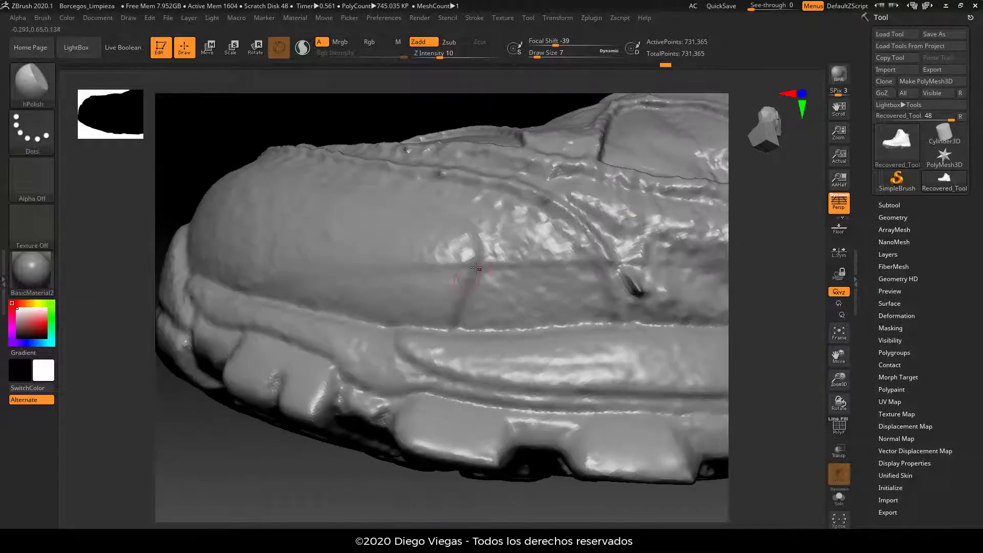
right_click_drag(263, 448, 358, 277)
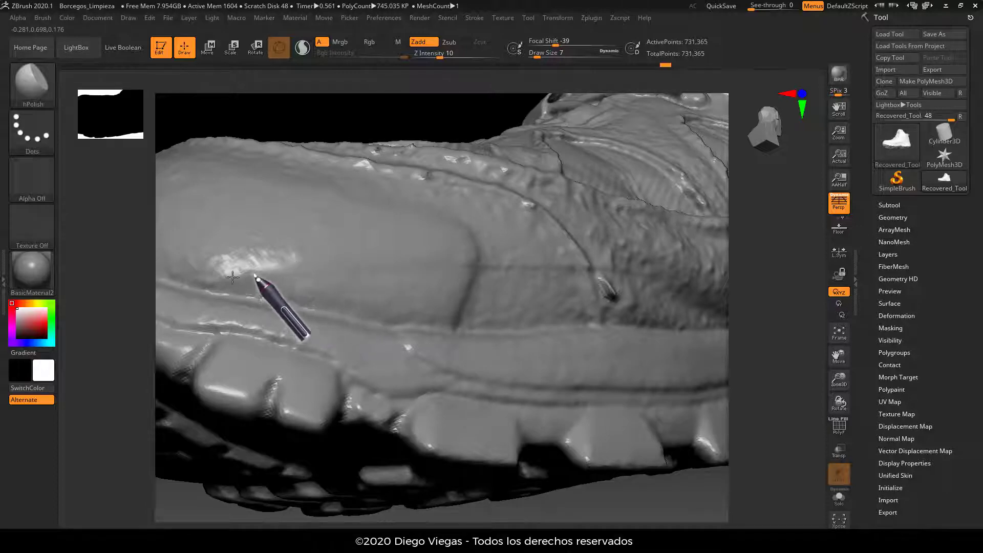
mouse_move(689, 500)
right_mouse_down()
mouse_move(671, 490)
mouse_move(307, 496)
mouse_move(348, 507)
right_mouse_up()
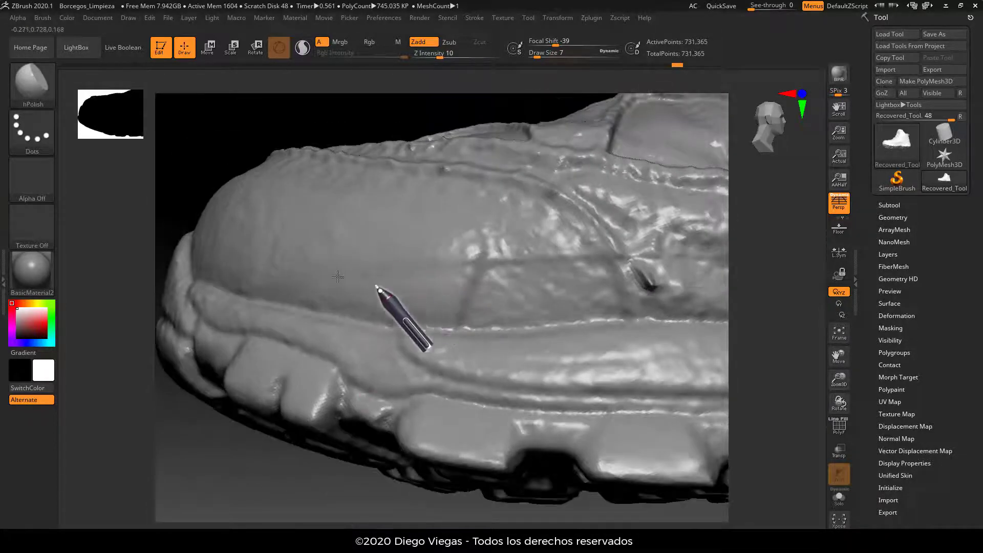
left_click_drag(382, 287, 354, 297)
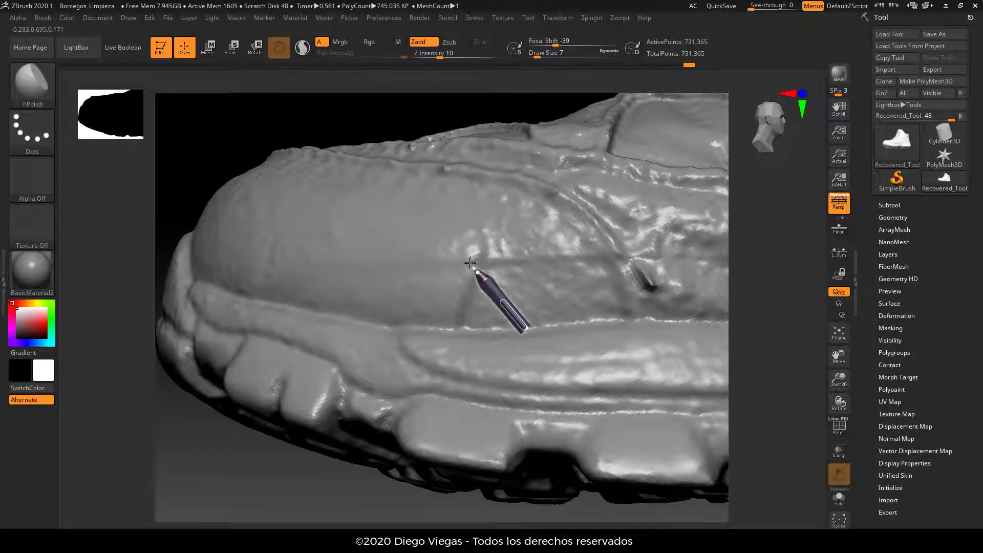
left_click_drag(443, 258, 427, 272)
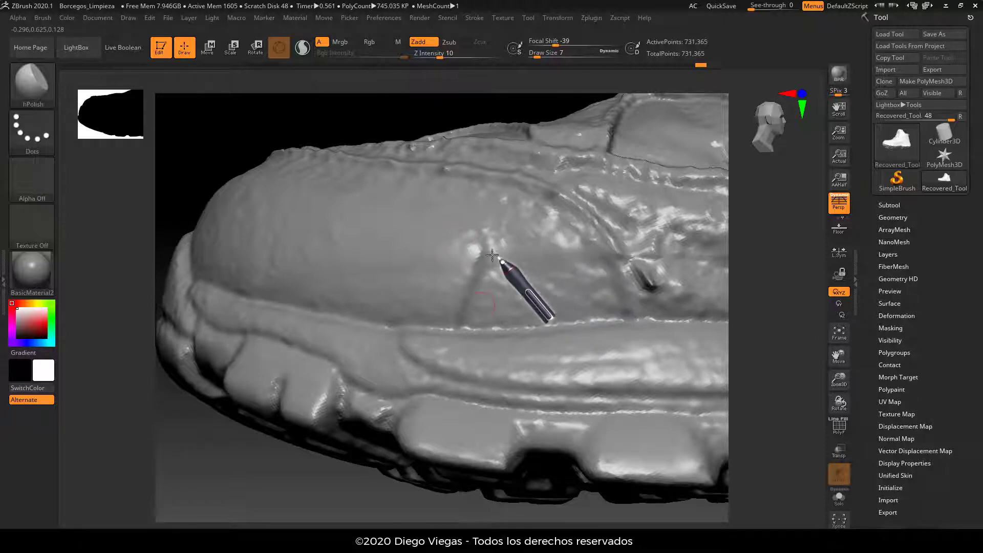
Flatten the crease's continuation behind the toe cap's vertical seam with the hPolish brush.
left_click_drag(305, 485, 326, 485)
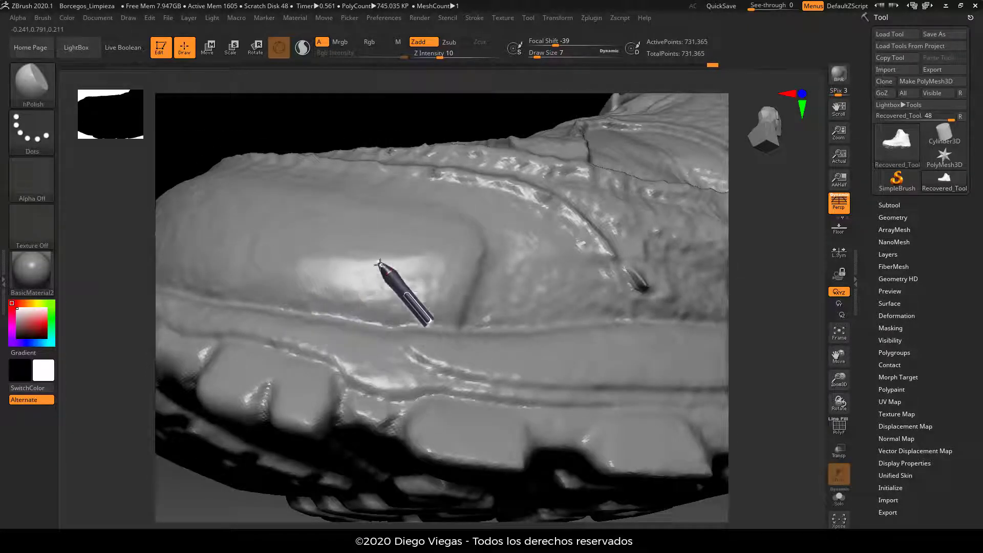
left_click_drag(496, 134, 506, 168)
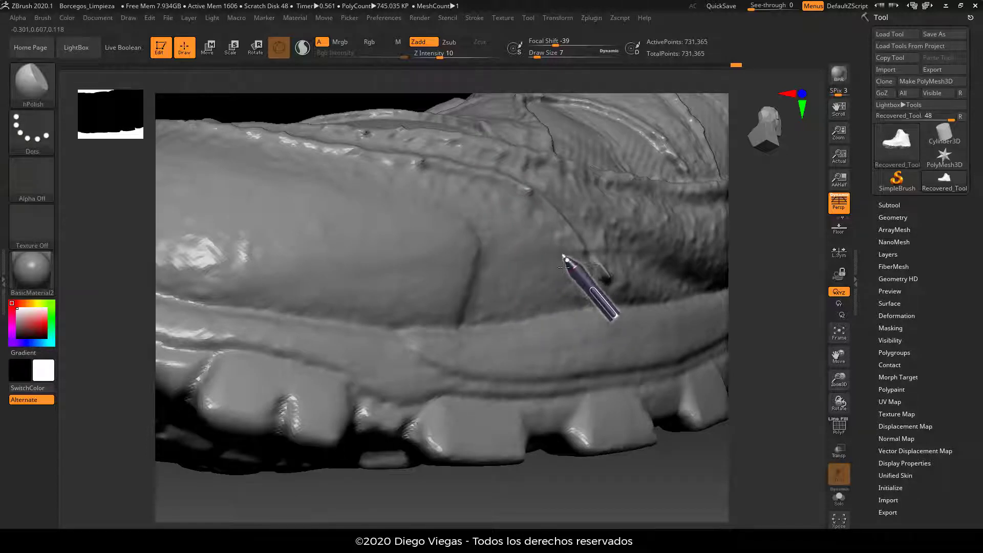
left_click_drag(490, 256, 573, 253)
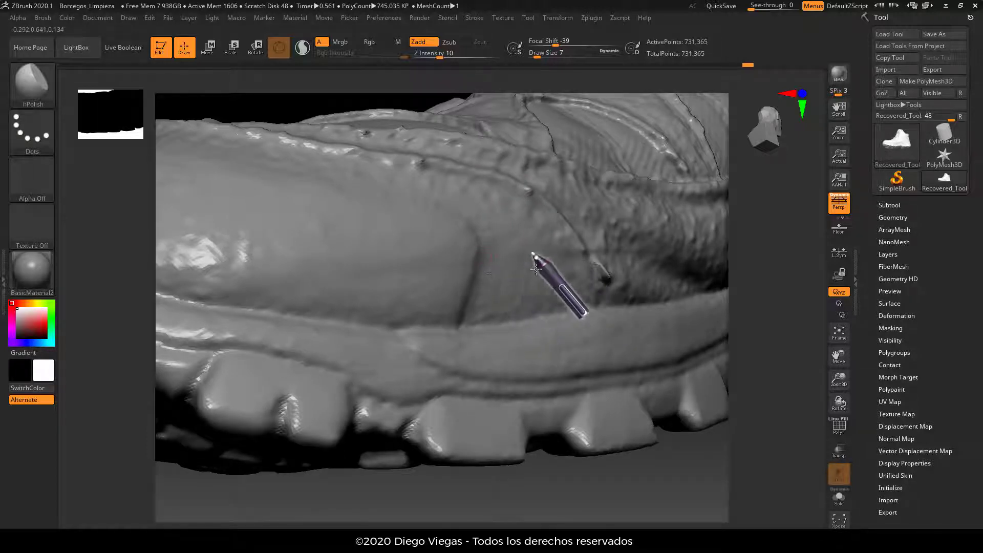
Try another hPolish pass on the toe cap's side near the vertical seam, and undo it.
mouse_move(582, 478)
left_mouse_down()
mouse_move(547, 464)
mouse_move(571, 478)
left_mouse_up()
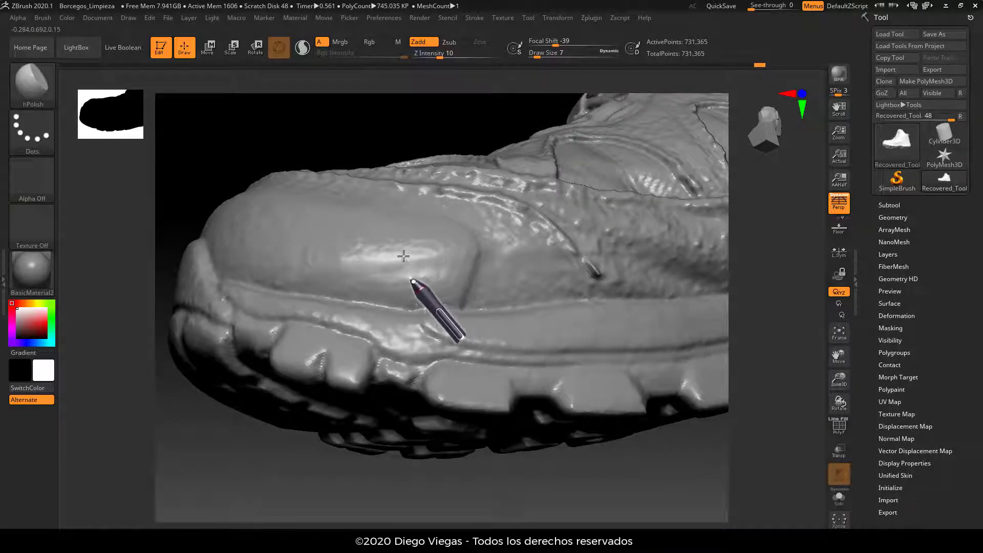
left_click_drag(424, 264, 439, 259)
key("ctrl+z")
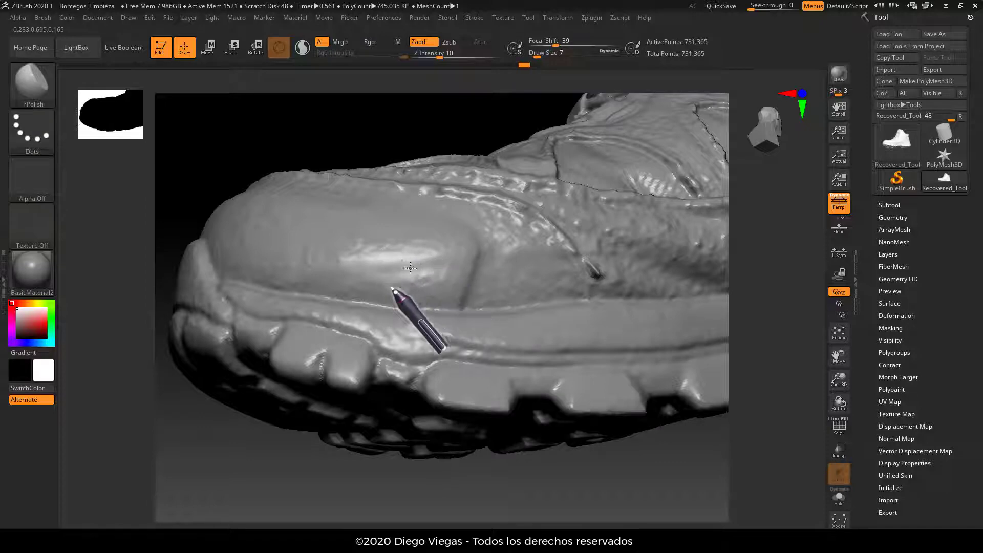
Select the Standard brush and set its stroke type to DragRect.
left_click_drag(282, 451, 285, 386)
key("b")
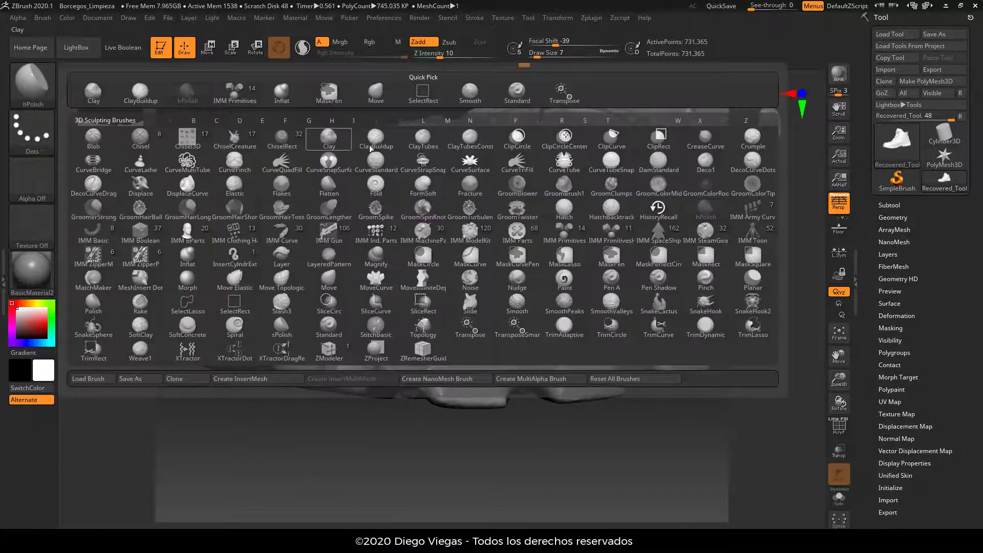
left_click(516, 95)
left_click(29, 137)
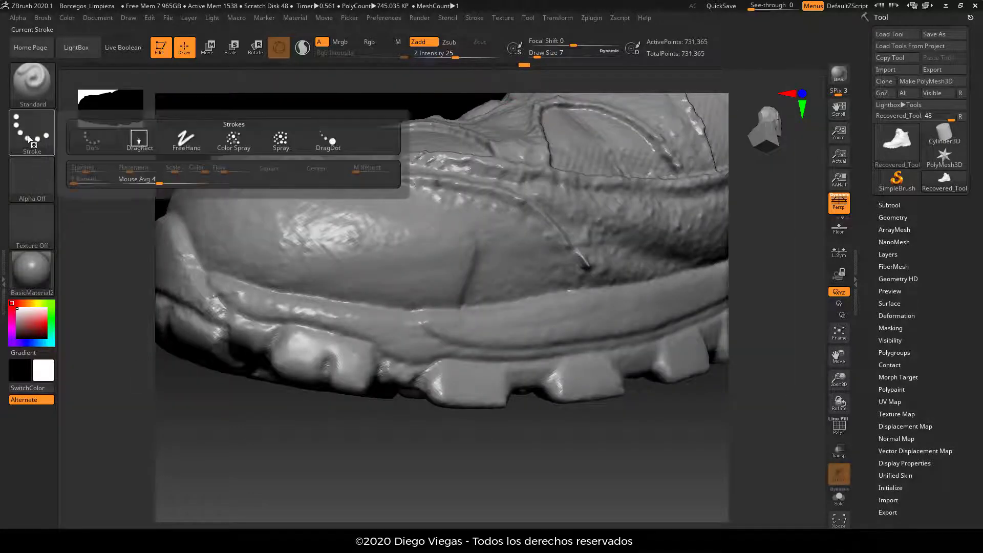
left_click(142, 144)
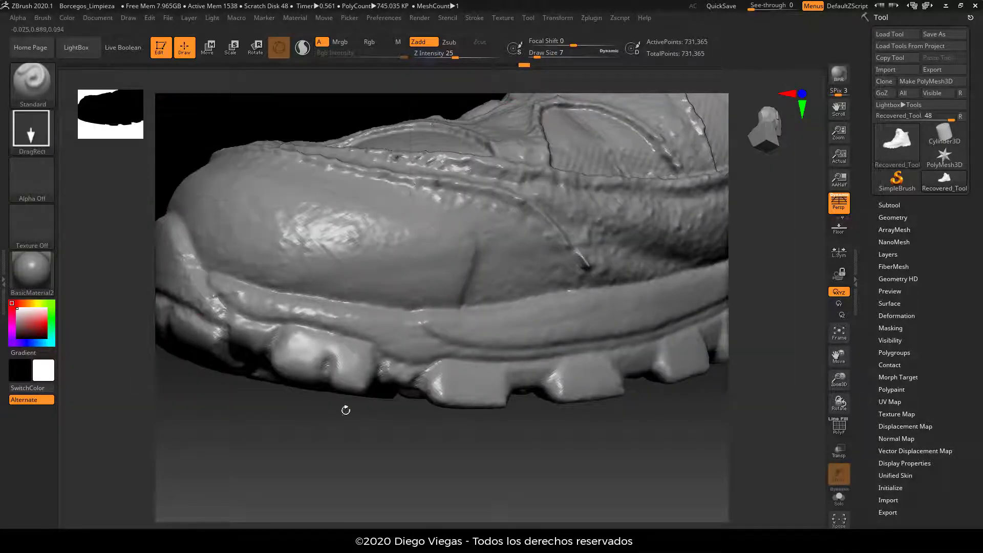
Load the XTractor alpha and try stamping it on the toe cap's side at Z Intensity 6.
left_click_drag(365, 420, 402, 482, "alt")
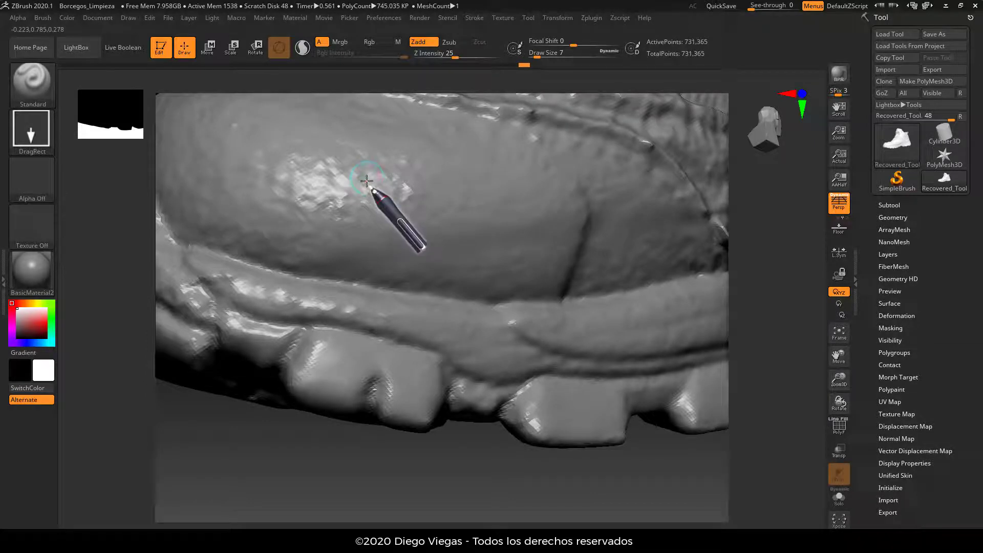
left_click_drag(367, 180, 367, 210)
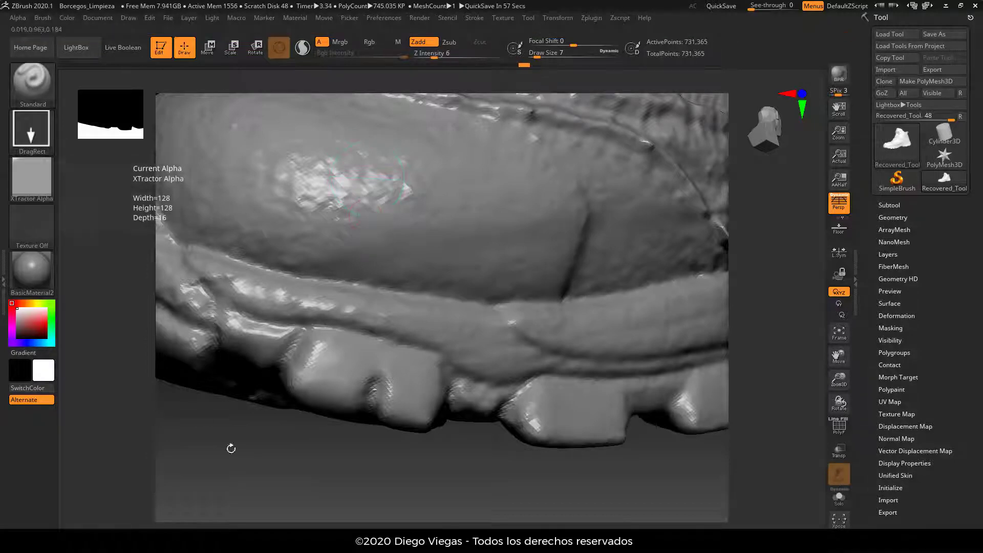
left_click_drag(256, 477, 260, 470)
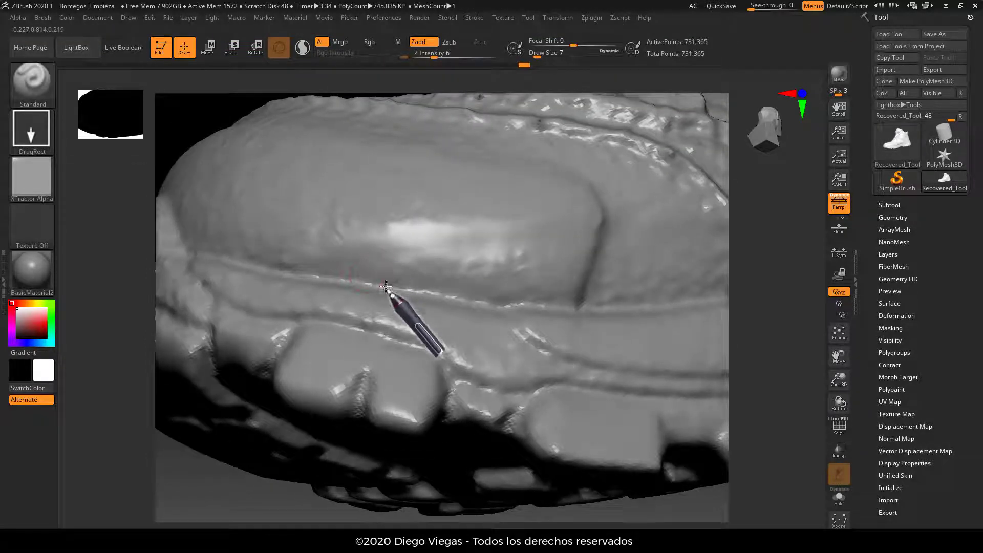
left_click_drag(386, 287, 390, 294)
left_click_drag(393, 256, 406, 285)
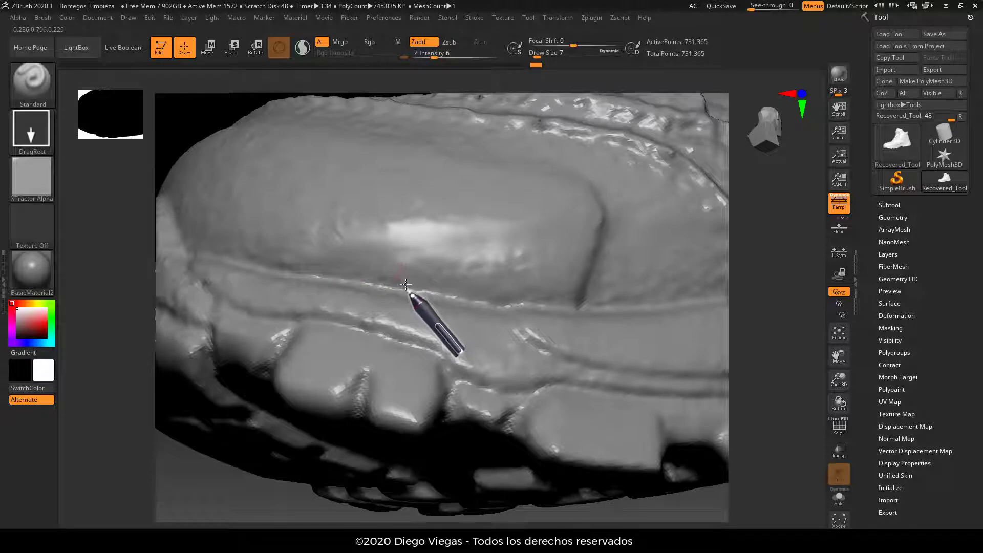
Retry the alpha stamp on the toe cap at Z Intensity 23, and raise the Standard brush's Z Intensity to 59.
left_click(454, 57)
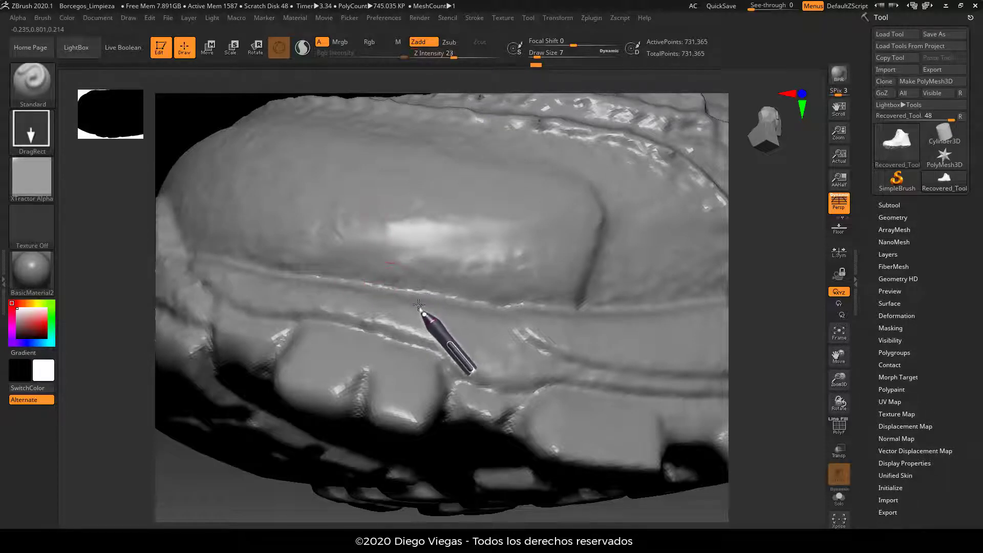
key("ctrl")
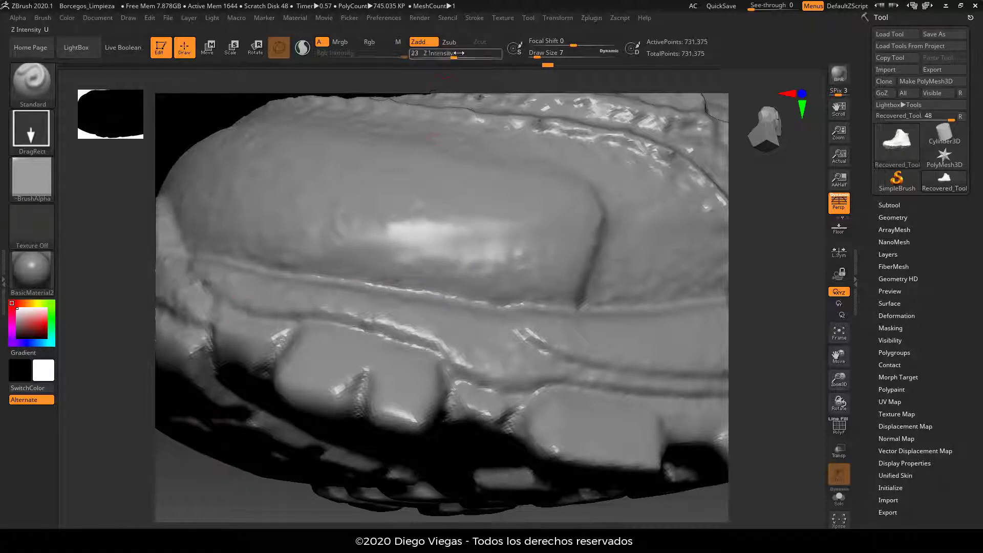
left_click_drag(459, 54, 482, 53)
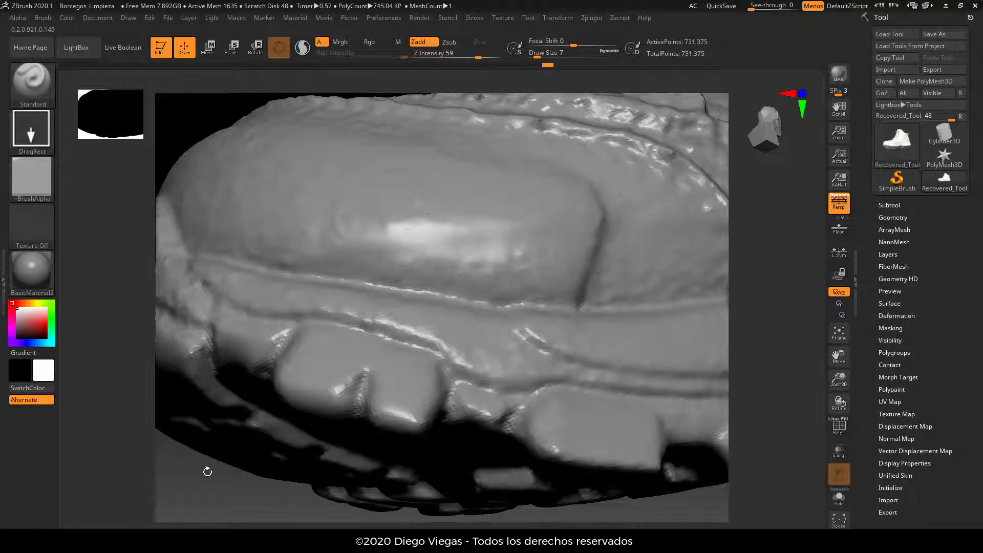
Examine the toe cap's surface from the side and the front.
left_click_drag(261, 483, 277, 400, "alt")
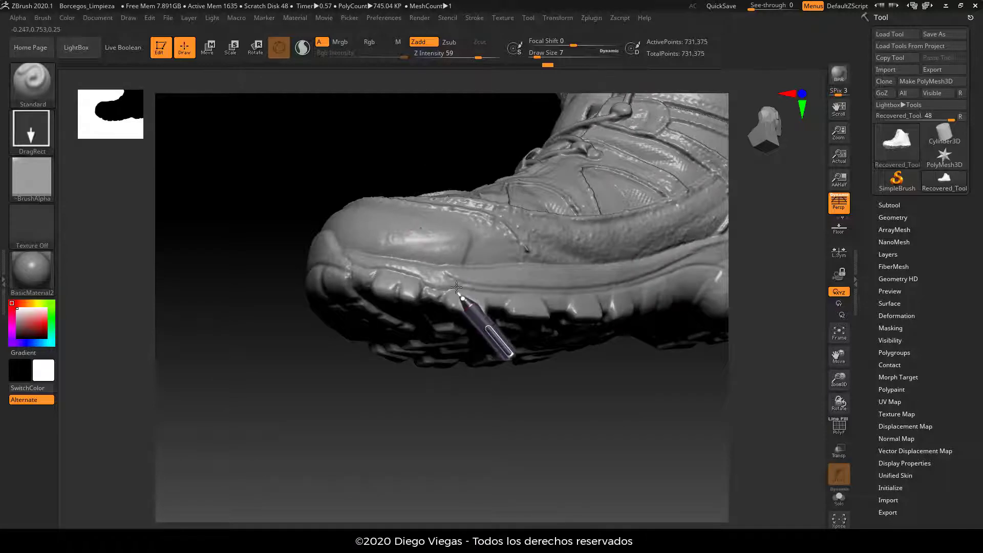
left_click_drag(248, 358, 230, 399, "alt")
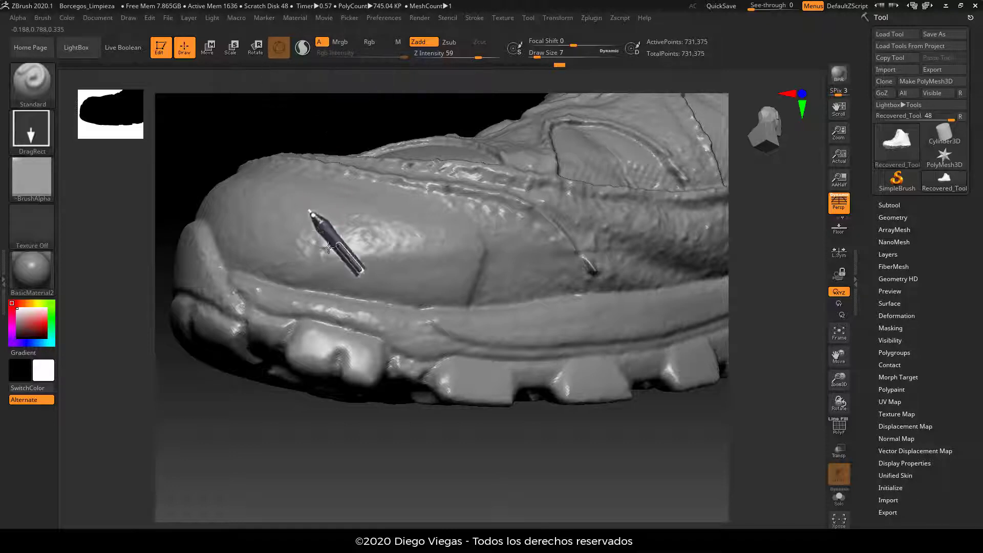
left_click_drag(236, 402, 318, 402)
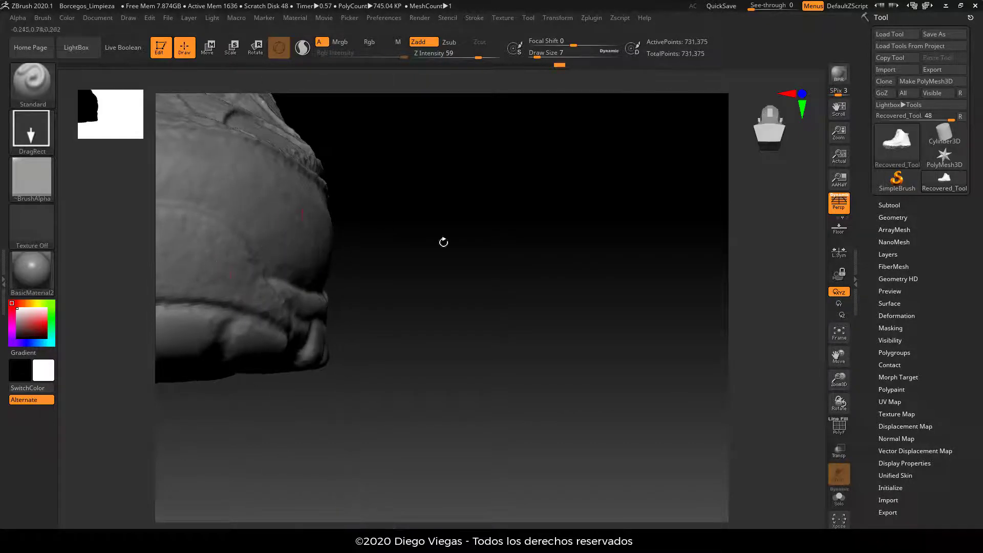
left_click_drag(443, 241, 327, 435)
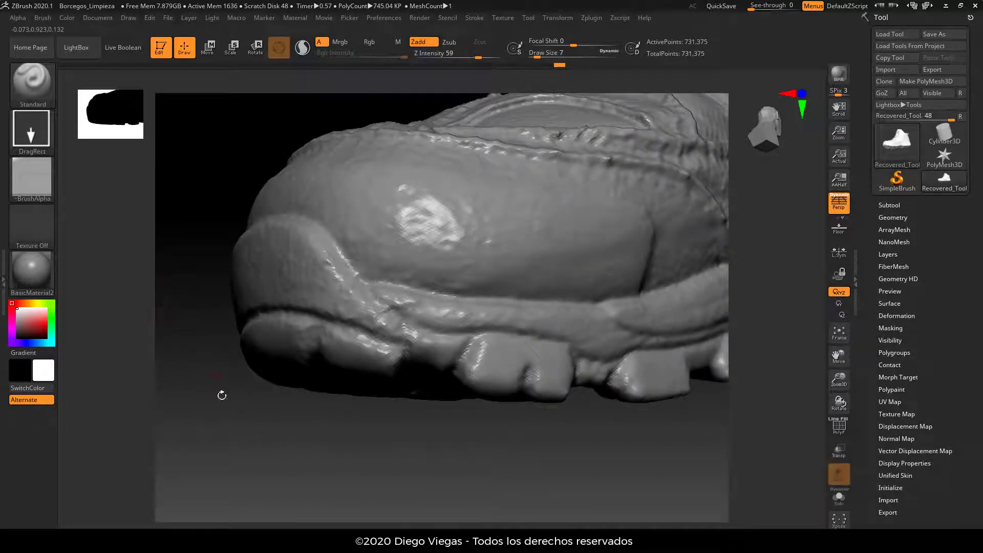
left_click_drag(222, 396, 267, 458)
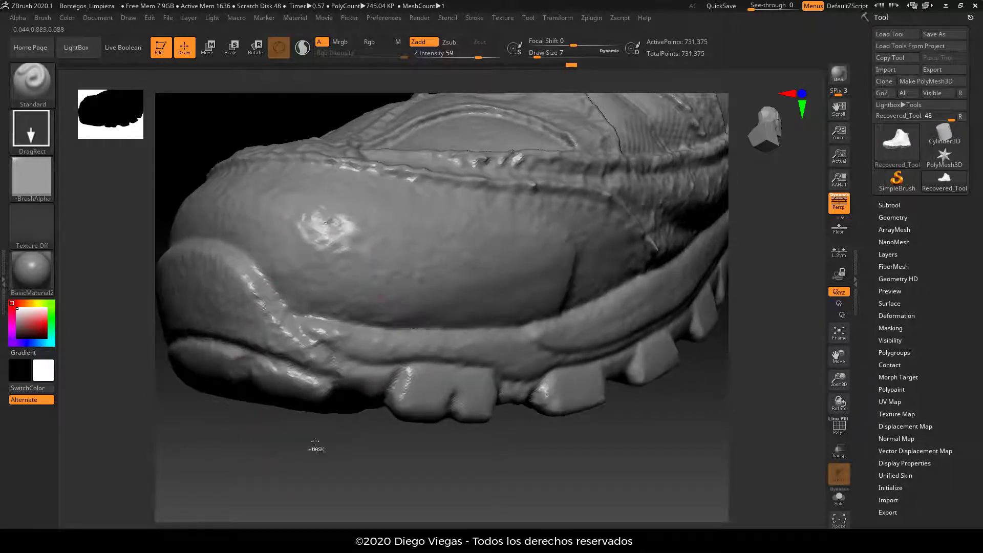
key("ctrl")
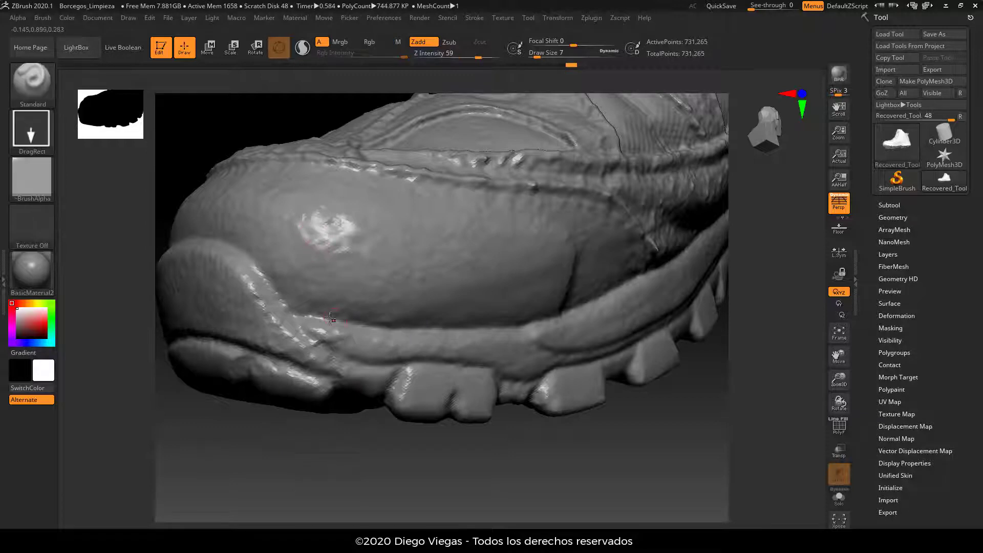
Try the Standard brush with the Dots stroke on the toe cap's side, and restore the DragRect stroke.
left_click(39, 125)
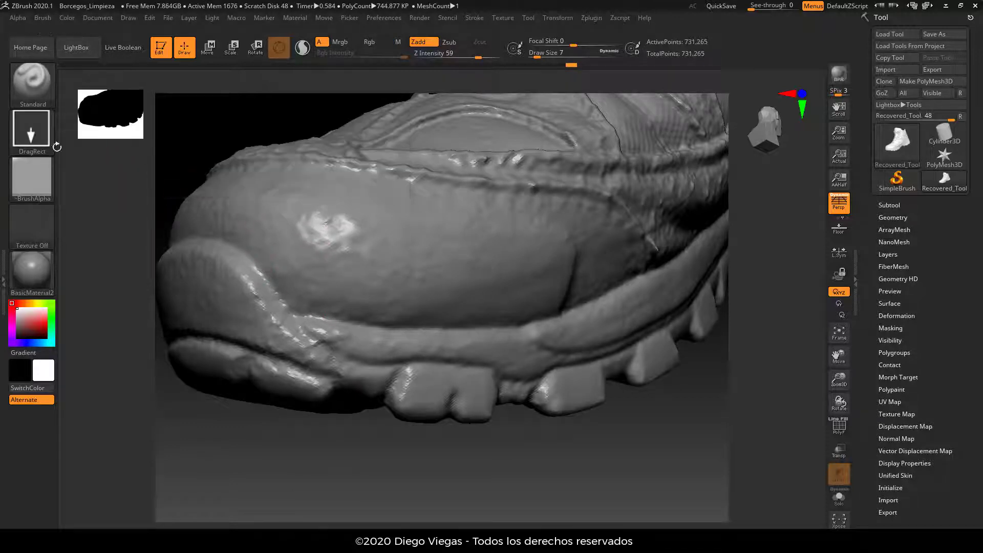
left_click(35, 129)
left_click(88, 139)
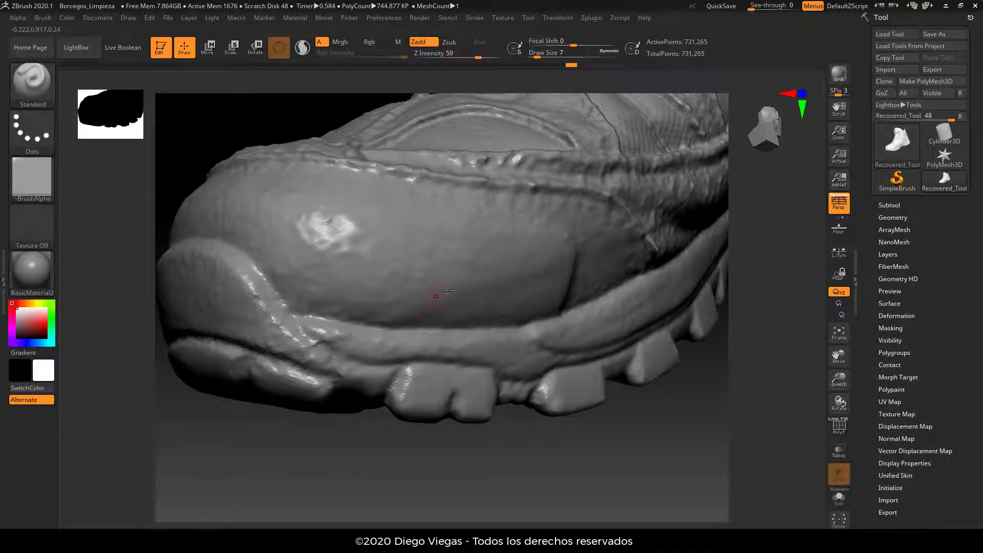
left_click(46, 137)
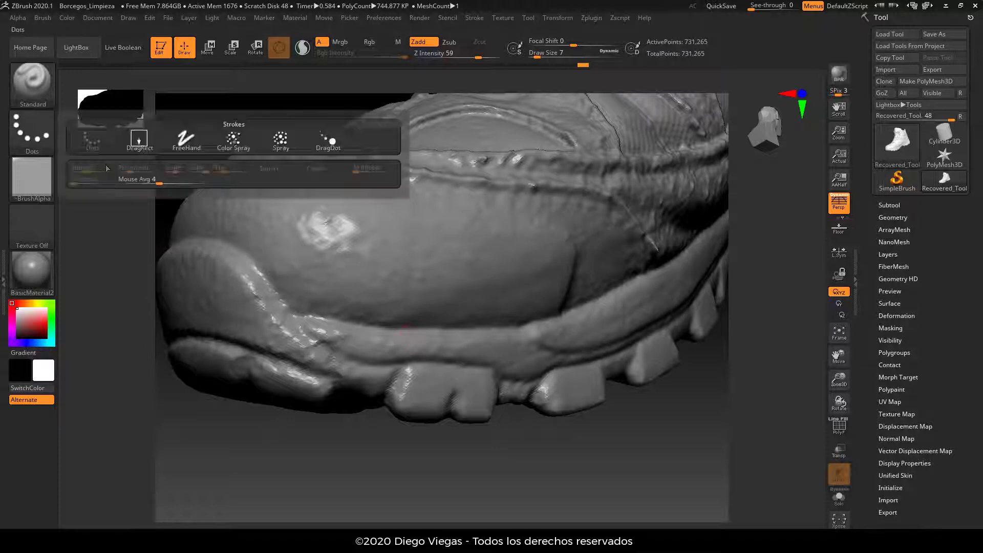
left_click(147, 141)
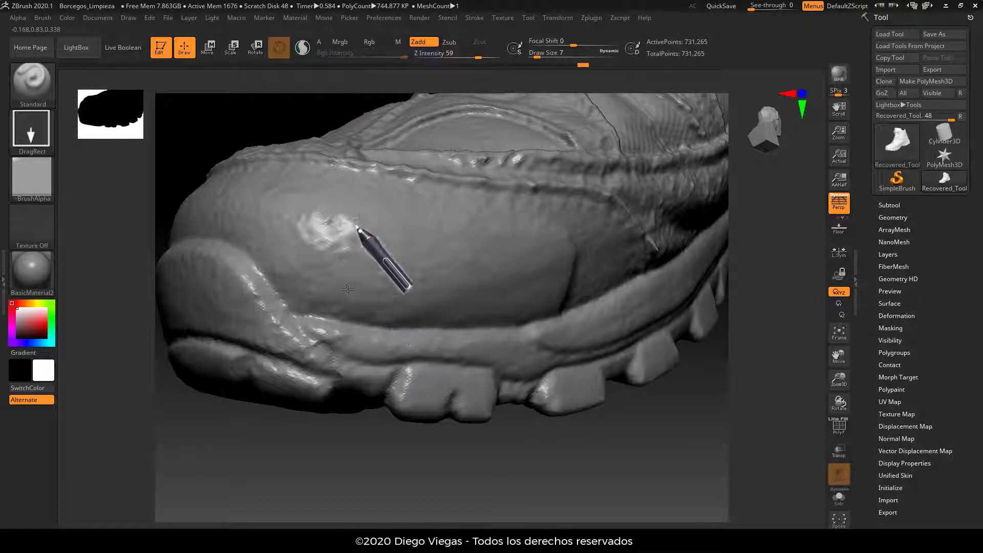
left_click(321, 42)
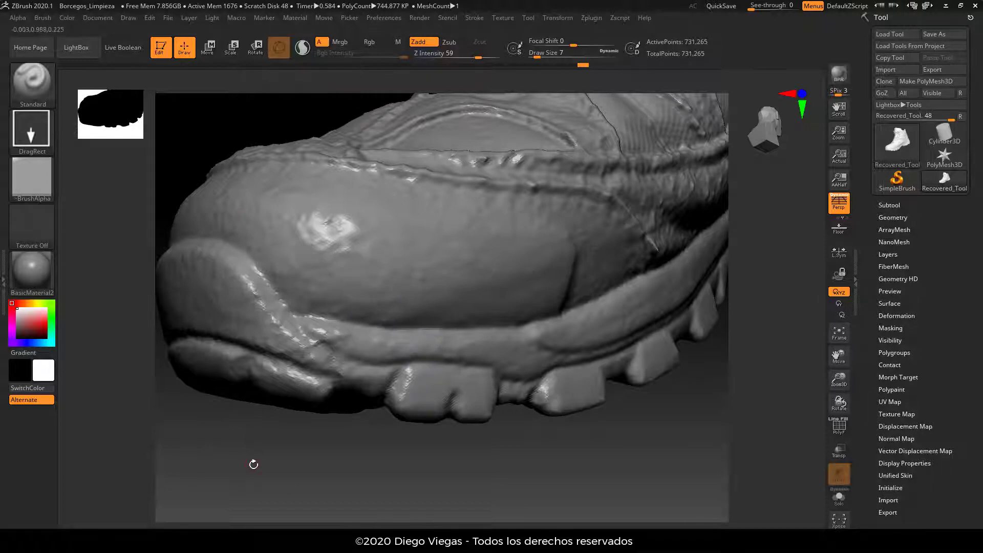
Turn off Spotlight Projection in the Standard brush's sample settings.
left_click_drag(299, 457, 299, 389, "alt")
left_click_drag(531, 394, 499, 383)
left_click(549, 372, "ctrl")
left_click(548, 385, "ctrl")
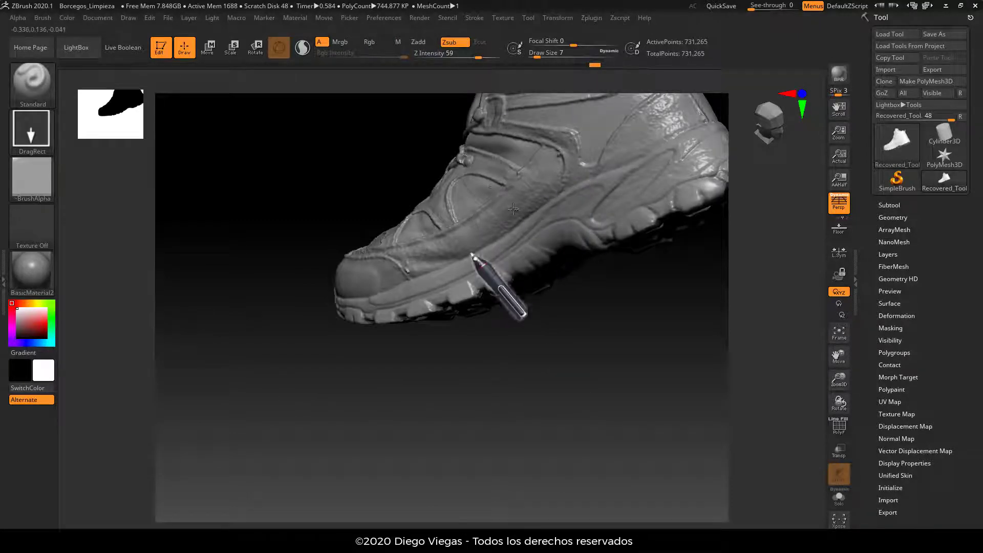
left_click_drag(338, 395, 387, 423)
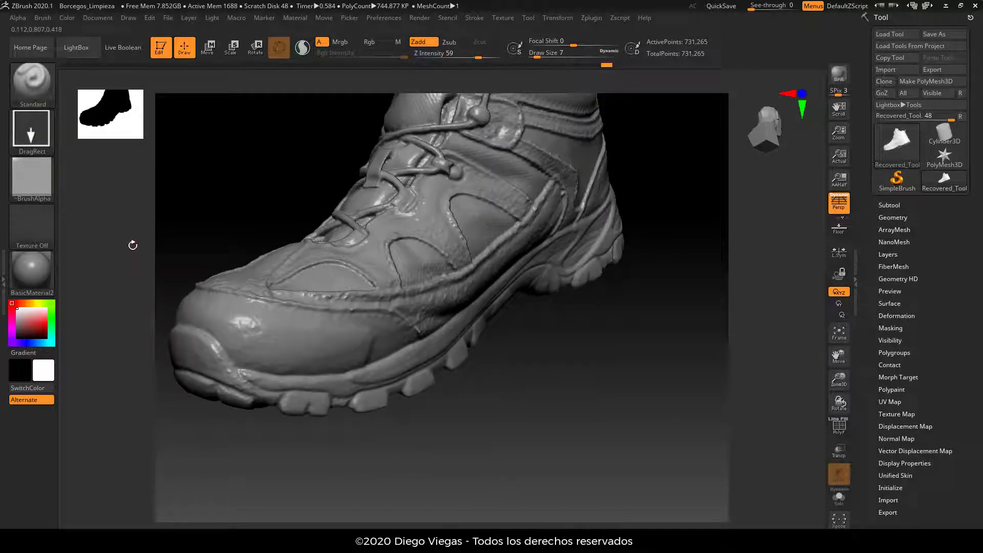
left_click(43, 18)
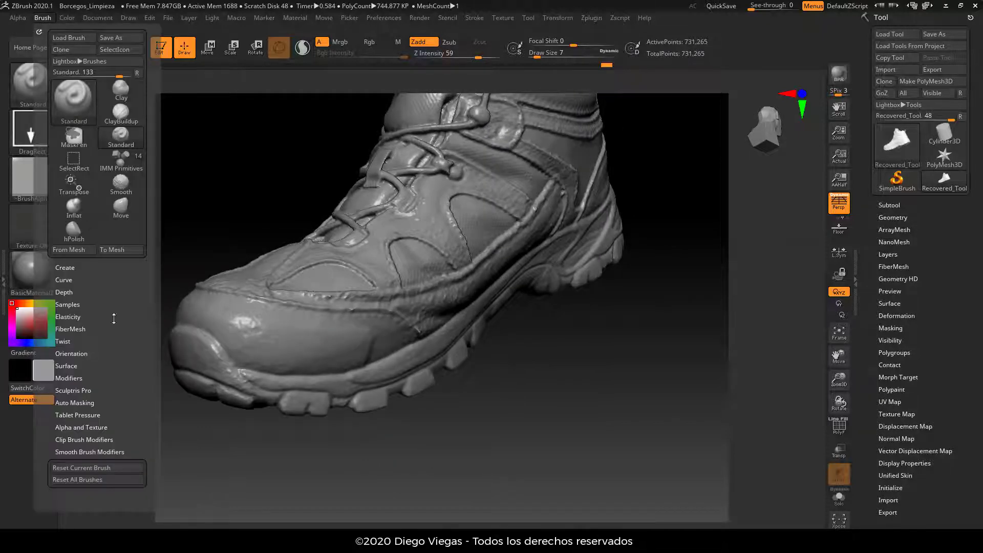
left_click(68, 305)
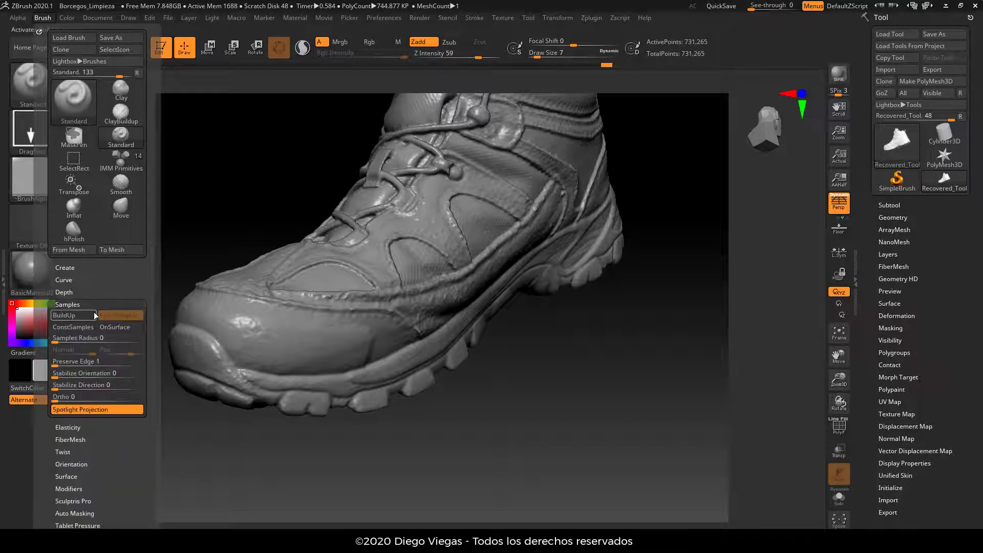
left_click(88, 413)
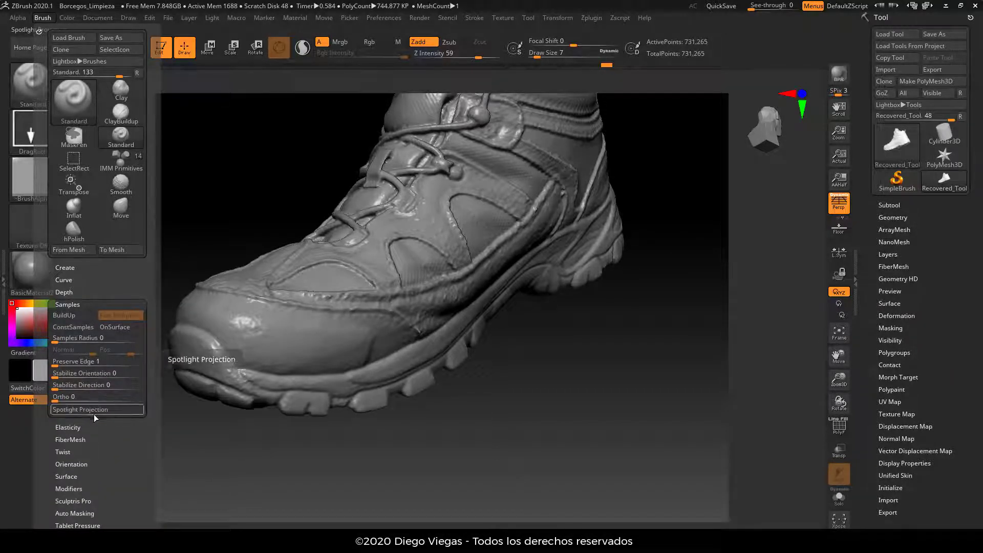
Try the Inflat brush at a higher Z Intensity on the toe cap's side, undo the stroke, and return to the Standard brush.
left_click_drag(261, 463, 296, 376)
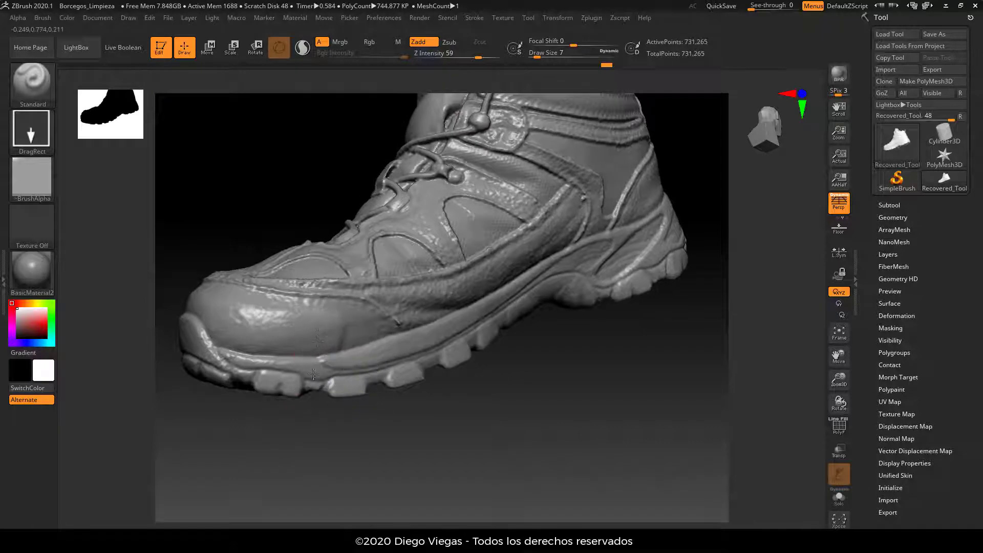
left_click_drag(287, 453, 296, 339)
left_click_drag(292, 210, 315, 146, "alt")
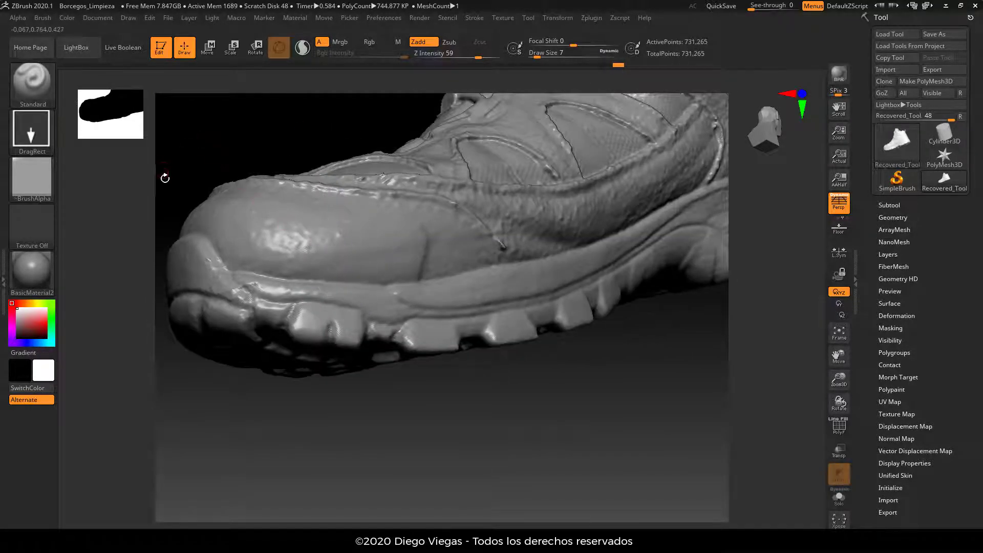
left_click(41, 91)
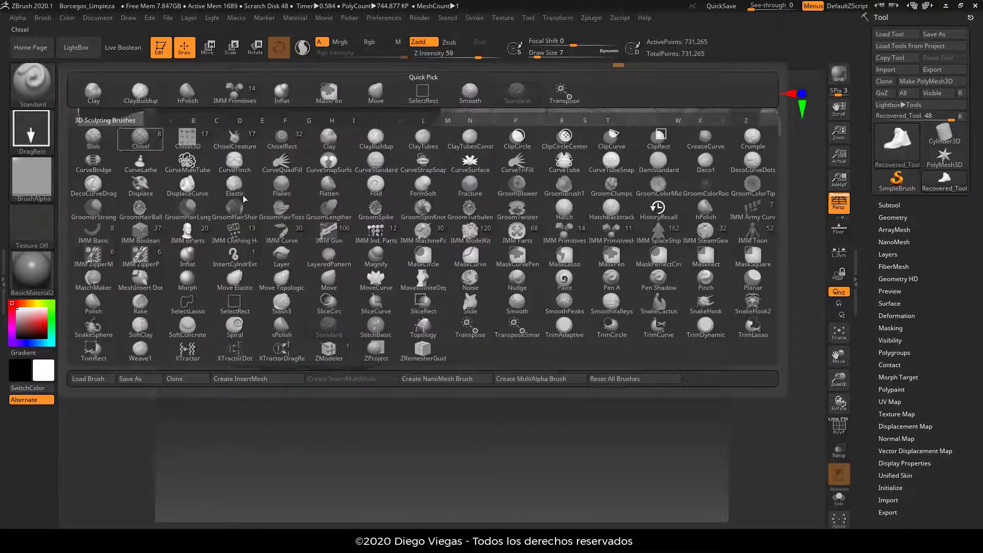
left_click(290, 102)
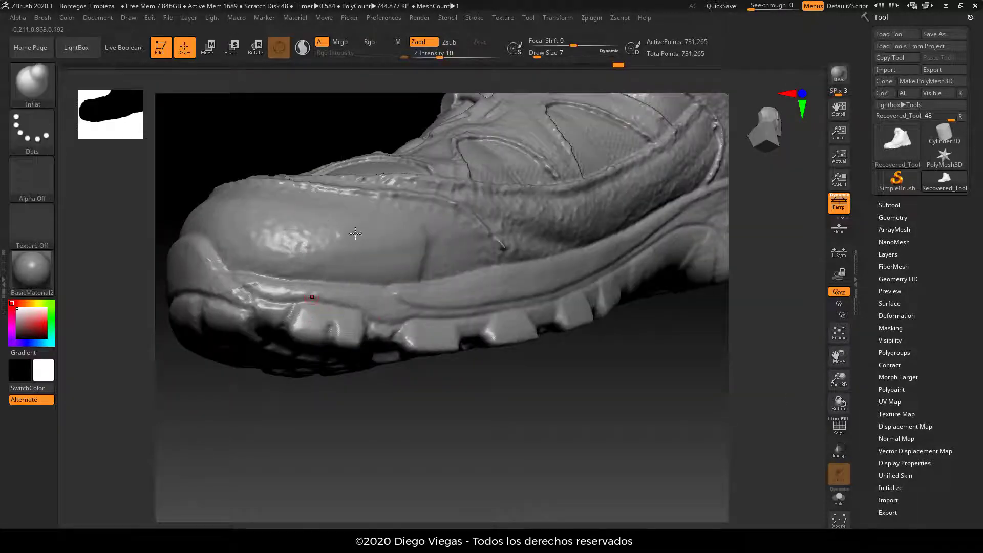
left_click(464, 56)
left_click_drag(316, 229, 318, 262)
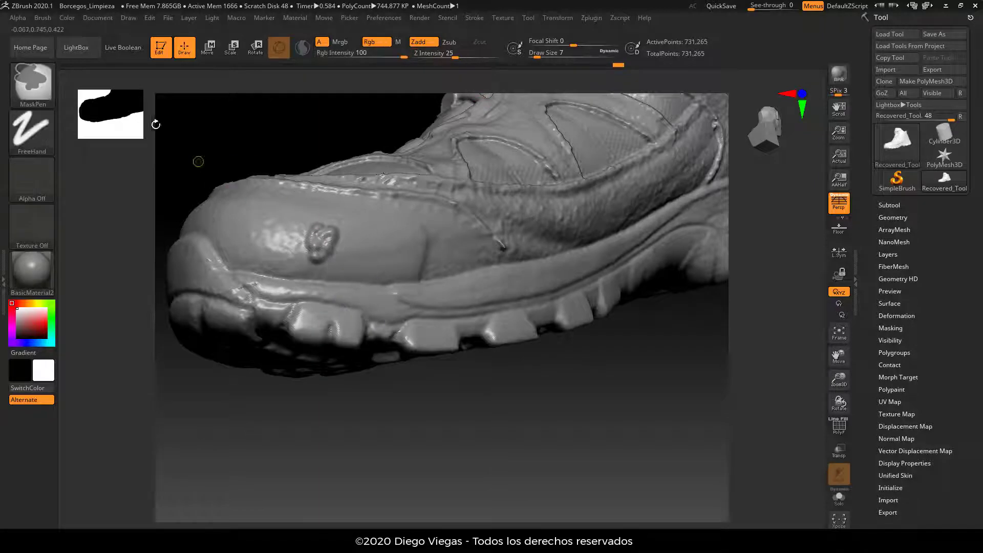
key("ctrl+z")
left_click(45, 88)
left_click(517, 96)
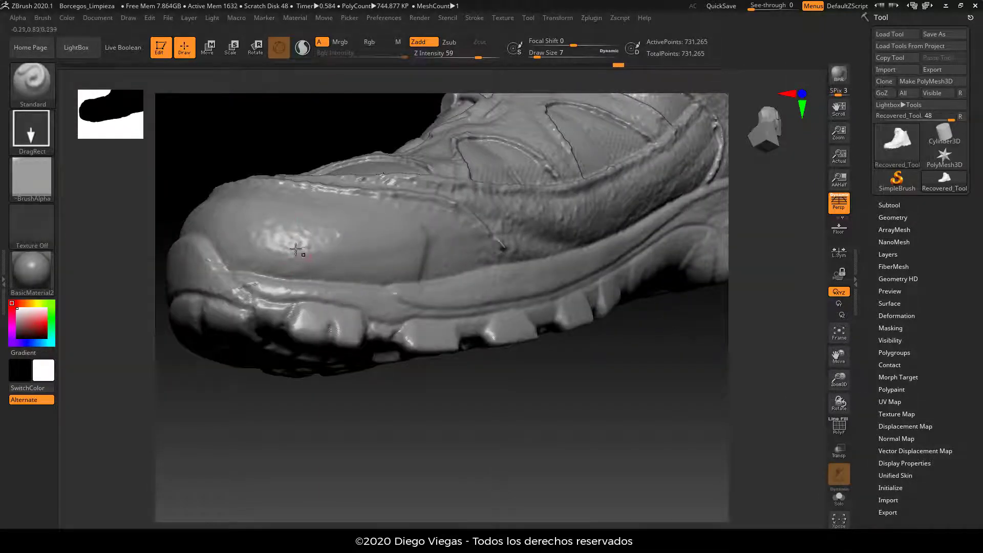
Set the Standard brush's stroke type to Dots and its Z Intensity to 93.
left_click_drag(216, 436, 286, 438)
left_click(42, 125)
left_click(92, 141)
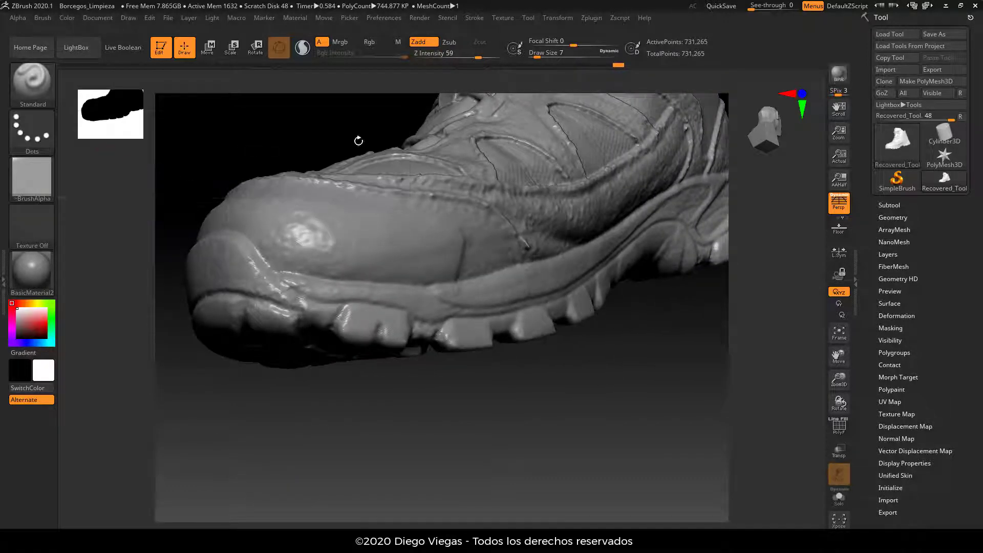
left_click_drag(479, 57, 495, 57)
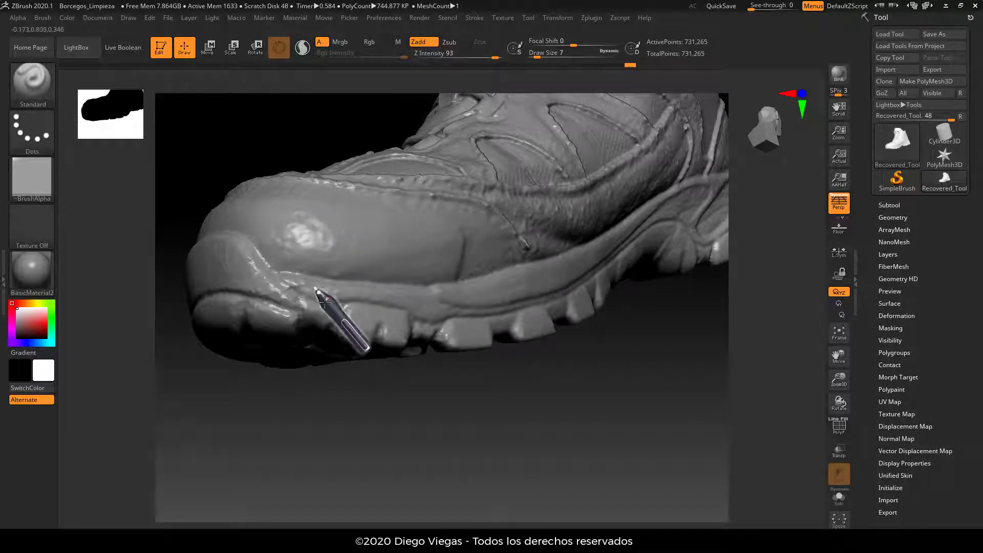
left_click_drag(287, 428, 297, 463)
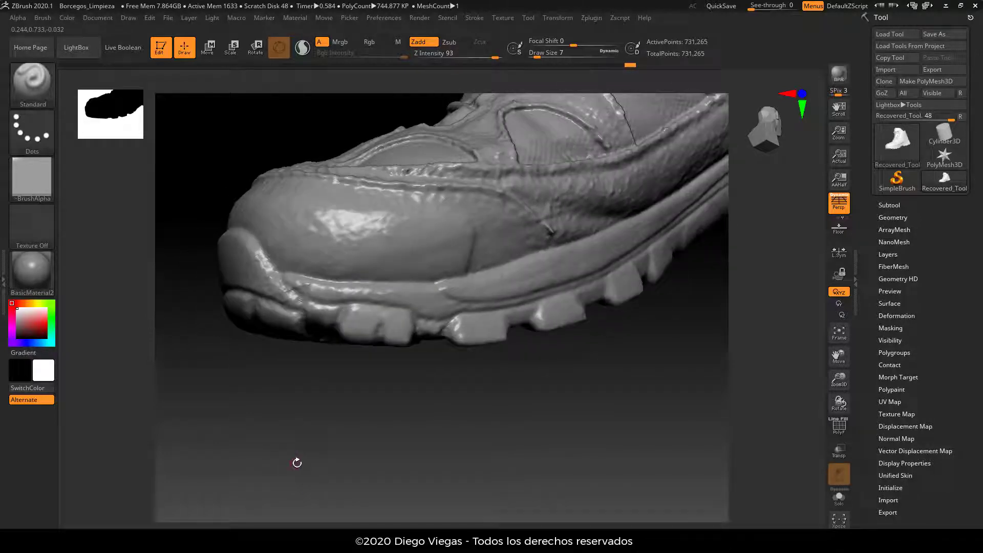
left_click(906, 204)
left_click(902, 204)
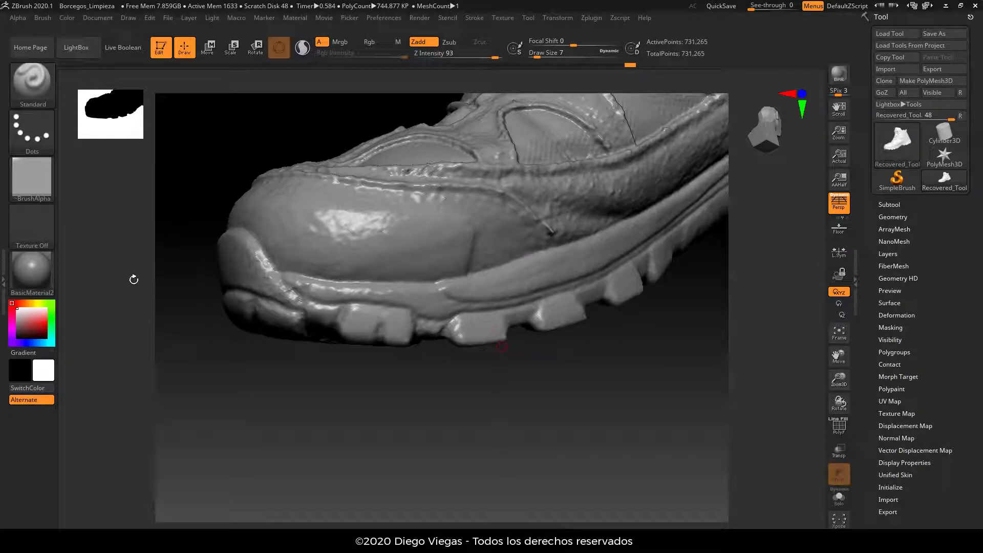
left_click_drag(253, 340, 329, 269)
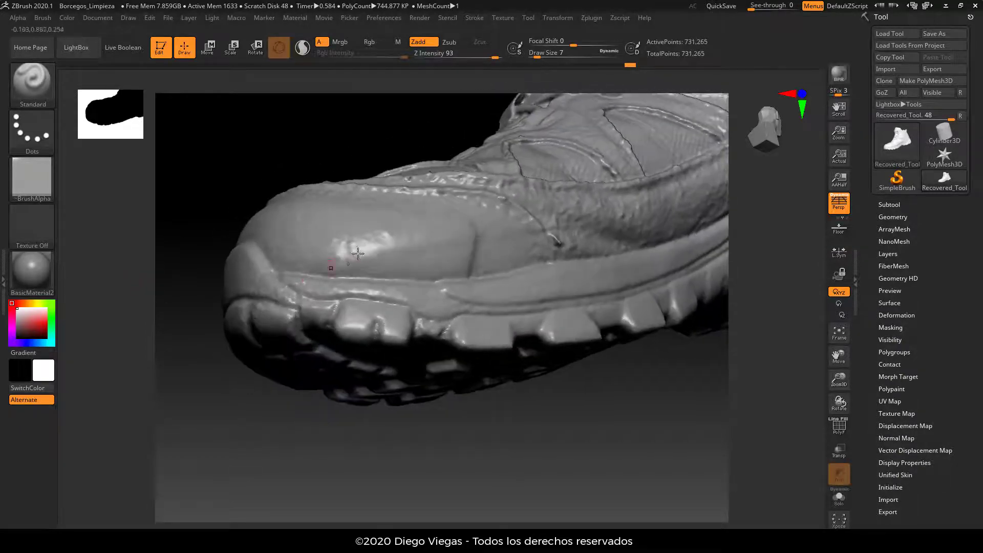
left_click_drag(339, 142, 334, 264, "alt")
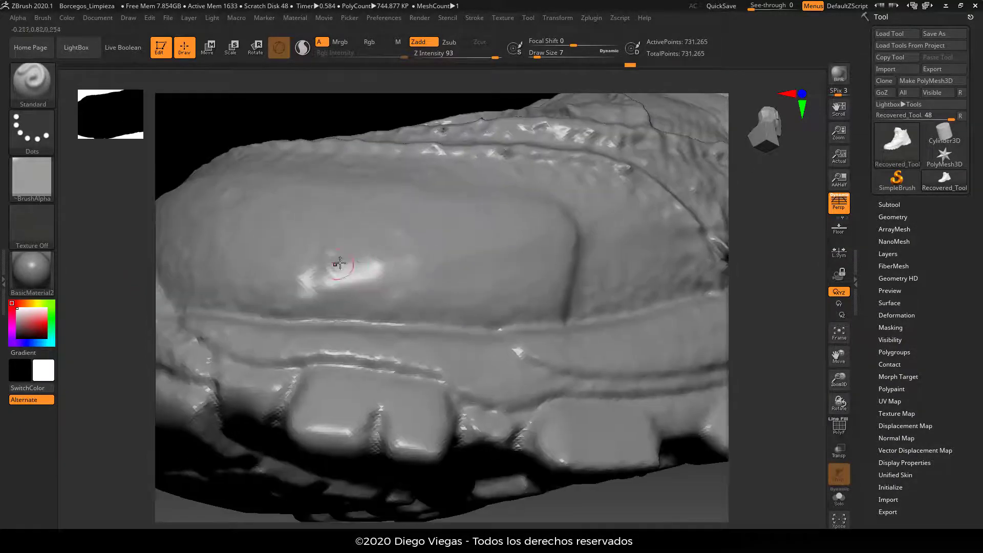
Switch to the ClayBuildup brush and set its stroke type to DragRect.
left_click(64, 91)
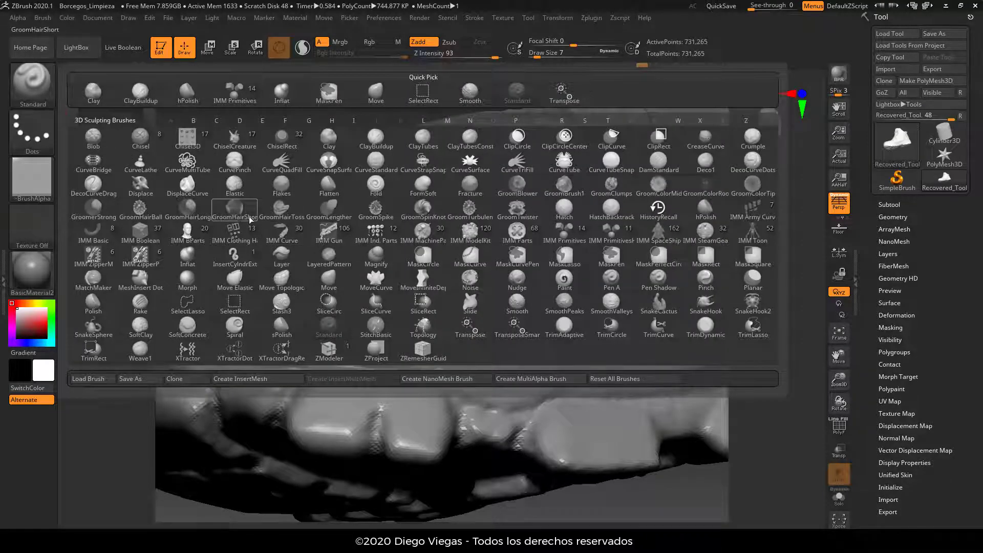
left_click(141, 91)
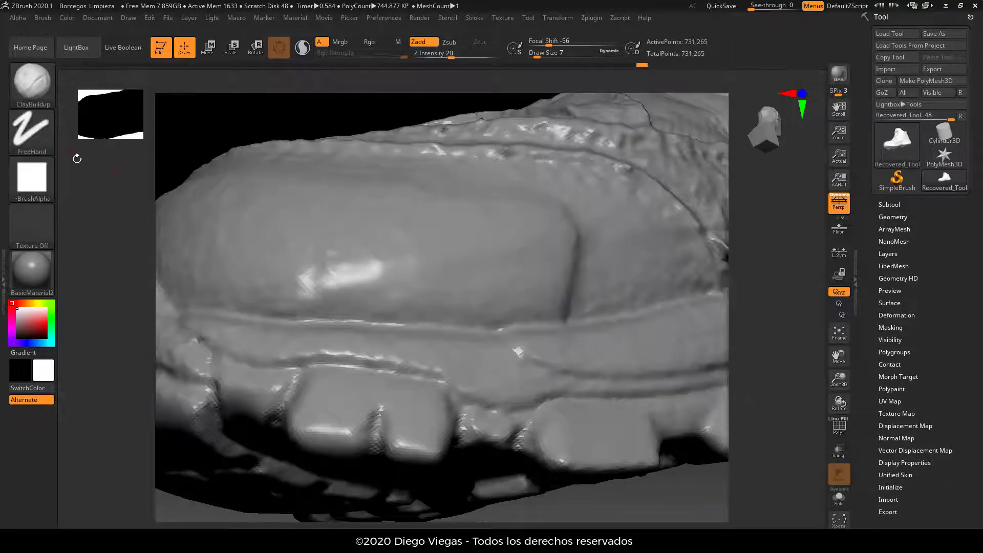
left_click(31, 132)
left_click(165, 173)
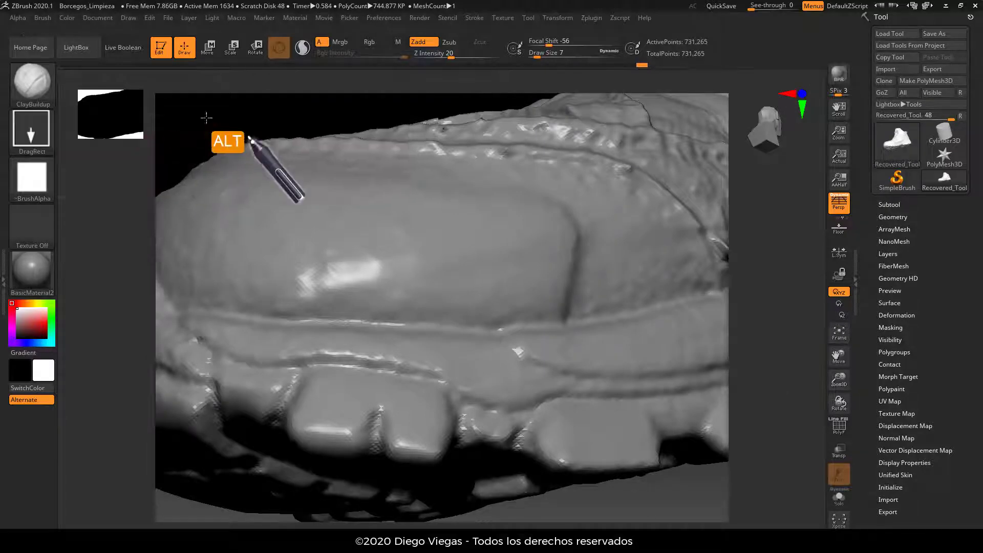
Extract a surface texture alpha from the intact grainy area of the toe cap for the ClayBuildup brush.
left_click_drag(206, 117, 180, 241, "alt")
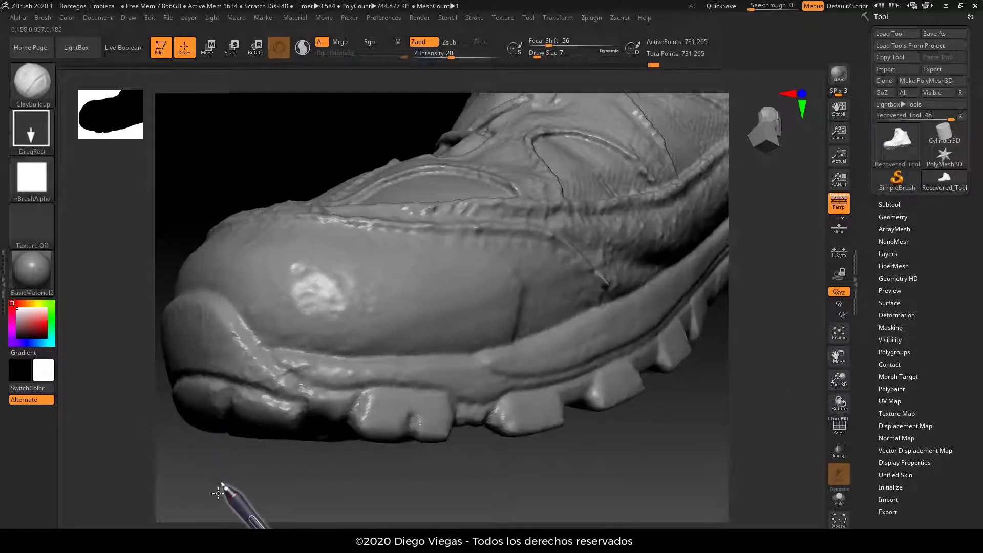
mouse_move(219, 492)
left_mouse_down()
mouse_move(261, 489)
mouse_move(287, 461)
left_mouse_up()
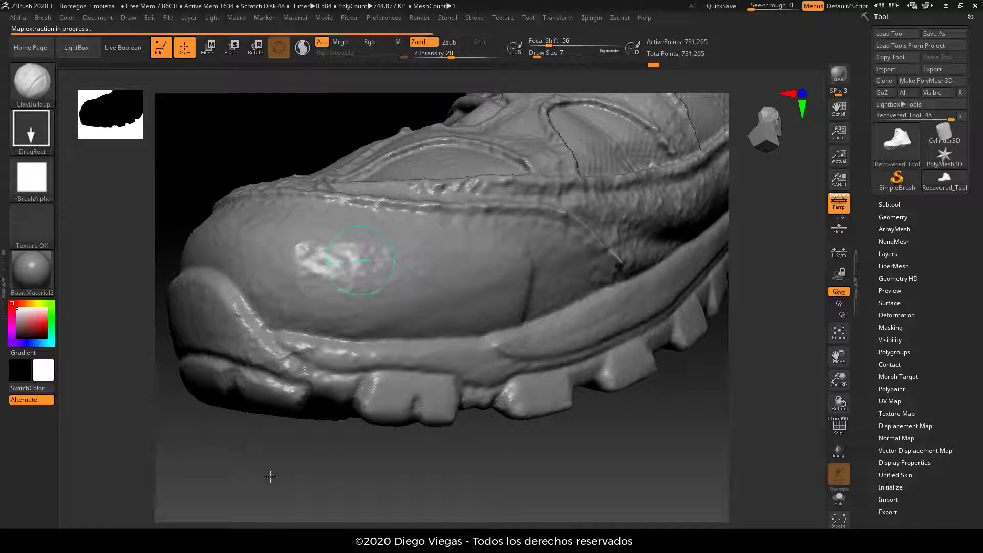
left_click_drag(277, 468, 274, 434)
Try stamping the extracted alpha on the toe cap's side at Z Intensity 14, and undo the stamp.
left_click_drag(408, 161, 416, 340, "alt")
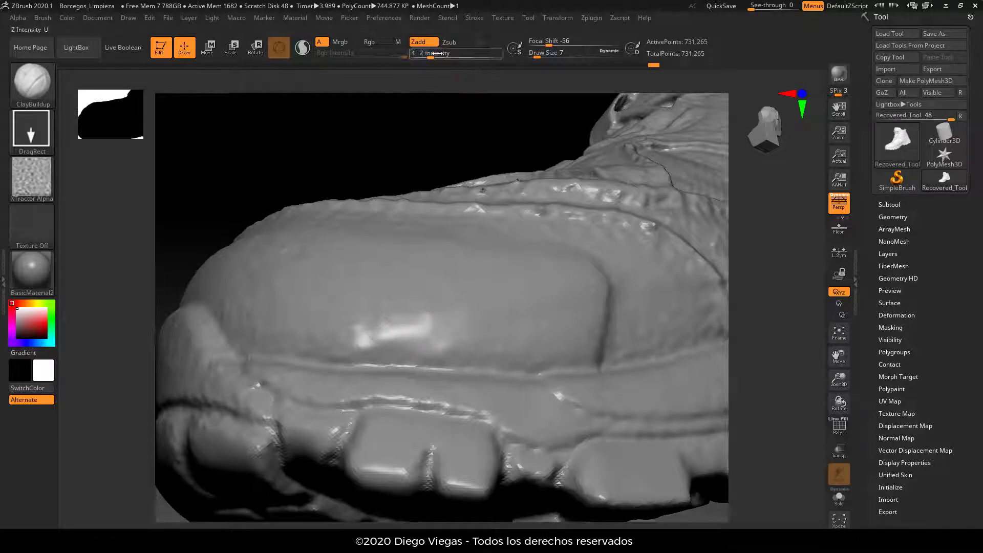
left_click_drag(434, 53, 445, 54)
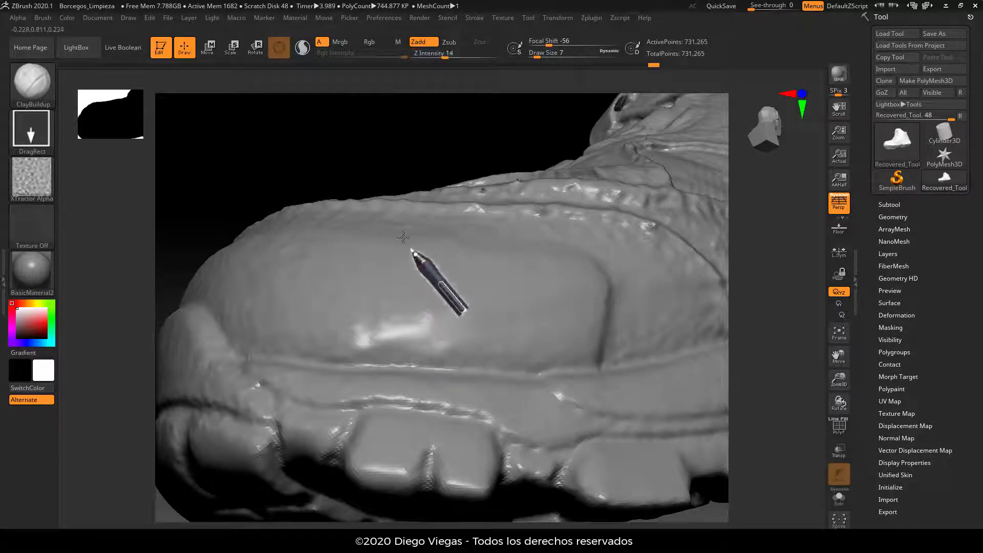
mouse_move(406, 158)
left_mouse_down("alt")
mouse_move(424, 82)
mouse_move(406, 128)
mouse_move(417, 149)
left_mouse_up("alt")
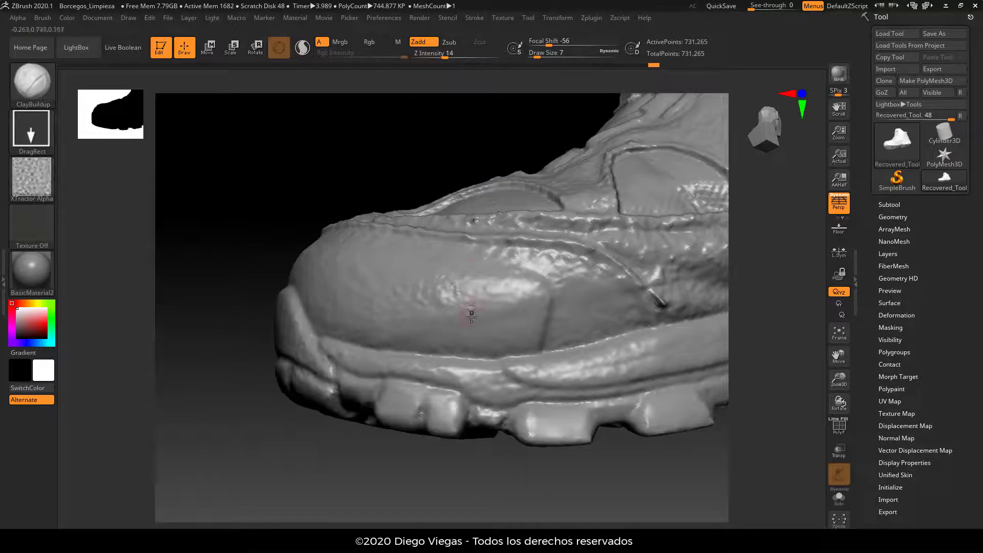
left_click_drag(483, 313, 518, 342)
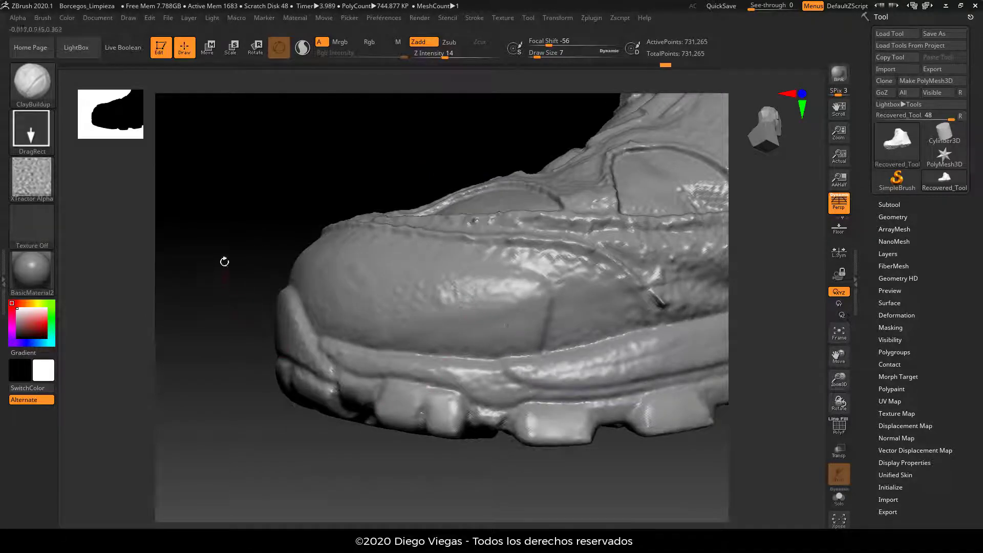
left_click_drag(224, 262, 228, 231)
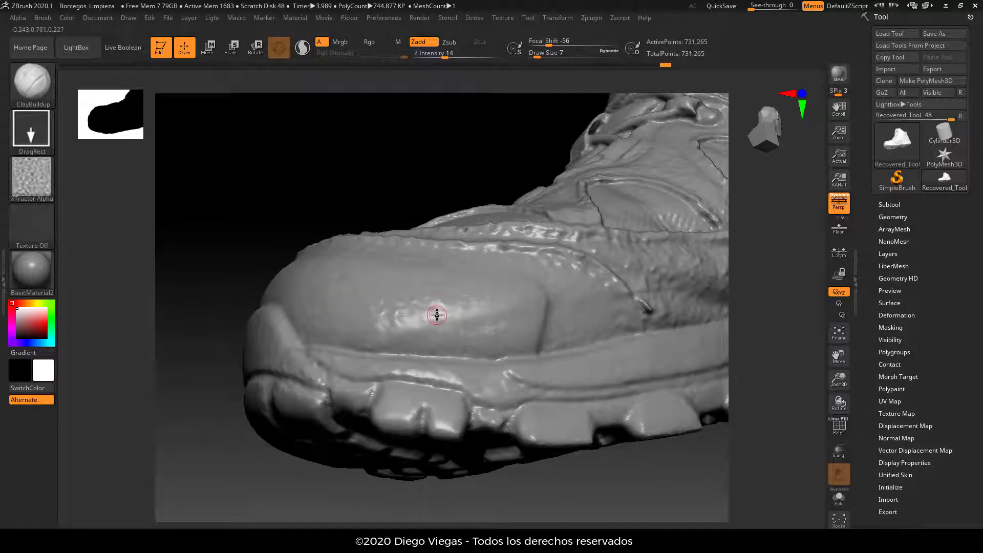
key("ctrl")
Set the brush's Z Intensity to 26, undo the test stamp on the toe cap, and set the Focal Shift to 13.
mouse_move(417, 167)
left_mouse_down()
mouse_move(420, 180)
mouse_move(424, 145)
mouse_move(406, 83)
left_mouse_up()
left_click_drag(445, 57, 456, 56)
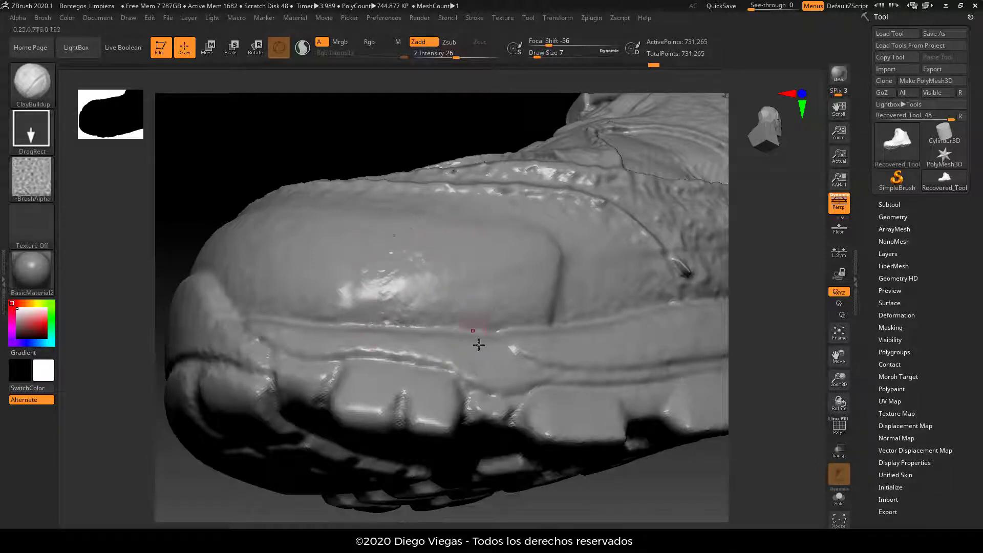
key("ctrl")
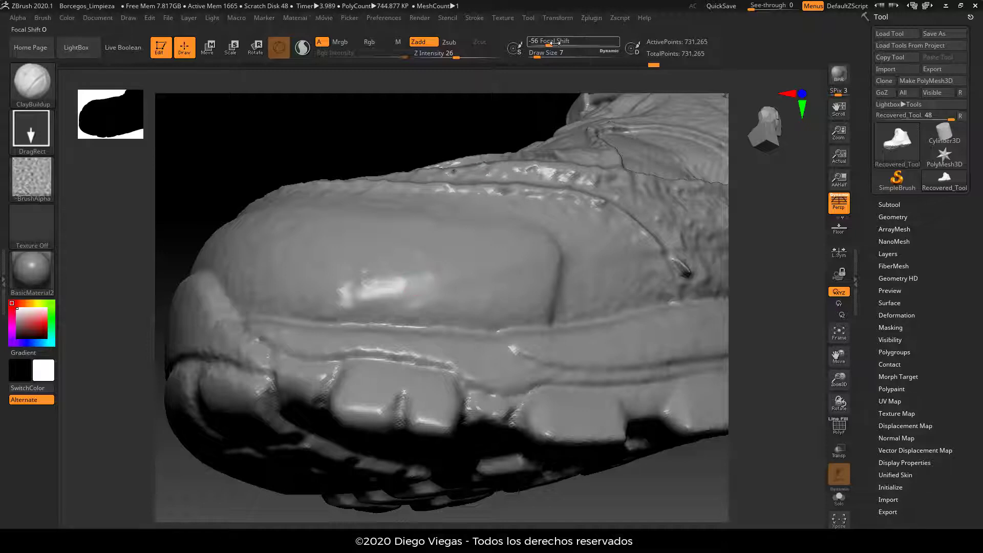
left_click_drag(550, 43, 579, 42)
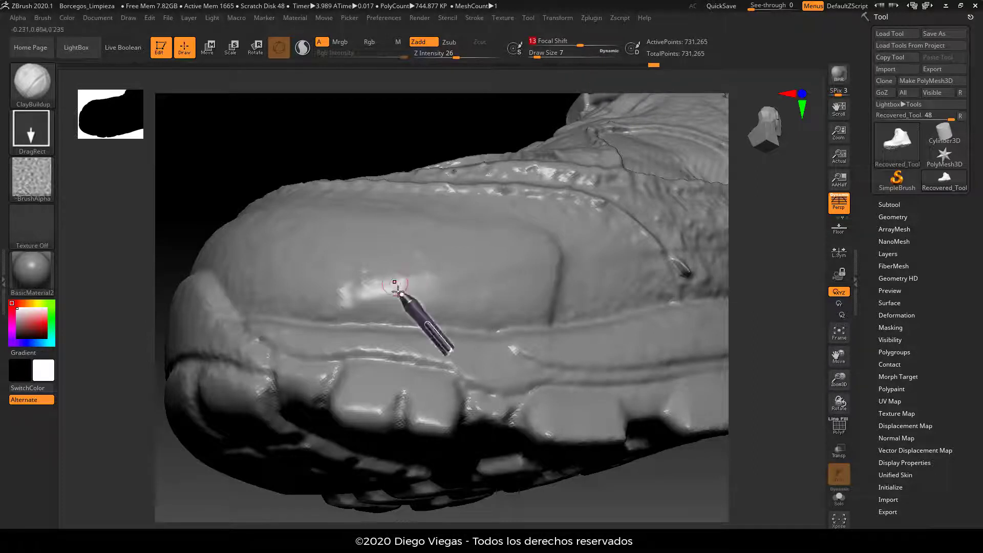
Stamp the extracted alpha repeatedly over the smoothed side of the toe cap to restore its surface grain.
mouse_move(398, 290)
left_mouse_down()
mouse_move(434, 355)
mouse_move(421, 331)
mouse_move(383, 306)
mouse_move(373, 261)
mouse_move(360, 305)
mouse_move(353, 293)
left_mouse_up()
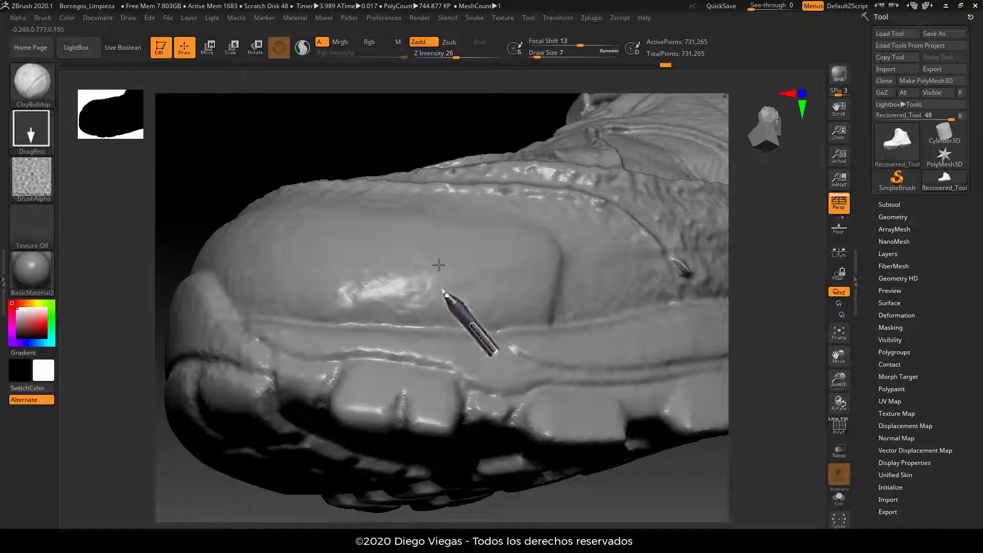
mouse_move(439, 132)
left_mouse_down()
mouse_move(456, 306)
mouse_move(463, 302)
left_mouse_up()
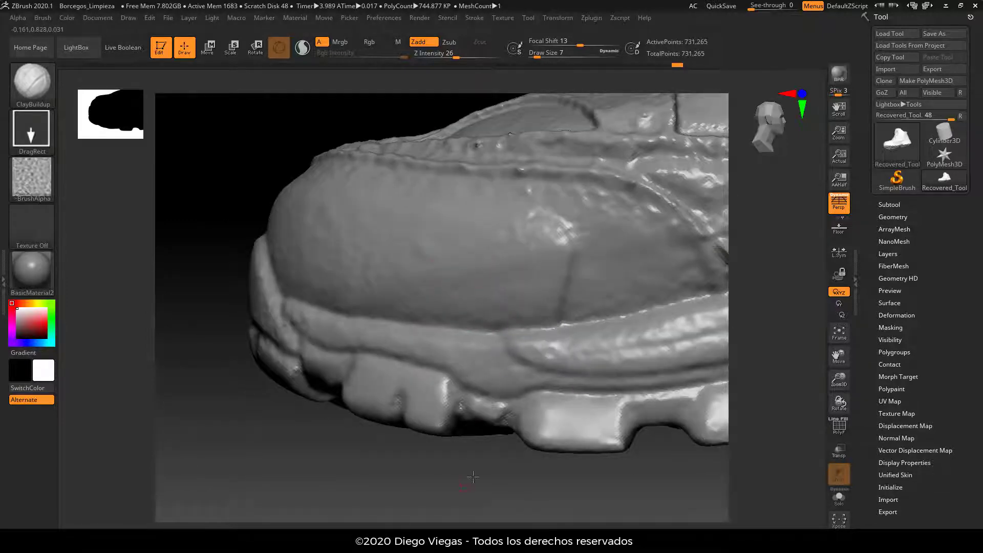
left_click_drag(473, 477, 357, 226)
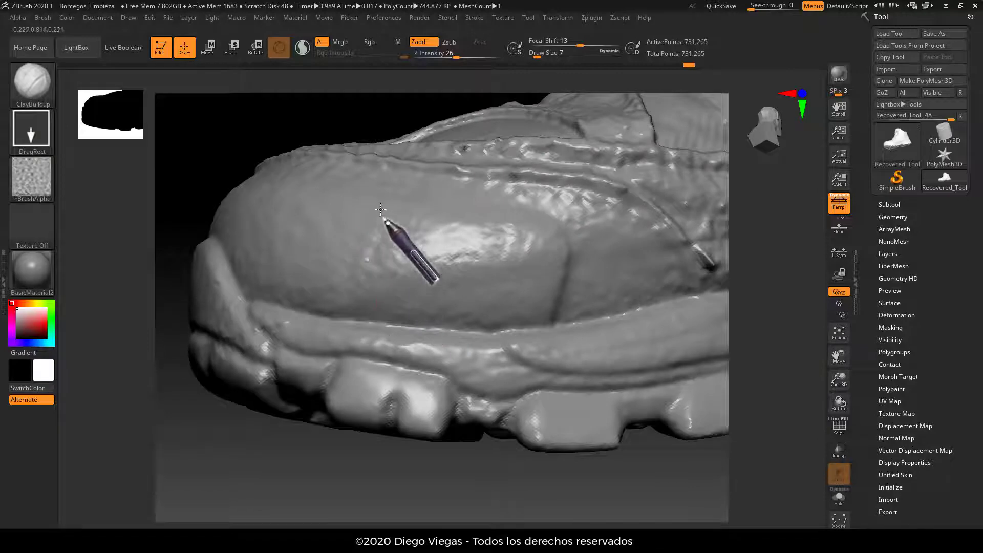
left_click_drag(365, 456, 307, 249, "alt")
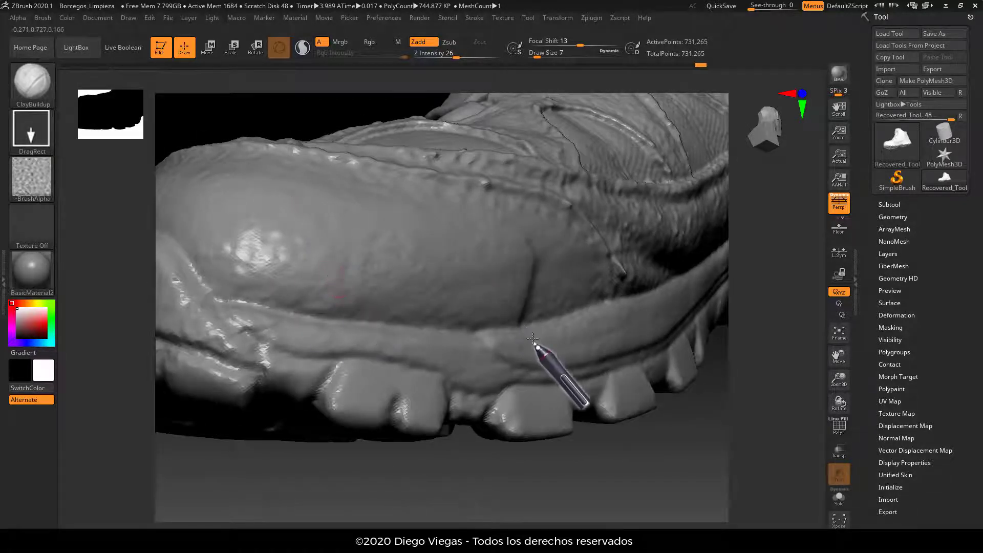
right_click_drag(490, 343, 509, 288)
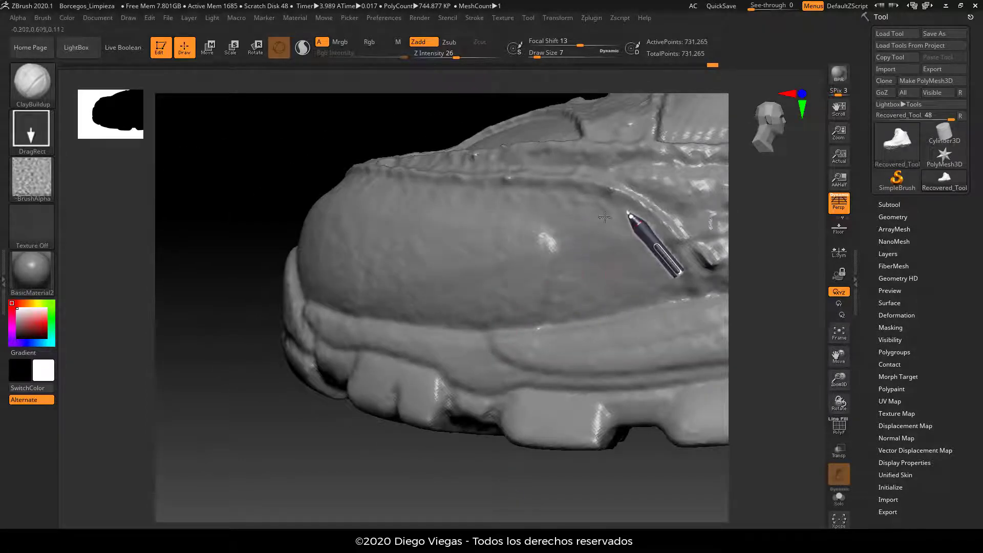
left_click_drag(378, 492, 430, 277)
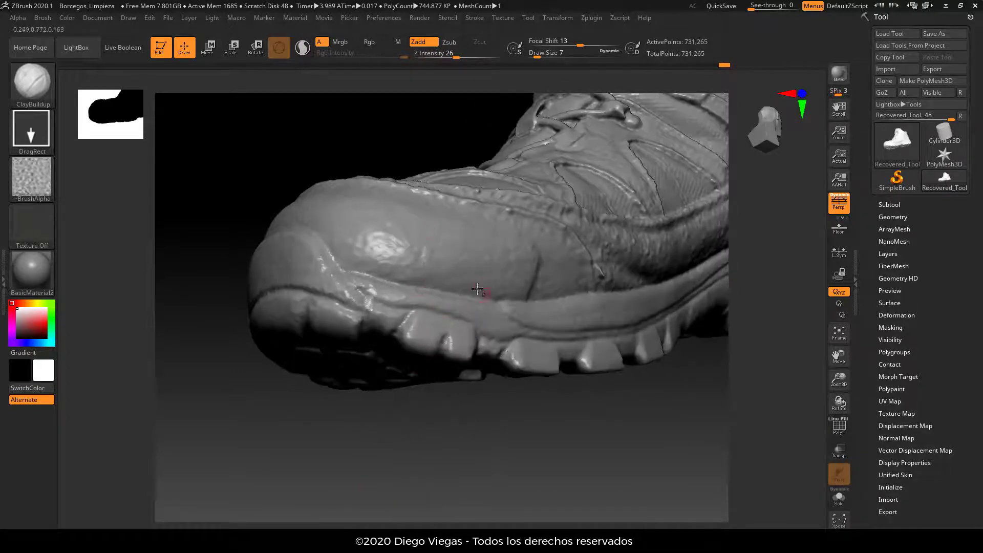
Stamp the extracted alpha over the remaining smooth areas toward the front of the toe cap.
left_click_drag(541, 382, 449, 294)
left_click_drag(428, 205, 446, 213)
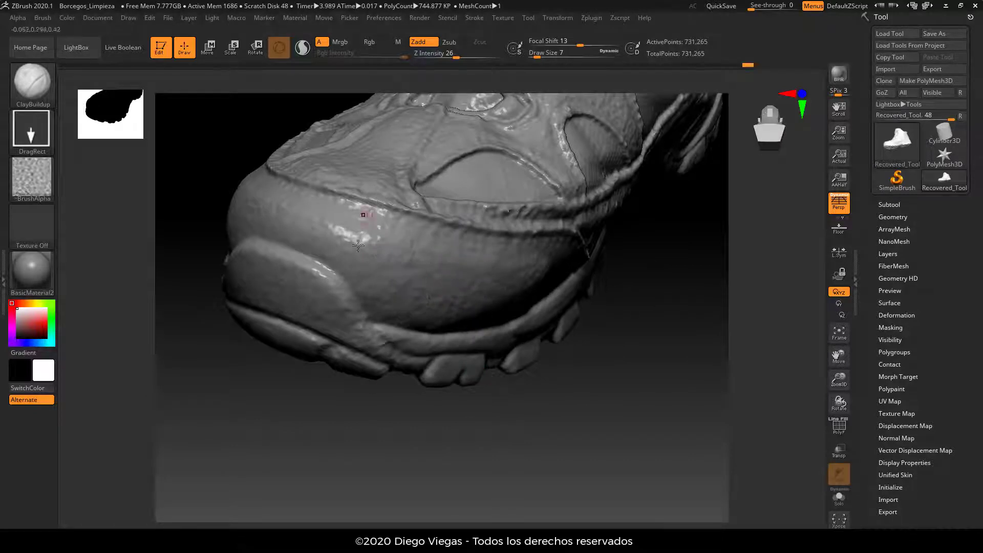
left_click_drag(337, 419, 333, 333)
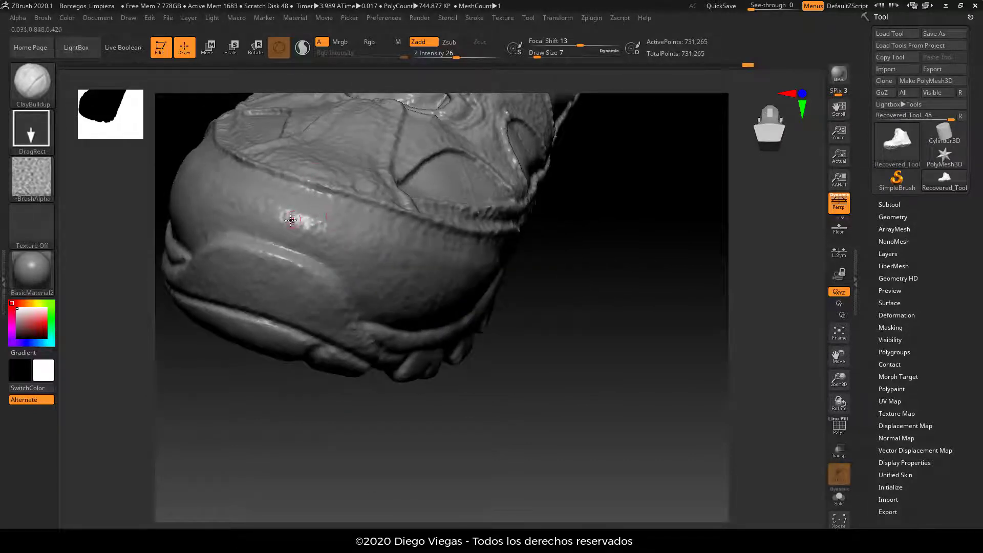
left_click_drag(401, 371, 399, 253)
left_click_drag(522, 468, 502, 404)
left_click_drag(399, 383, 322, 409)
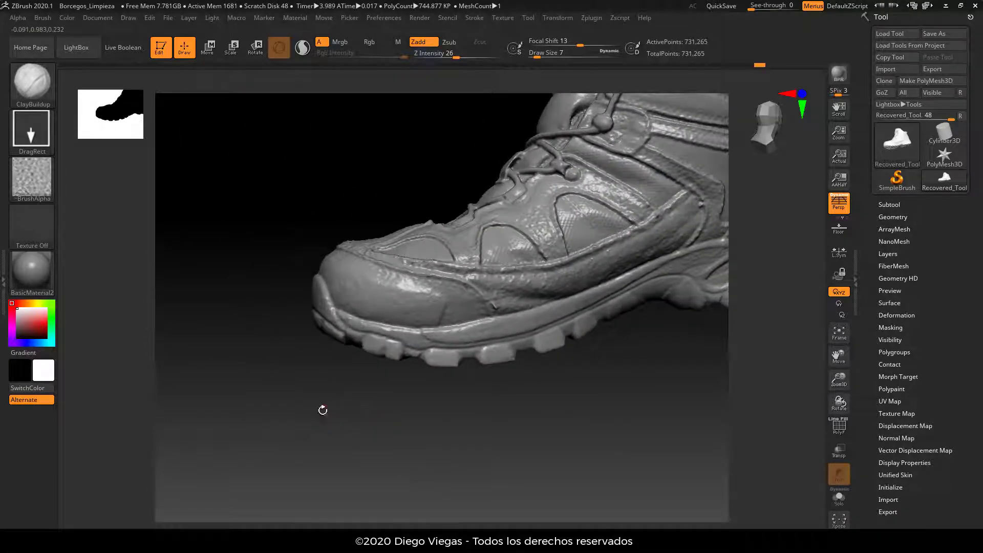
Change the boot's material to BasicMaterial and review the whole model.
left_click(37, 261)
left_click(139, 407)
left_click_drag(362, 428, 251, 245)
left_click_drag(337, 244, 550, 229, "alt")
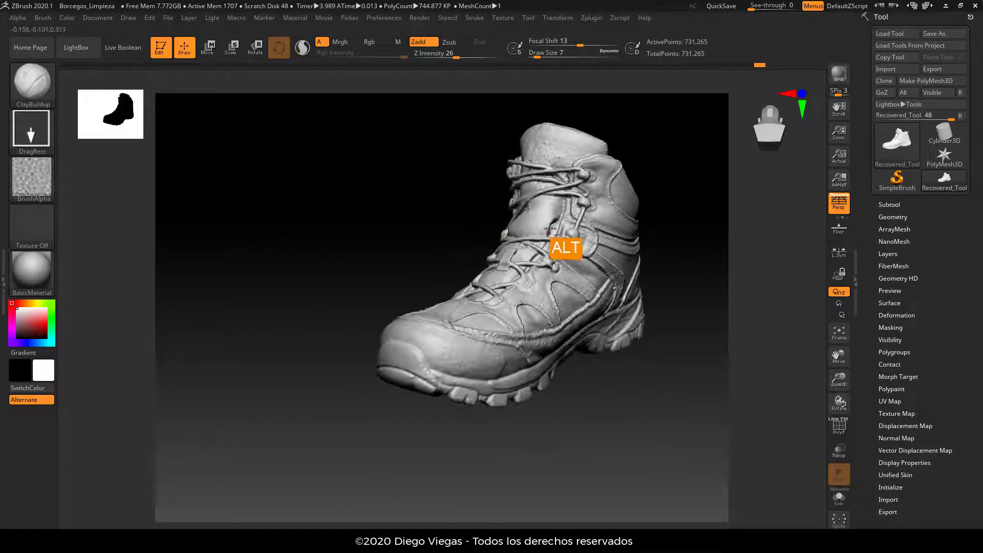
left_click_drag(398, 216, 307, 210, "alt")
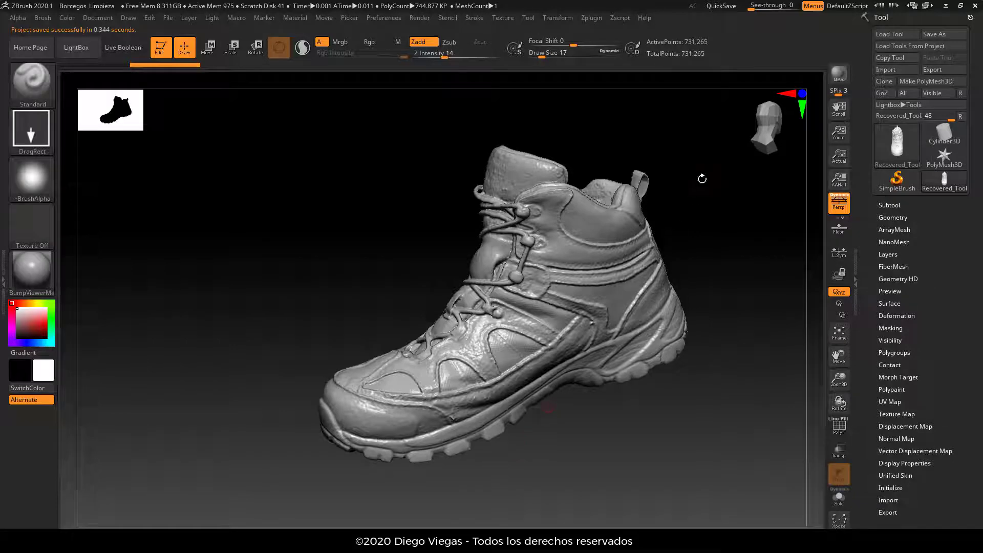
Smooth the filled surface inside the boot's opening with the Smooth brush.
left_click_drag(702, 179, 623, 394)
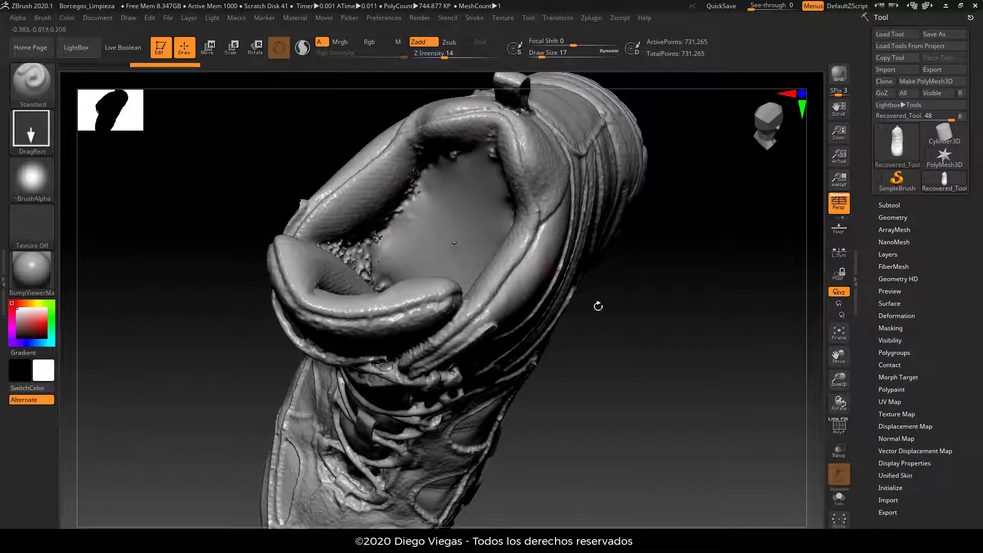
left_click_drag(617, 302, 563, 284)
mouse_move(385, 223)
left_mouse_down("shift")
mouse_move(435, 207)
mouse_move(465, 228)
left_mouse_up("shift")
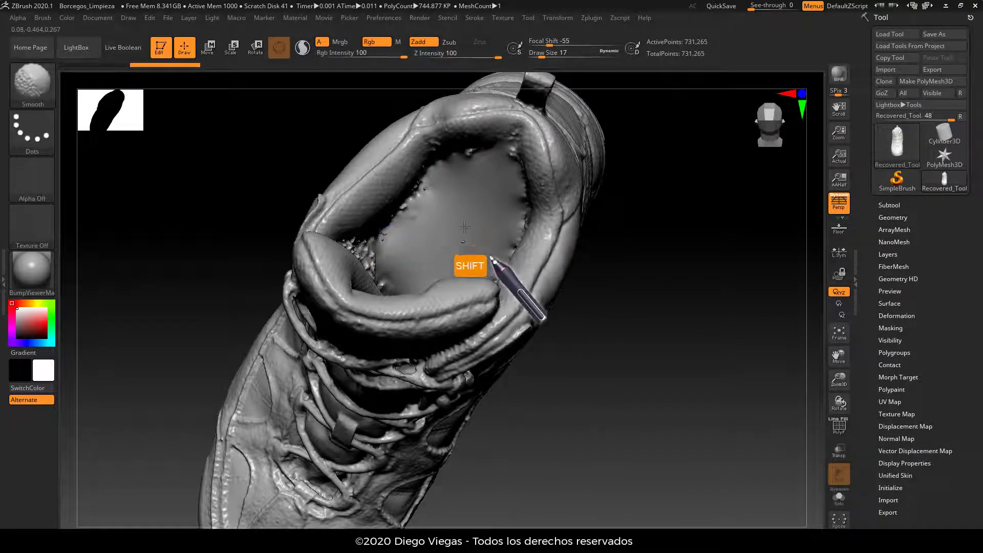
mouse_move(666, 294)
left_mouse_down()
mouse_move(683, 295)
mouse_move(260, 173)
left_mouse_up()
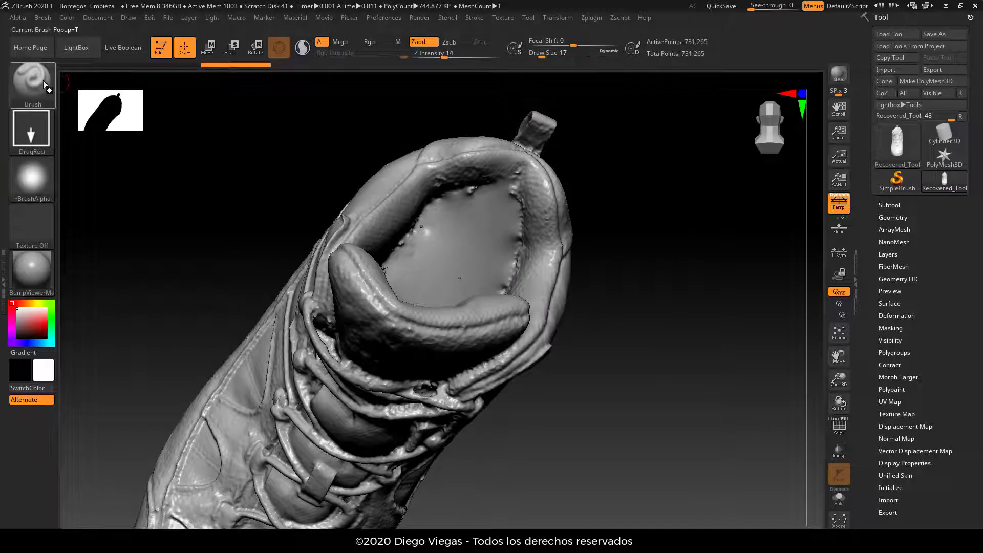
left_click(44, 85)
mouse_move(341, 163)
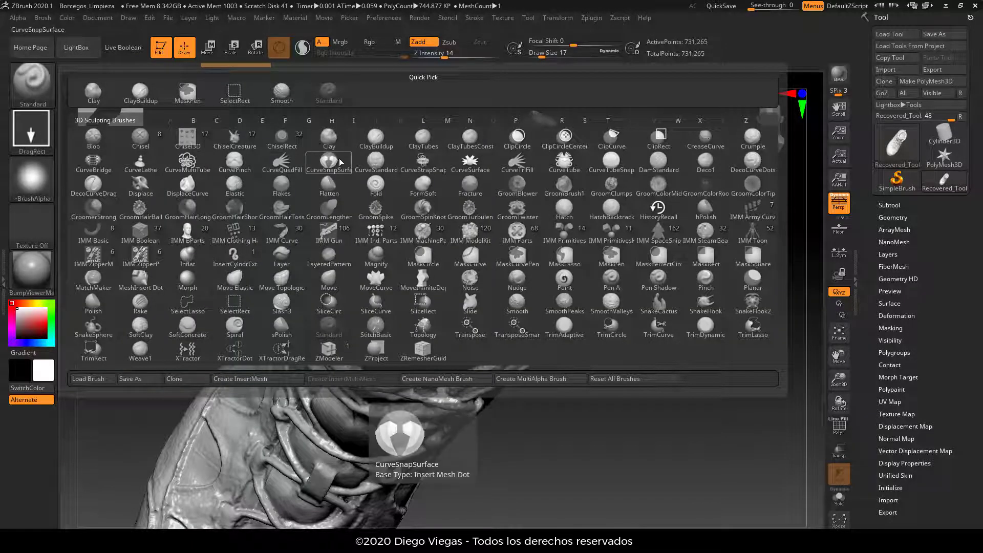
key("p")
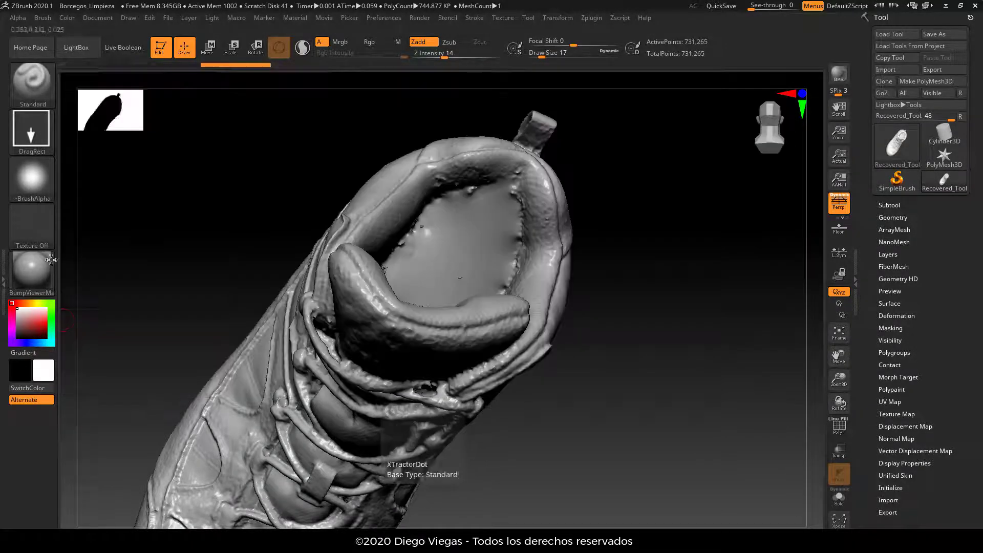
left_click(28, 77)
key("i")
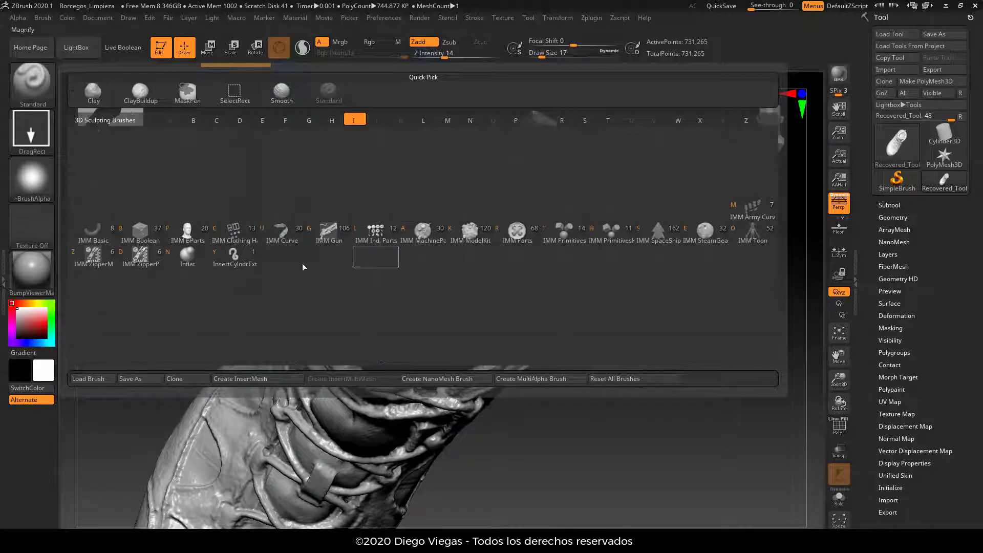
left_click(182, 244)
left_click_drag(608, 204, 553, 226)
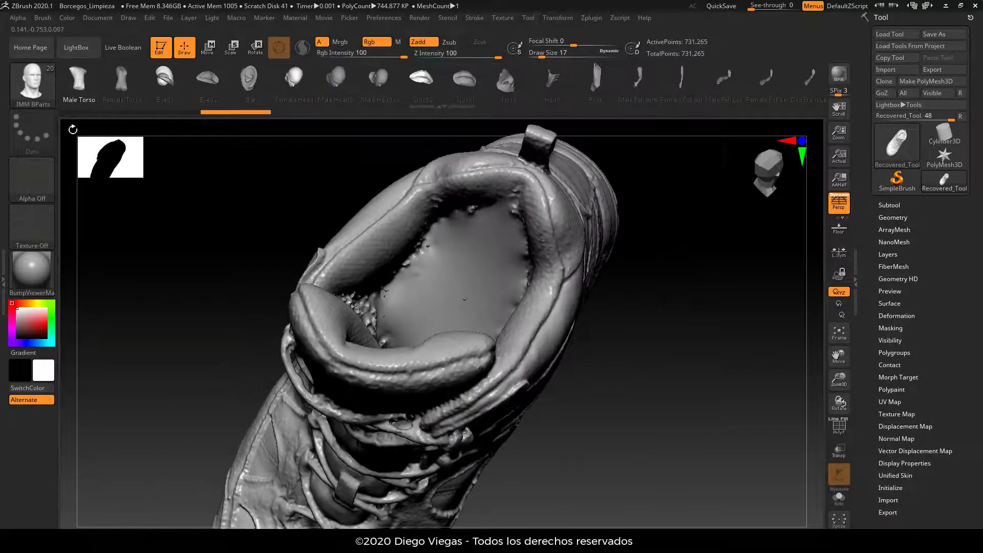
Push the filled surface inside the boot's opening inward with the Inflat brush at draw size 45.
left_click(32, 82)
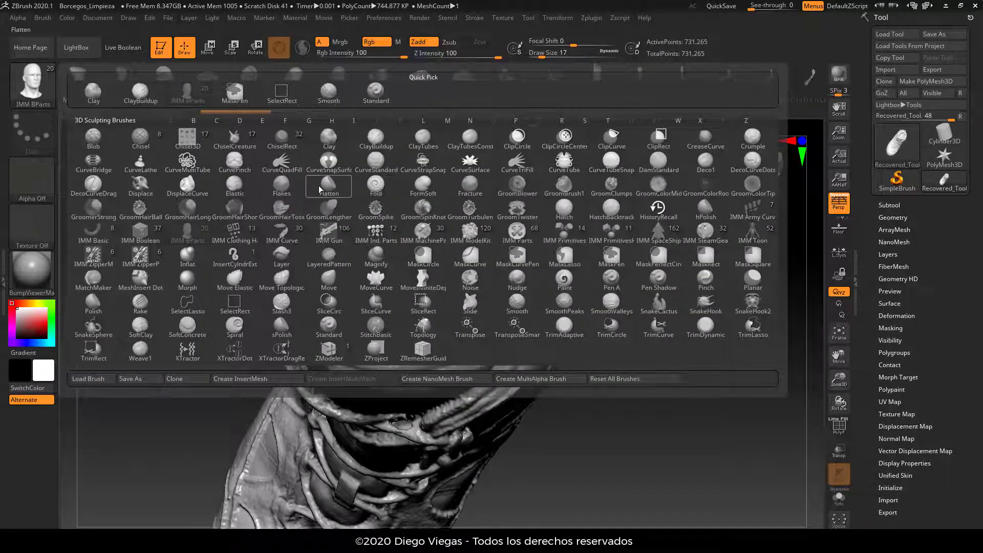
key("i")
left_click(186, 256)
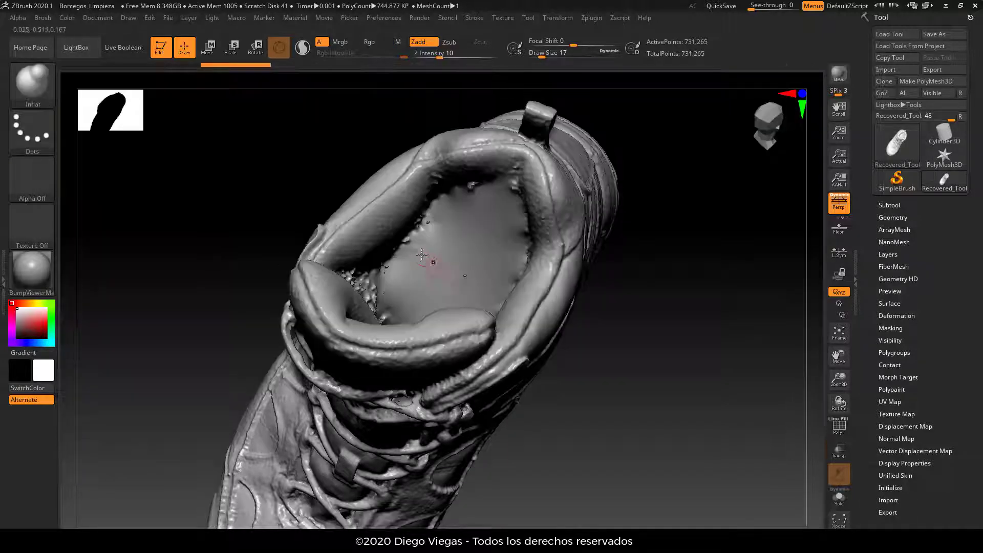
left_click_drag(676, 256, 666, 292)
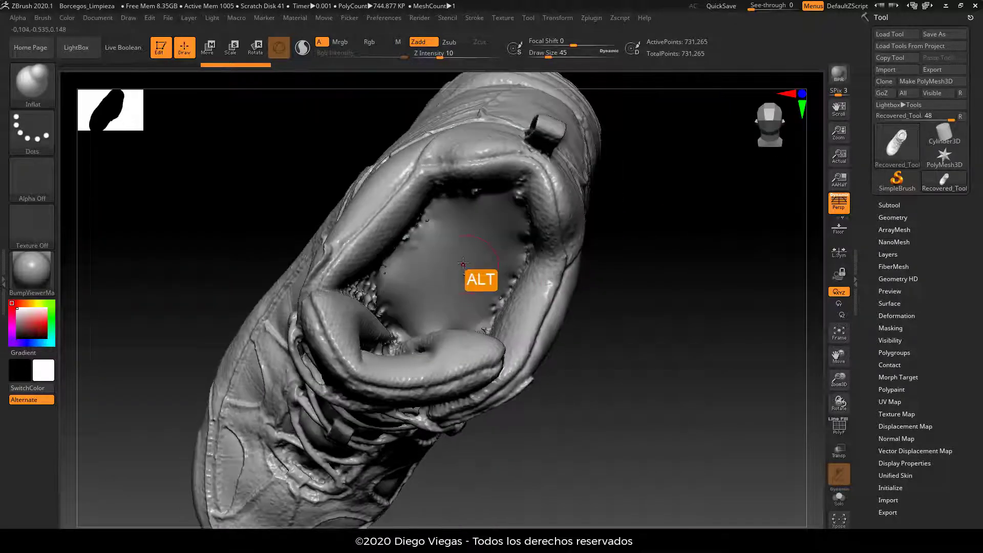
mouse_move(458, 263)
left_mouse_down("alt")
mouse_move(443, 259)
mouse_move(476, 226)
mouse_move(428, 231)
mouse_move(390, 271)
mouse_move(425, 279)
left_mouse_up("alt")
left_click_drag(646, 285, 655, 311)
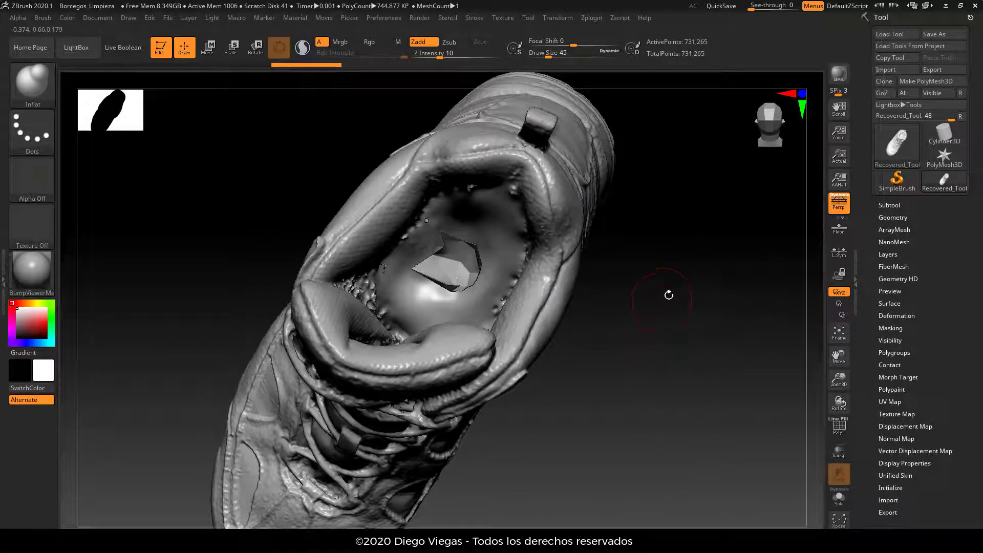
Remesh the boot with DynaMesh and smooth the faceted dent inside the opening.
left_click(893, 217)
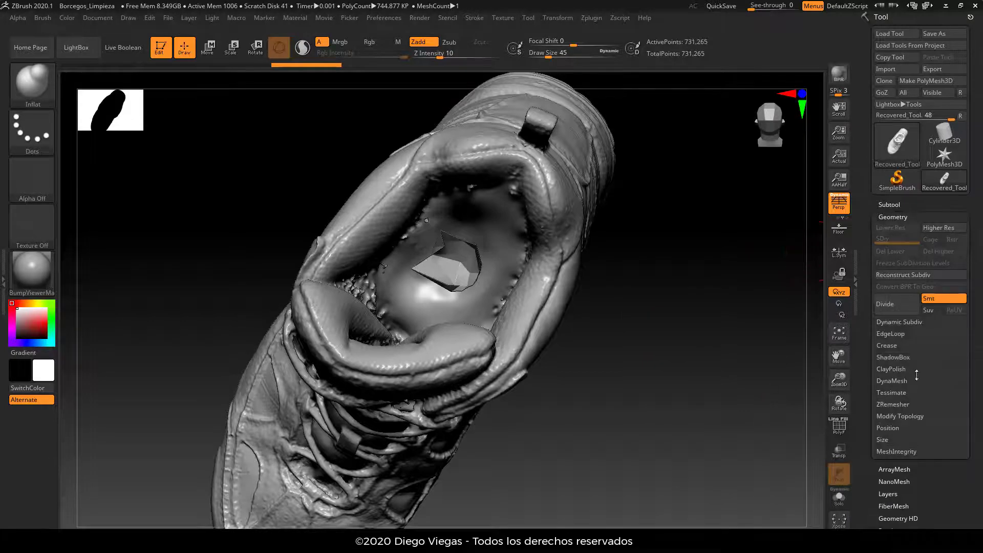
left_click(892, 381)
left_click_drag(675, 237, 719, 438, "ctrl")
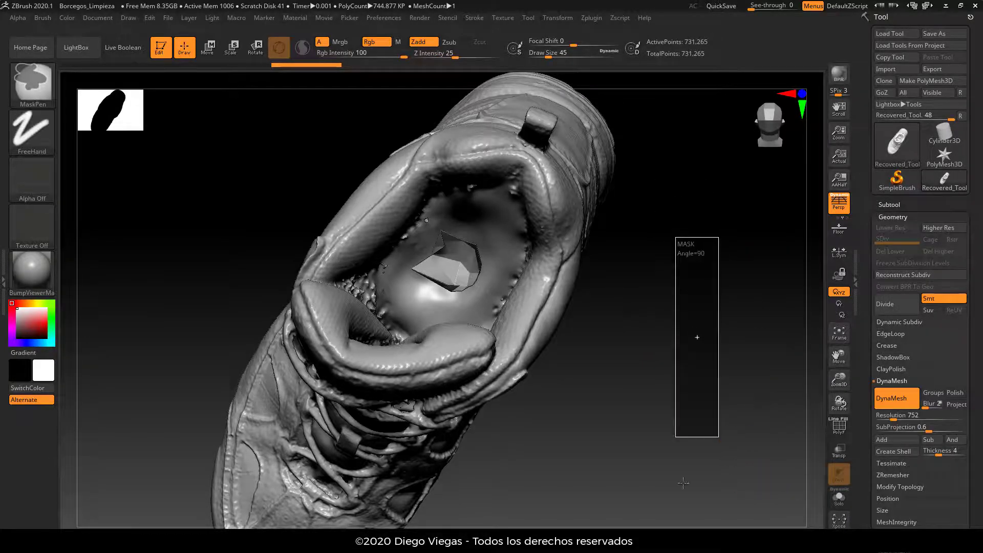
key("shift")
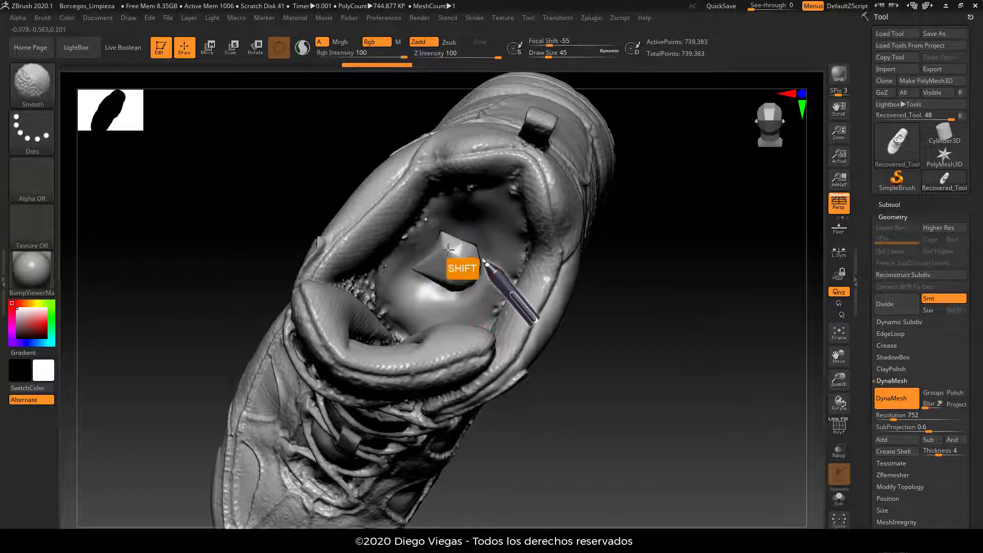
Remesh the boot again and continue smoothing the bulge and surrounding surface in the cavity.
key("ctrl")
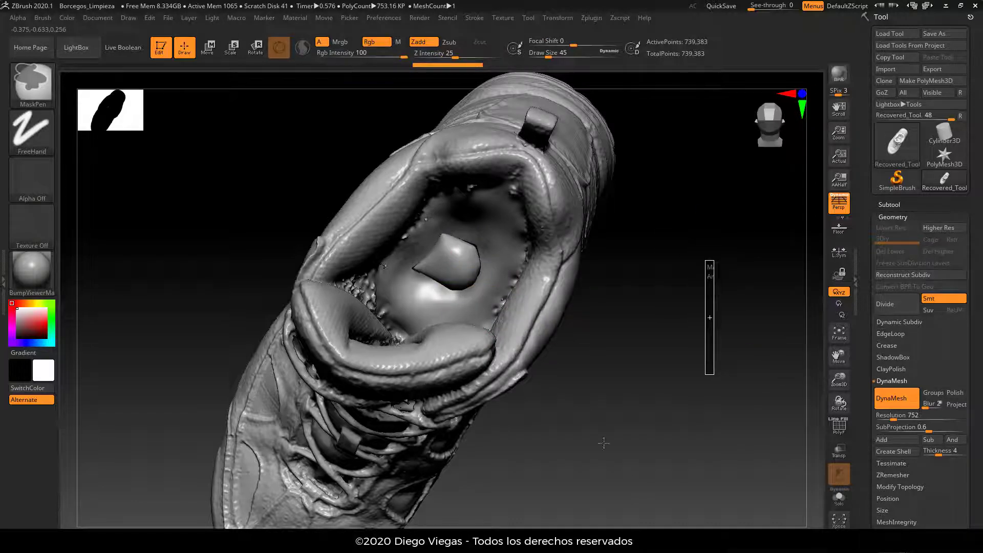
mouse_move(630, 361)
left_mouse_down()
mouse_move(616, 340)
mouse_move(627, 395)
left_mouse_up()
key("shift")
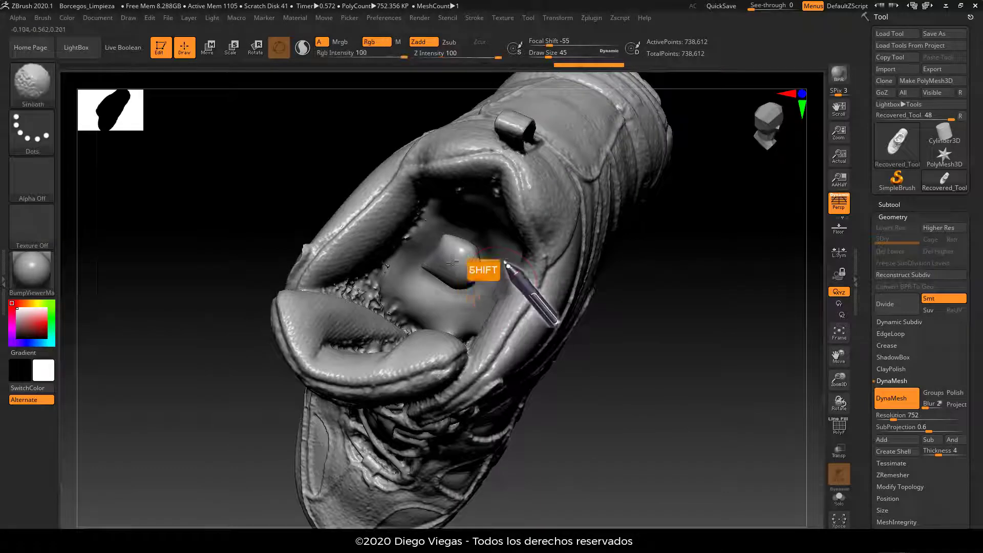
left_click_drag(630, 354, 548, 348)
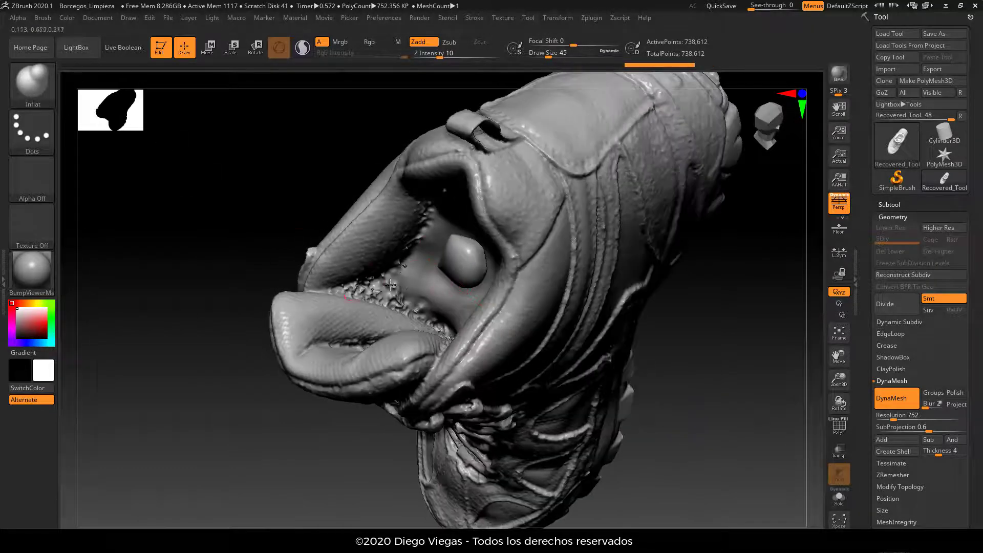
left_click_drag(429, 268, 464, 261, "shift")
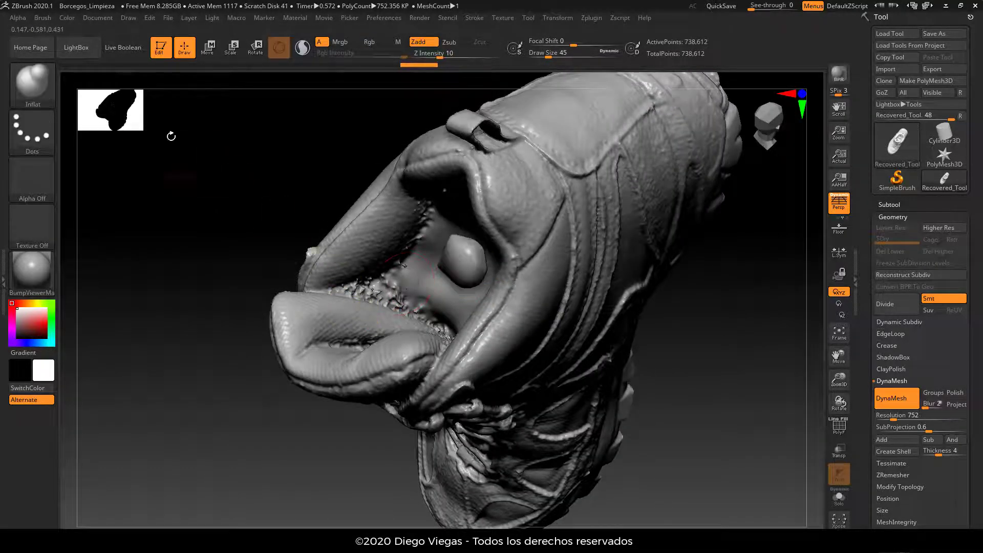
Reshape the surface inside the opening with the Move brush at draw size 68 to deepen the cavity.
left_click(27, 86)
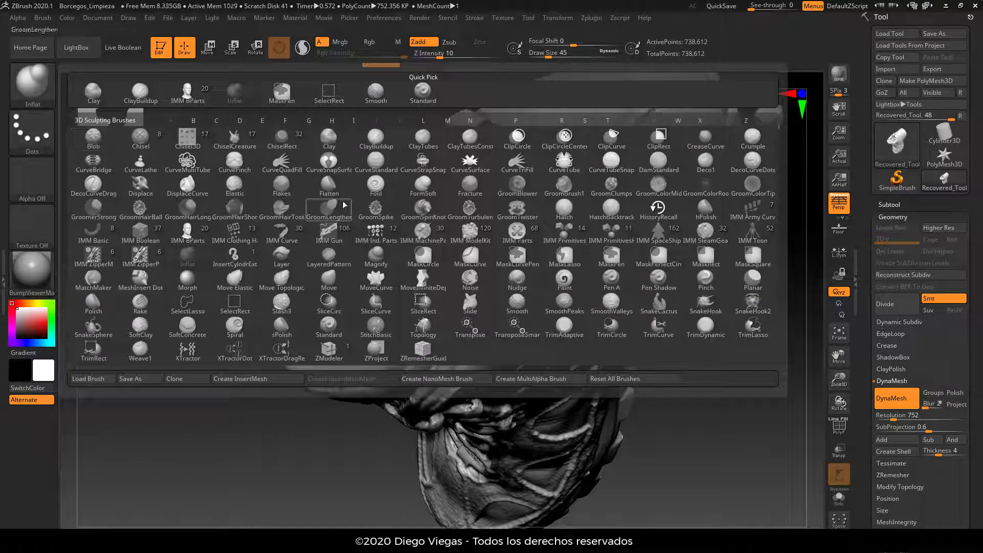
key("m")
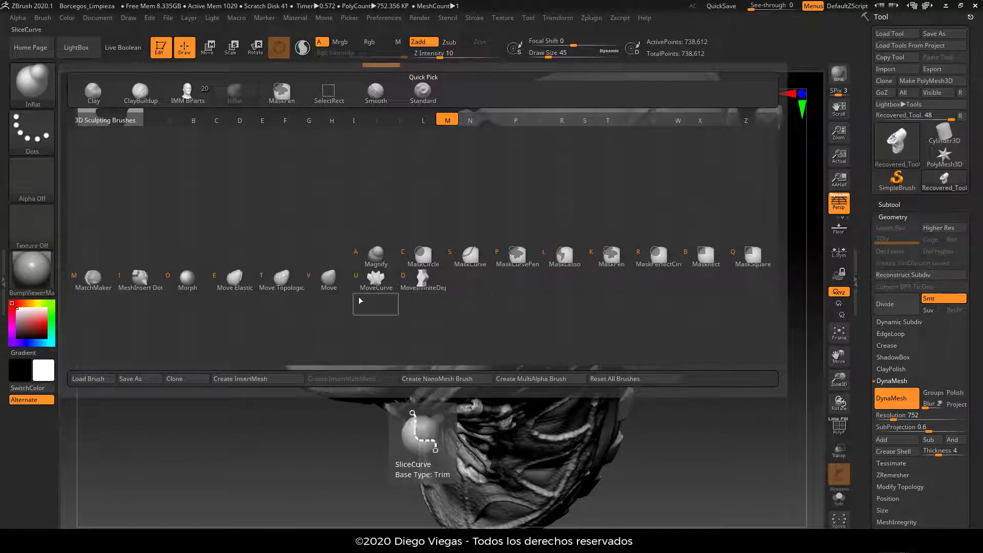
left_click(358, 304)
left_click_drag(298, 197, 449, 265)
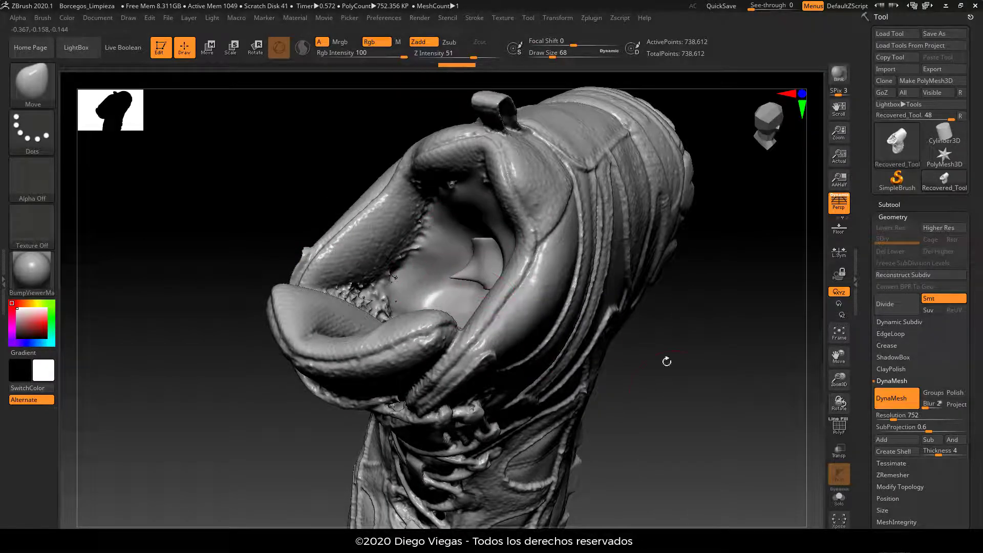
Remesh the moved geometry with DynaMesh and smooth the creased center of the cavity.
key("ctrl")
left_click_drag(668, 386, 709, 417)
key("shift")
left_click_drag(471, 268, 474, 278, "shift")
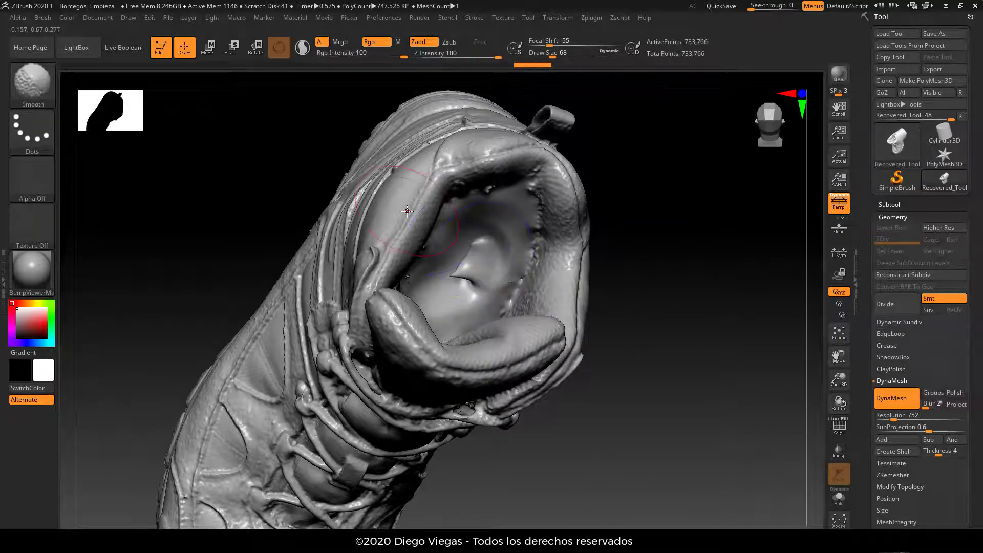
Deepen the cavity with the Inflat brush at draw size 68 and clean up the result by remeshing and smoothing.
left_click(30, 82)
left_click(243, 102)
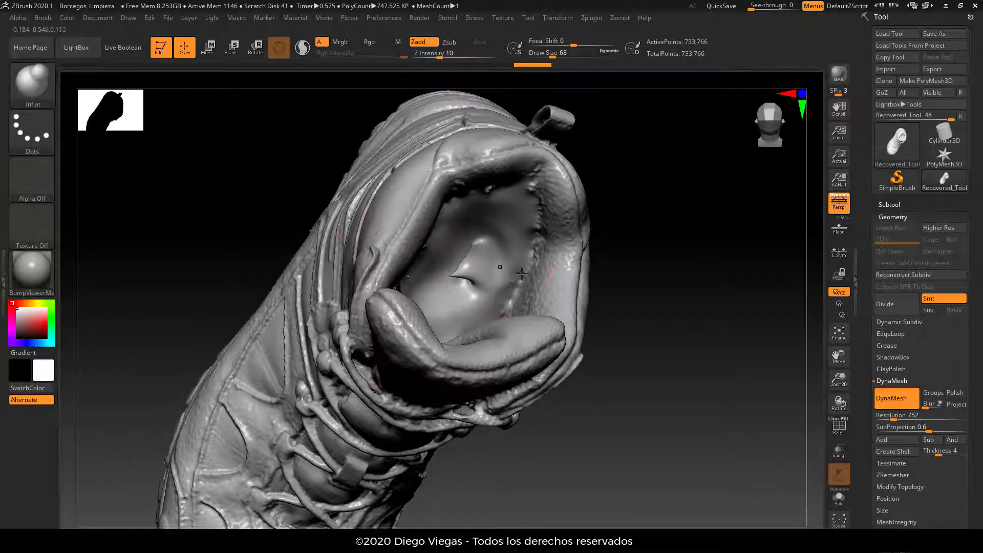
left_click_drag(481, 264, 468, 250, "alt")
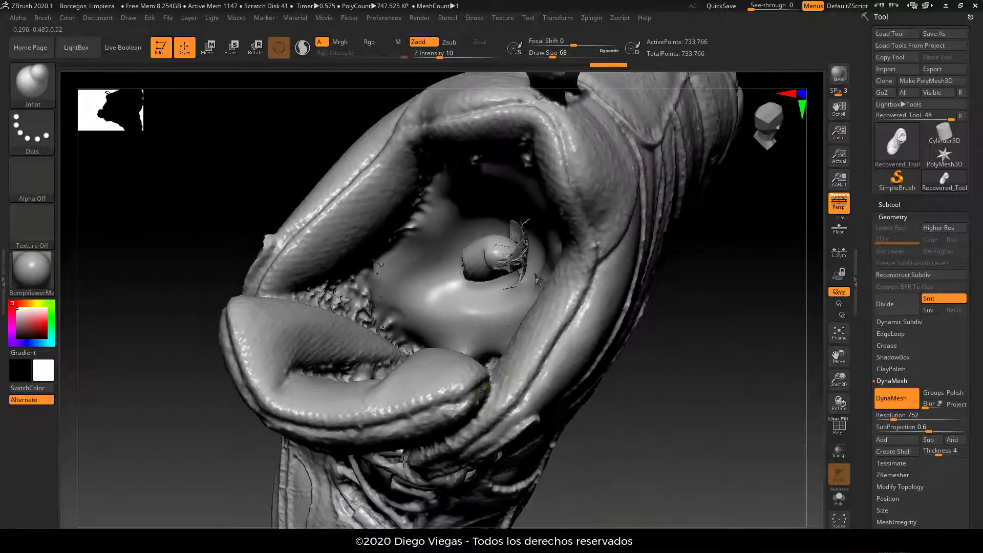
left_click_drag(712, 334, 738, 461, "ctrl")
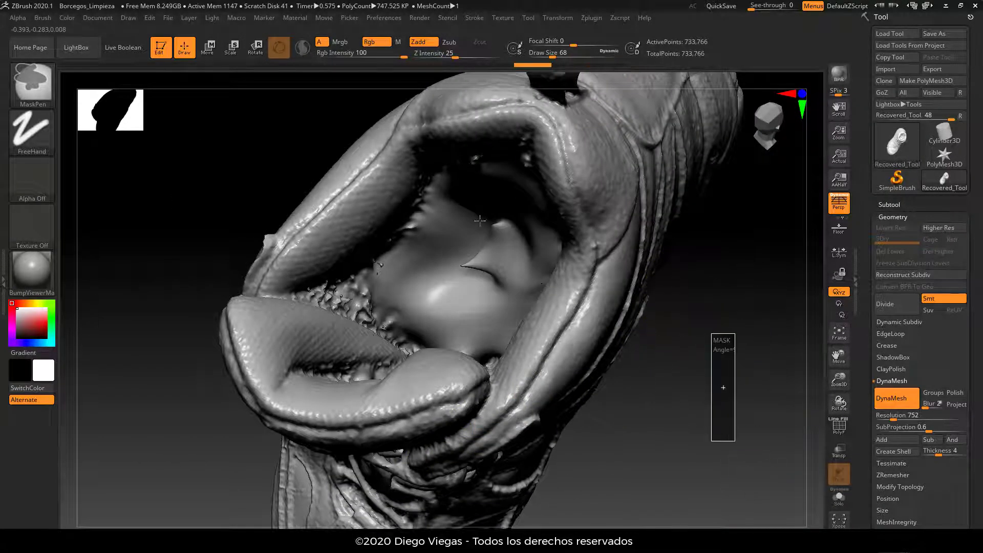
key("shift")
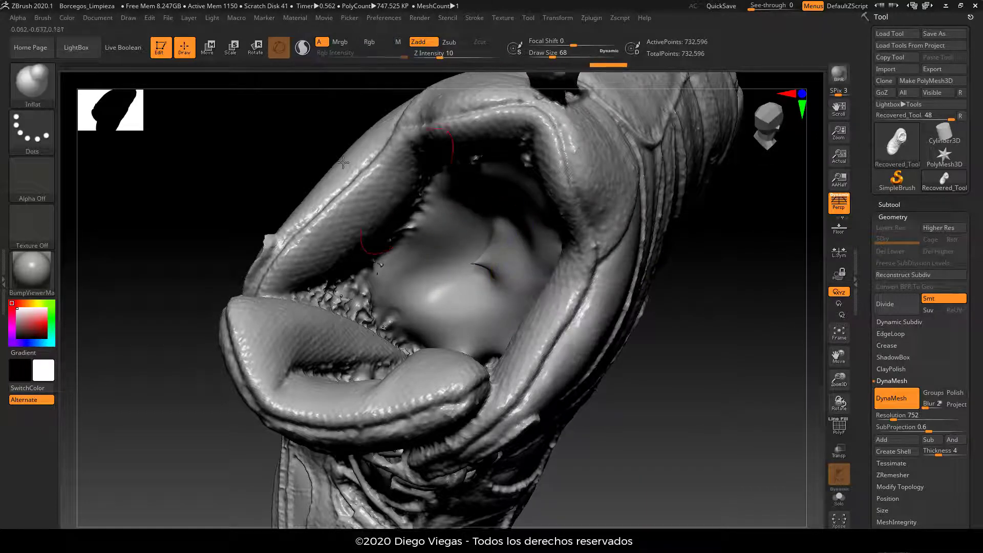
Carve into the center and sides of the cavity with the ClayBuildup brush at draw size 34.
left_click(30, 81)
left_click(177, 109)
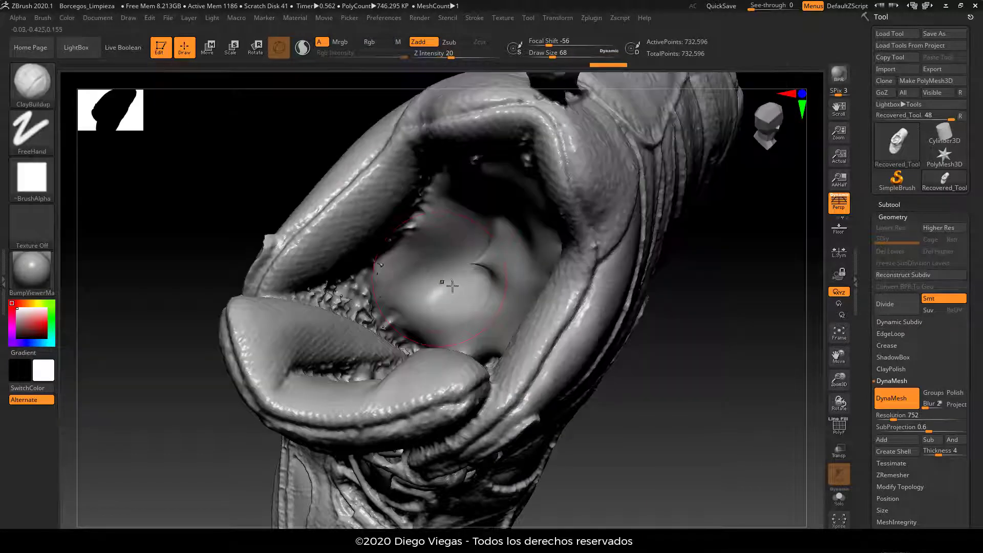
key("s")
key("alt")
mouse_move(500, 251)
left_mouse_down("alt")
mouse_move(494, 294)
mouse_move(451, 307)
mouse_move(417, 281)
mouse_move(492, 348)
mouse_move(400, 313)
mouse_move(404, 231)
left_mouse_up("alt")
left_click_drag(680, 320, 681, 253)
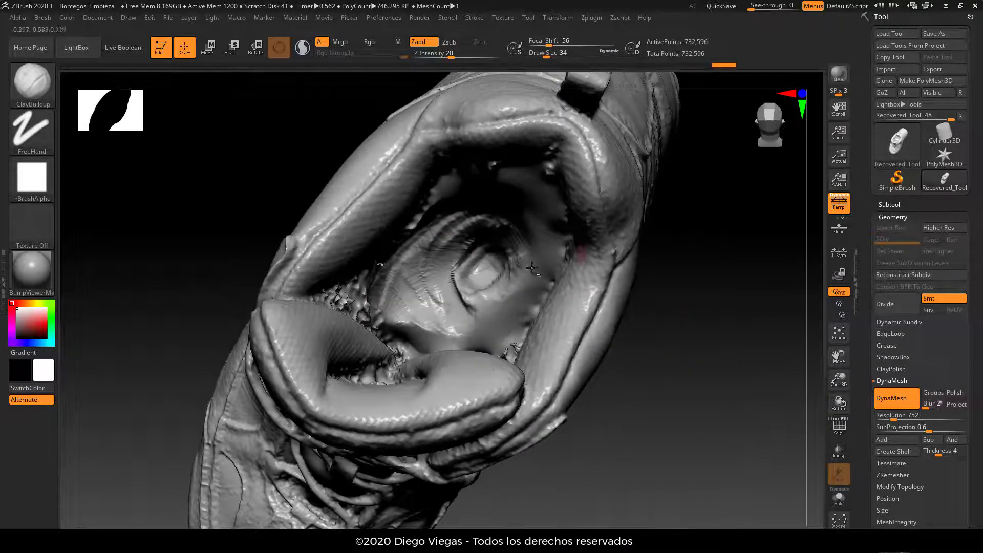
mouse_move(553, 225)
left_mouse_down("alt")
mouse_move(453, 185)
mouse_move(425, 246)
mouse_move(512, 195)
mouse_move(543, 276)
mouse_move(376, 320)
mouse_move(334, 321)
mouse_move(345, 329)
left_mouse_up("alt")
Carve away the cavity walls beneath the collar's padded rim with ClayBuildup, working around the opening.
mouse_move(681, 311)
left_mouse_down()
mouse_move(469, 351)
mouse_move(501, 325)
mouse_move(470, 301)
mouse_move(444, 316)
left_mouse_up()
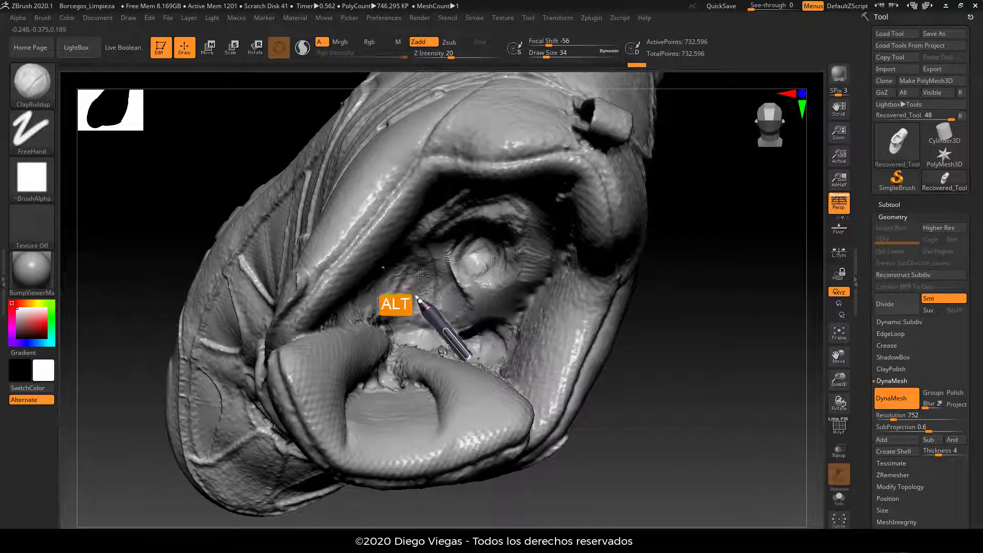
mouse_move(706, 292)
left_mouse_down()
mouse_move(495, 254)
mouse_move(538, 257)
mouse_move(540, 200)
mouse_move(478, 217)
mouse_move(478, 263)
mouse_move(485, 214)
left_mouse_up()
left_click_drag(762, 241, 484, 185)
mouse_move(455, 149)
left_mouse_down("alt")
mouse_move(413, 122)
mouse_move(413, 147)
left_mouse_up("alt")
left_click_drag(694, 300, 694, 266)
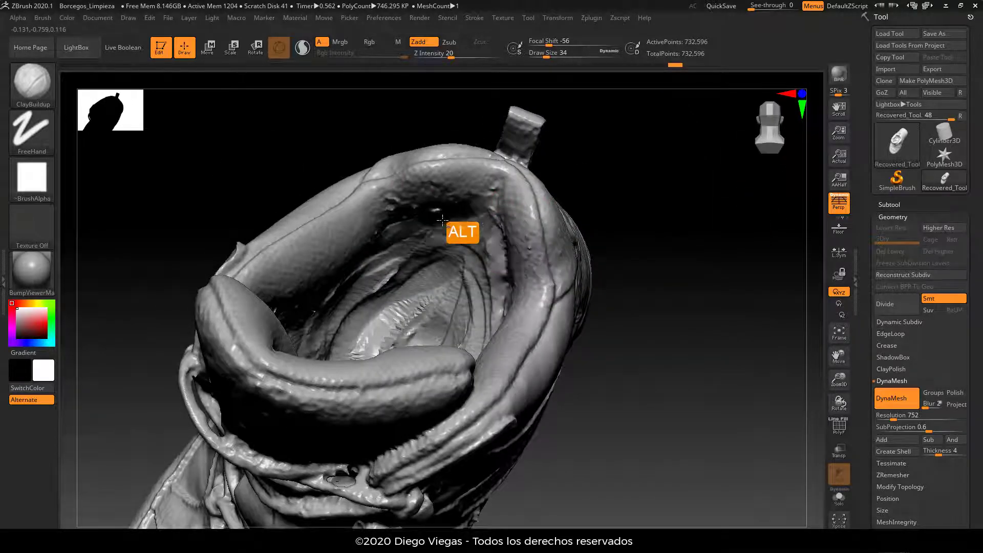
mouse_move(400, 259)
left_mouse_down("alt")
mouse_move(350, 284)
mouse_move(333, 328)
left_mouse_up("alt")
mouse_move(663, 183)
left_mouse_down()
mouse_move(678, 233)
mouse_move(487, 290)
mouse_move(488, 255)
mouse_move(470, 284)
mouse_move(510, 290)
mouse_move(516, 271)
mouse_move(495, 289)
left_mouse_up()
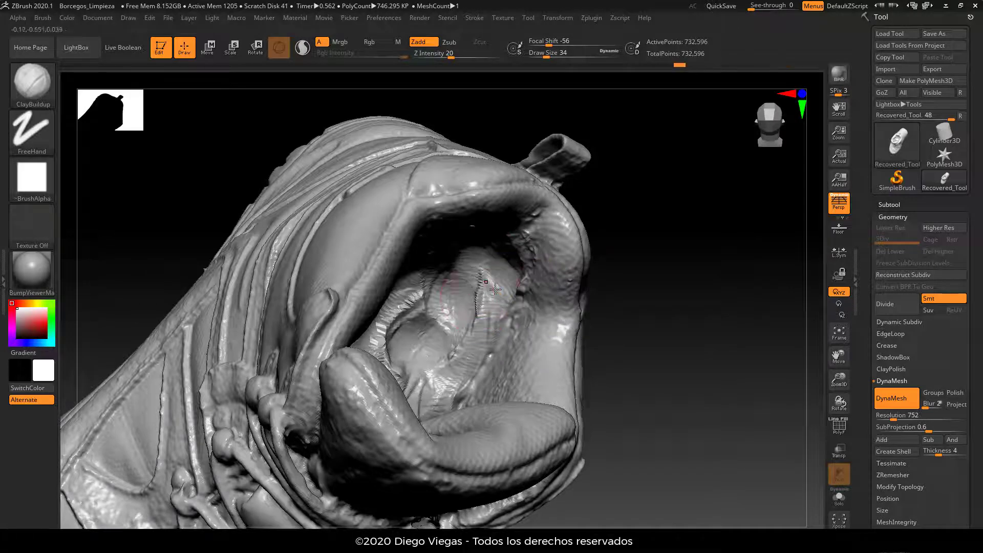
Remesh the carved boot and cut down the ridges on the cavity floor with ClayBuildup.
left_click_drag(628, 316, 720, 211)
key("ctrl")
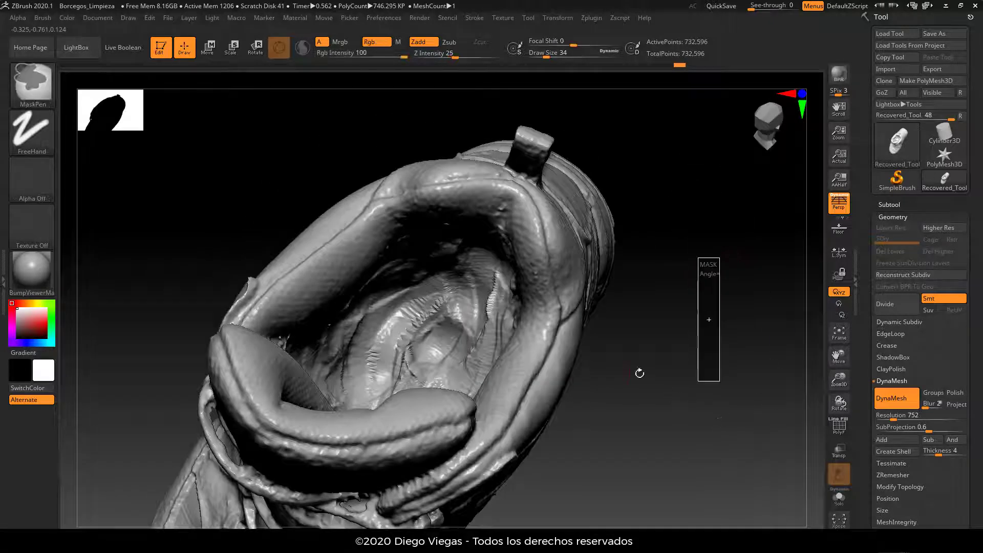
left_click_drag(617, 395, 543, 328)
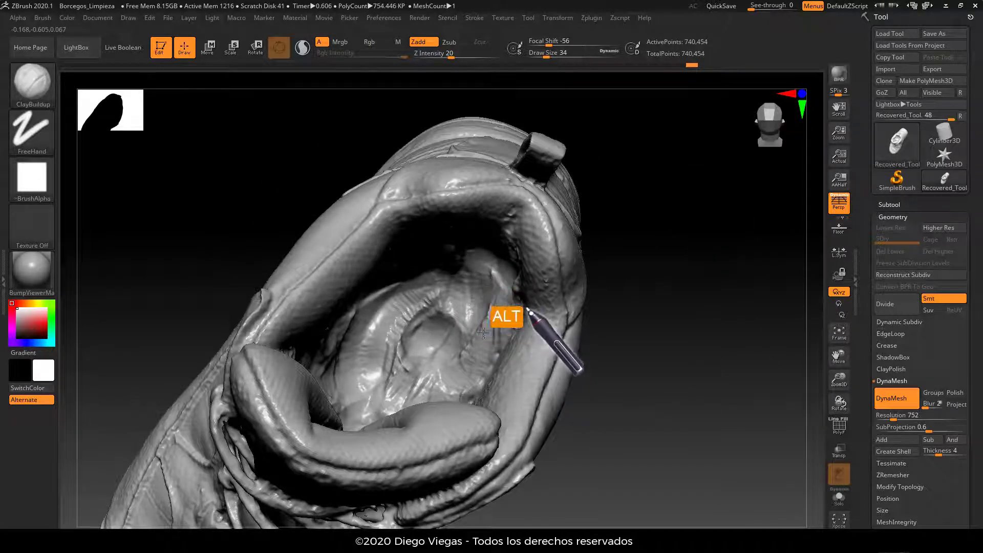
mouse_move(483, 334)
left_mouse_down("alt")
mouse_move(499, 287)
mouse_move(395, 325)
mouse_move(401, 313)
mouse_move(397, 344)
mouse_move(391, 299)
mouse_move(359, 320)
mouse_move(341, 353)
mouse_move(354, 323)
mouse_move(345, 327)
mouse_move(404, 366)
mouse_move(409, 308)
mouse_move(381, 348)
mouse_move(366, 310)
mouse_move(410, 332)
left_mouse_up("alt")
Refresh the DynaMesh and carve the cavity deeper toward the tongue and side walls.
key("ctrl")
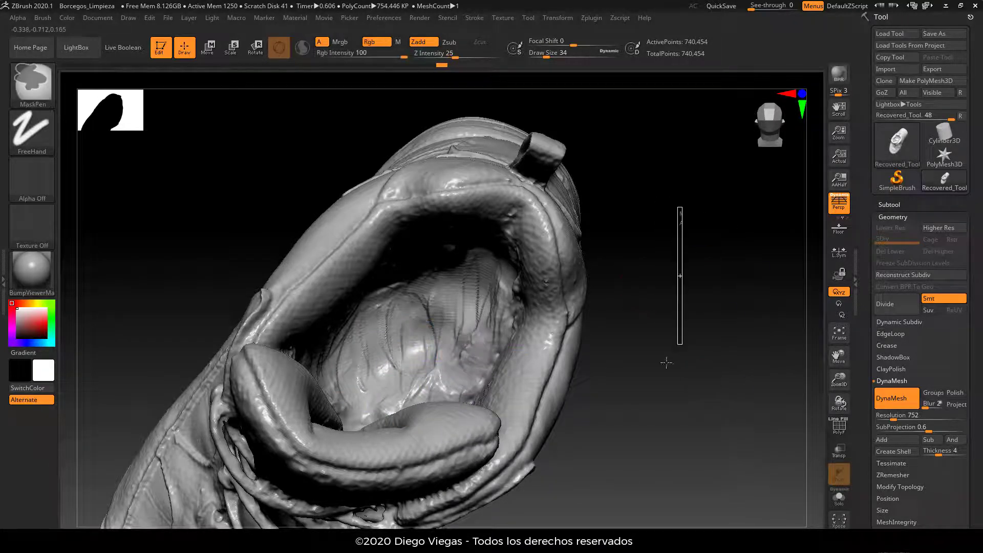
mouse_move(635, 338)
left_mouse_down()
mouse_move(617, 384)
mouse_move(456, 420)
mouse_move(425, 445)
mouse_move(473, 392)
mouse_move(440, 407)
left_mouse_up()
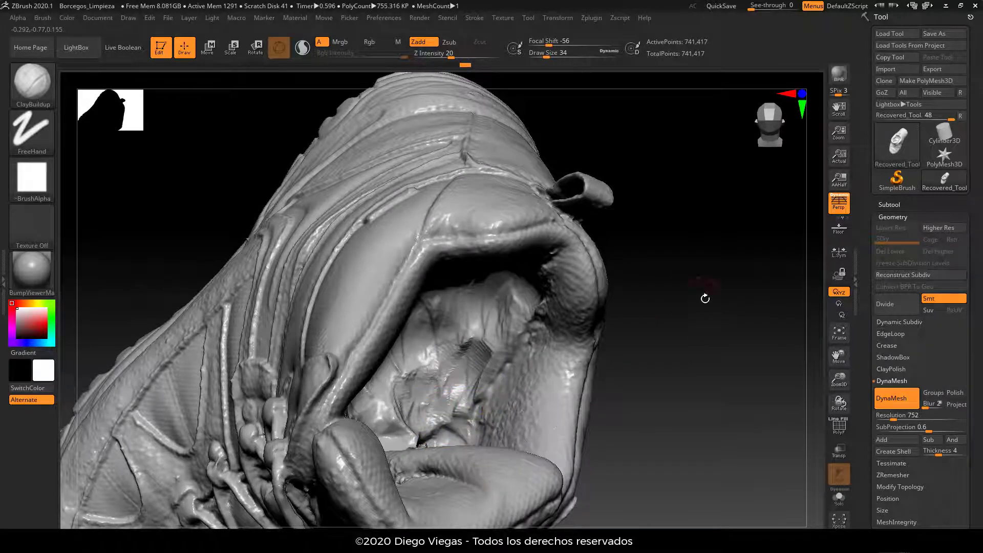
left_click_drag(705, 299, 696, 329)
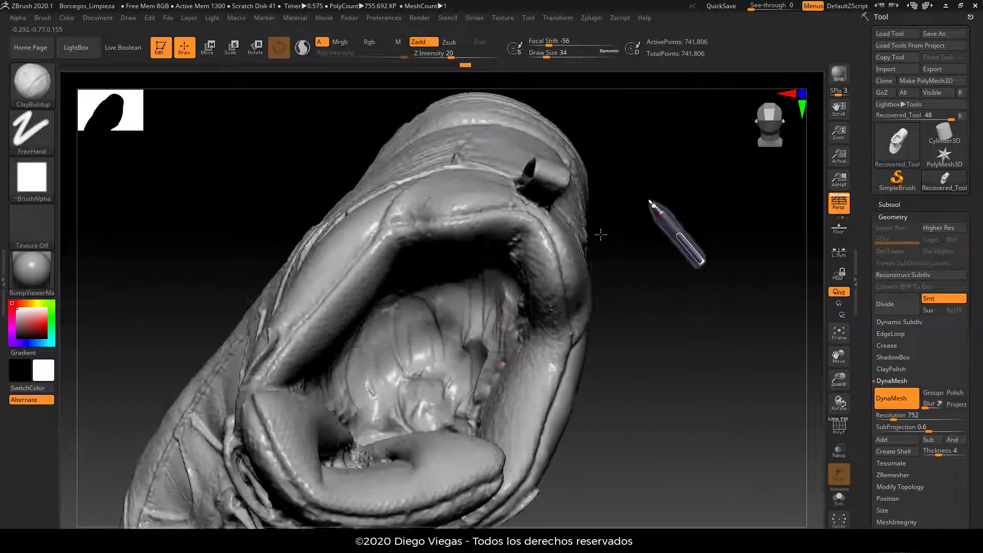
left_click_drag(650, 202, 601, 234)
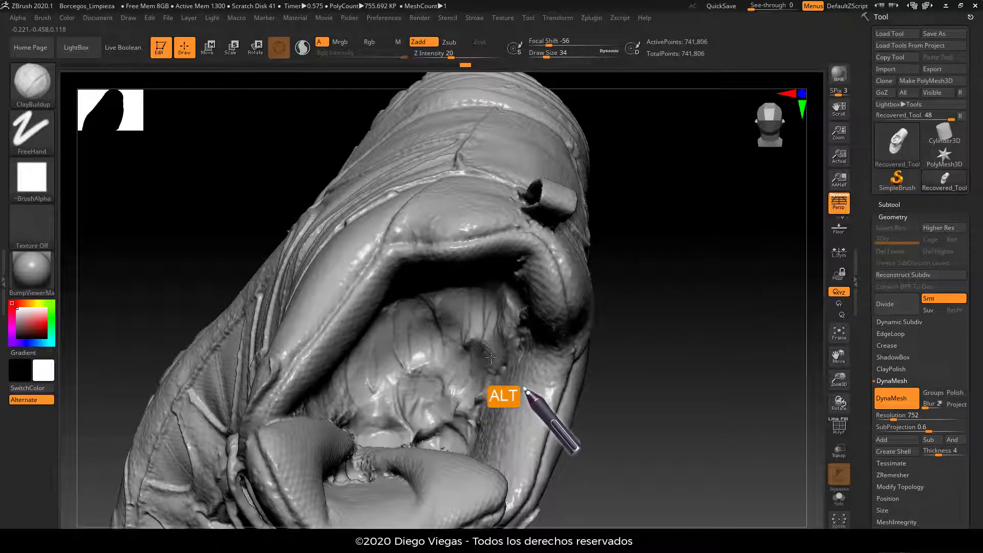
mouse_move(491, 357)
left_mouse_down("alt")
mouse_move(466, 402)
mouse_move(430, 382)
mouse_move(397, 418)
mouse_move(372, 410)
mouse_move(396, 369)
mouse_move(338, 378)
mouse_move(329, 393)
mouse_move(323, 375)
mouse_move(333, 413)
mouse_move(363, 364)
left_mouse_up("alt")
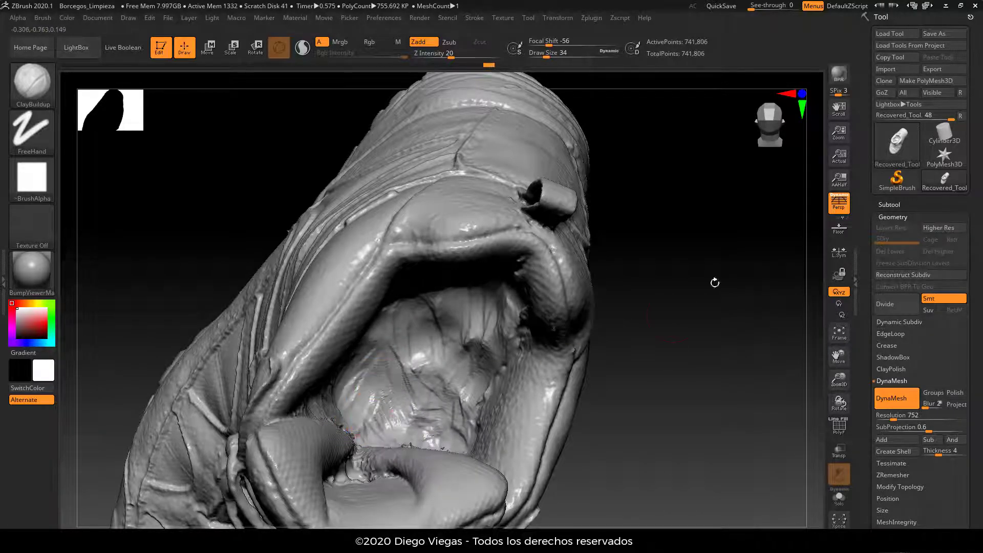
Hollow out the inner walls near the tongue and under the heel collar with ClayBuildup from several angles.
left_click_drag(715, 282, 722, 317)
mouse_move(316, 402)
left_mouse_down("alt")
mouse_move(287, 420)
mouse_move(436, 286)
mouse_move(387, 387)
left_mouse_up("alt")
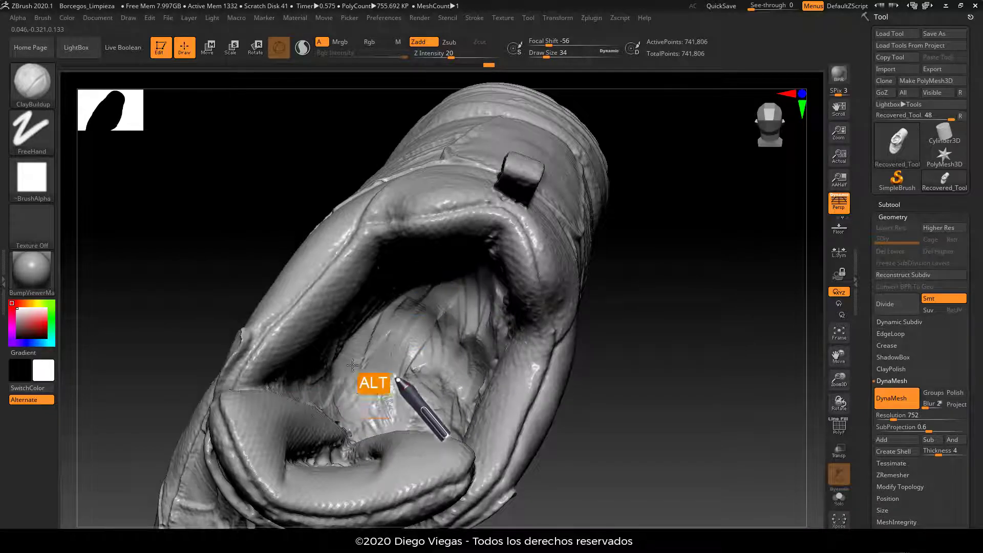
left_click_drag(690, 283, 512, 310)
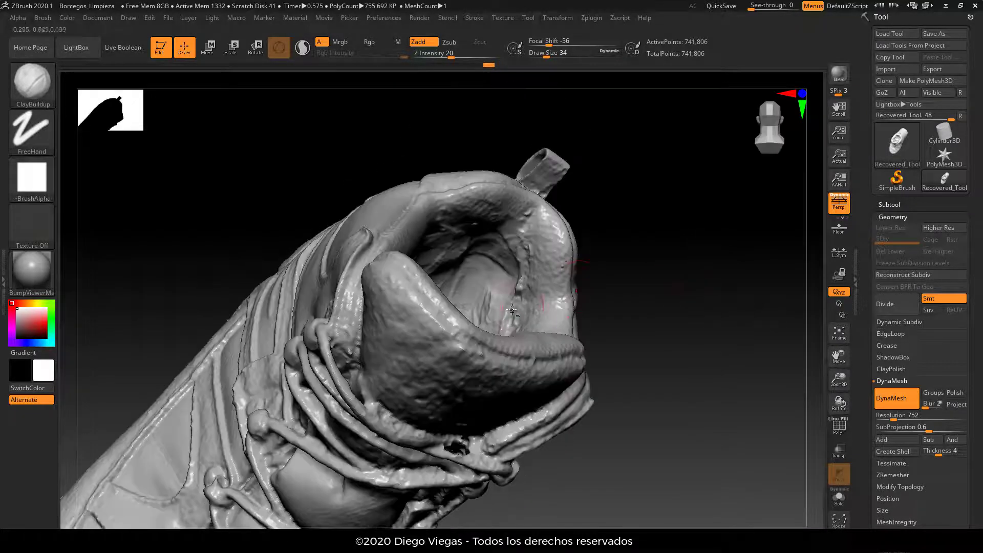
left_click_drag(635, 287, 594, 267)
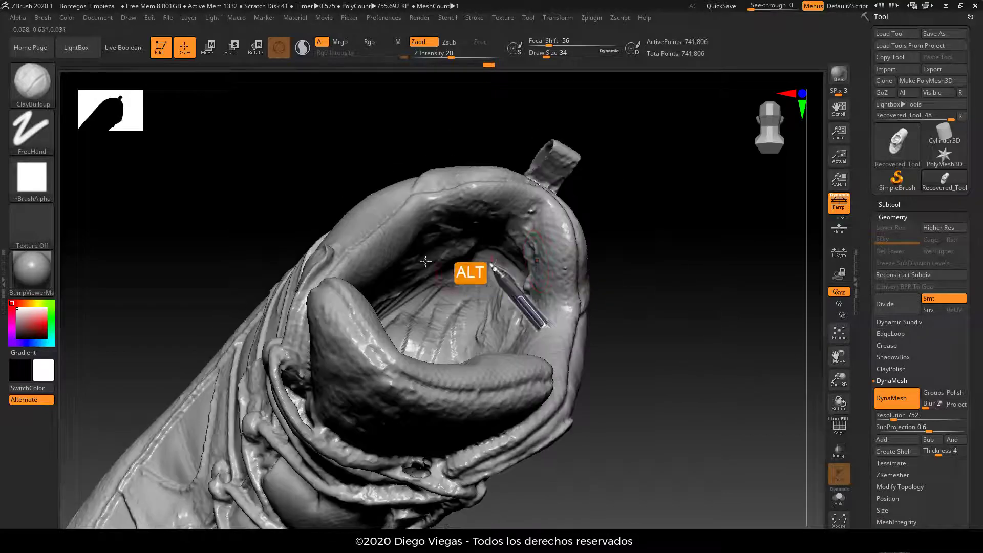
mouse_move(594, 328)
left_mouse_down()
mouse_move(614, 373)
mouse_move(630, 268)
mouse_move(661, 307)
mouse_move(692, 287)
mouse_move(615, 256)
mouse_move(681, 307)
mouse_move(615, 277)
left_mouse_up()
left_click_drag(450, 359, 470, 377, "alt")
left_click_drag(614, 307, 605, 277)
left_click_drag(487, 302, 502, 282, "alt")
Smooth and carve the cavity's inner heel and side walls, enlarging the ClayBuildup brush to a draw size of 74.
left_click_drag(614, 287, 640, 348)
left_click_drag(476, 338, 460, 361, "shift")
mouse_move(231, 266)
left_mouse_down()
mouse_move(319, 185)
mouse_move(307, 266)
left_mouse_up()
left_click_drag(439, 347, 461, 328)
mouse_move(640, 287)
left_mouse_down()
mouse_move(663, 329)
mouse_move(651, 302)
left_mouse_up()
left_click_drag(487, 328, 519, 311, "alt")
left_click_drag(641, 287, 651, 317)
left_click_drag(520, 310, 545, 277, "alt")
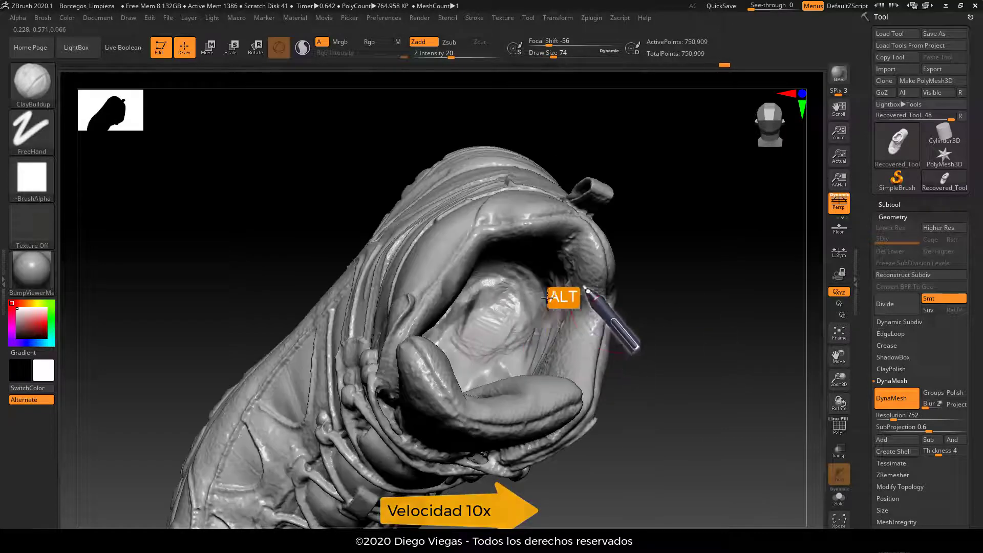
Carve the cavity floor and the walls below the collar deeper with ClayBuildup from several angles.
left_click_drag(640, 287, 615, 338)
left_click_drag(451, 348, 431, 365, "alt")
left_click_drag(641, 287, 635, 328)
left_click_drag(445, 358, 466, 345, "alt")
left_click_drag(641, 328, 656, 287)
mouse_move(481, 349)
left_mouse_down("alt")
mouse_move(498, 367)
mouse_move(517, 333)
left_mouse_up("alt")
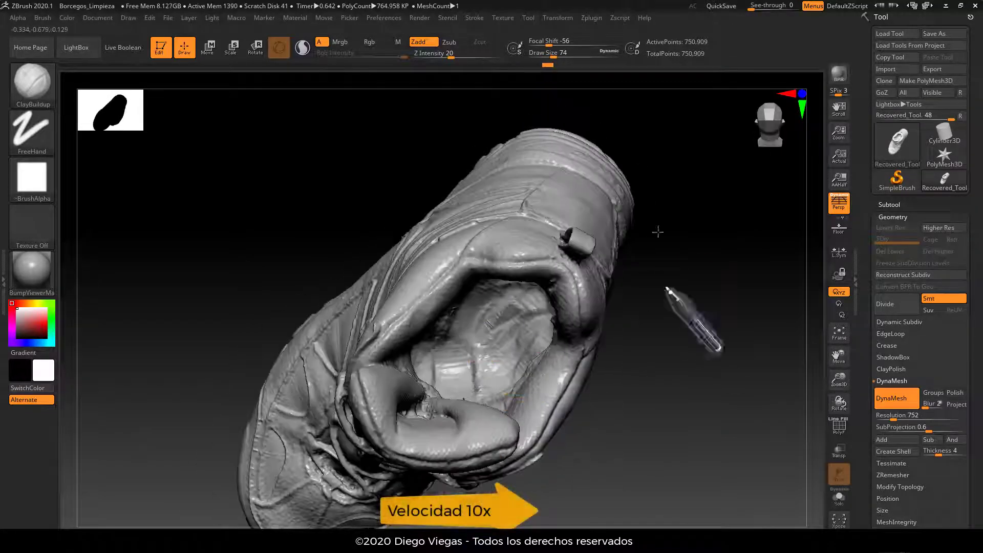
left_click_drag(658, 230, 656, 199)
left_click_drag(523, 296, 545, 296, "alt")
left_click_drag(641, 287, 645, 318)
mouse_move(518, 309)
left_mouse_down("alt")
mouse_move(507, 364)
mouse_move(487, 322)
left_mouse_up("alt")
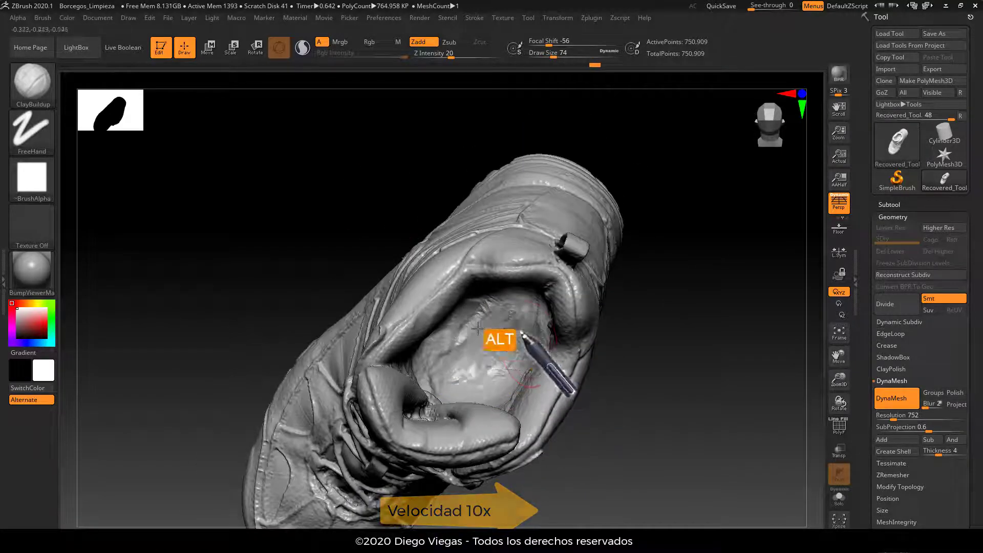
Refresh the DynaMesh and keep hollowing the cavity floor and side walls with ClayBuildup strokes.
left_click_drag(661, 231, 681, 256, "ctrl")
left_click_drag(640, 287, 615, 307)
left_click_drag(432, 355, 489, 358, "alt")
left_click_drag(640, 287, 650, 256)
mouse_move(504, 327)
left_mouse_down("alt")
mouse_move(451, 386)
mouse_move(494, 349)
left_mouse_up("alt")
mouse_move(641, 287)
left_mouse_down()
mouse_move(659, 263)
mouse_move(635, 318)
left_mouse_up()
mouse_move(446, 384)
left_mouse_down("alt")
mouse_move(424, 409)
mouse_move(451, 358)
left_mouse_up("alt")
left_click_drag(640, 287, 640, 257)
left_click_drag(449, 348, 471, 338, "alt")
mouse_move(615, 256)
left_mouse_down()
mouse_move(600, 216)
mouse_move(615, 256)
left_mouse_up()
mouse_move(492, 333)
left_mouse_down("alt")
mouse_move(516, 347)
mouse_move(487, 335)
left_mouse_up("alt")
left_click_drag(640, 287, 630, 256)
left_click_drag(446, 327, 461, 336, "alt")
Remesh the boot again and carve the inner wall where the cavity floor meets the tongue side.
left_click_drag(630, 215, 656, 246, "ctrl")
left_click_drag(641, 256, 630, 225)
left_click_drag(507, 353, 463, 388, "alt")
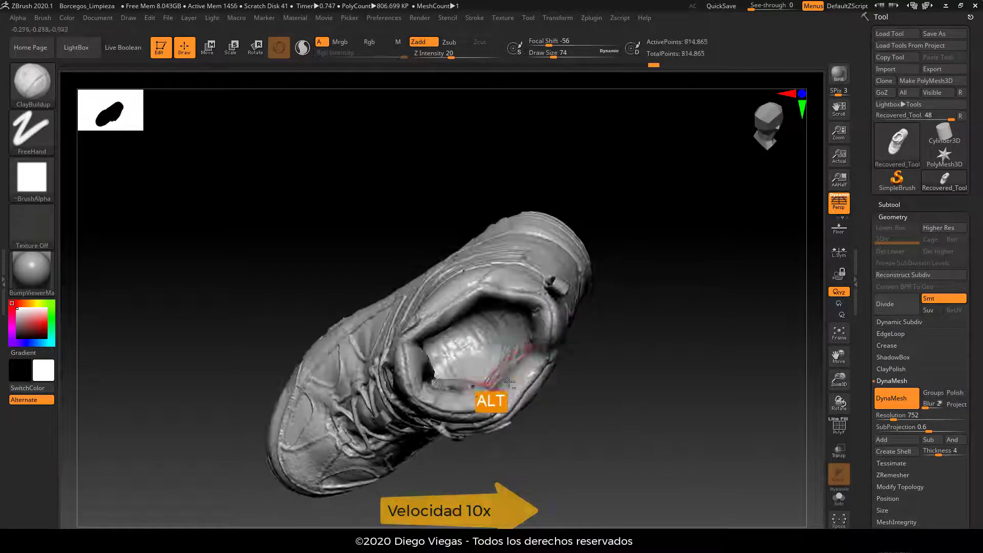
Carve the gap between the tongue and the collar's inner wall with ClayBuildup at draw sizes 31 and 24.
mouse_move(630, 215)
left_mouse_down()
mouse_move(648, 292)
mouse_move(666, 313)
left_mouse_up()
mouse_move(648, 292)
left_mouse_down()
mouse_move(676, 272)
mouse_move(666, 287)
left_mouse_up()
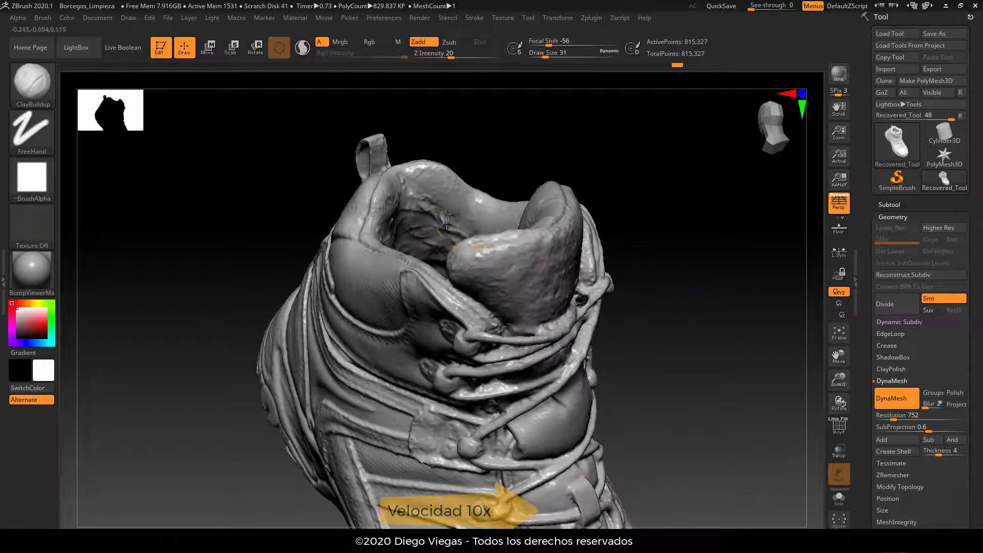
left_click_drag(456, 234, 436, 246, "alt")
left_click_drag(640, 256, 640, 298)
left_click_drag(394, 261, 381, 277, "alt")
left_click_drag(640, 256, 681, 256)
mouse_move(380, 277)
left_mouse_down("alt")
mouse_move(359, 309)
mouse_move(369, 302)
left_mouse_up("alt")
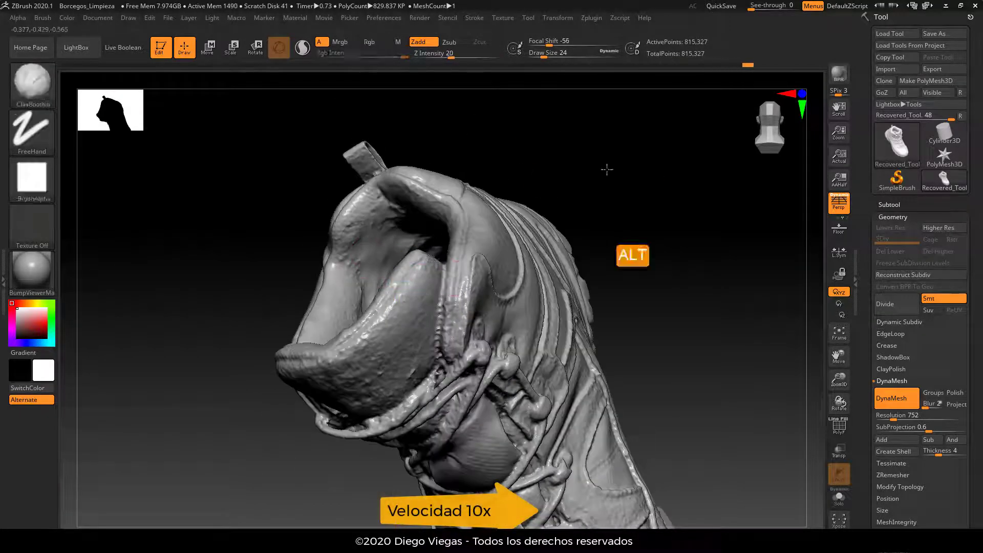
Save the cleaned boot project, replacing the existing file Borcegos_Limpieza.ZPR.
mouse_move(606, 169)
left_mouse_down("alt")
mouse_move(643, 336)
mouse_move(679, 172)
left_mouse_up("alt")
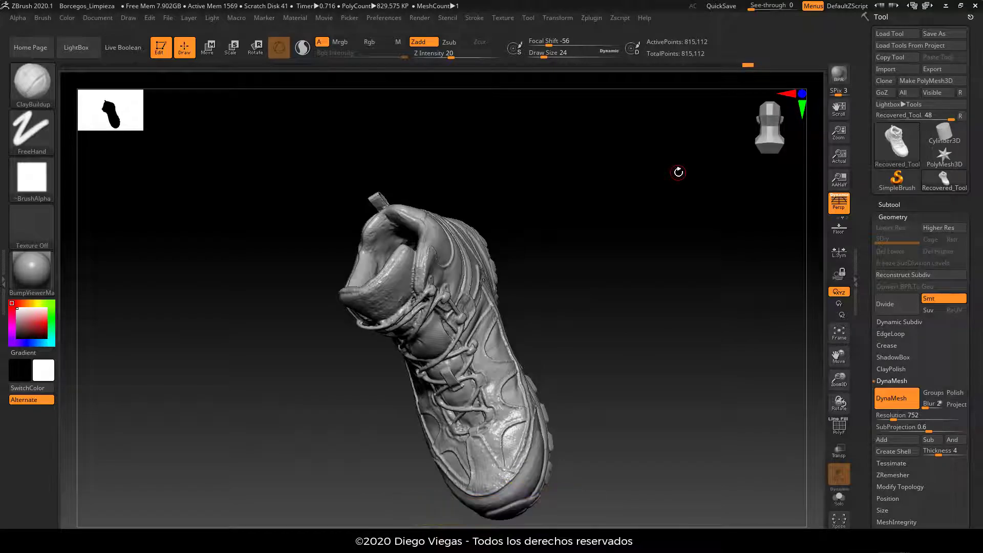
left_click_drag(573, 338, 604, 307)
key("ctrl+s")
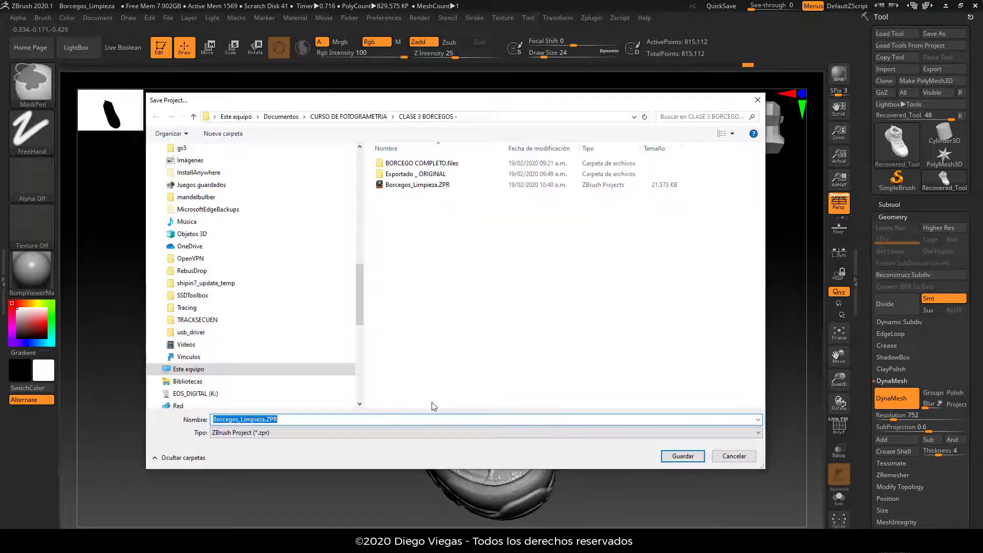
left_click(683, 456)
left_click(512, 272)
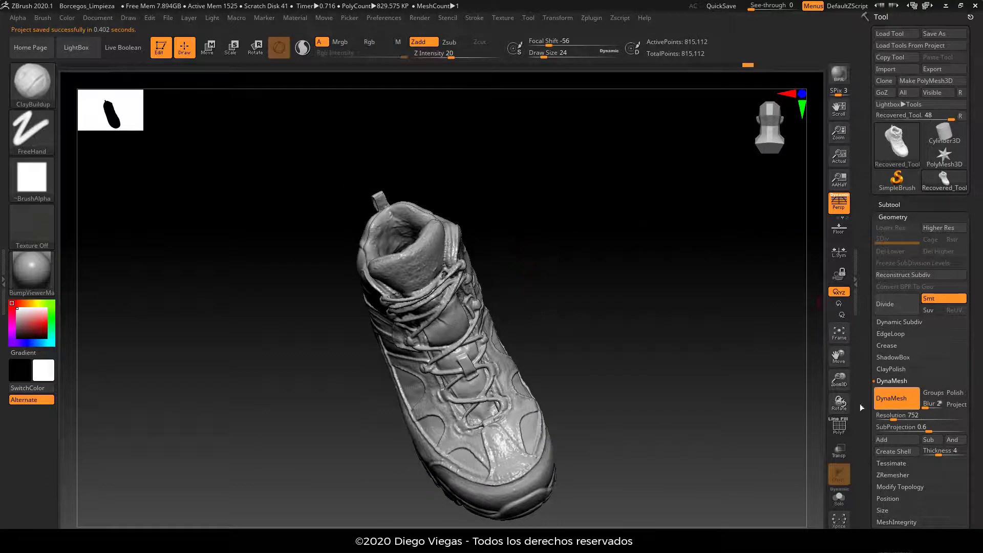
Save a copy of the project in the same folder as Borcegos_ZREMESHED.ZPR.
left_click_drag(640, 405, 656, 382)
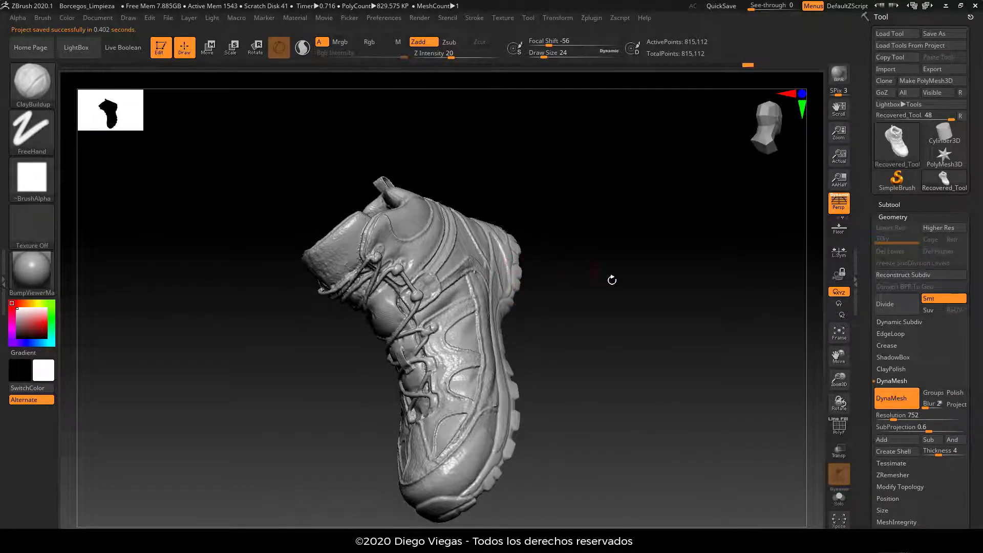
left_click_drag(613, 279, 657, 284)
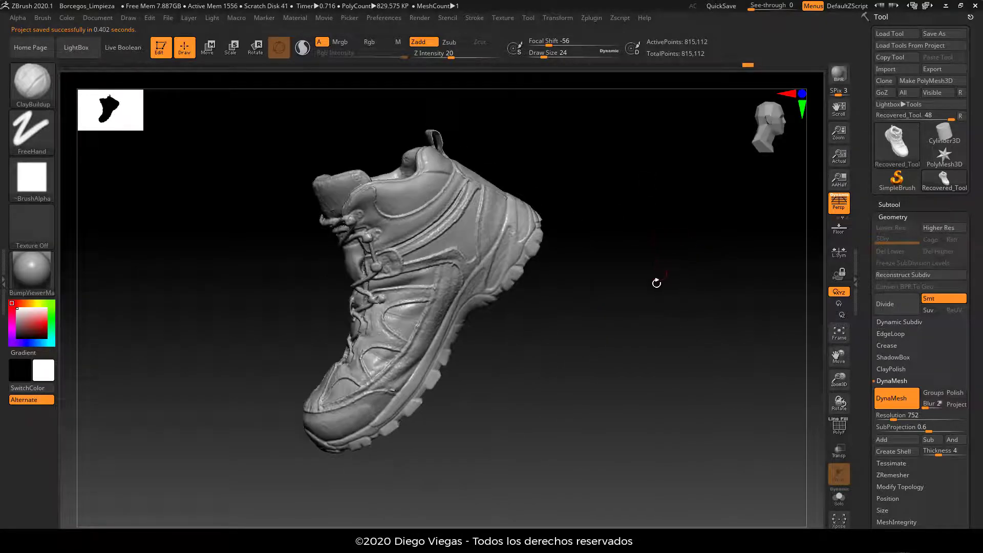
key("ctrl+s")
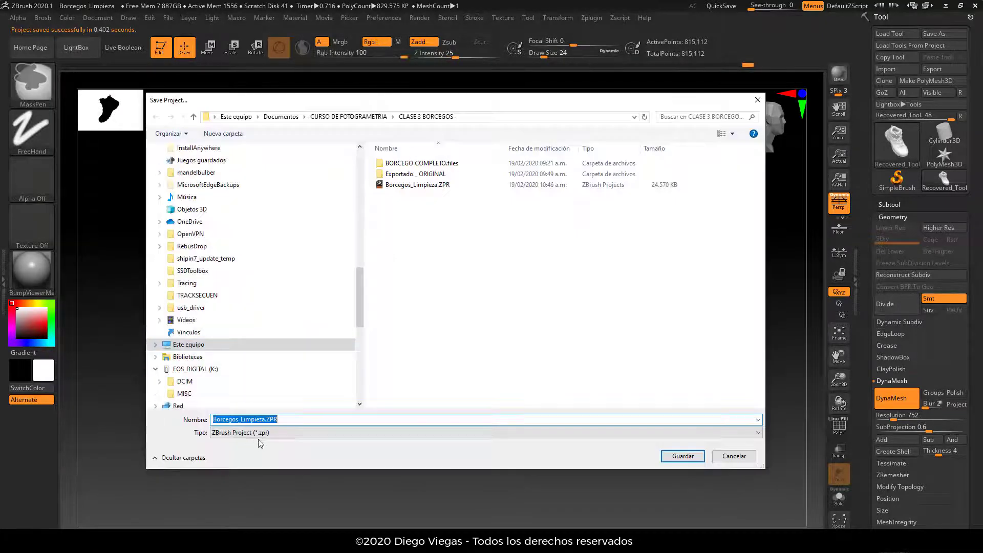
left_click(285, 420)
left_click(266, 420)
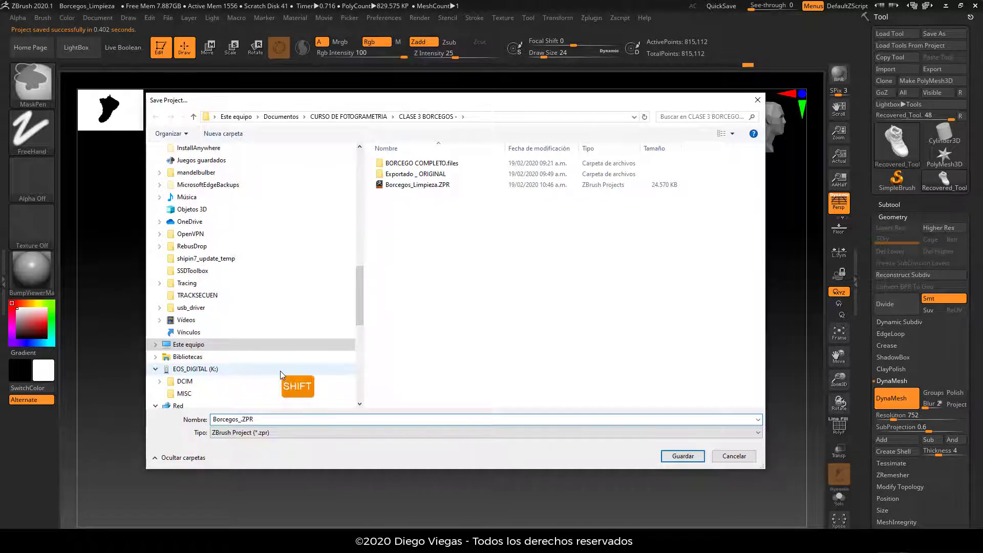
type("ZREMESHED")
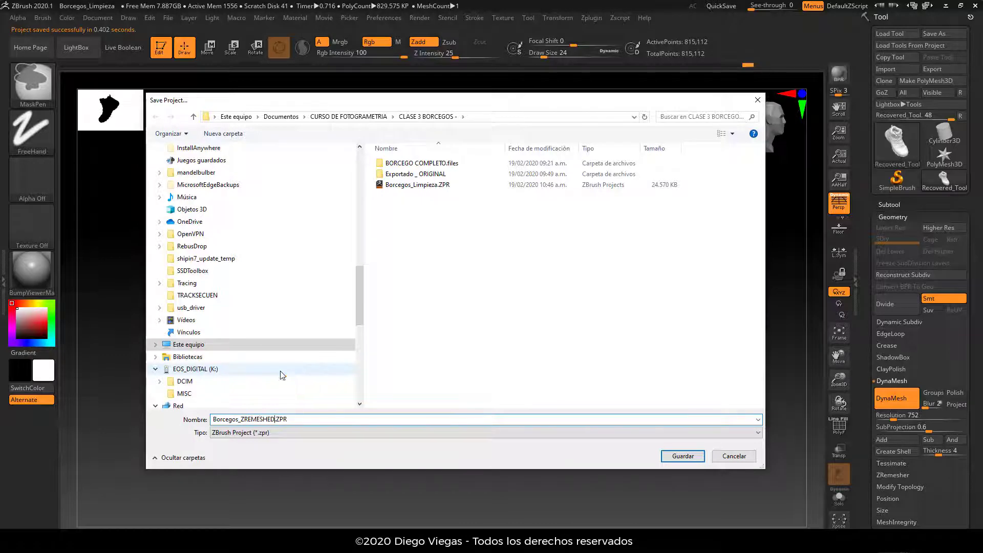
key("Return")
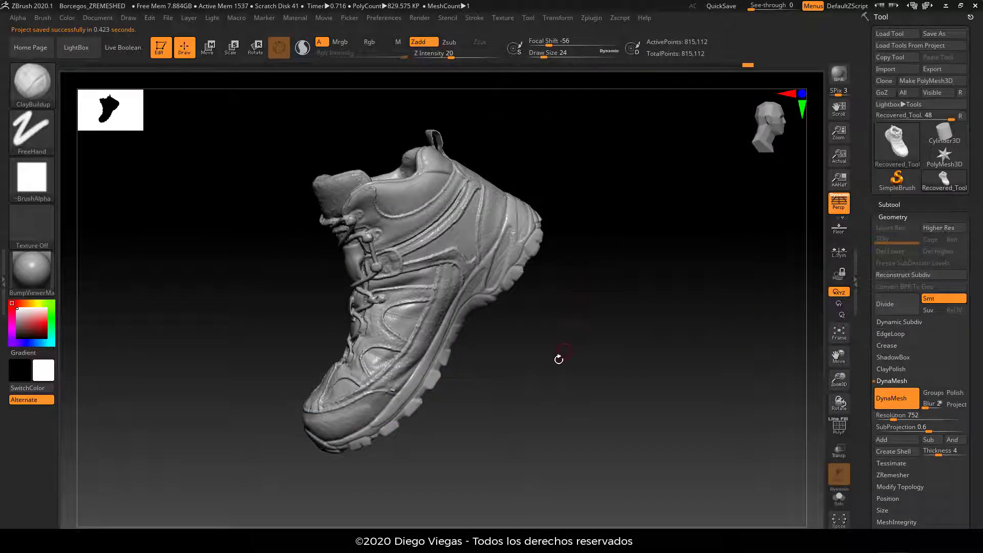
Remesh the boot with ZRemesher using a target polygons count of 100.
left_click_drag(549, 366, 600, 313)
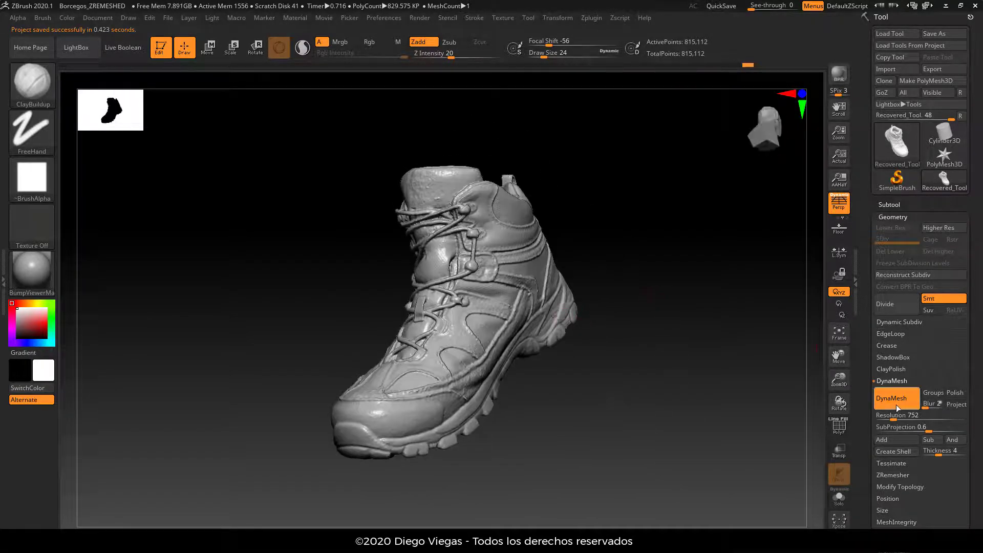
left_click(898, 381)
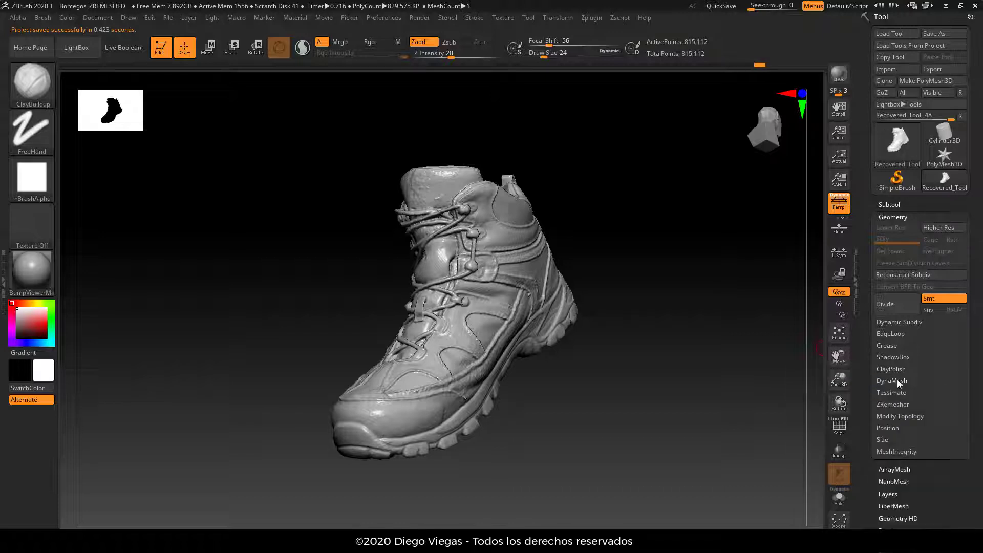
left_click(895, 405)
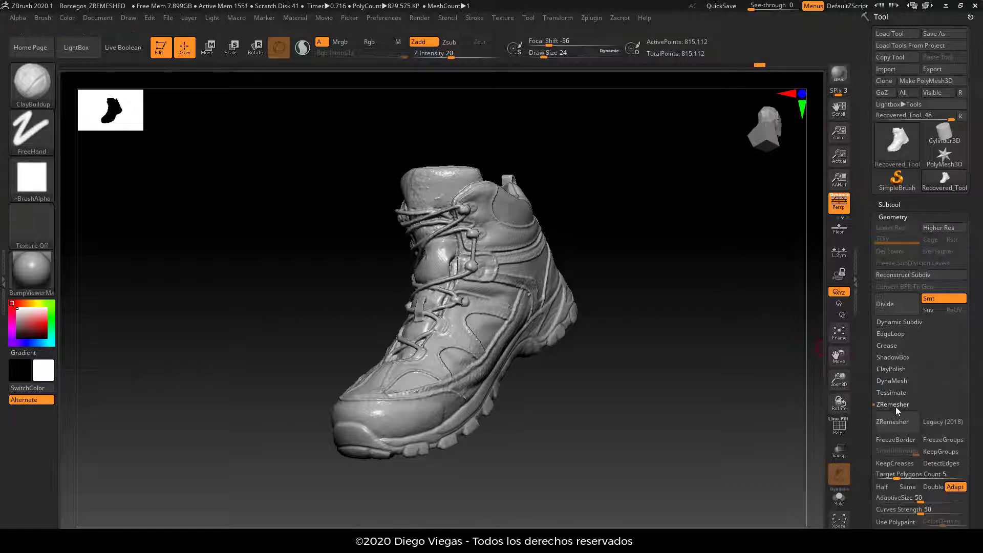
left_click_drag(977, 418, 979, 380)
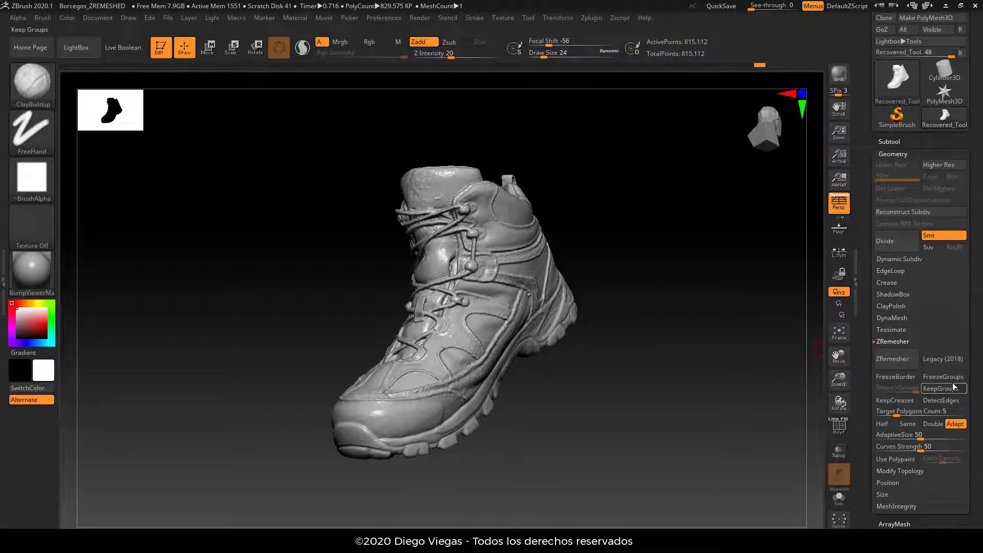
left_click(904, 410)
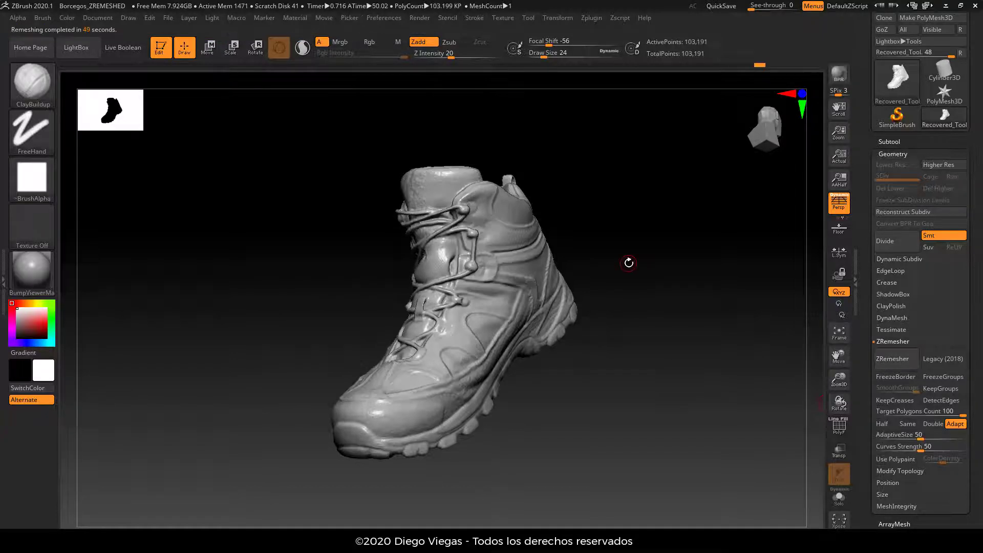
Examine the remeshed boot's sole, side panels, laces and toe cap for preserved detail.
mouse_move(629, 263)
left_mouse_down()
mouse_move(696, 285)
mouse_move(629, 271)
left_mouse_up()
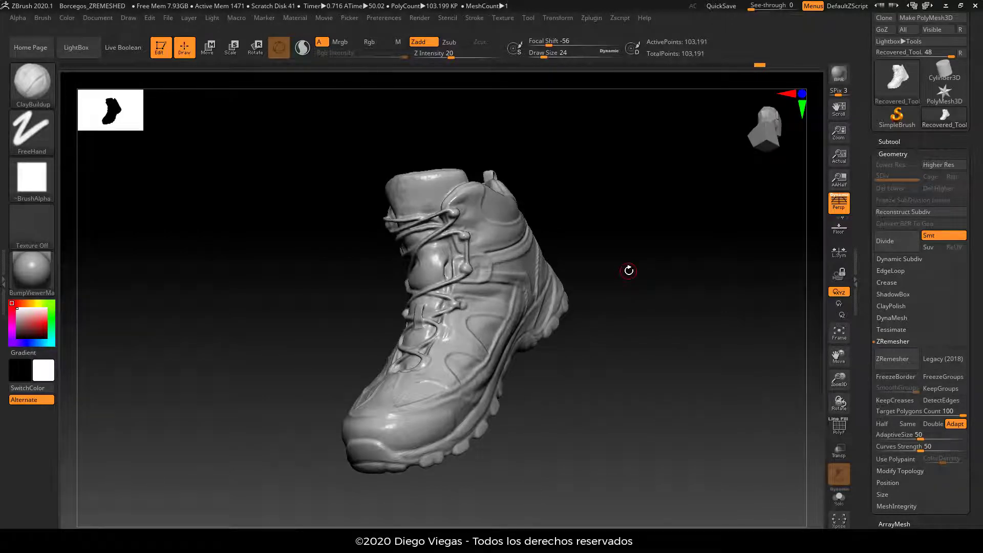
left_click_drag(644, 282, 587, 354)
left_click_drag(644, 149, 688, 197)
left_click_drag(486, 406, 606, 199)
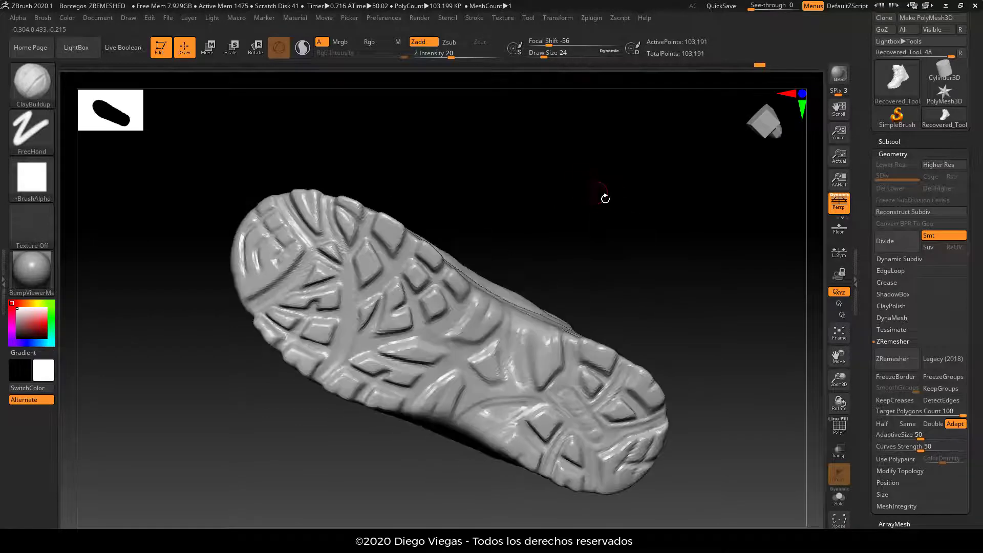
left_click_drag(657, 163, 581, 276)
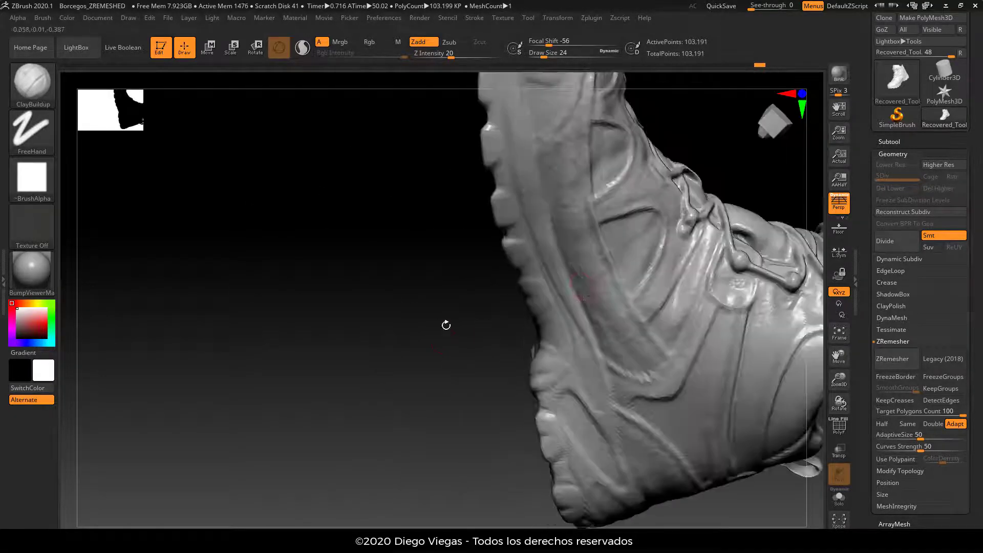
left_click_drag(394, 371, 434, 419)
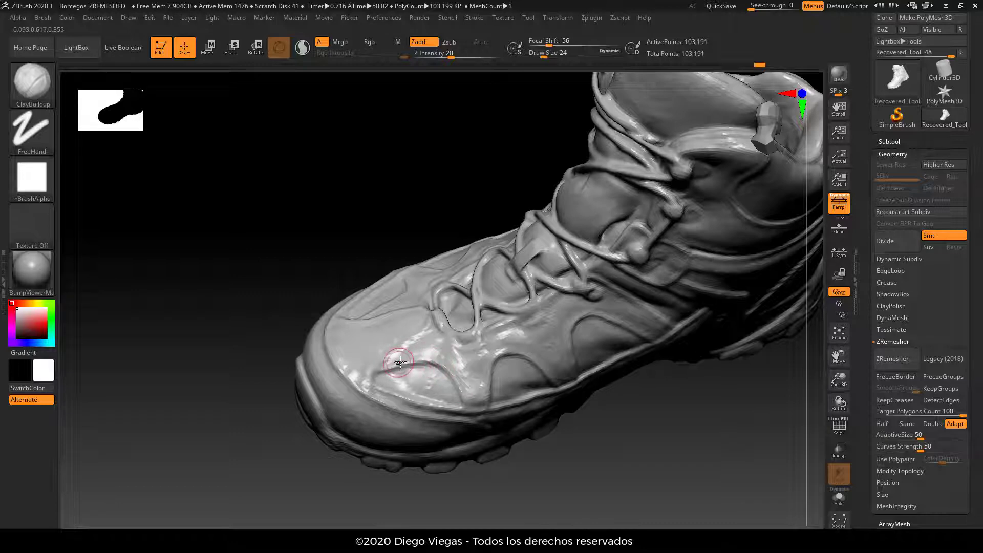
left_click_drag(395, 367, 418, 364)
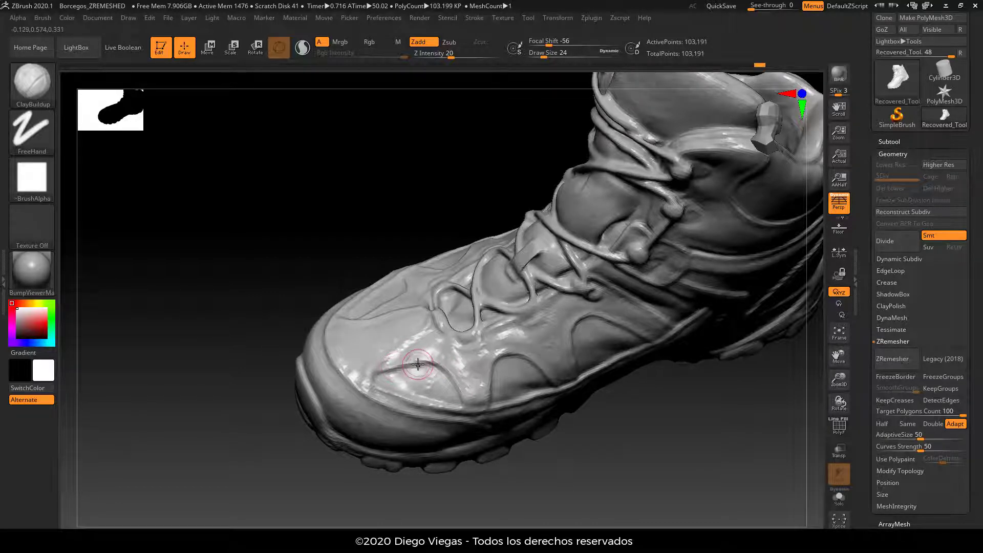
left_click_drag(510, 503, 588, 466)
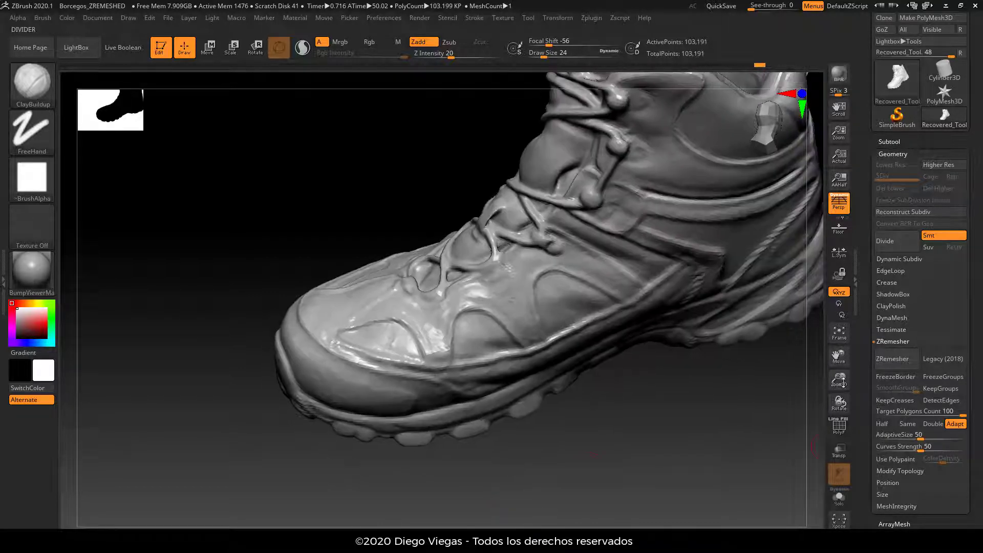
Turn on the polygon wireframe display and switch the boot's material to BasicMaterial.
left_click(839, 427)
key("f")
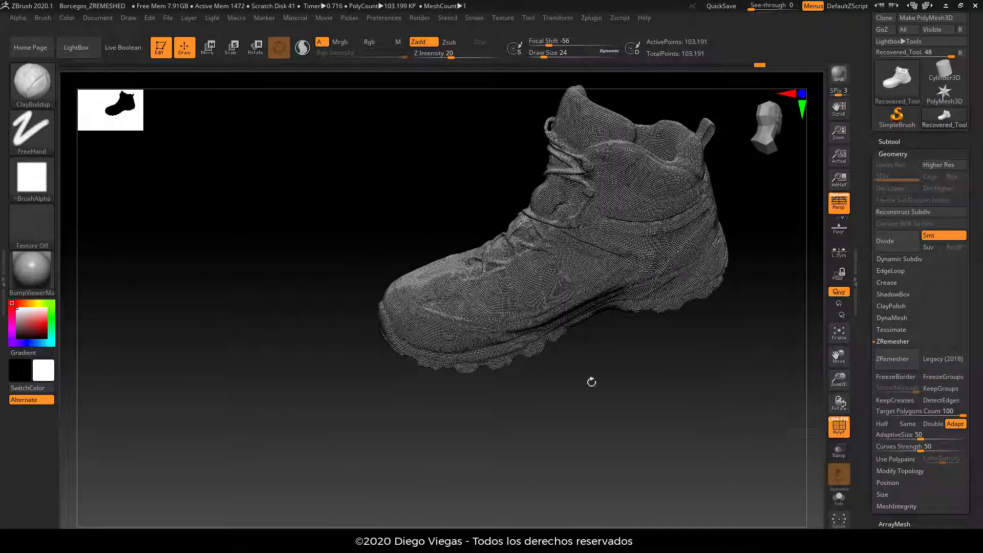
left_click(32, 270)
left_click(140, 409)
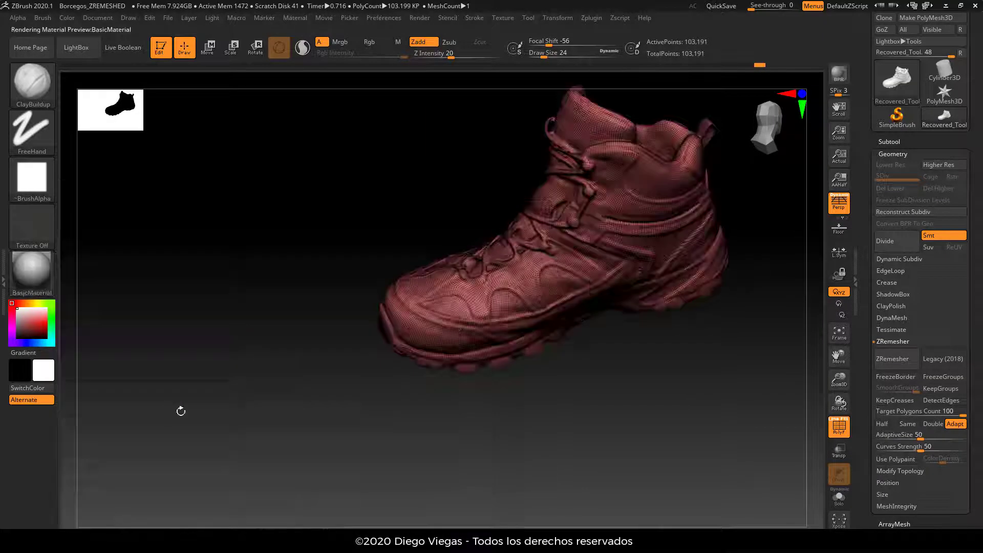
Examine the polygon flow along the boot's side and sole, and turn off the wireframe display.
left_click_drag(527, 428, 503, 413)
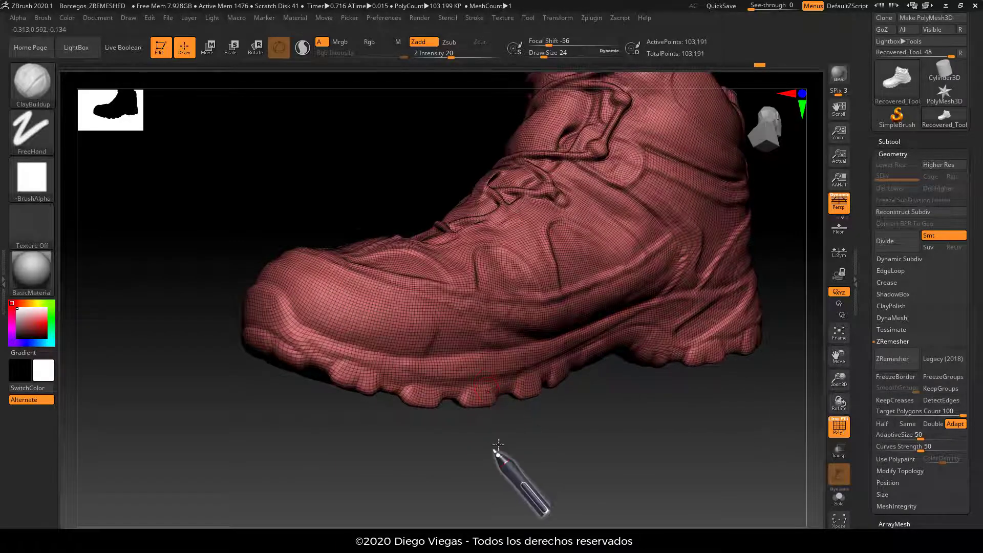
left_click_drag(496, 450, 621, 366)
key("shift+f")
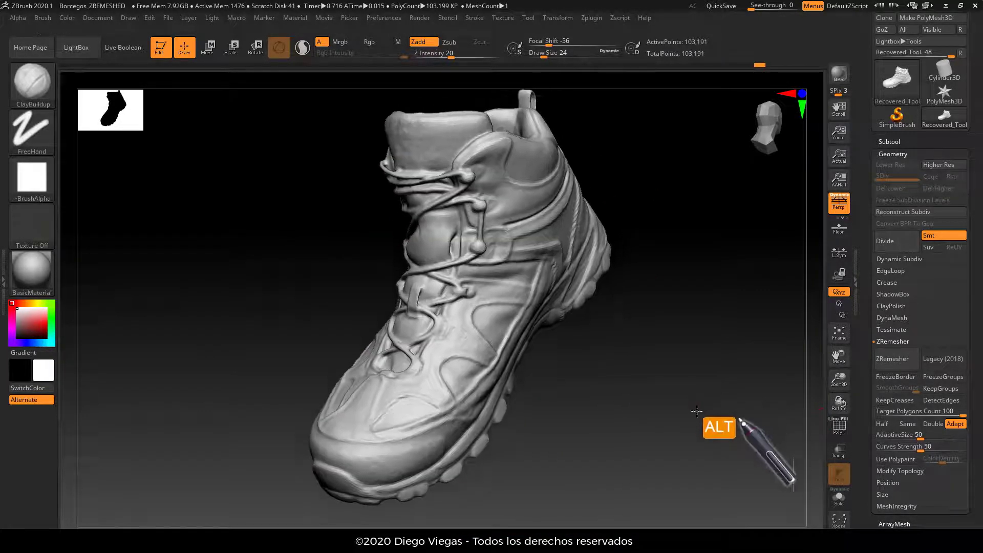
Save the remeshed boot project, overwriting Borcegos_ZREMESHED.ZPR.
key("ctrl+s")
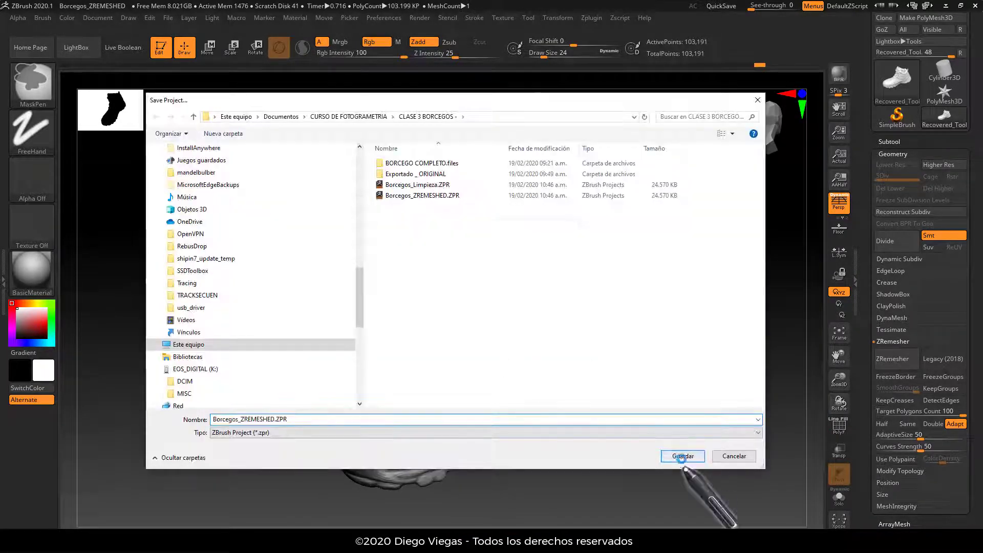
left_click(684, 456)
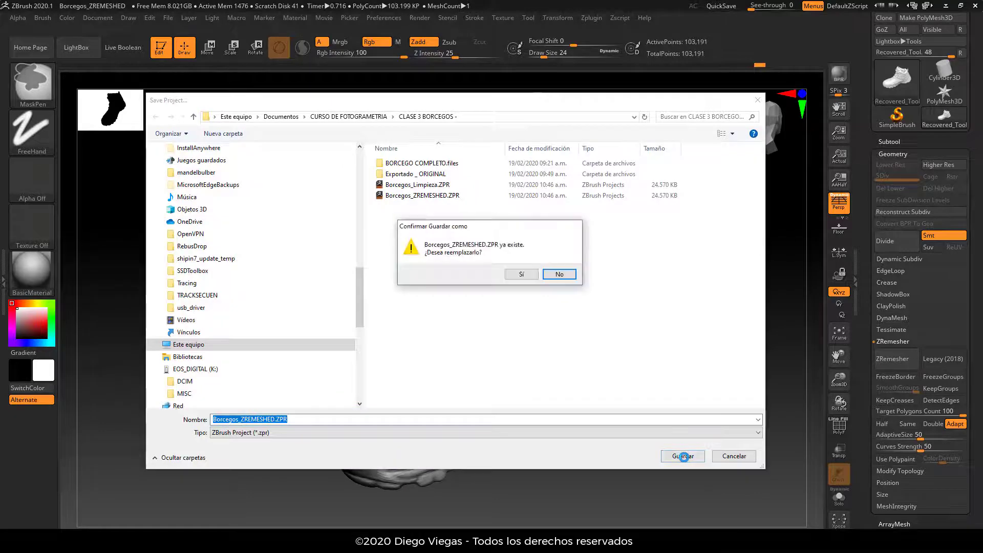
left_click(522, 275)
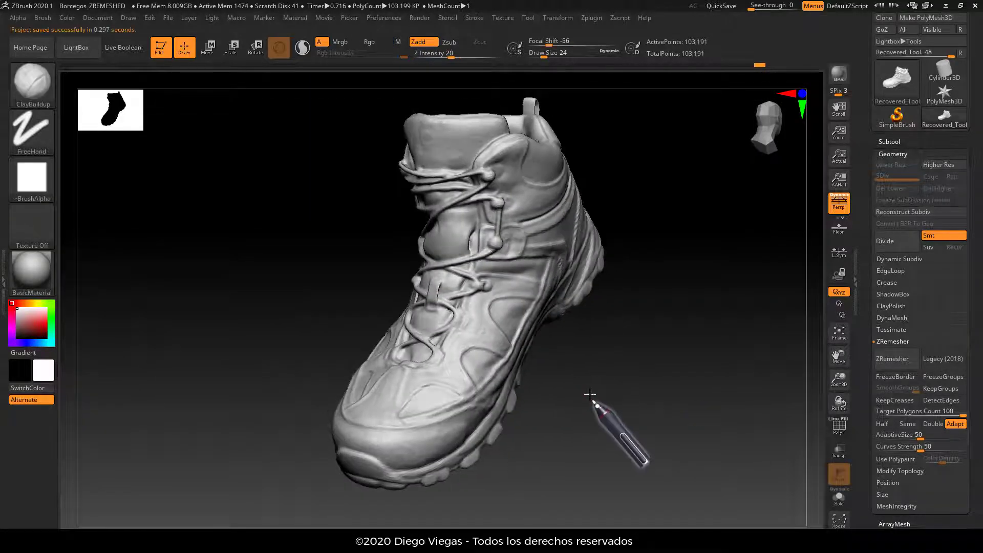
left_click_drag(597, 404, 563, 406)
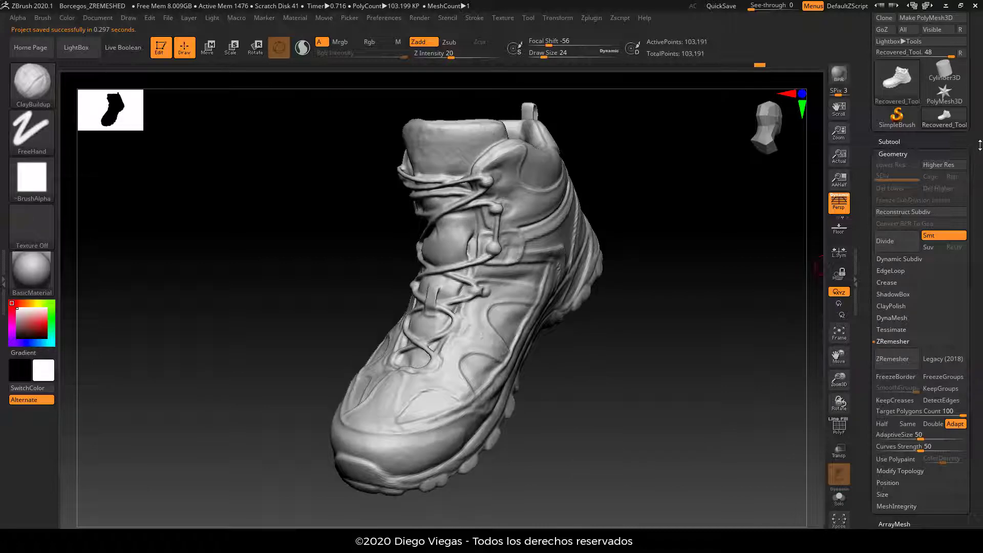
scroll(871, 227, "up", 2)
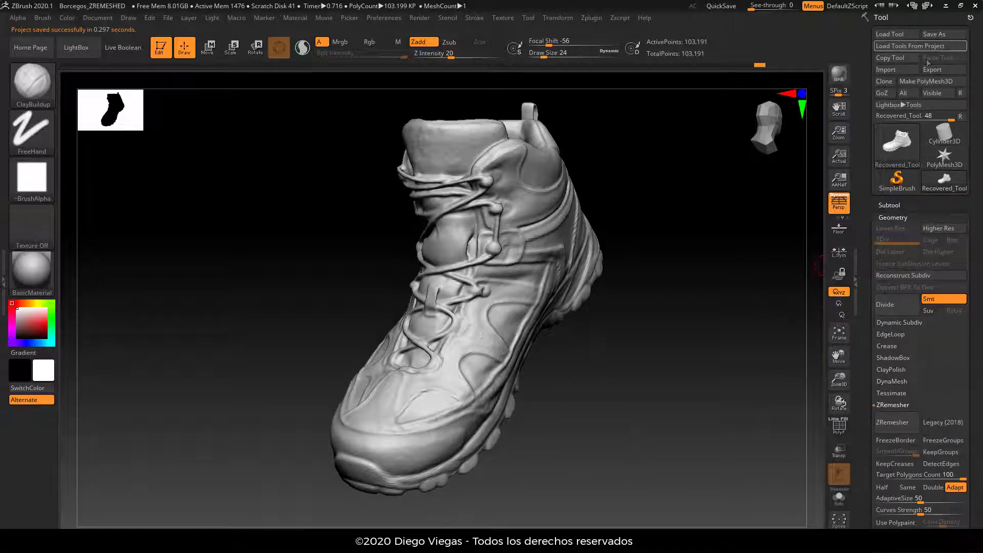
Start a mesh export of the remeshed boot and create a folder named Exportado_ZREMESHED inside CLASE 3 BORCEGOS.
left_click(945, 69)
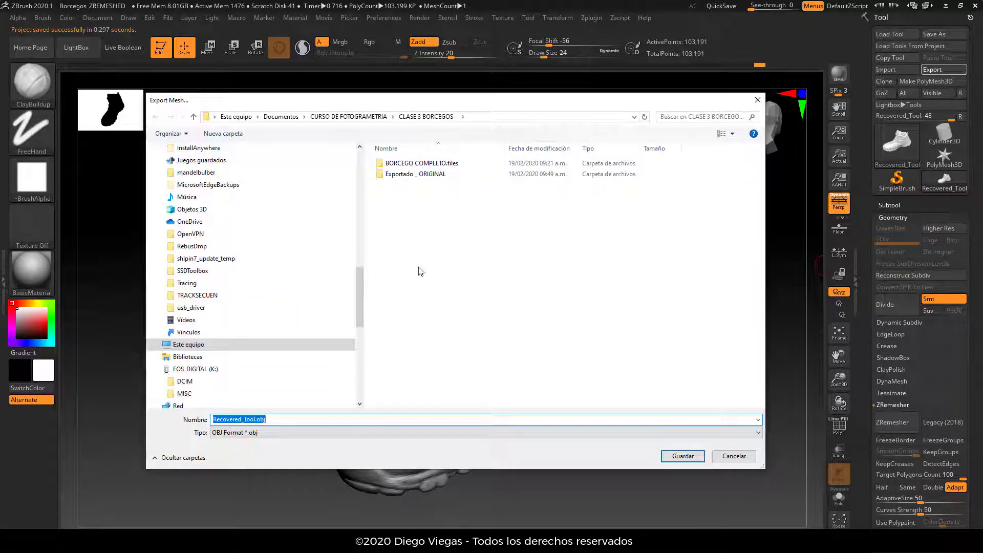
left_click(424, 263)
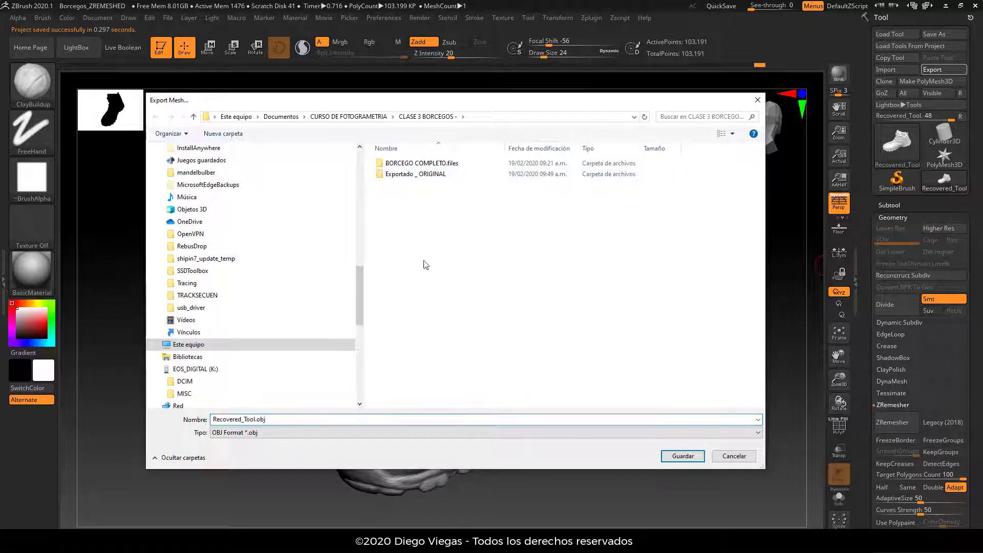
left_click(242, 136)
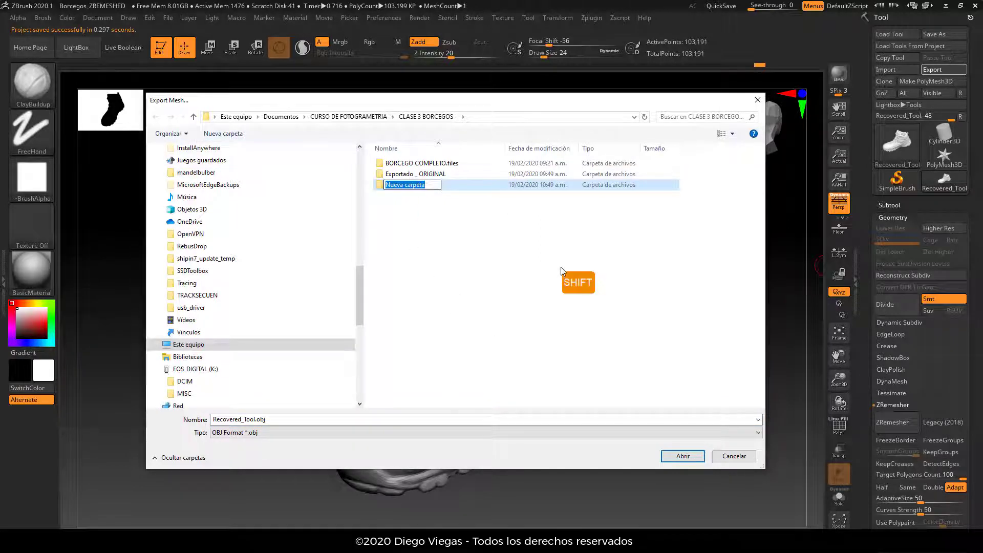
type("Ex")
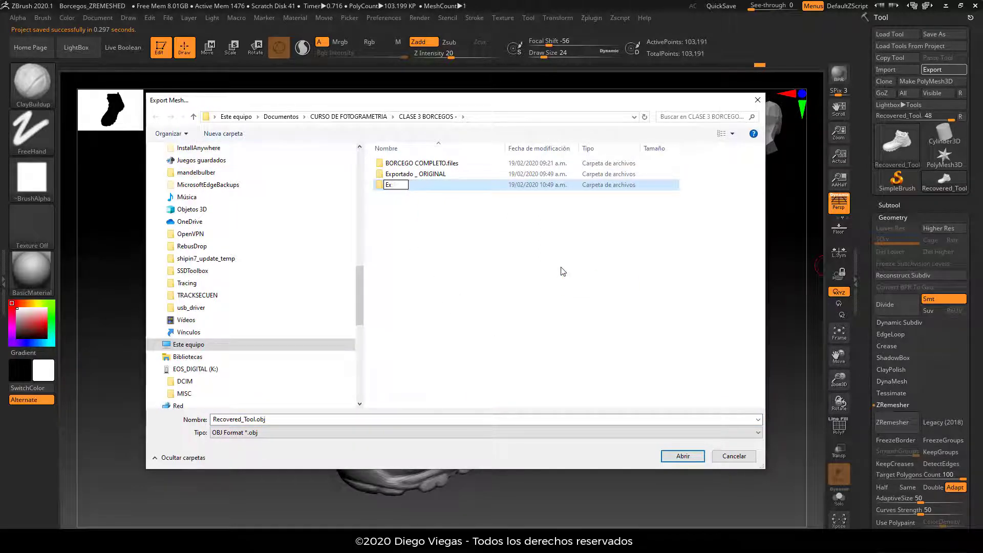
type("portado_Z")
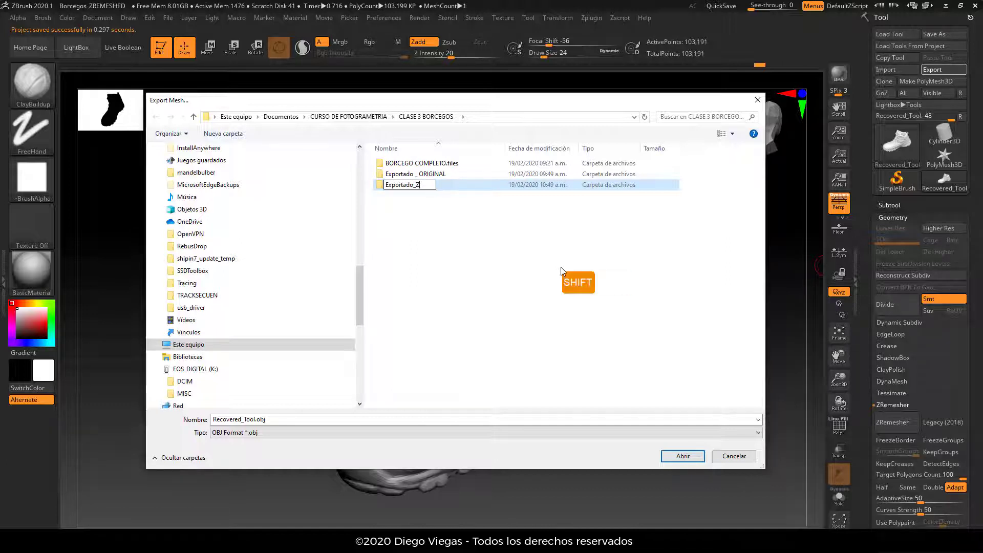
type("REMESHED")
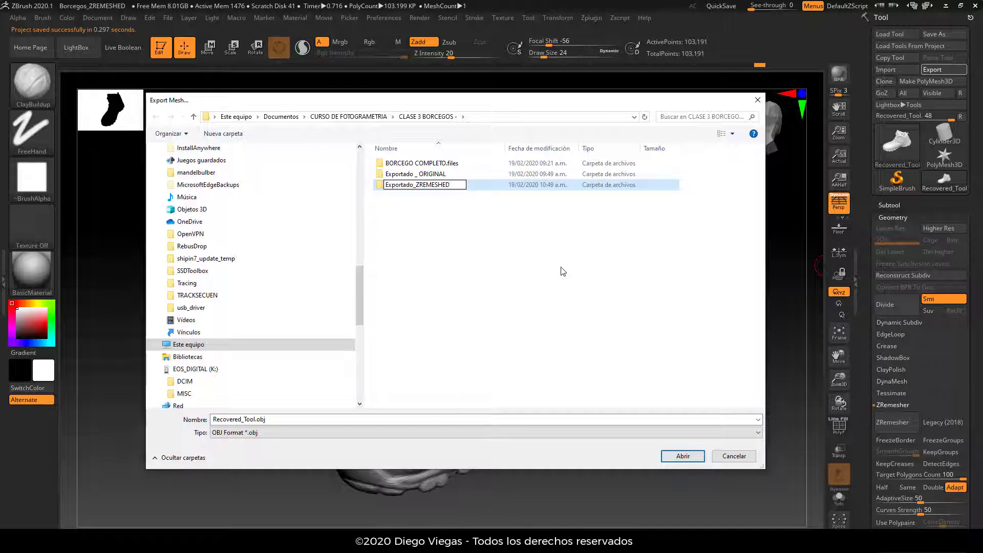
left_click(542, 277)
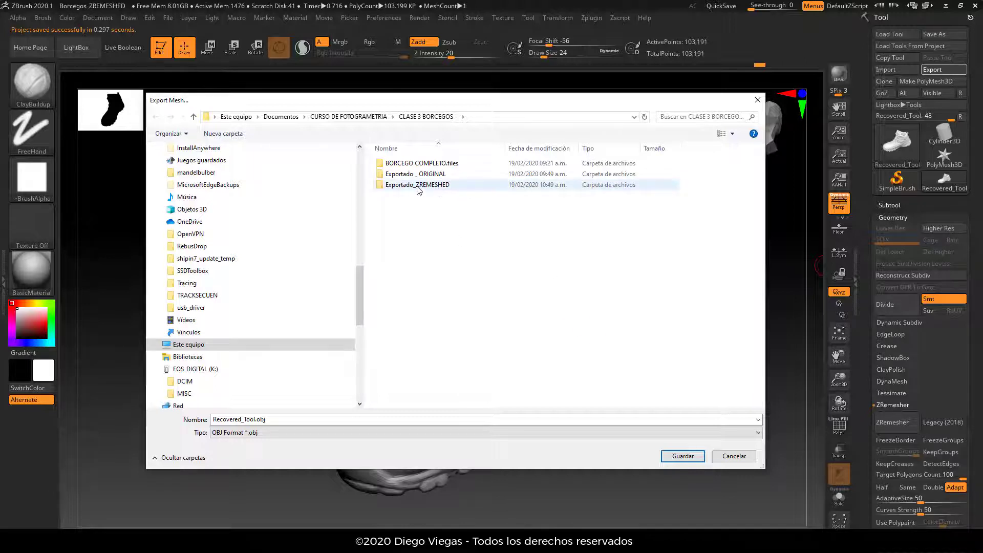
Export the boot mesh in OBJ format as Borgeco_ZRemeshed into the Exportado_ZREMESHED folder.
left_click(438, 188)
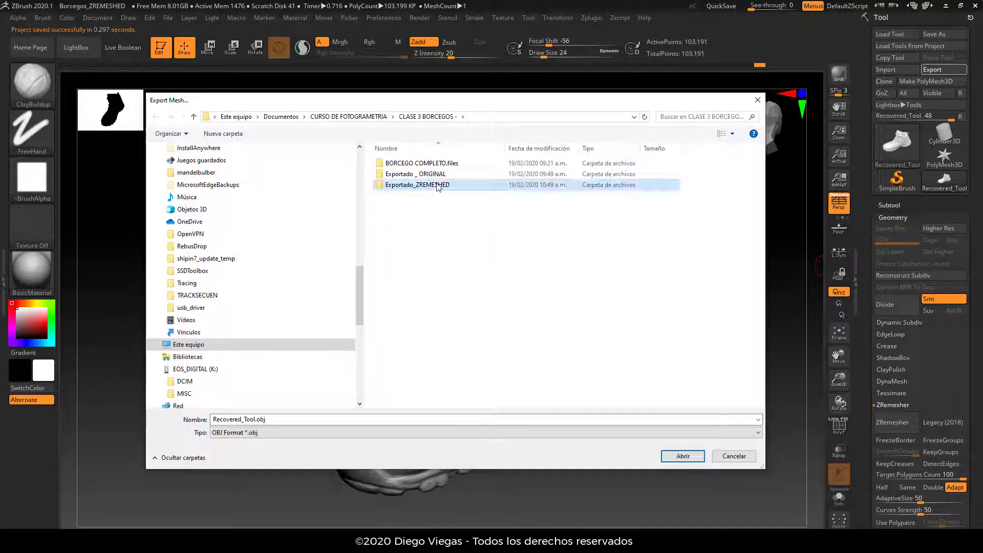
double_click(438, 187)
left_click(304, 419)
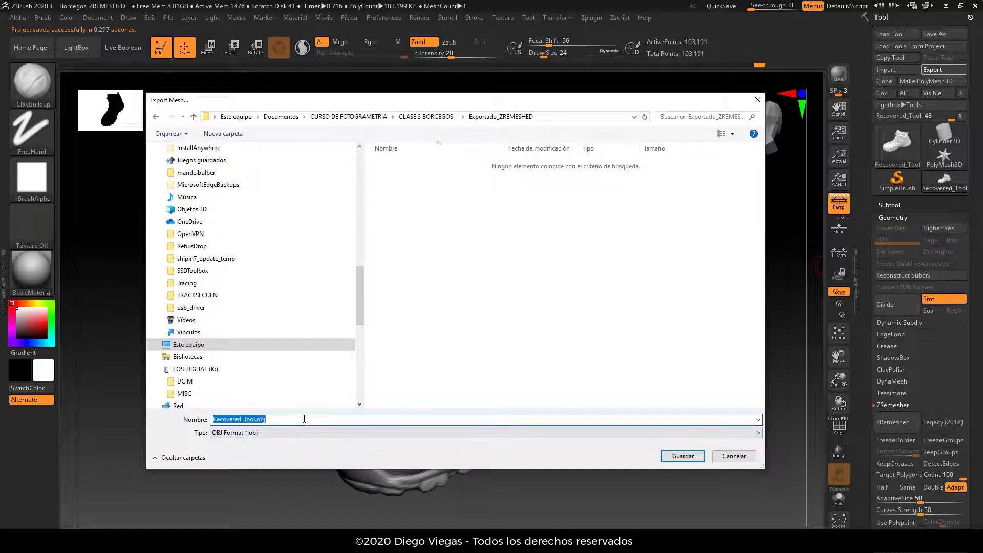
type("Borgeco_Z")
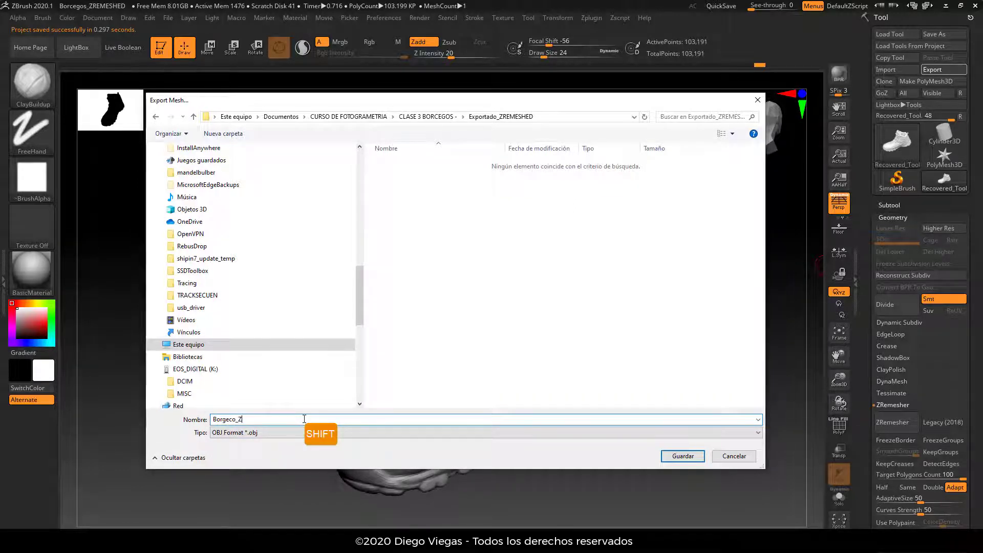
type("Remeshed")
key("Return")
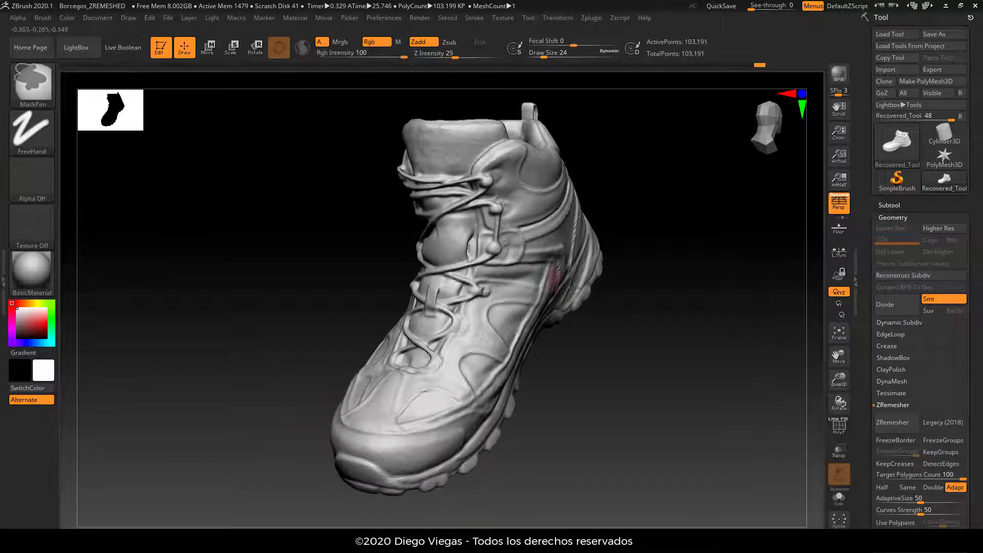
left_click_drag(603, 393, 613, 405)
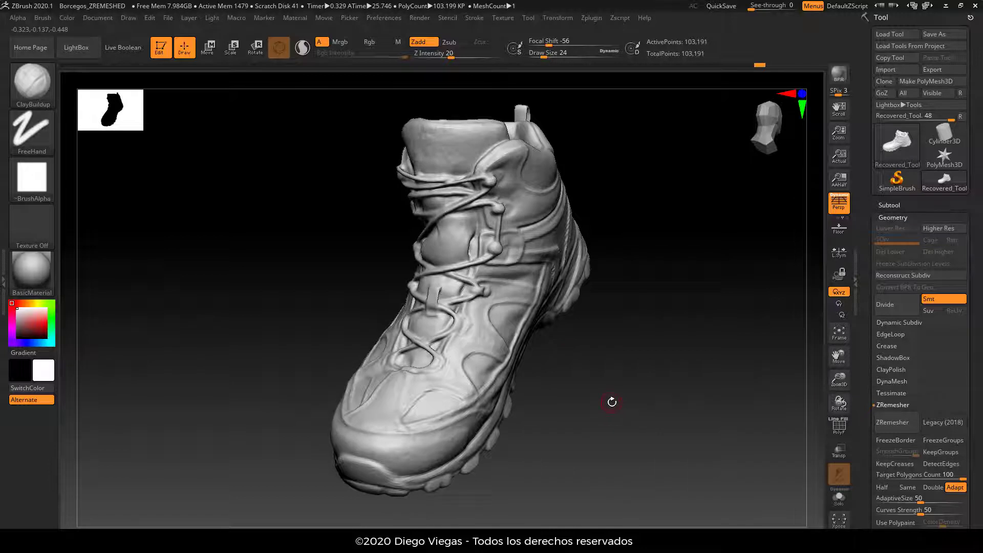